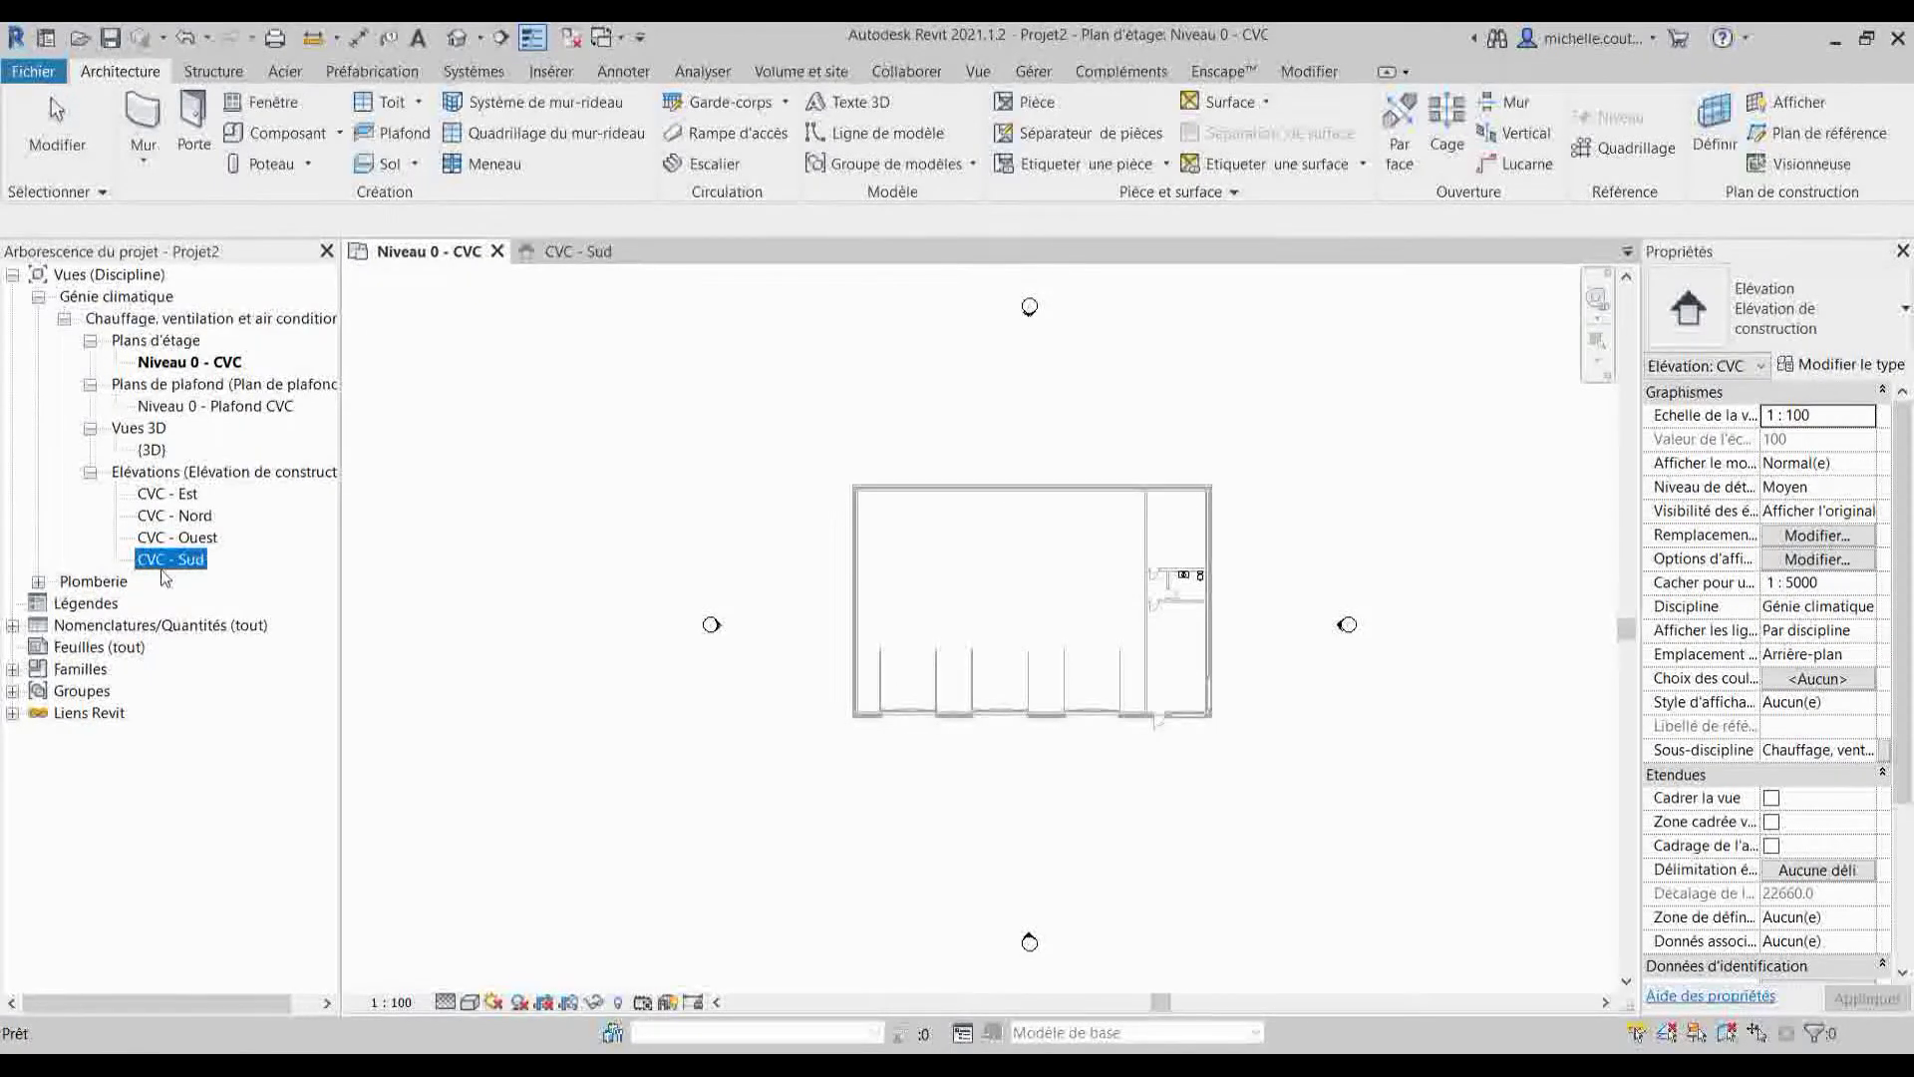
- Open the CVC - Sud elevation and set its visual style to wireframe (Image filaire)
{"action": "double_click", "coordinate": [165, 559]}
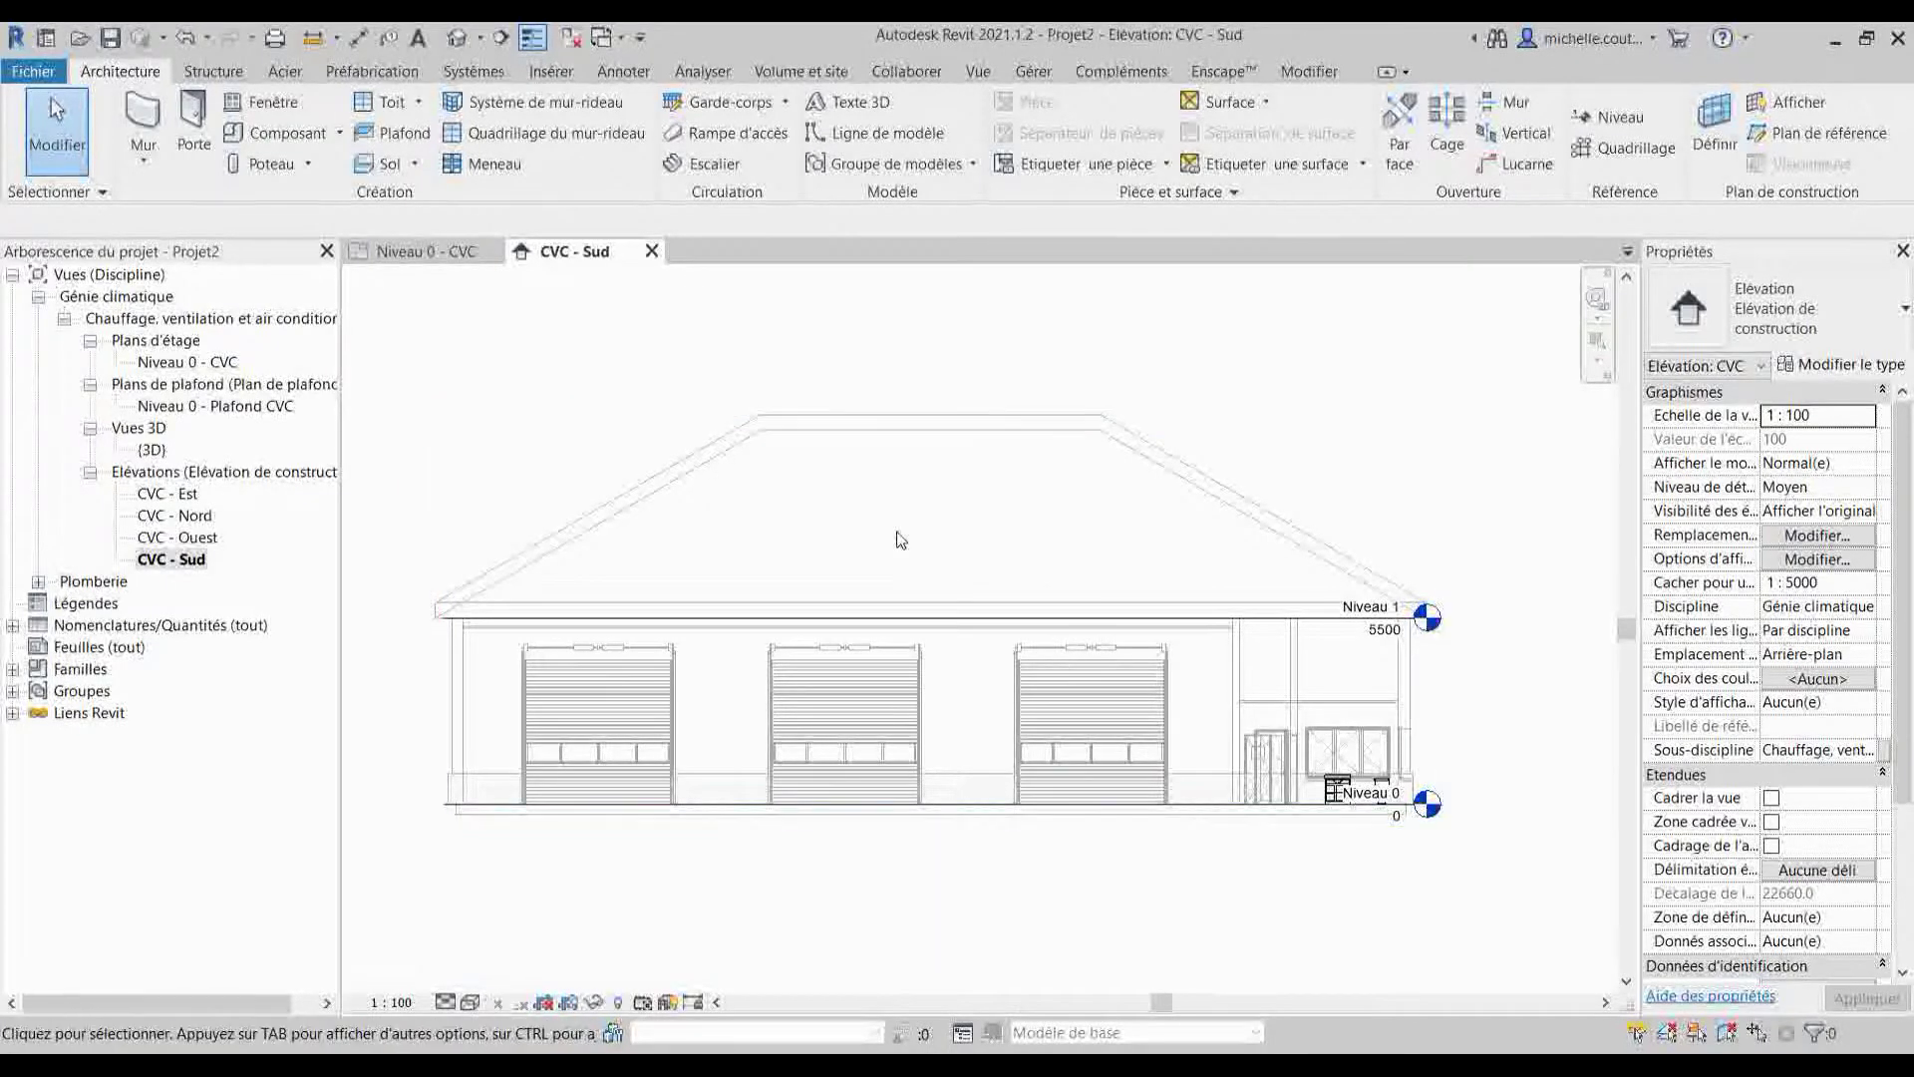
{"action": "left_click", "coordinate": [470, 1001]}
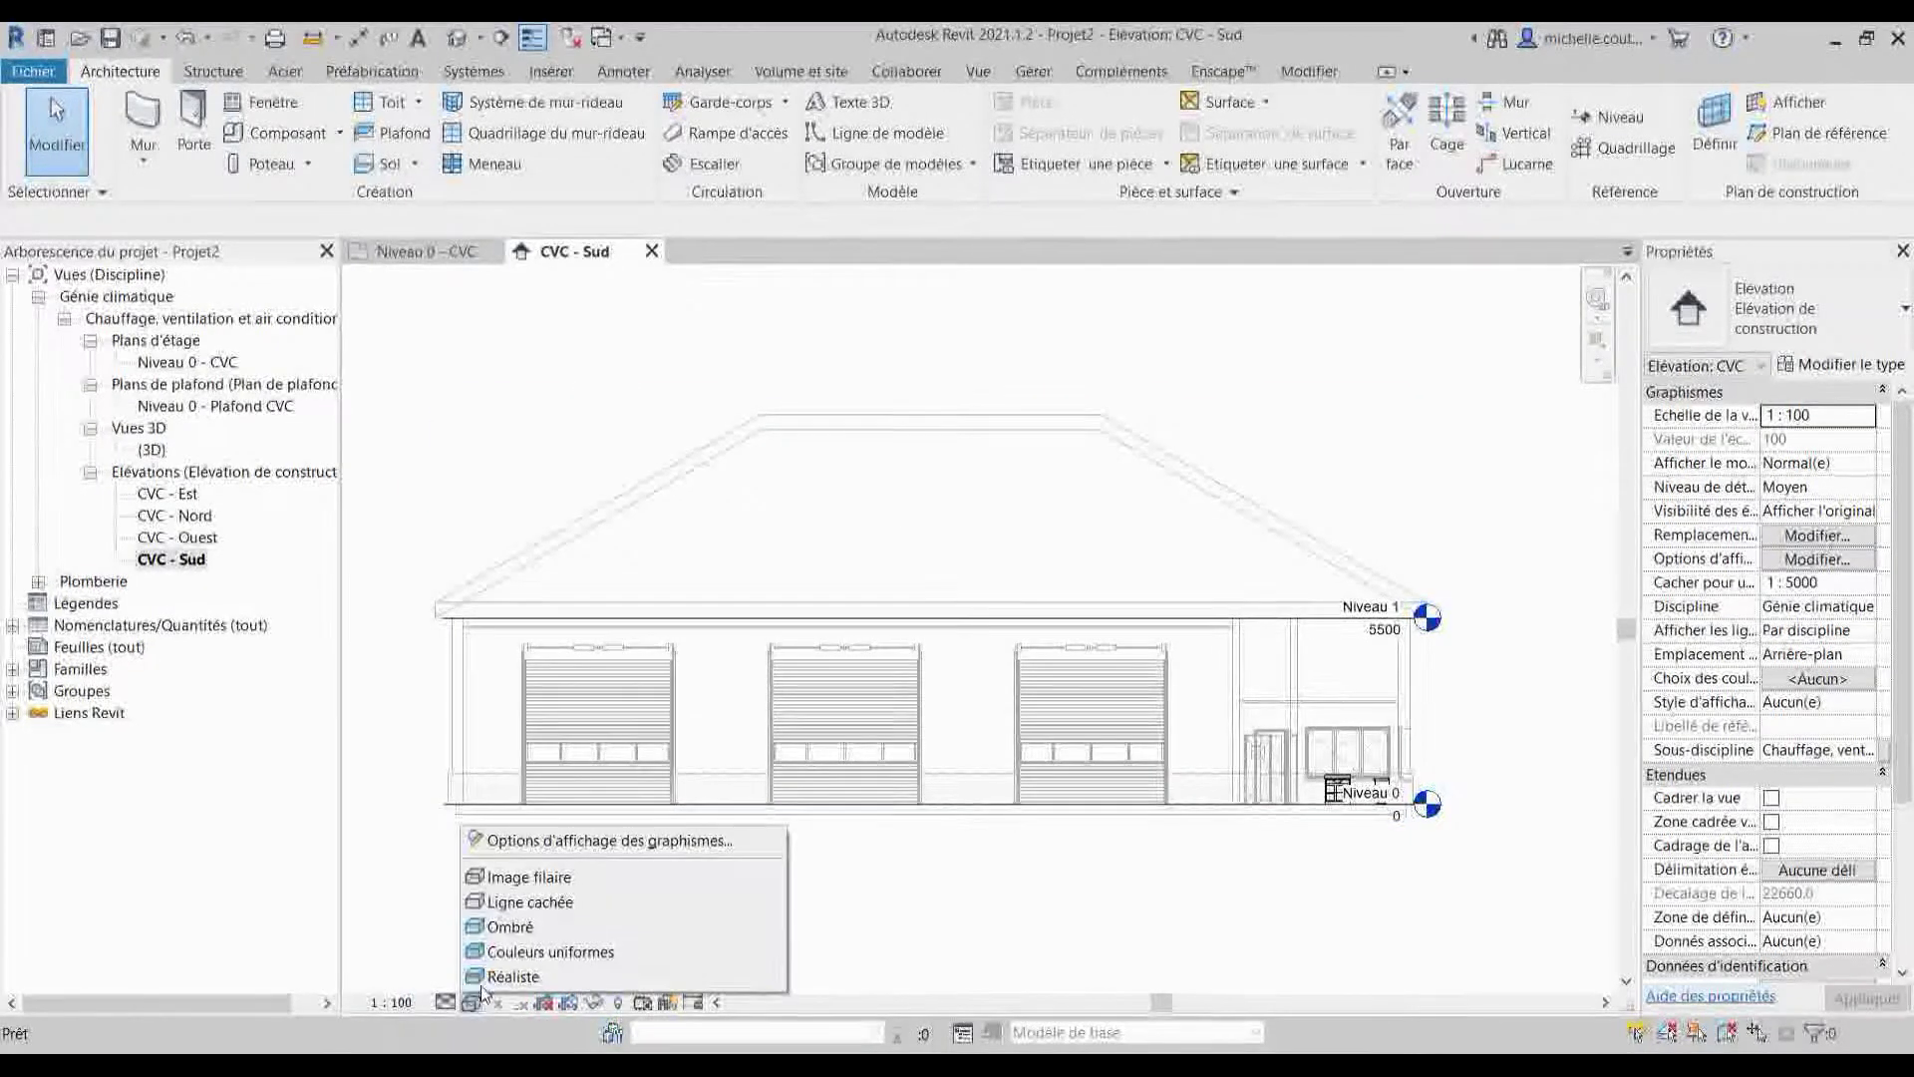
{"action": "left_click", "coordinate": [537, 881]}
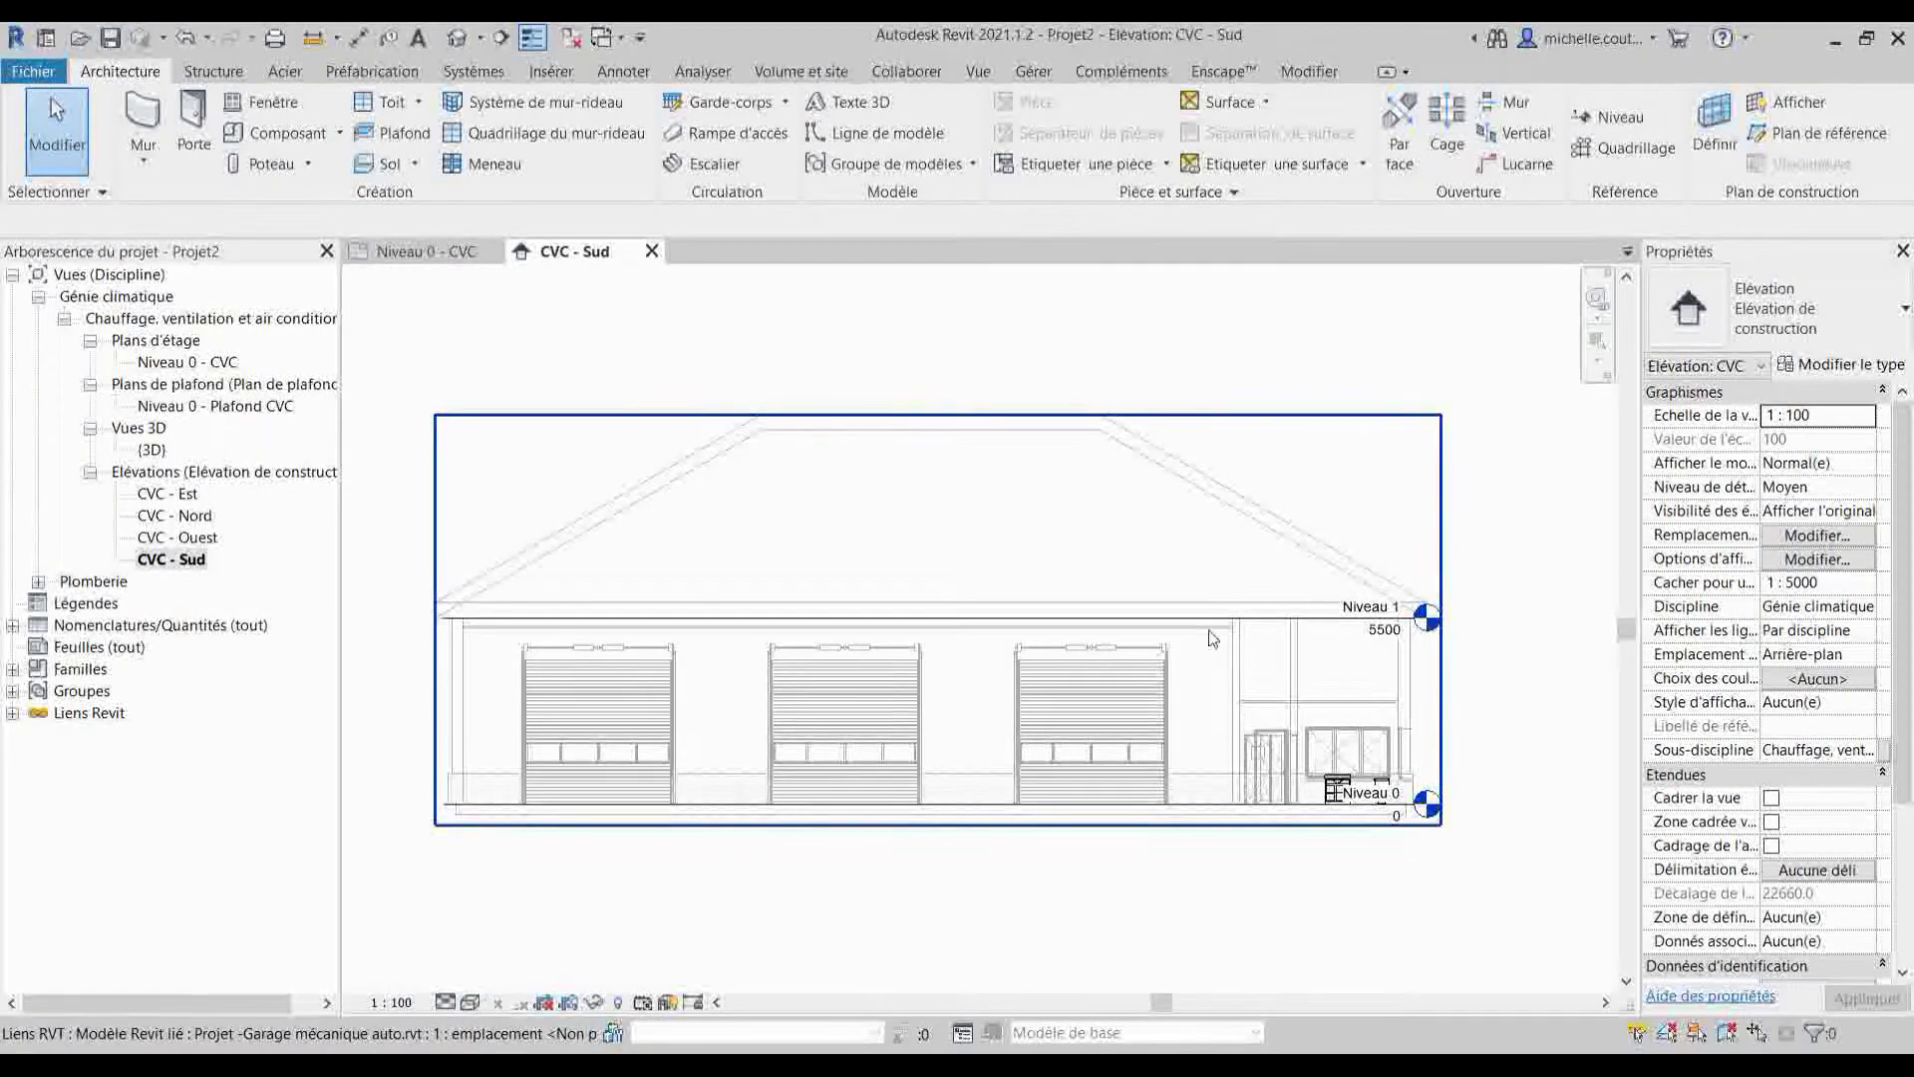
- Draw a level along the underside of the garage ceiling at about 5200, from the partition wall to beyond the building's right side
{"action": "scroll", "coordinate": [1256, 703], "scroll_direction": "up", "scroll_amount": 6}
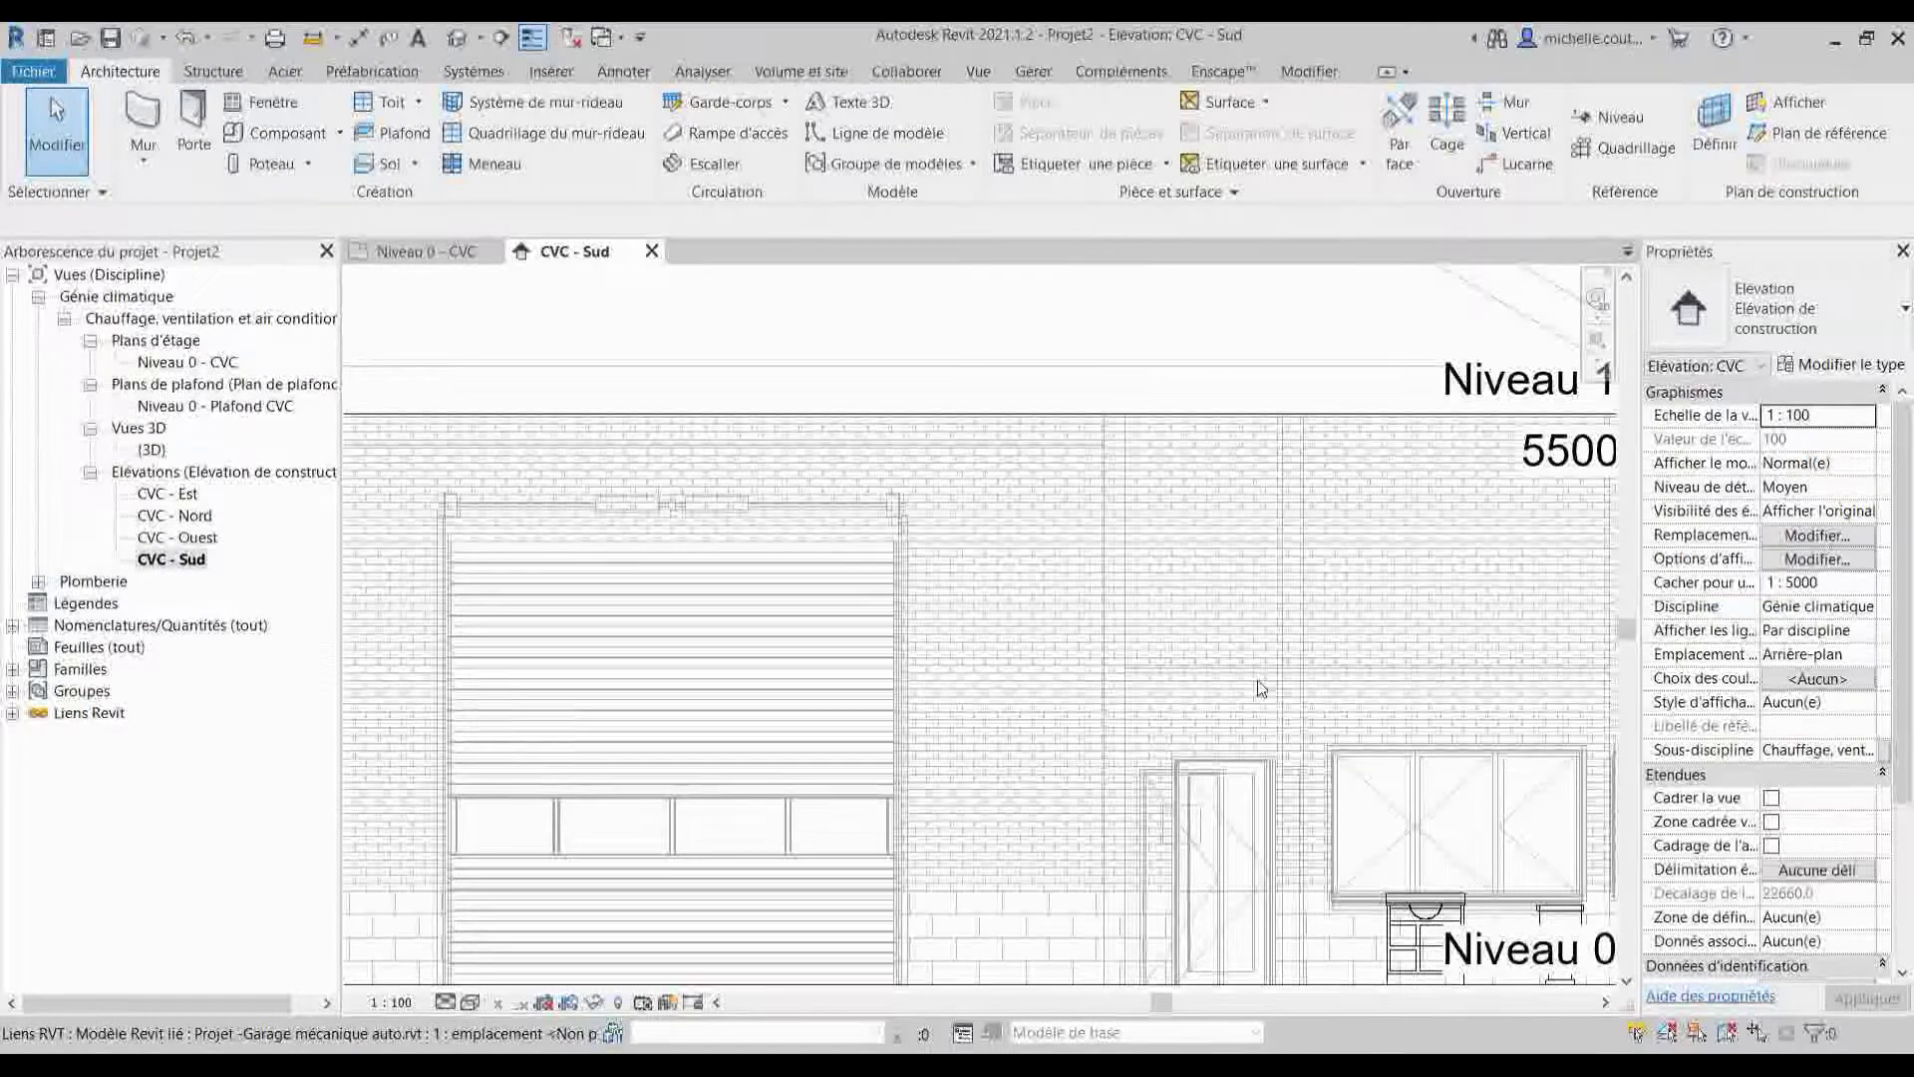
{"action": "scroll", "coordinate": [1110, 452], "scroll_direction": "up", "scroll_amount": 5}
{"action": "scroll", "coordinate": [1109, 452], "scroll_direction": "down", "scroll_amount": 5}
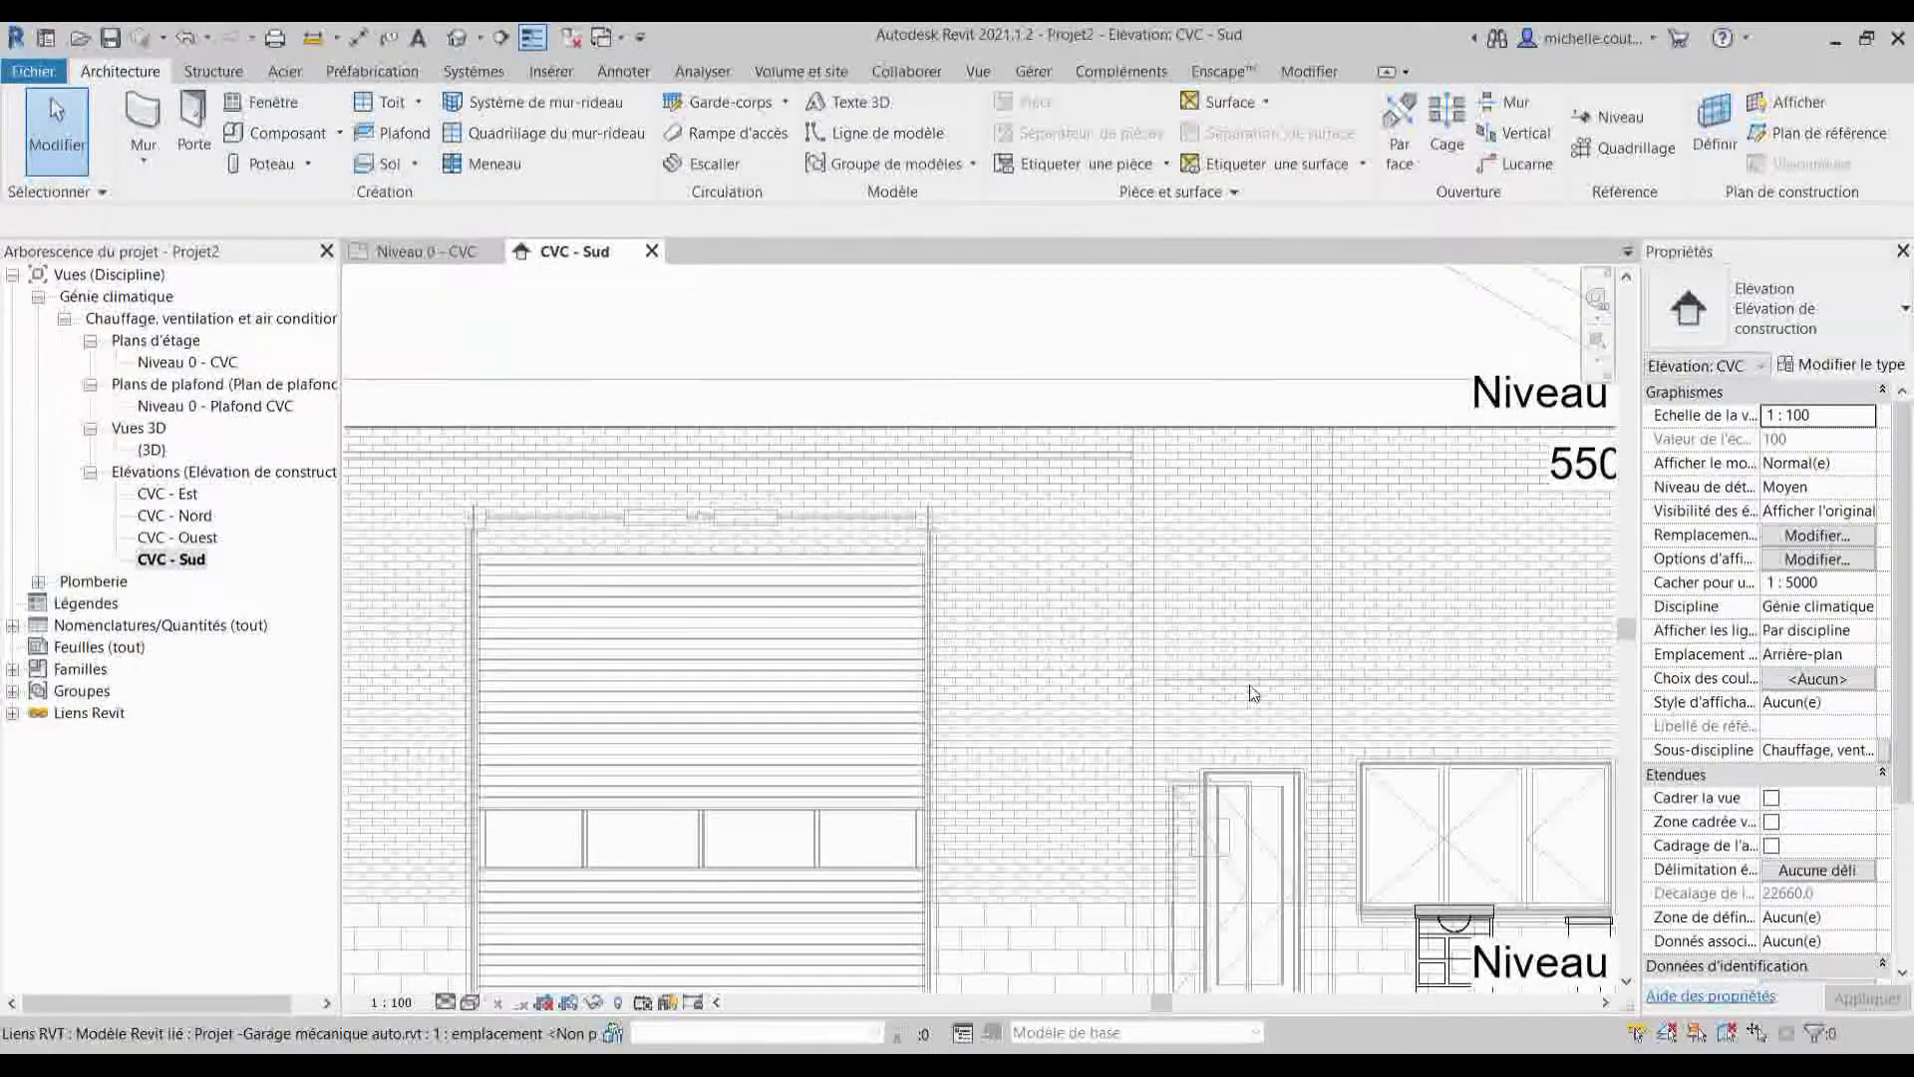
{"action": "scroll", "coordinate": [1254, 693], "scroll_direction": "down", "scroll_amount": 4}
{"action": "middle_click_drag", "start_coordinate": [1350, 794], "coordinate": [1260, 715]}
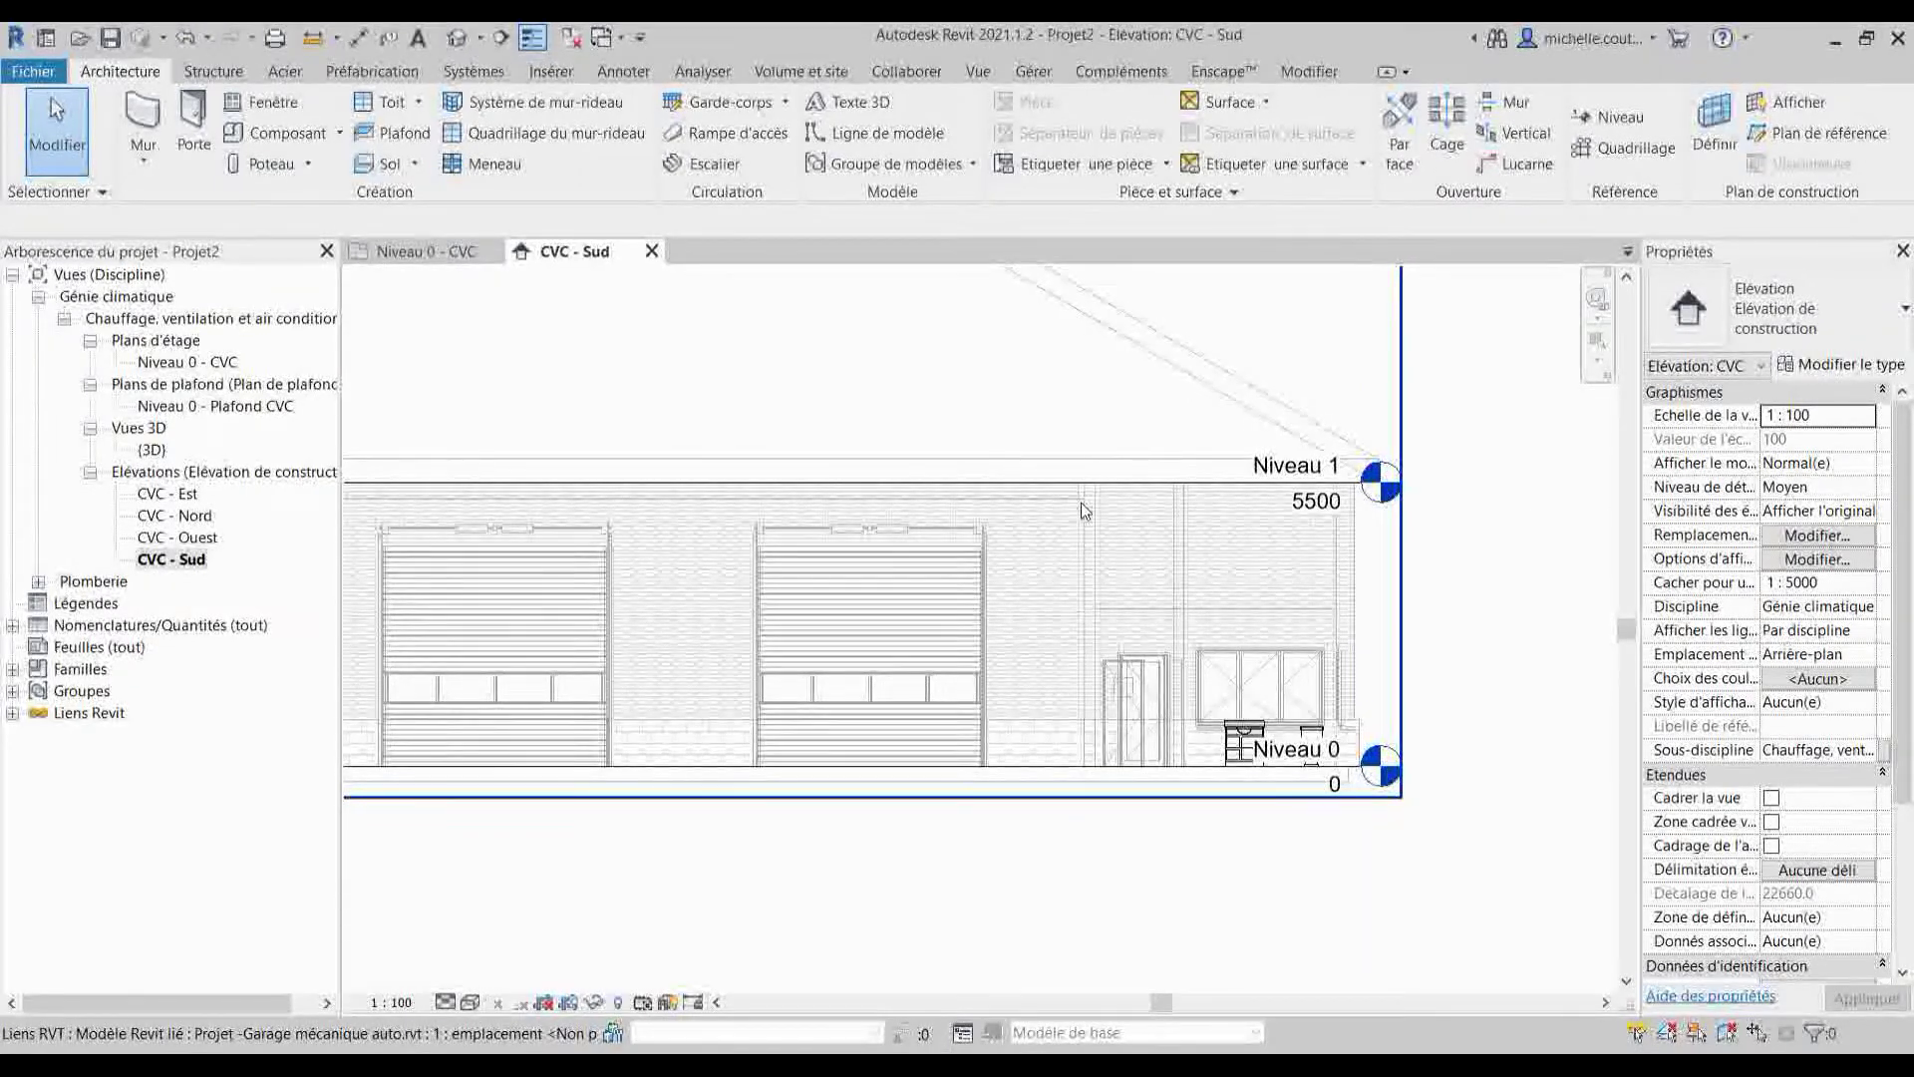
{"action": "key", "text": "l"}
{"action": "key", "text": "l"}
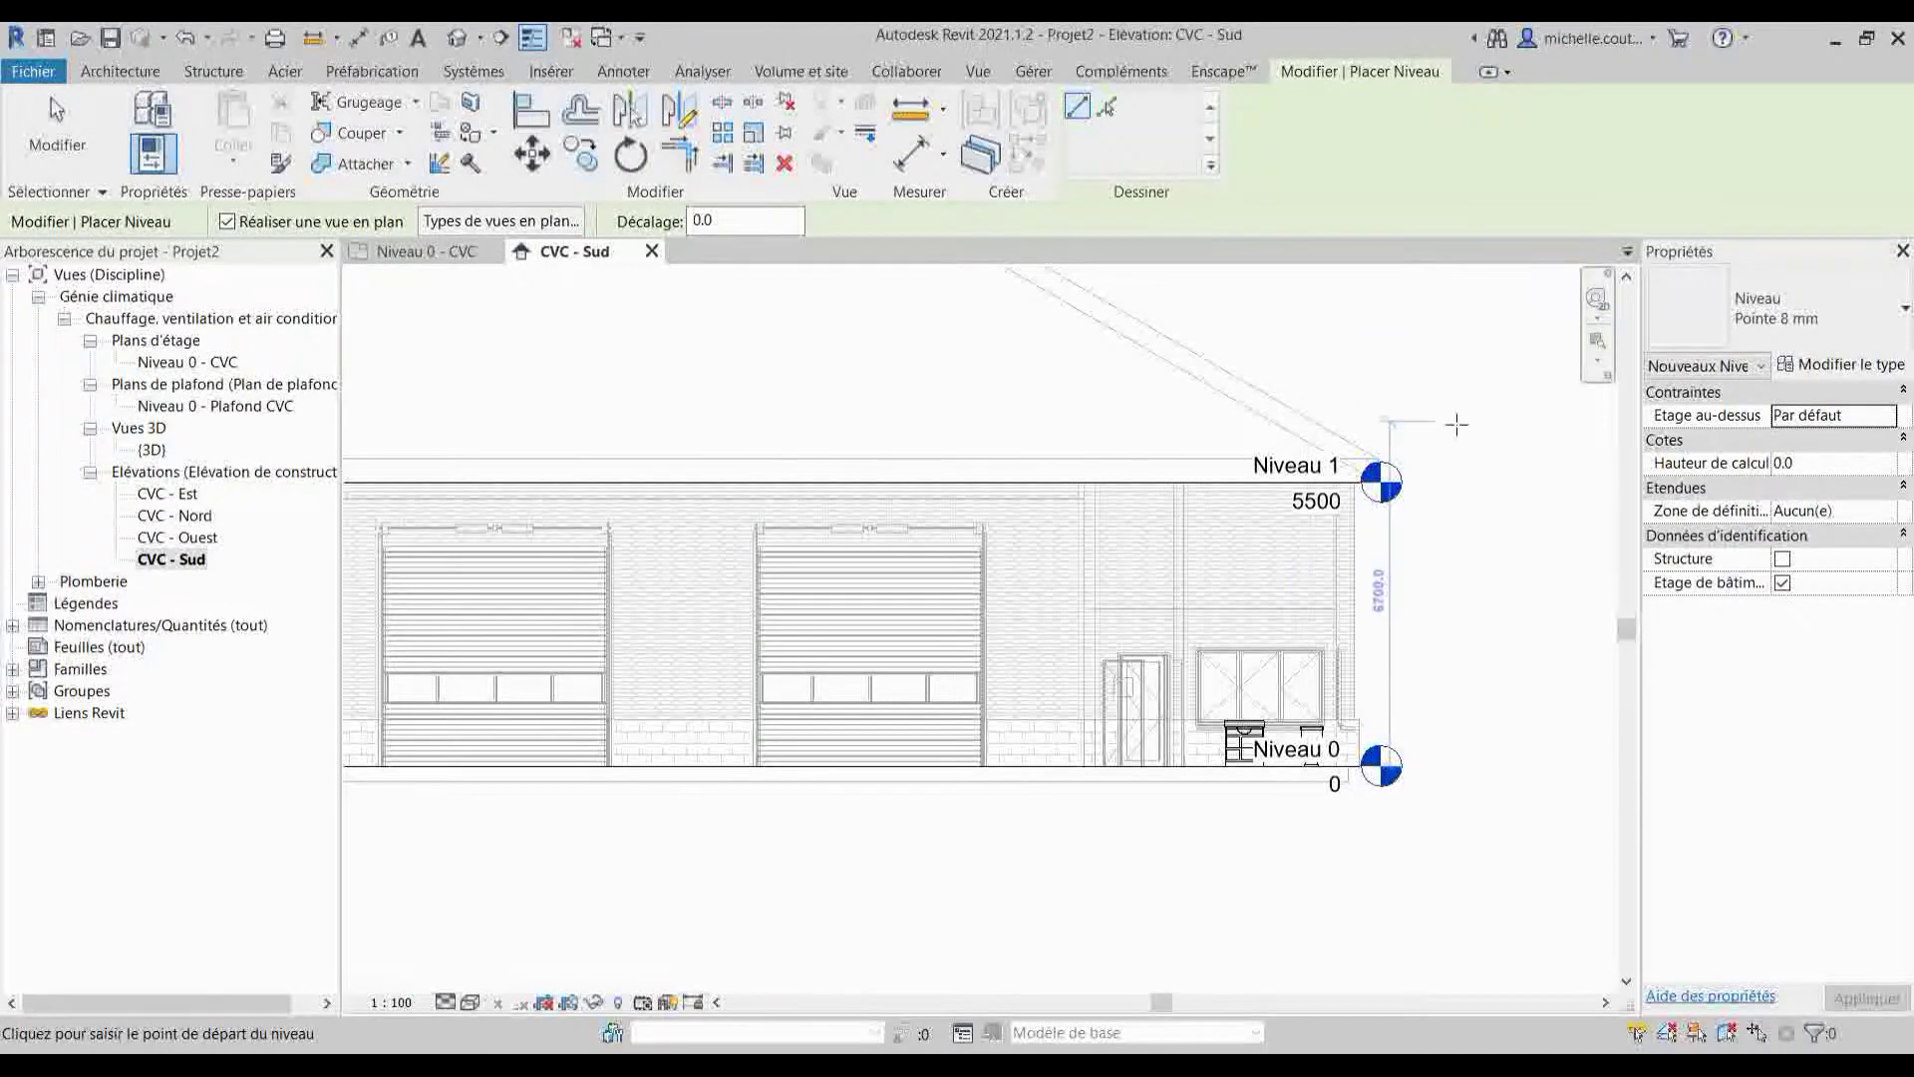
{"action": "scroll", "coordinate": [1083, 497], "scroll_direction": "up", "scroll_amount": 3}
{"action": "scroll", "coordinate": [1084, 498], "scroll_direction": "up", "scroll_amount": 5}
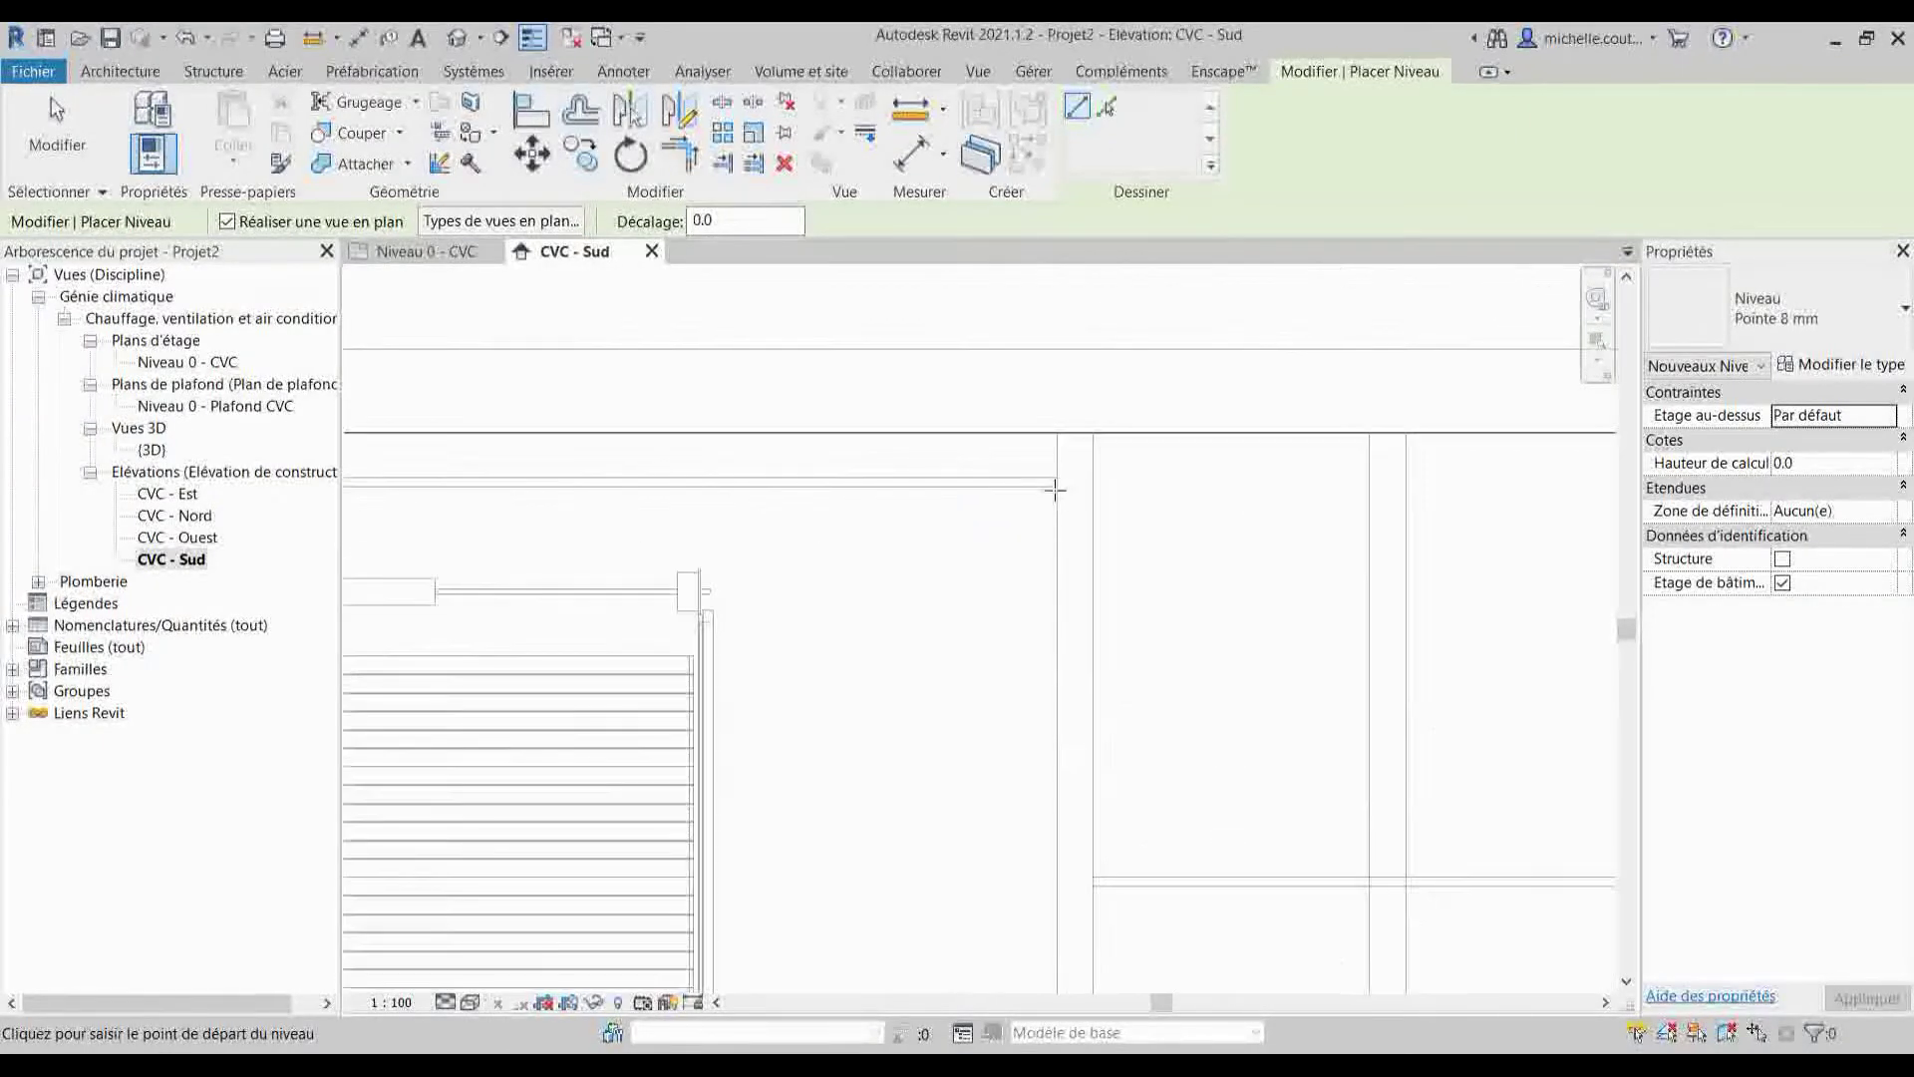
{"action": "scroll", "coordinate": [1054, 491], "scroll_direction": "up", "scroll_amount": 2}
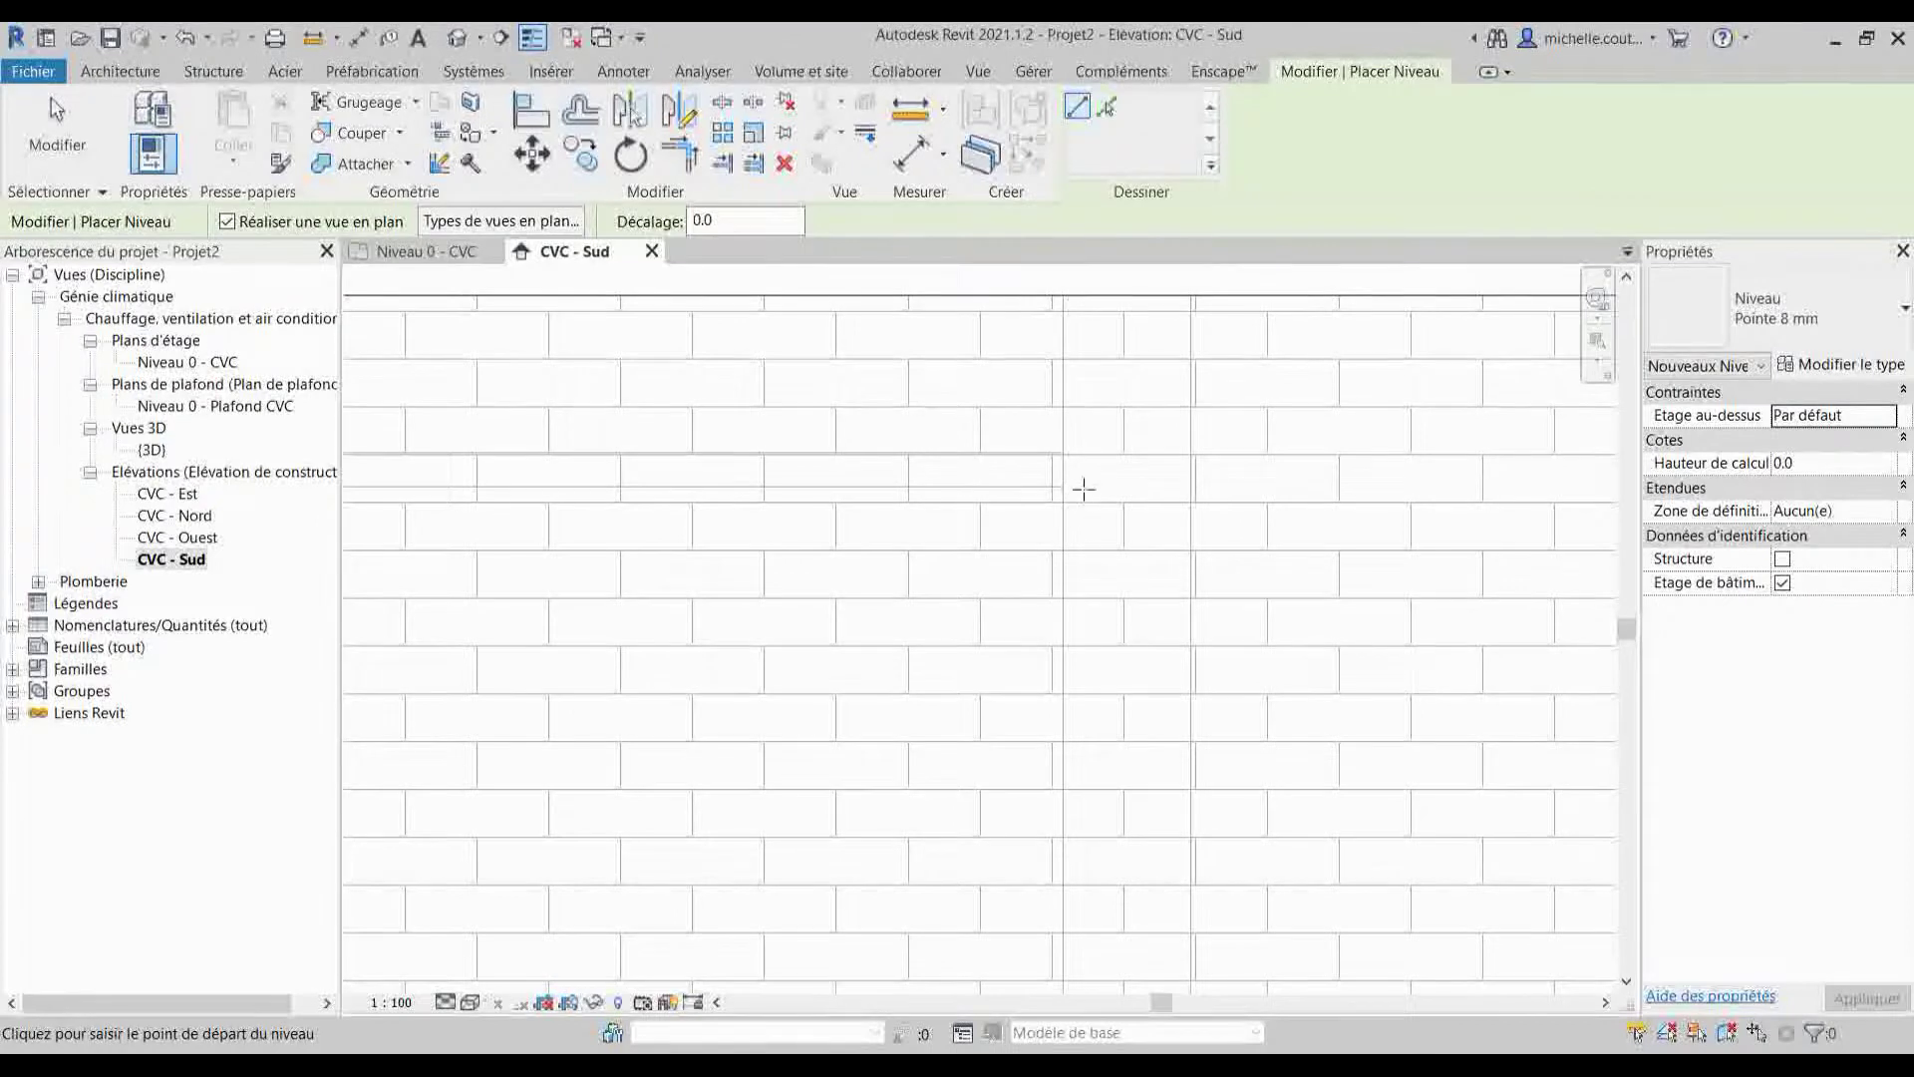
{"action": "scroll", "coordinate": [1063, 485], "scroll_direction": "up", "scroll_amount": 2}
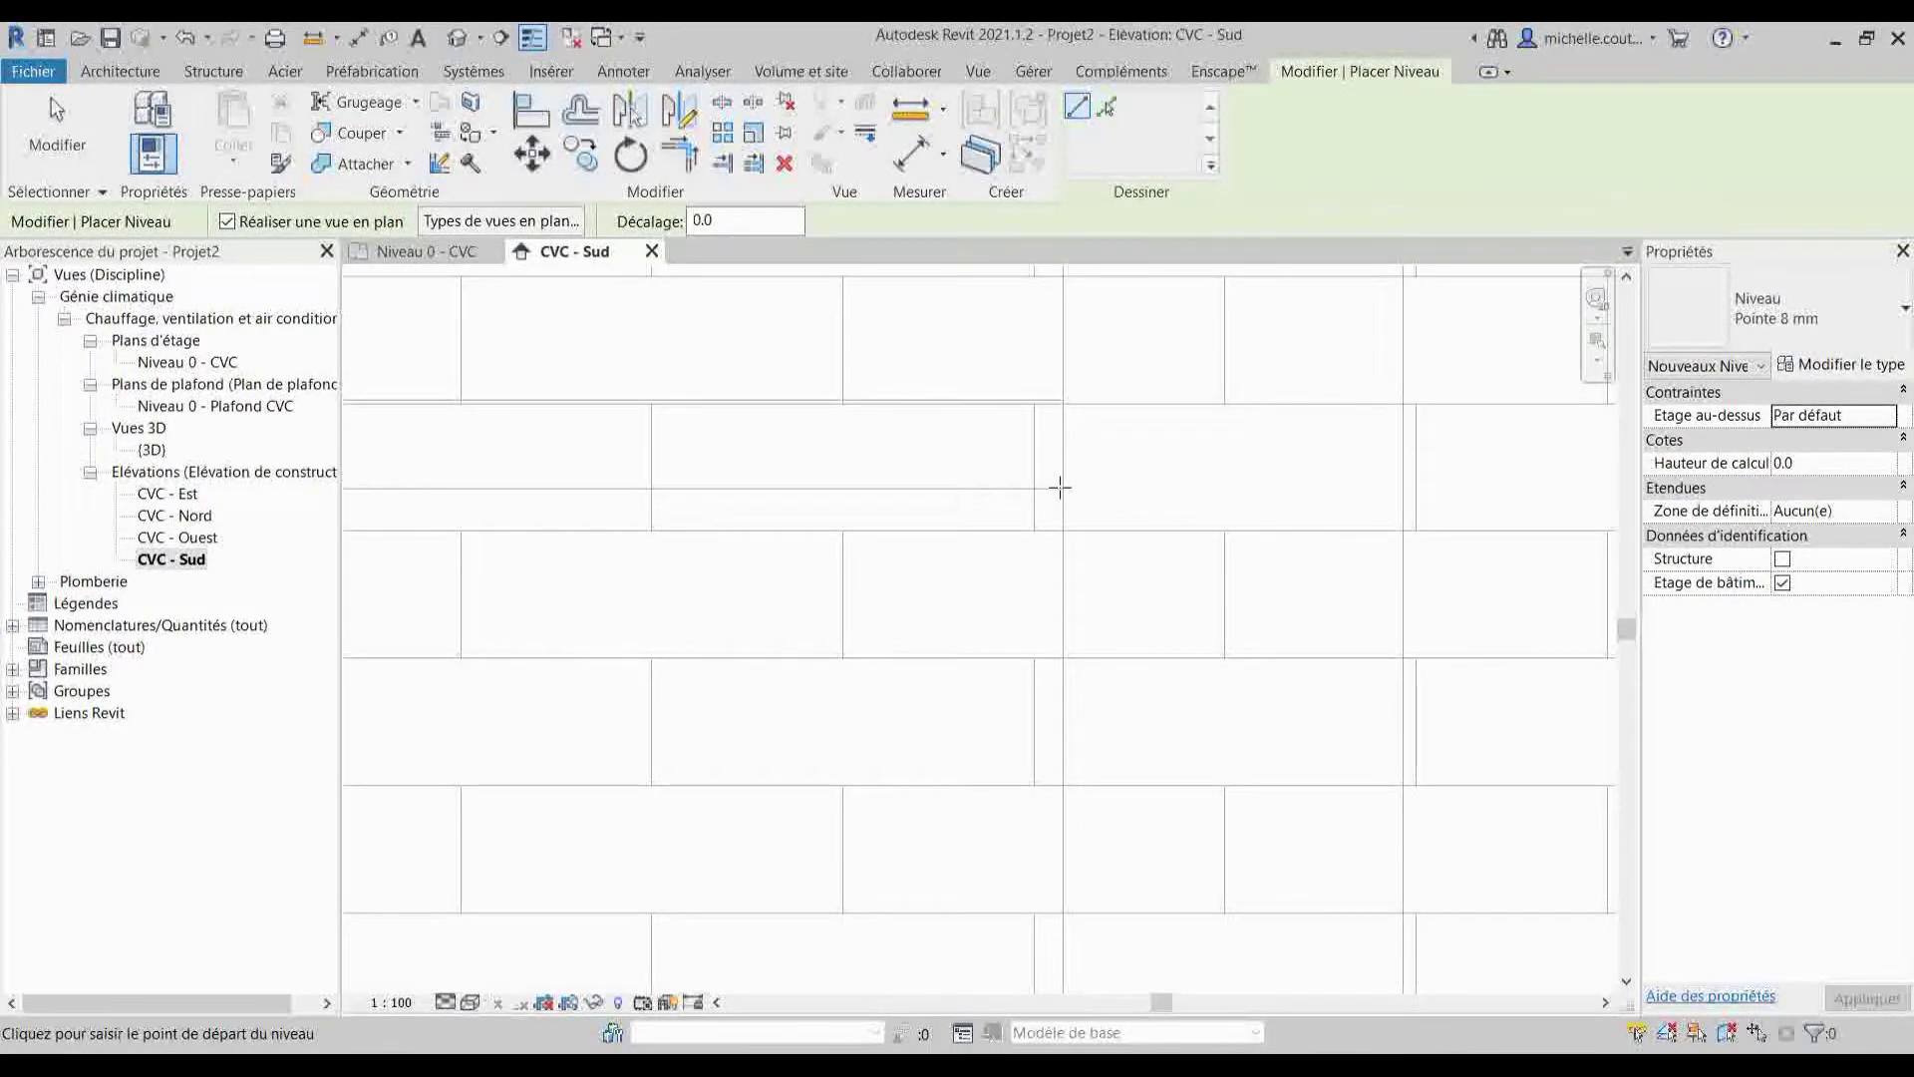
{"action": "left_click", "coordinate": [1063, 486]}
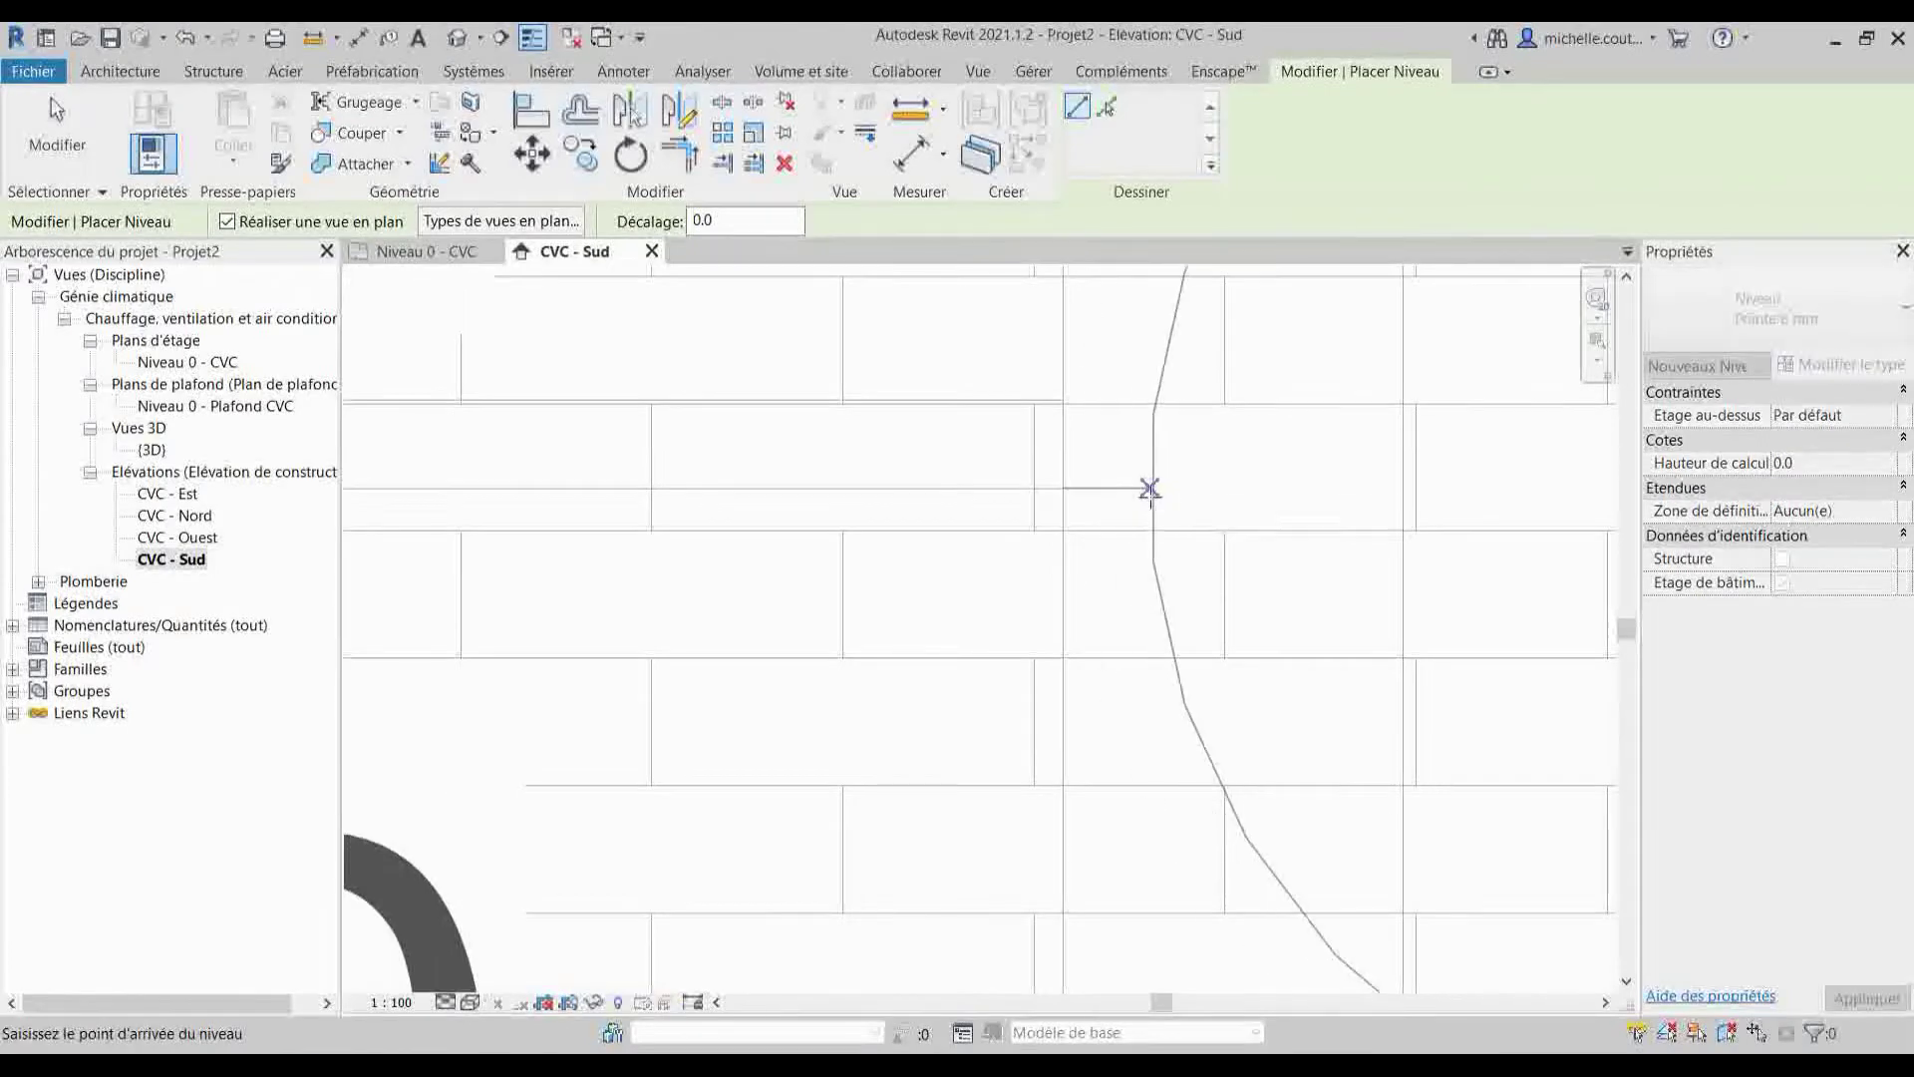
{"action": "scroll", "coordinate": [1152, 493], "scroll_direction": "down", "scroll_amount": 5}
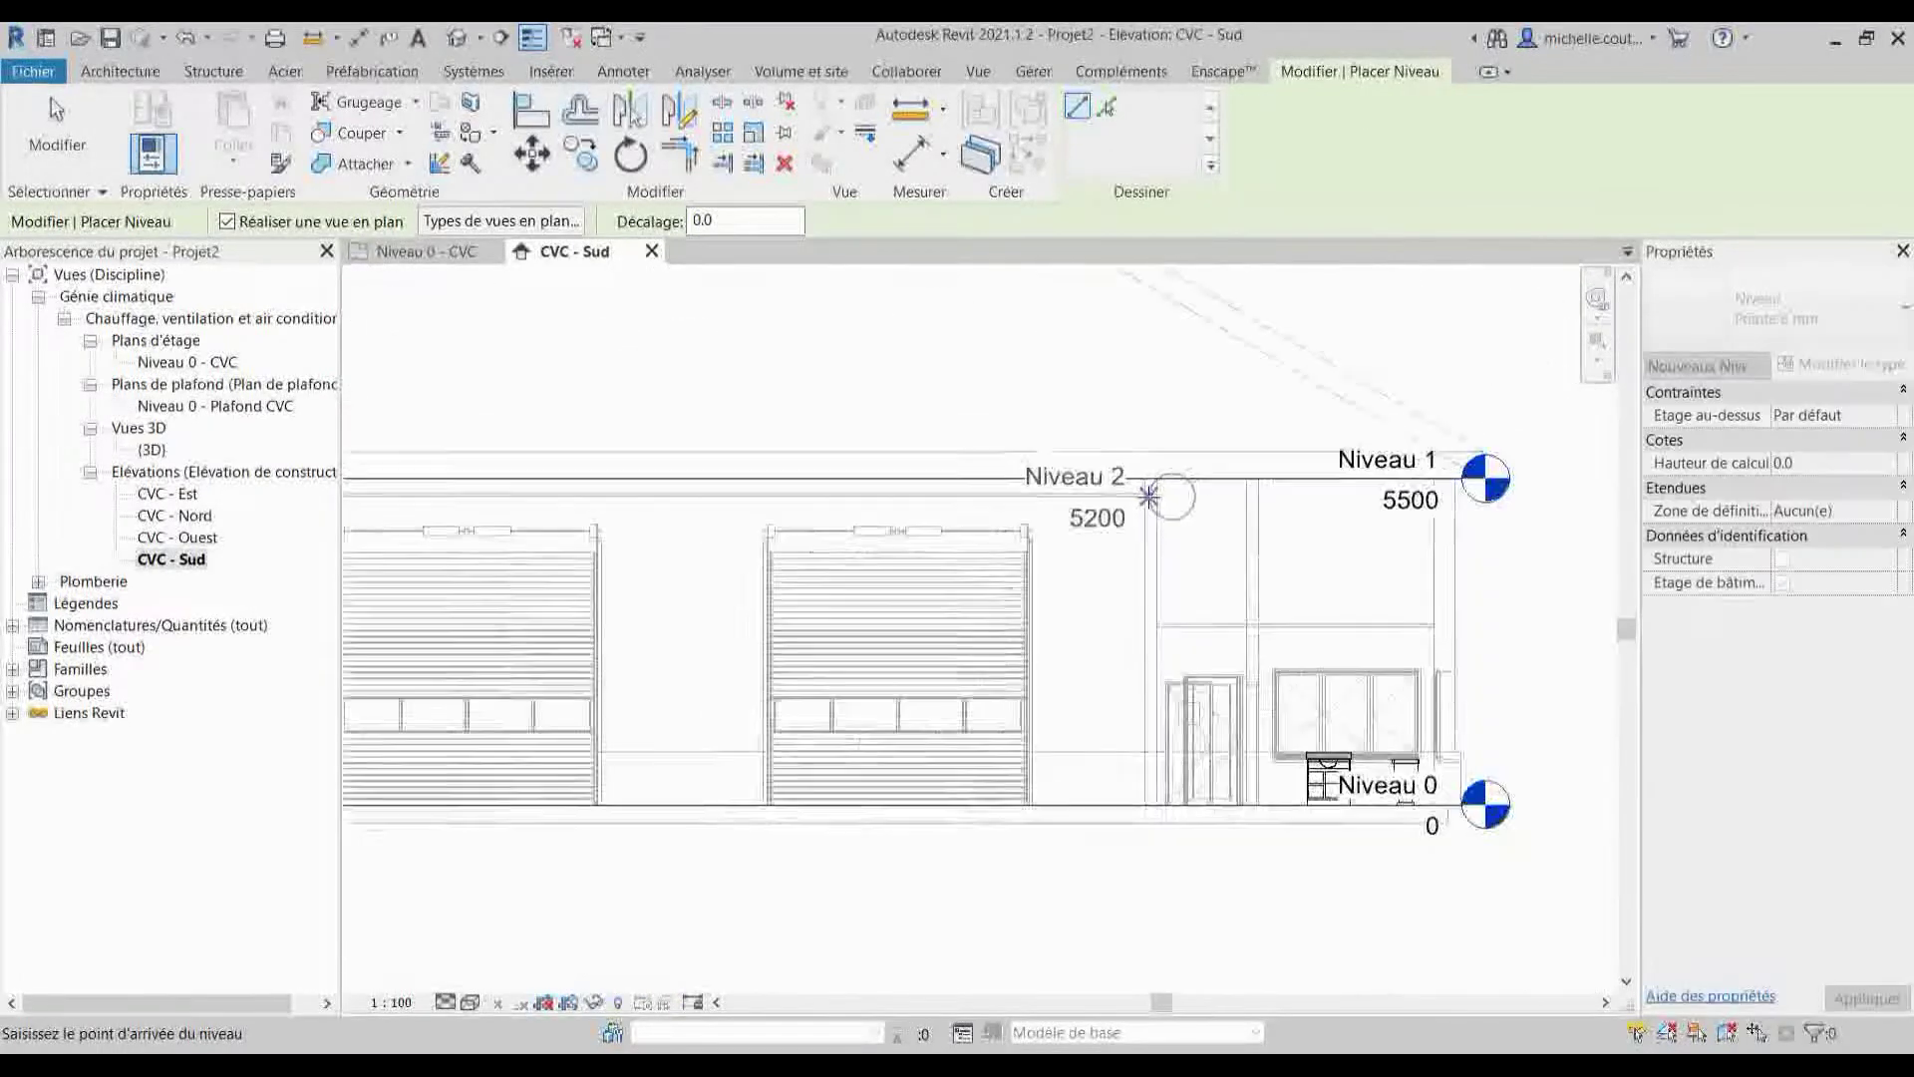
{"action": "middle_click_drag", "start_coordinate": [1495, 542], "coordinate": [1339, 516]}
{"action": "left_click", "coordinate": [1339, 516]}
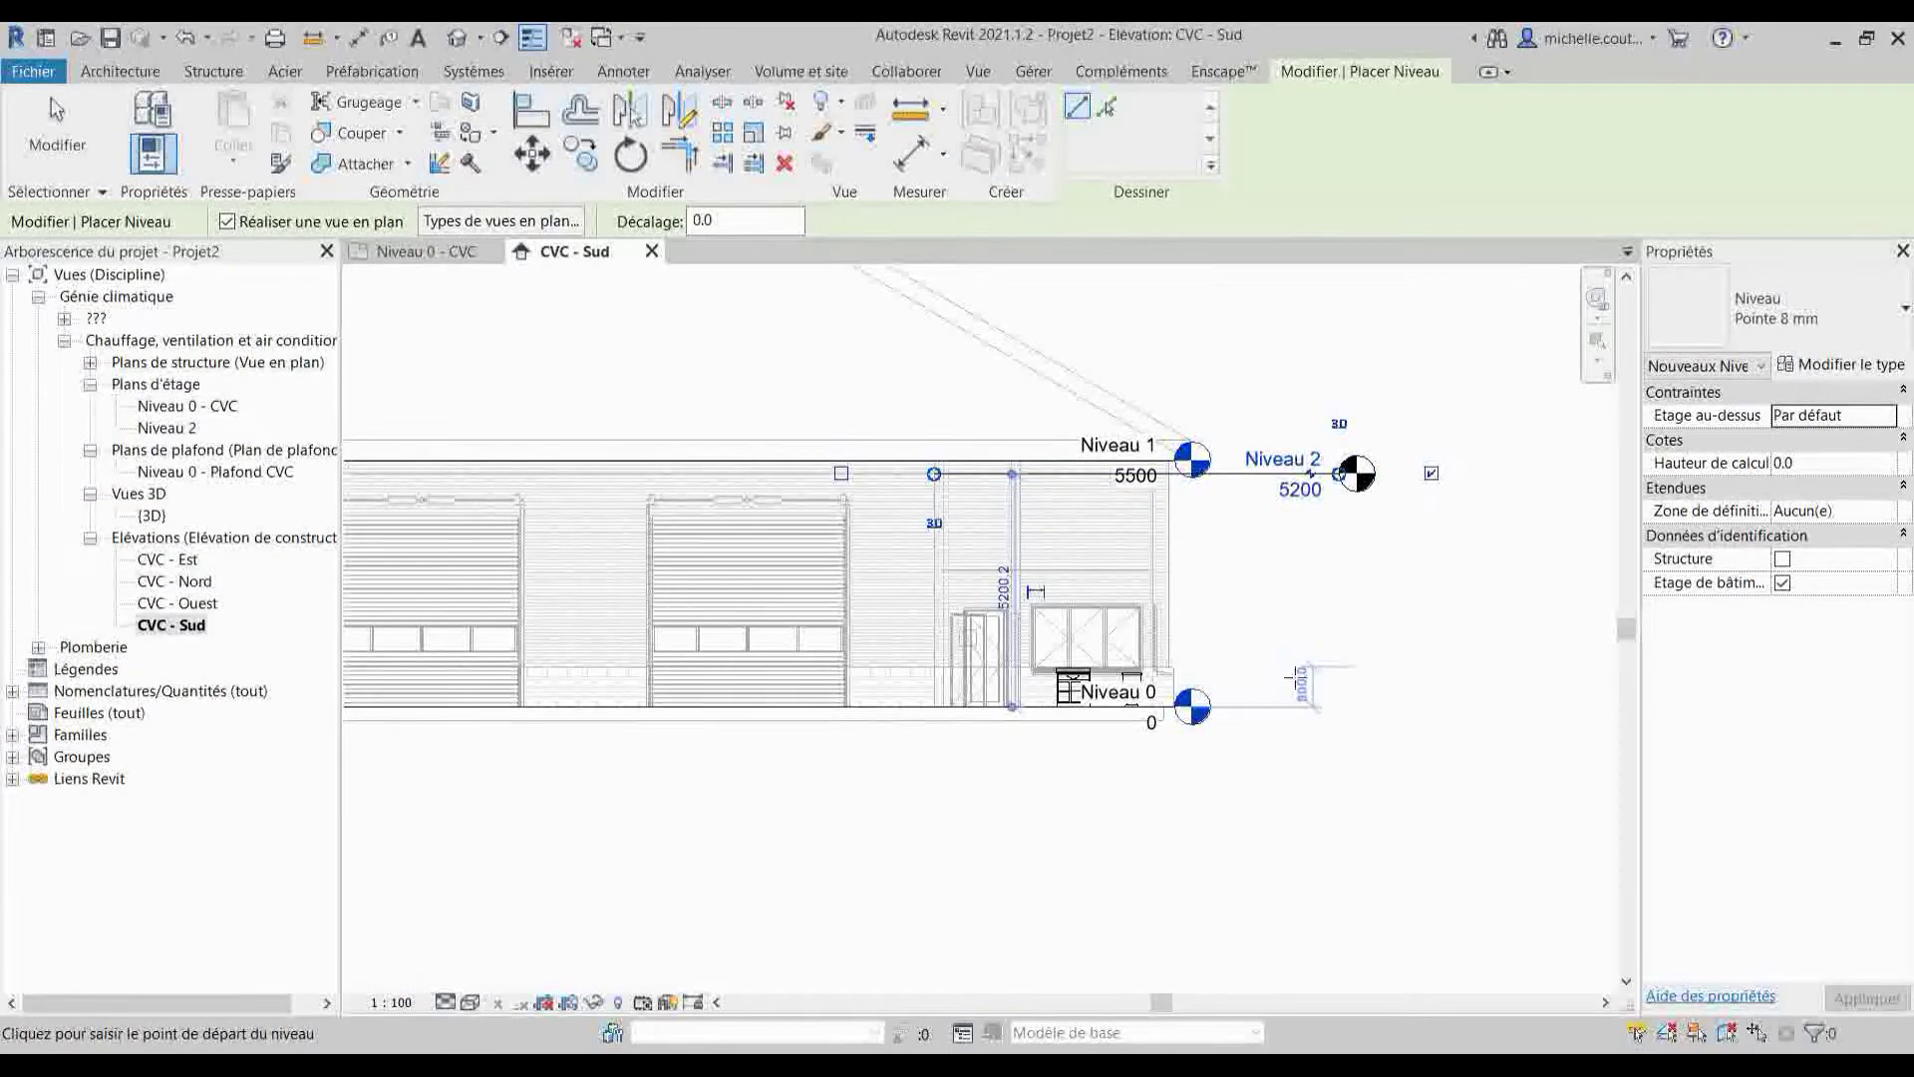
- Draw a second level along the underside of the service area's ceiling at about 3000, aligning its head with the garage ceiling level
{"action": "scroll", "coordinate": [1154, 559], "scroll_direction": "up", "scroll_amount": 5}
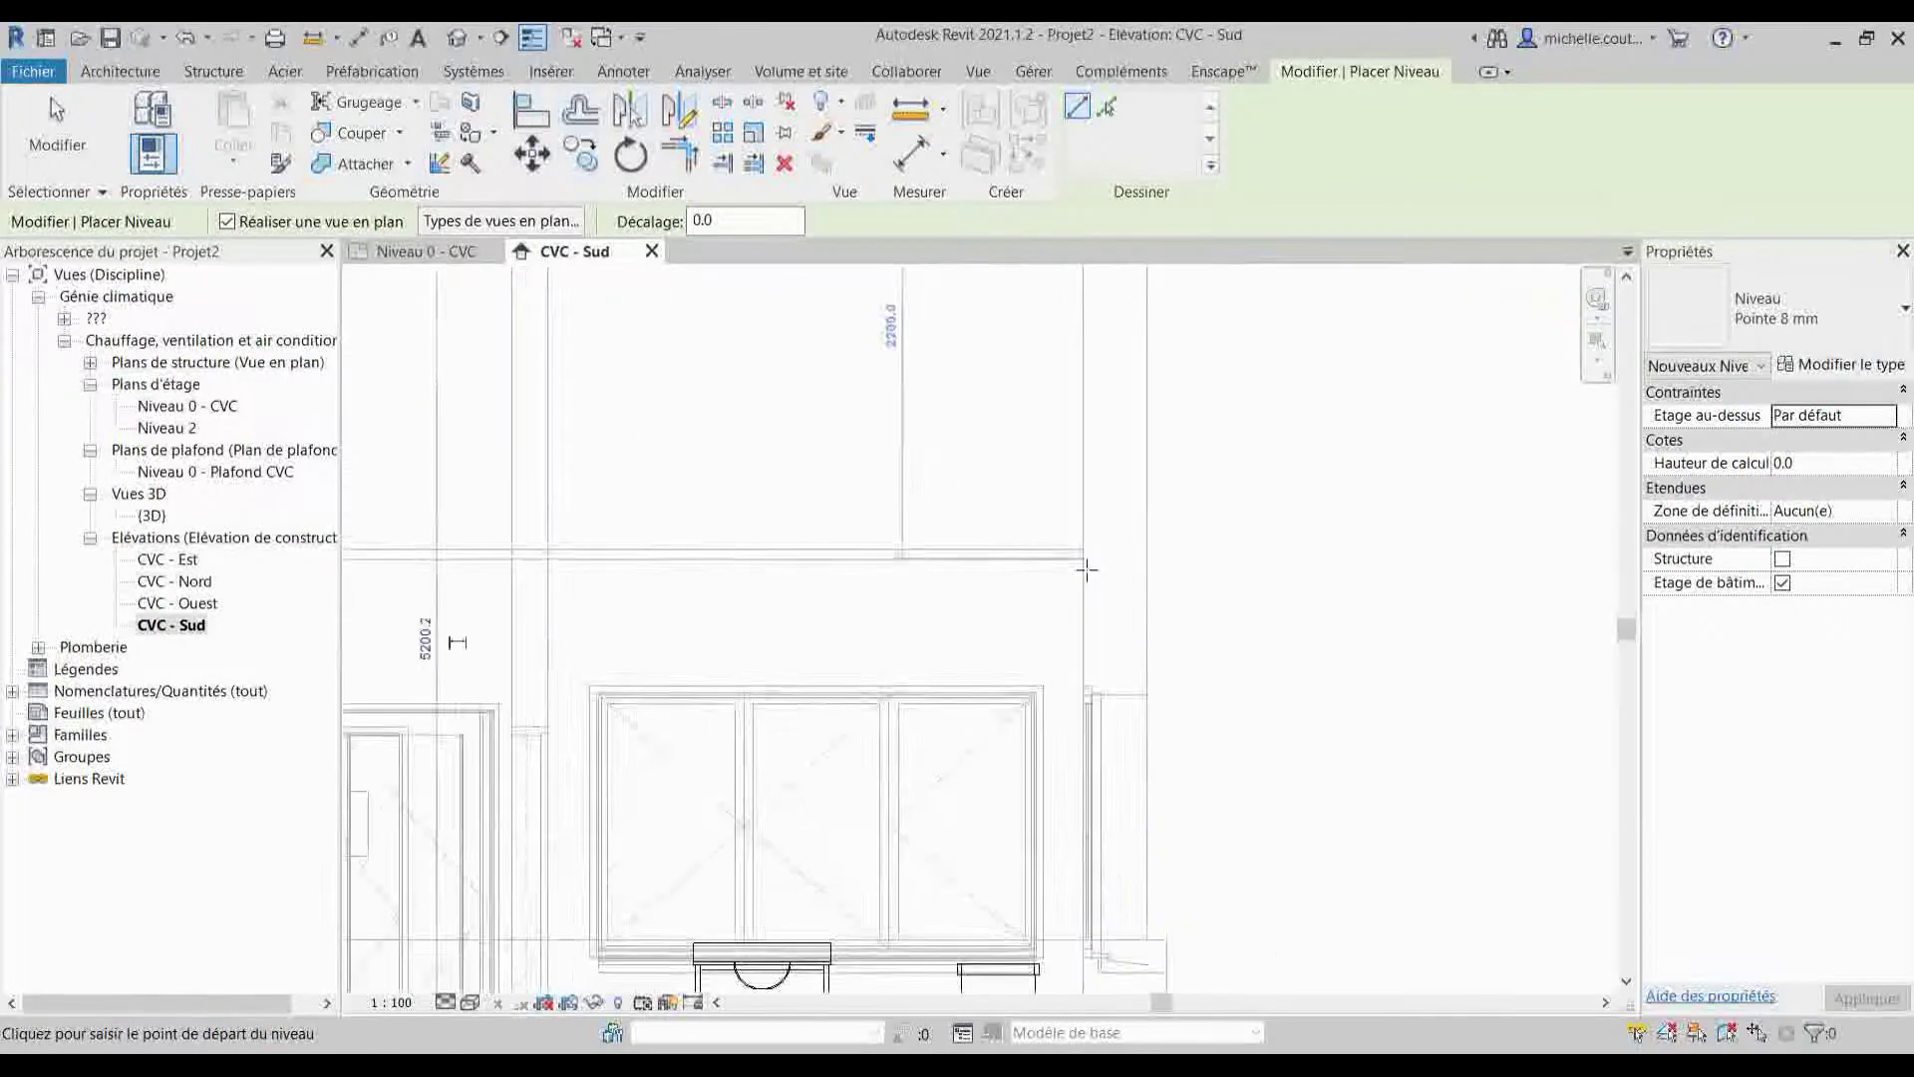
{"action": "scroll", "coordinate": [1042, 553], "scroll_direction": "up", "scroll_amount": 4}
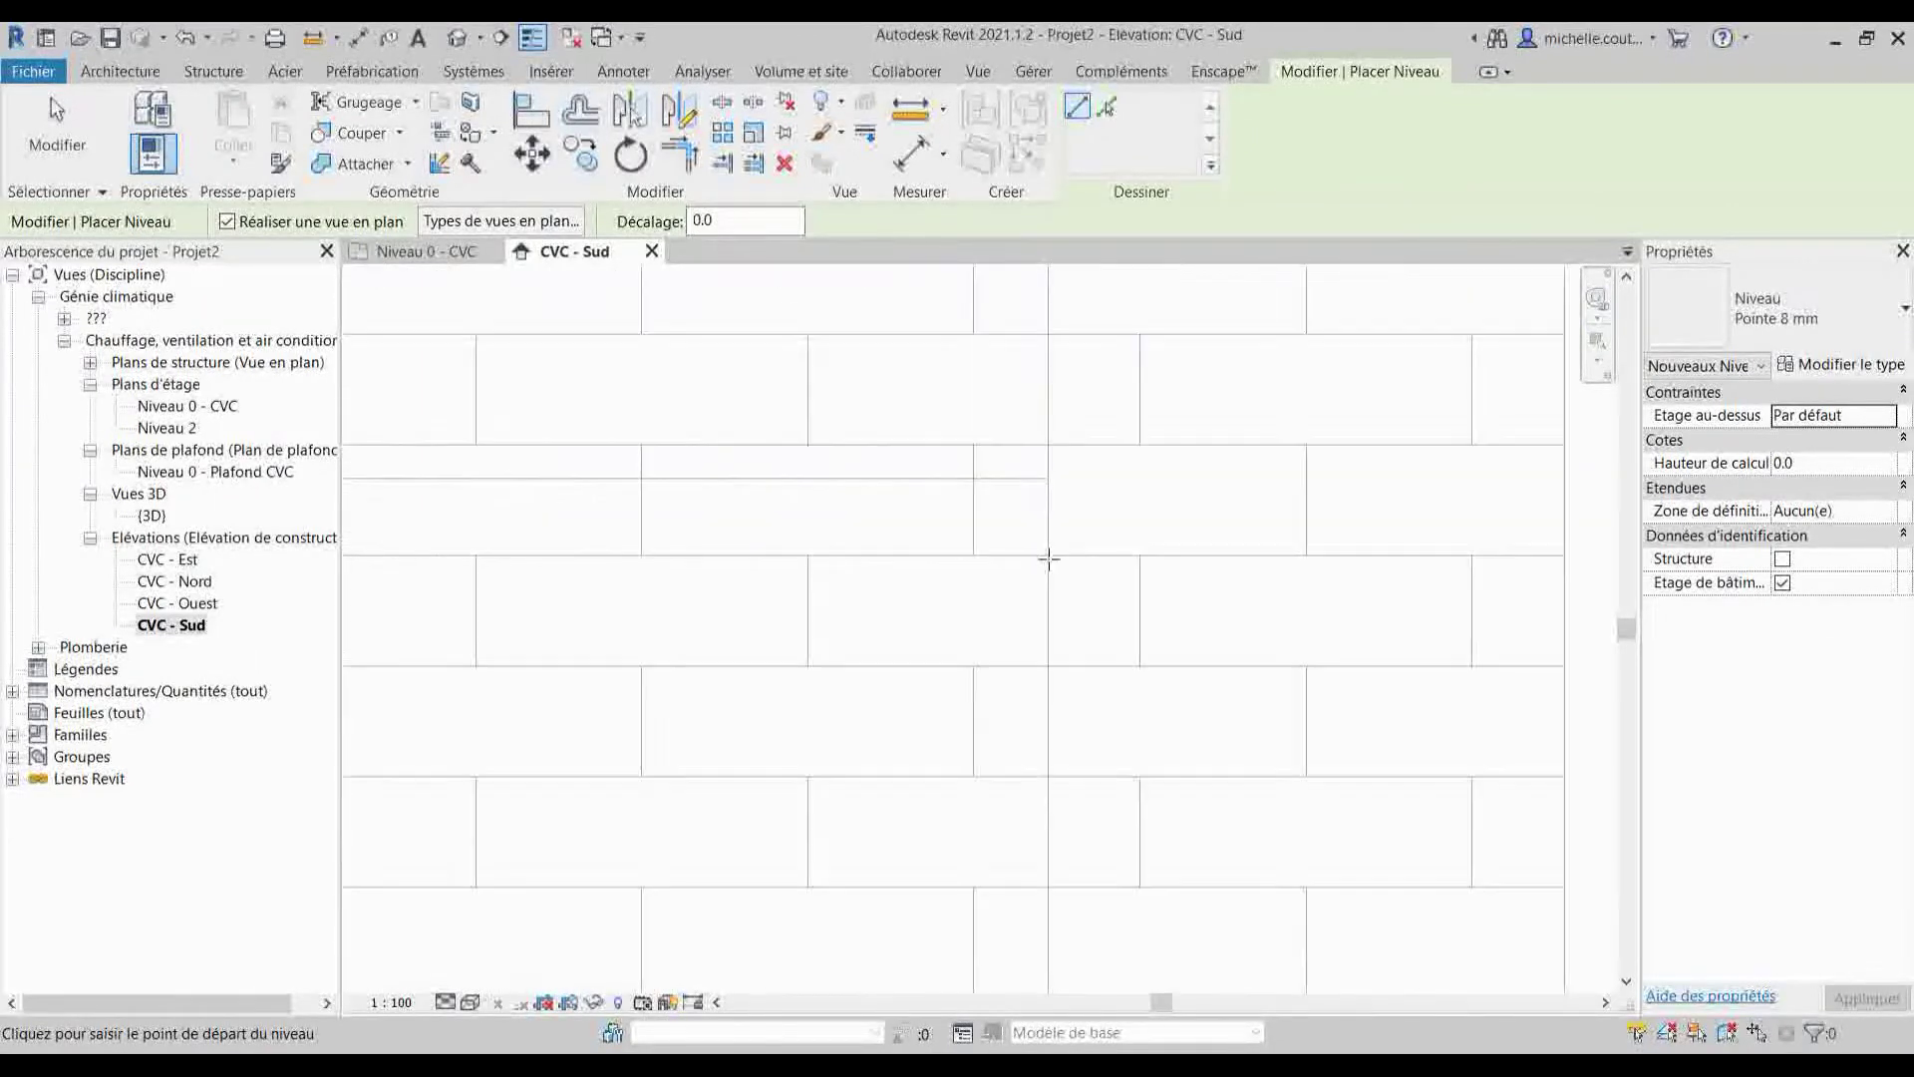
{"action": "scroll", "coordinate": [1046, 554], "scroll_direction": "up", "scroll_amount": 1}
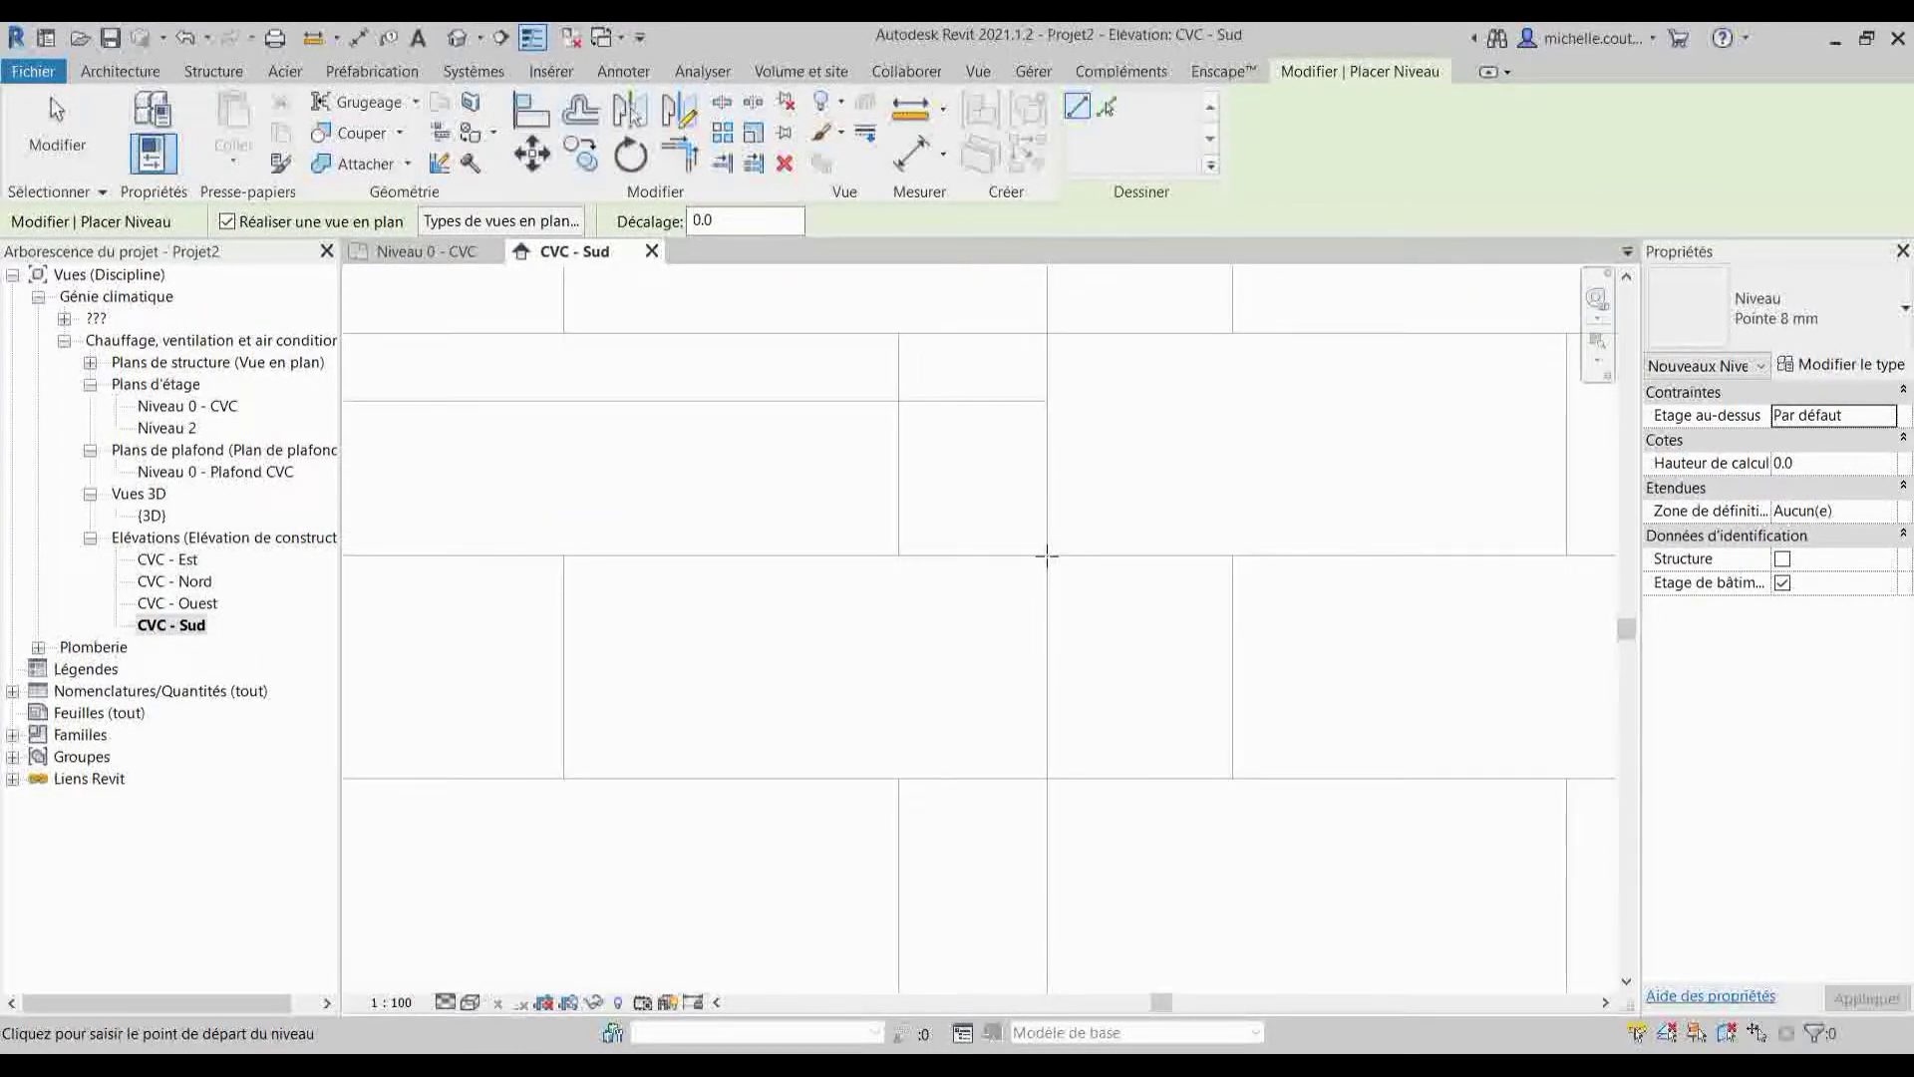
{"action": "left_click", "coordinate": [1047, 554]}
{"action": "scroll", "coordinate": [1098, 555], "scroll_direction": "down", "scroll_amount": 6}
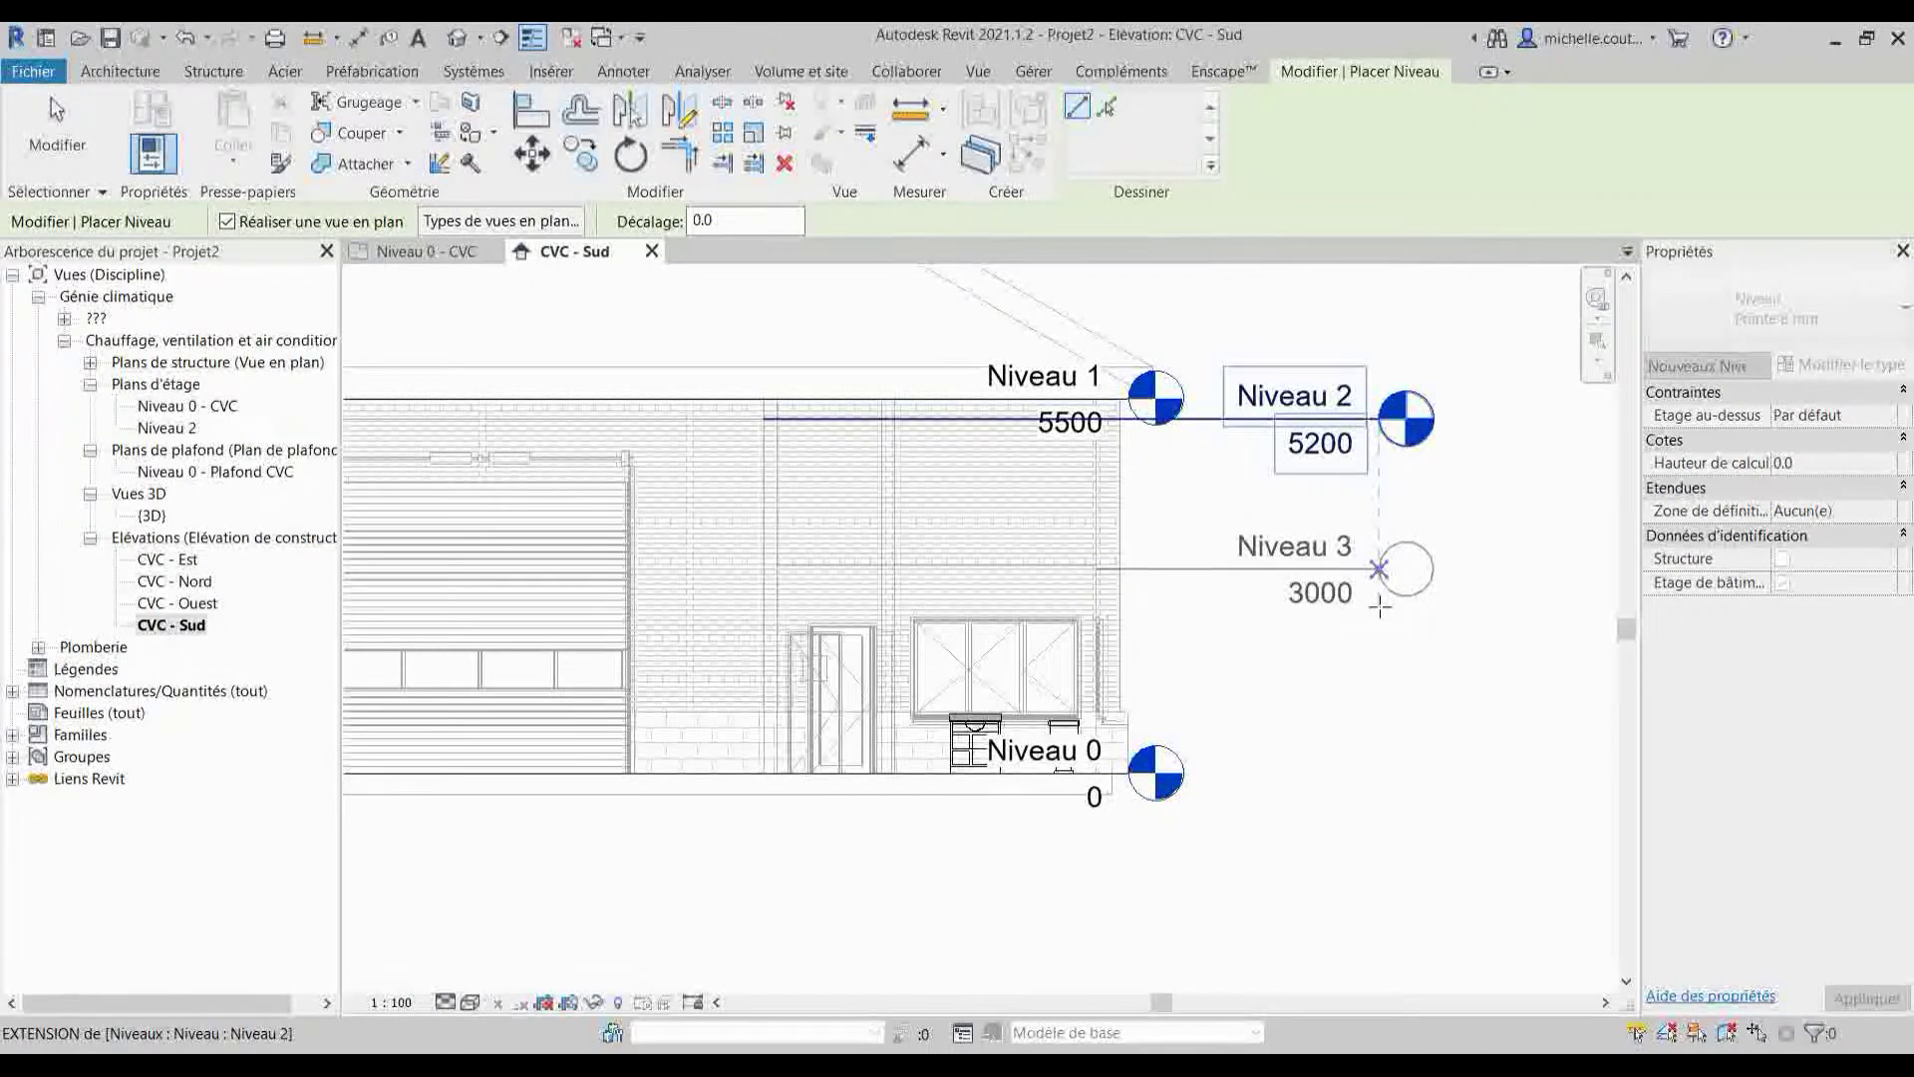
{"action": "left_click", "coordinate": [1380, 605]}
{"action": "key", "text": "Escape"}
{"action": "key", "text": "Escape"}
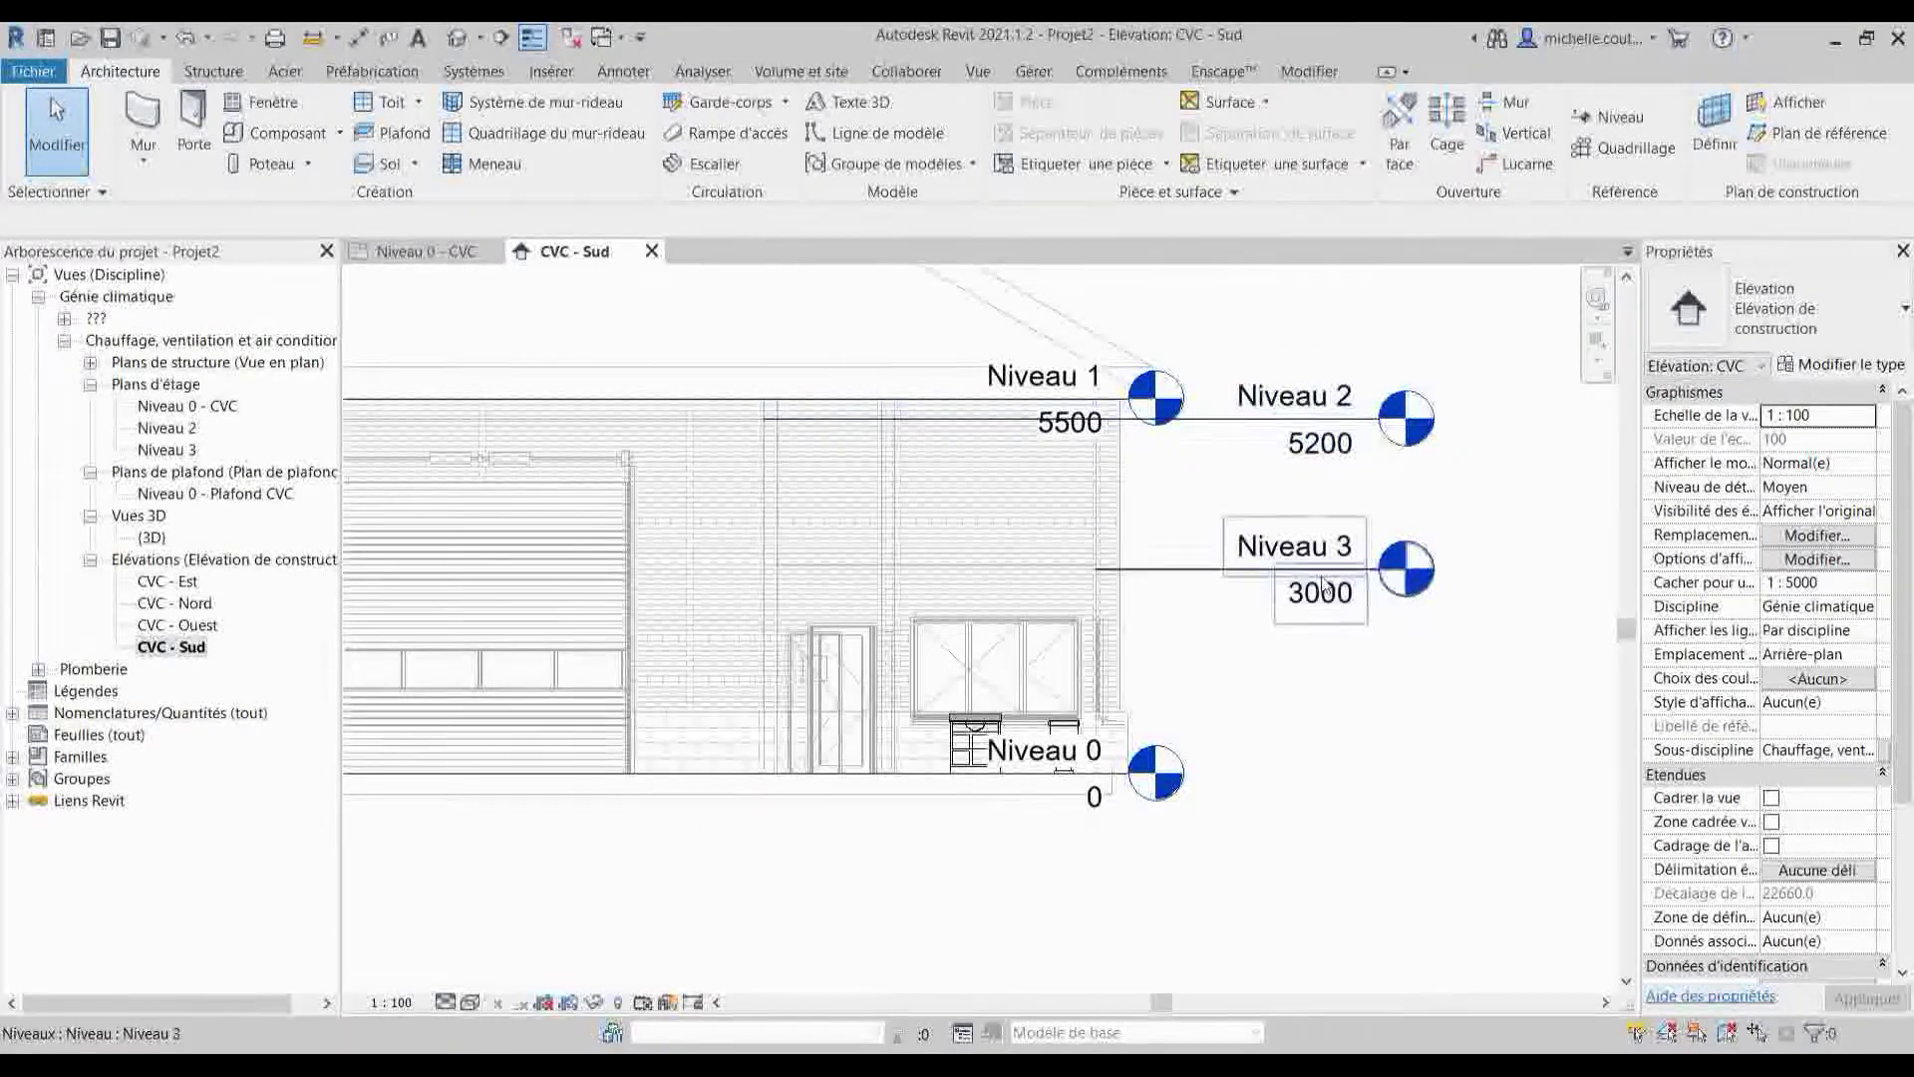
- Rename the garage ceiling level as Plafond garage along with its corresponding views, and extend the aligned level heads farther from the building
{"action": "left_click", "coordinate": [1311, 405]}
{"action": "left_click", "coordinate": [1309, 404]}
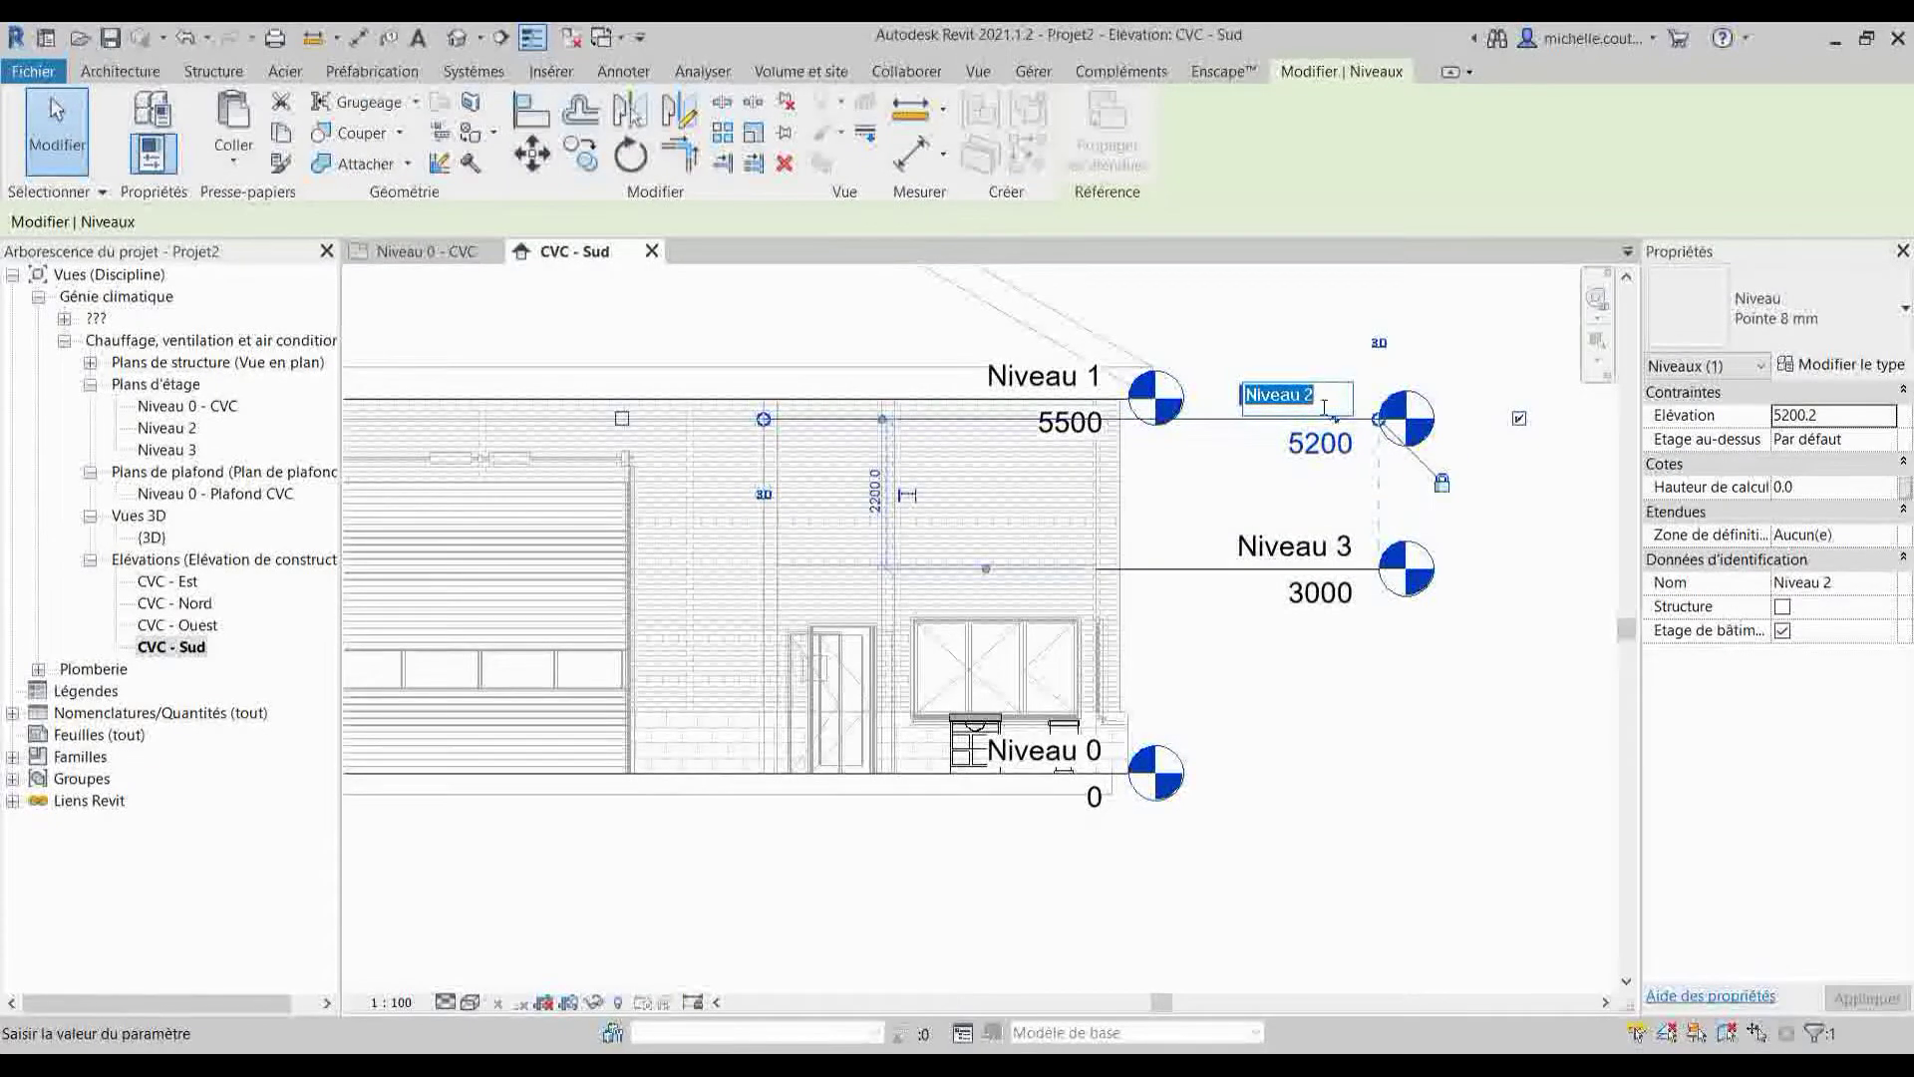
{"action": "type", "text": "P"}
{"action": "type", "text": "lafond garage"}
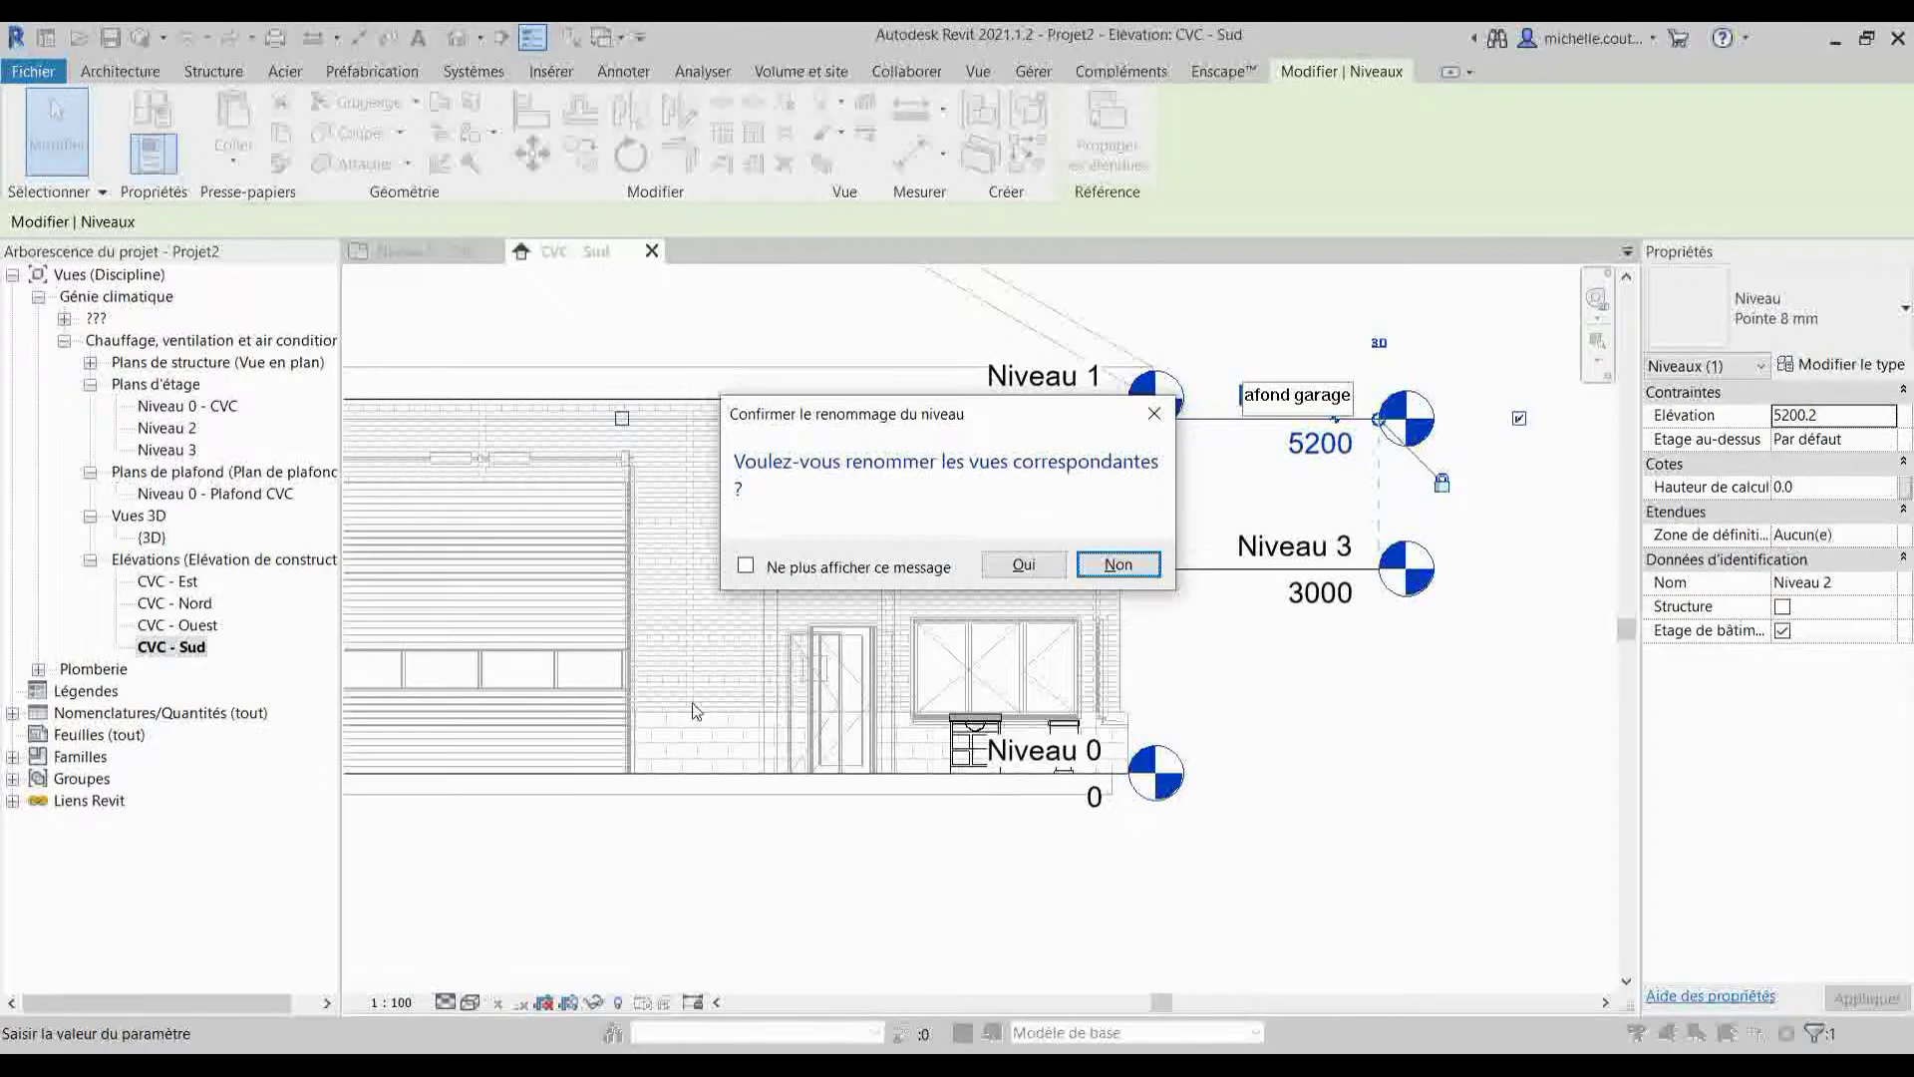
{"action": "left_click", "coordinate": [1024, 565]}
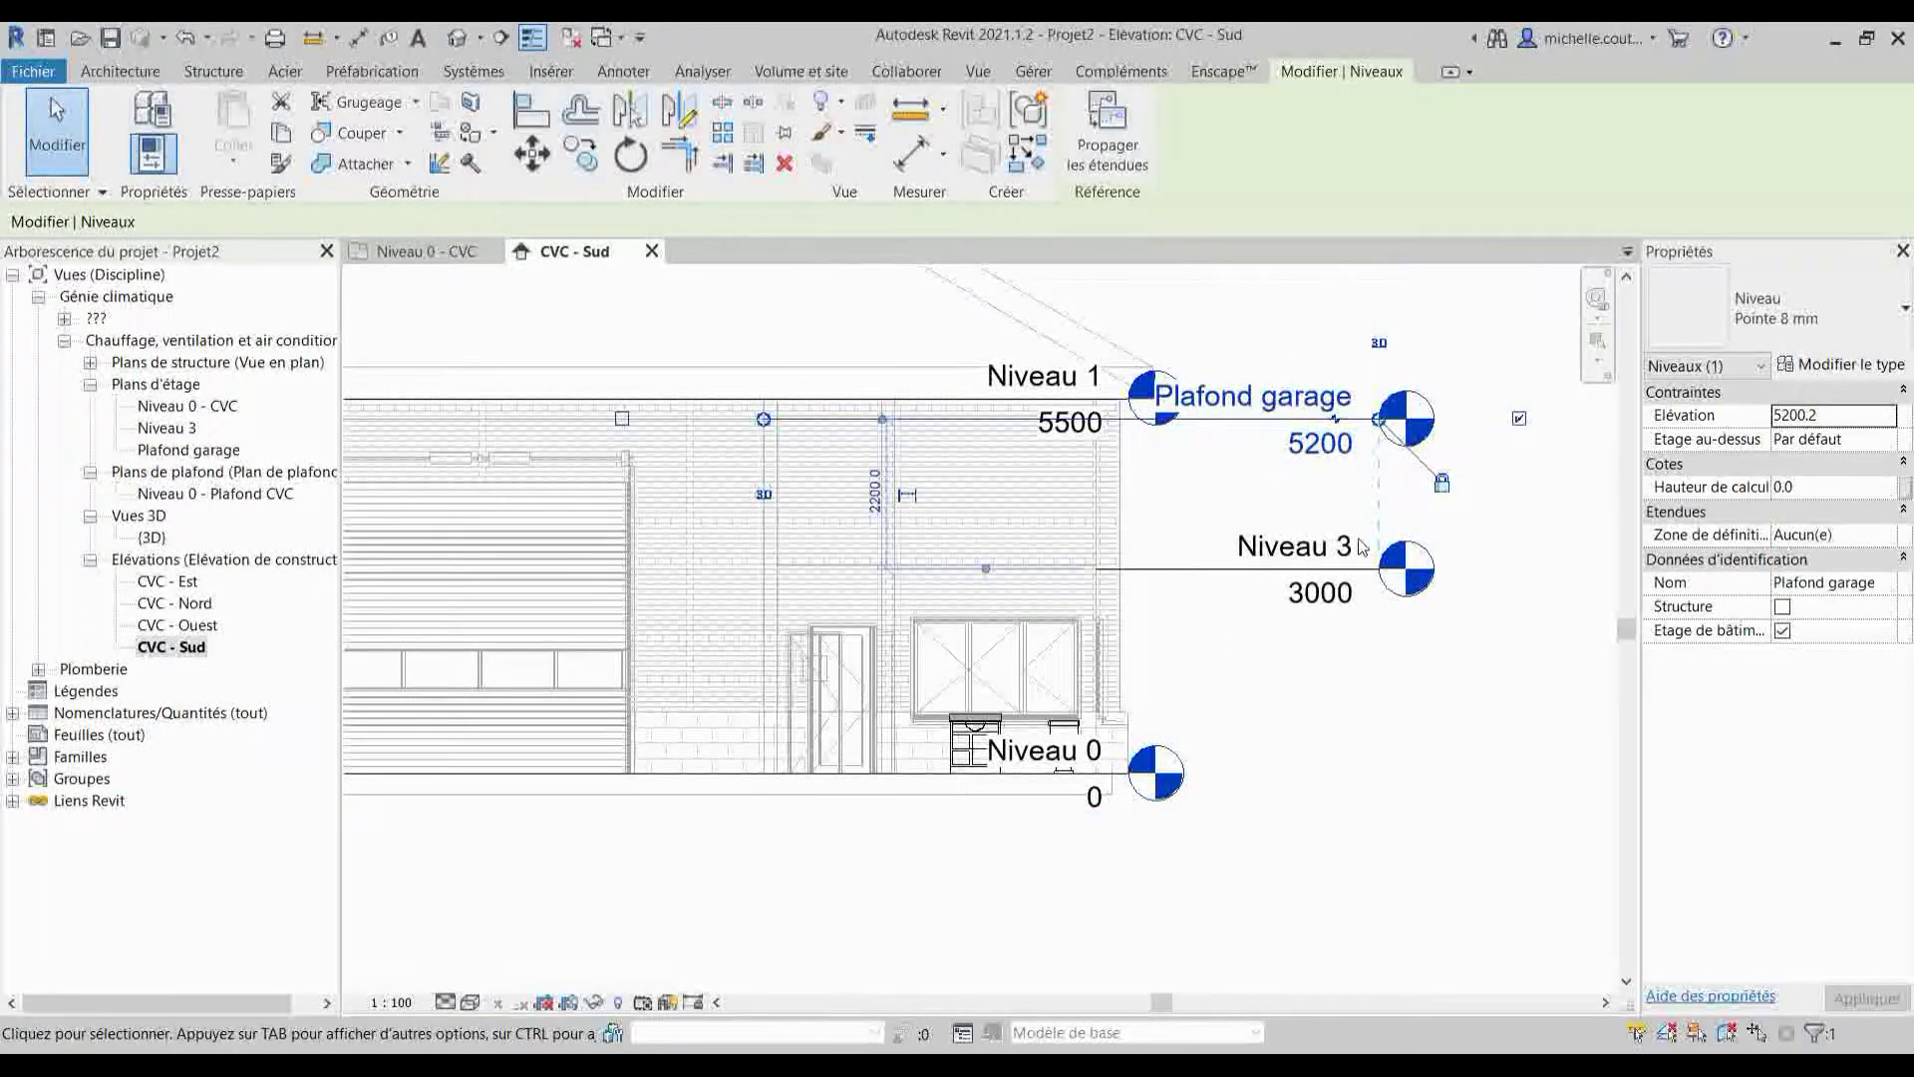
{"action": "left_click_drag", "start_coordinate": [1379, 418], "coordinate": [1477, 419]}
- Rename the service area's ceiling level as Plafond service, including its corresponding views
{"action": "left_click", "coordinate": [1394, 546]}
{"action": "left_click", "coordinate": [1414, 546]}
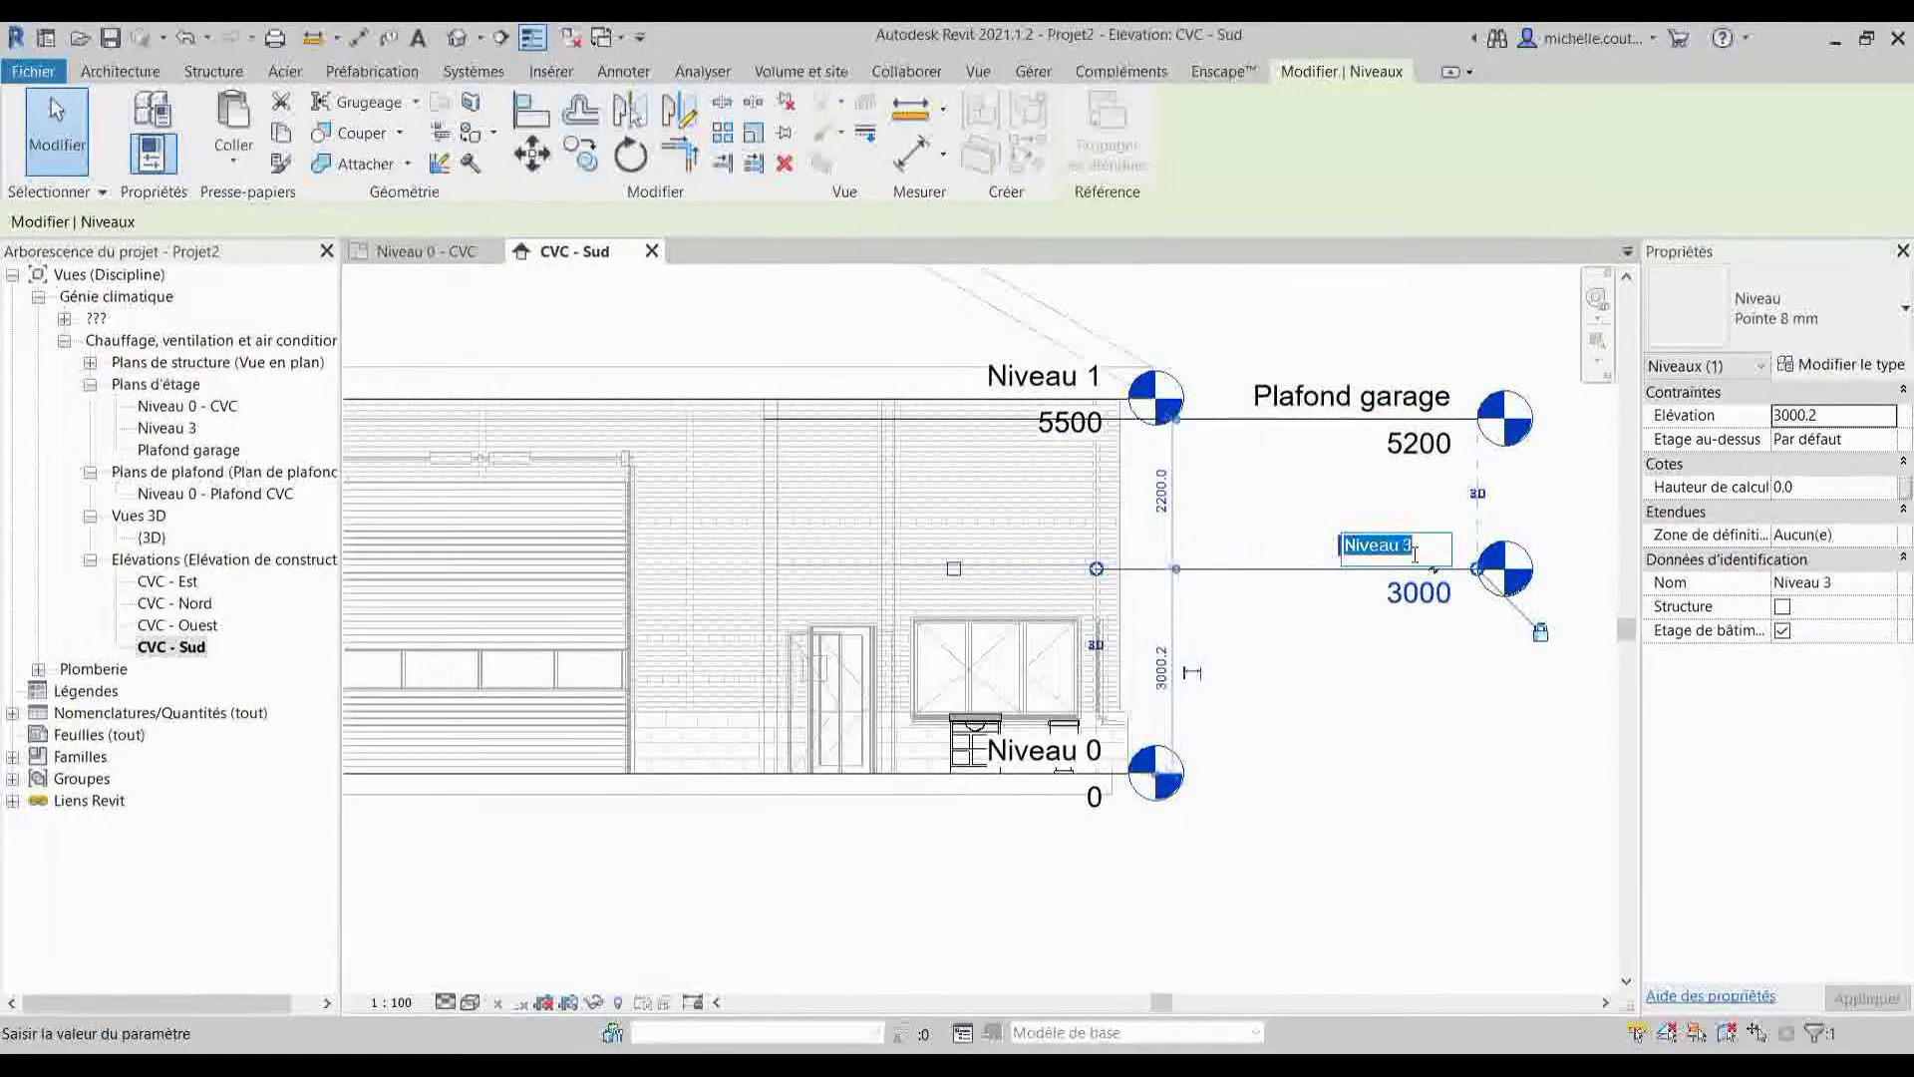
{"action": "type", "text": "Plafond"}
{"action": "type", "text": " service"}
{"action": "key", "text": "Return"}
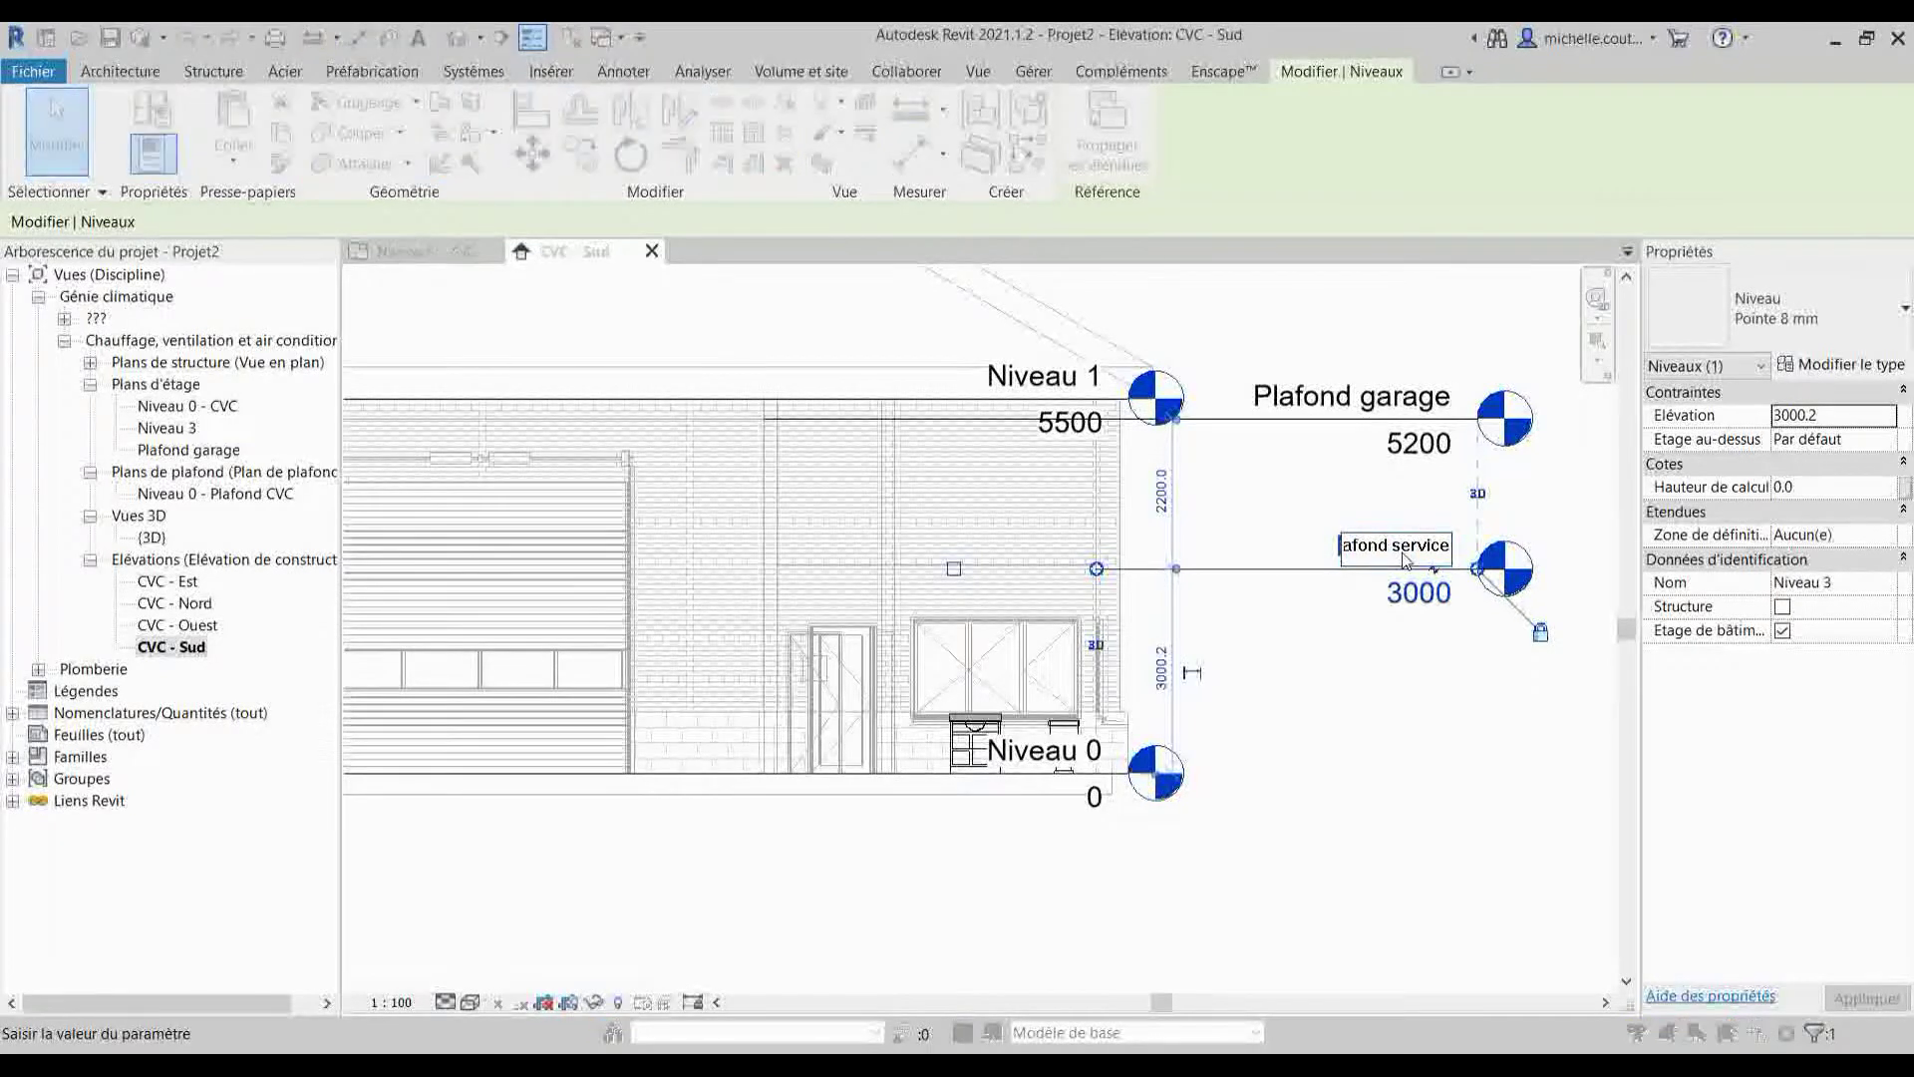
{"action": "left_click", "coordinate": [1027, 565]}
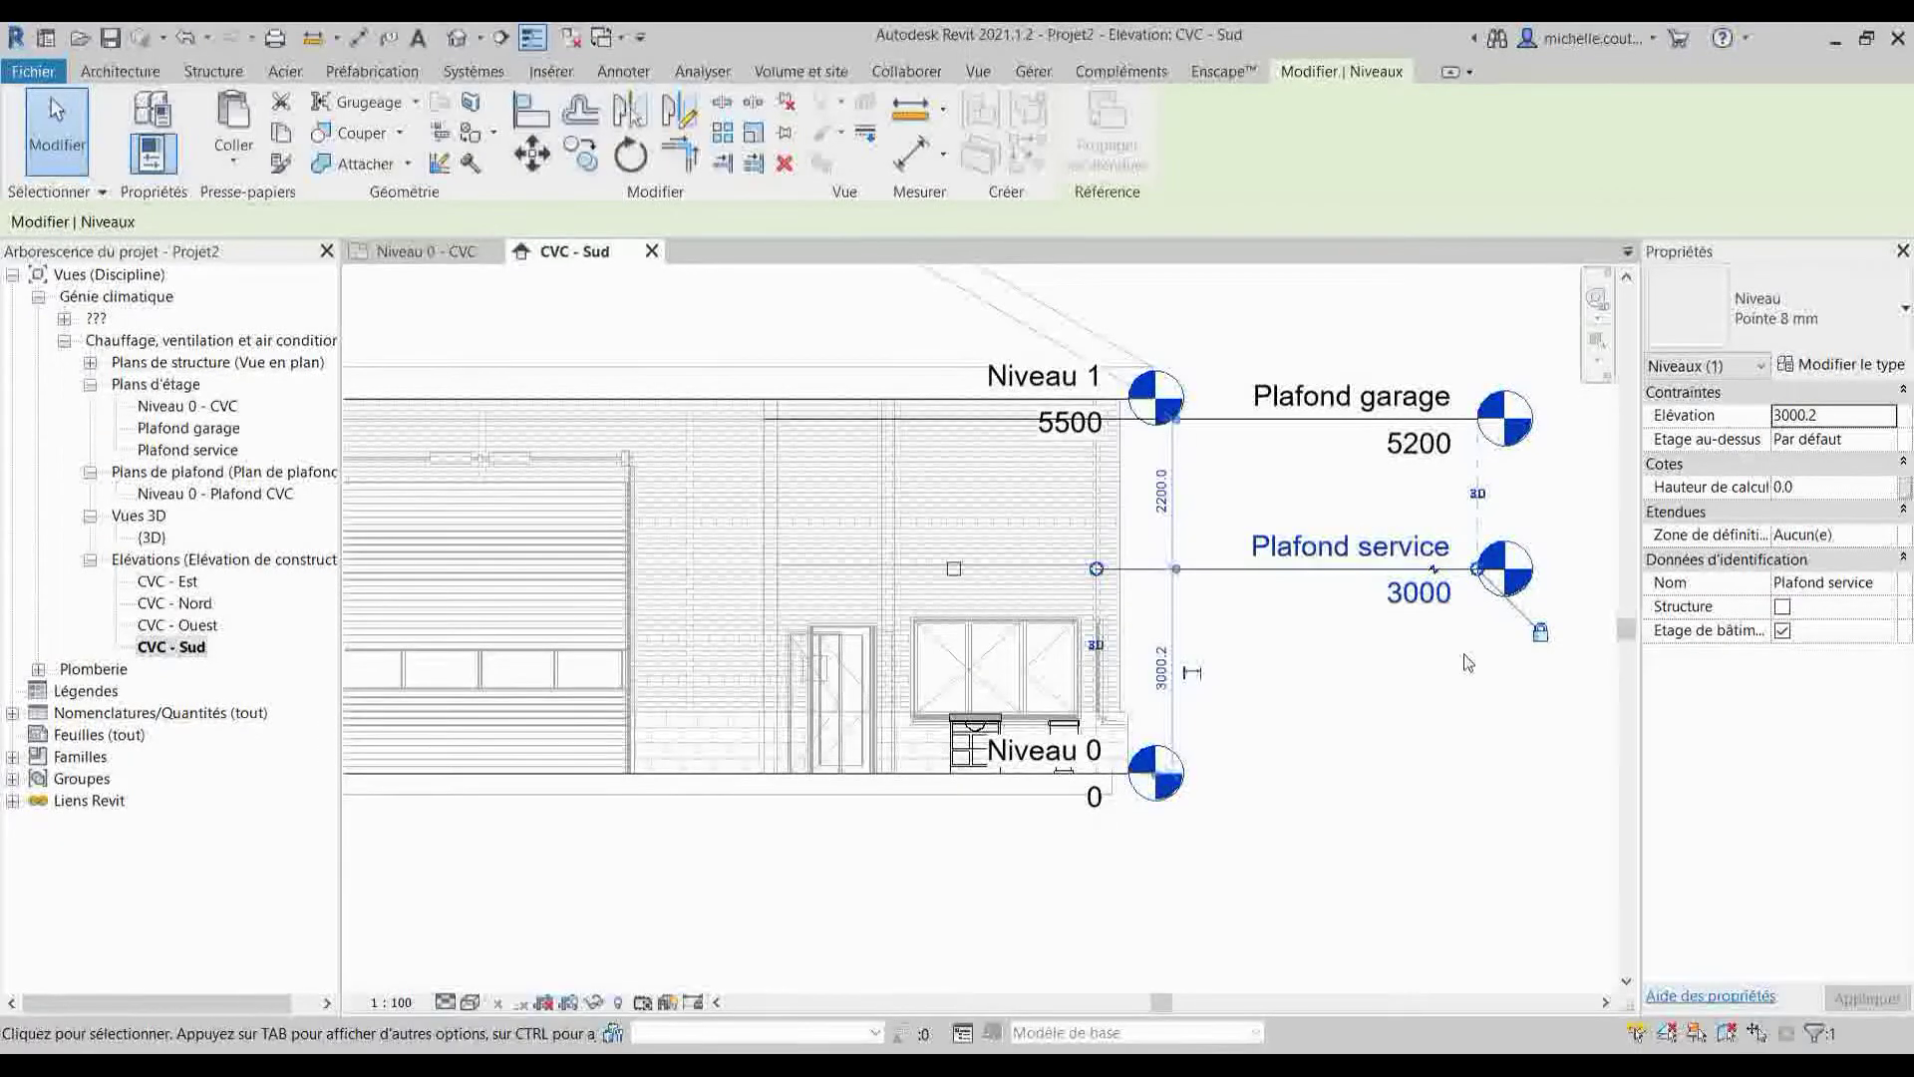
{"action": "left_click", "coordinate": [1399, 713]}
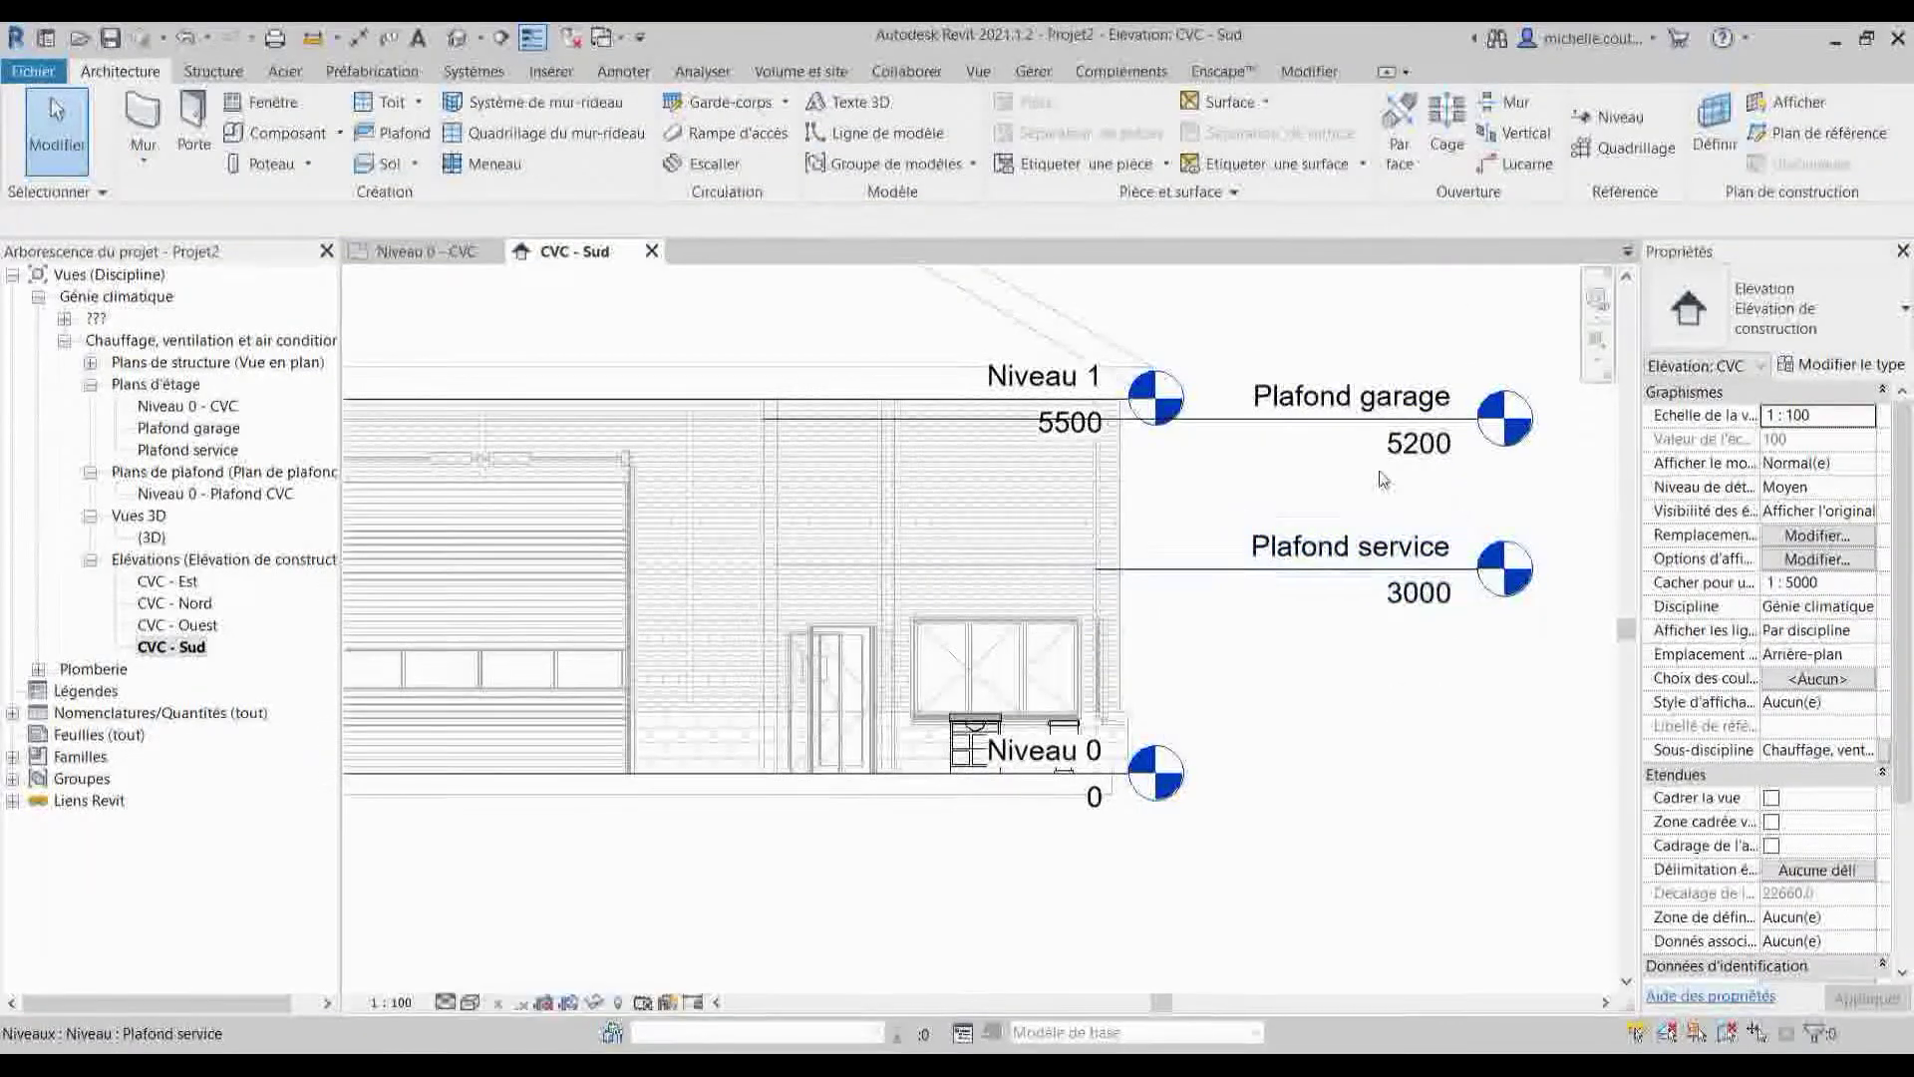
- Review the levels on the whole south elevation, and look at the Niveau 0 - CVC floor plan
{"action": "scroll", "coordinate": [1345, 589], "scroll_direction": "down", "scroll_amount": 1}
{"action": "scroll", "coordinate": [1346, 598], "scroll_direction": "down", "scroll_amount": 2}
{"action": "middle_click_drag", "start_coordinate": [1408, 646], "coordinate": [1458, 682]}
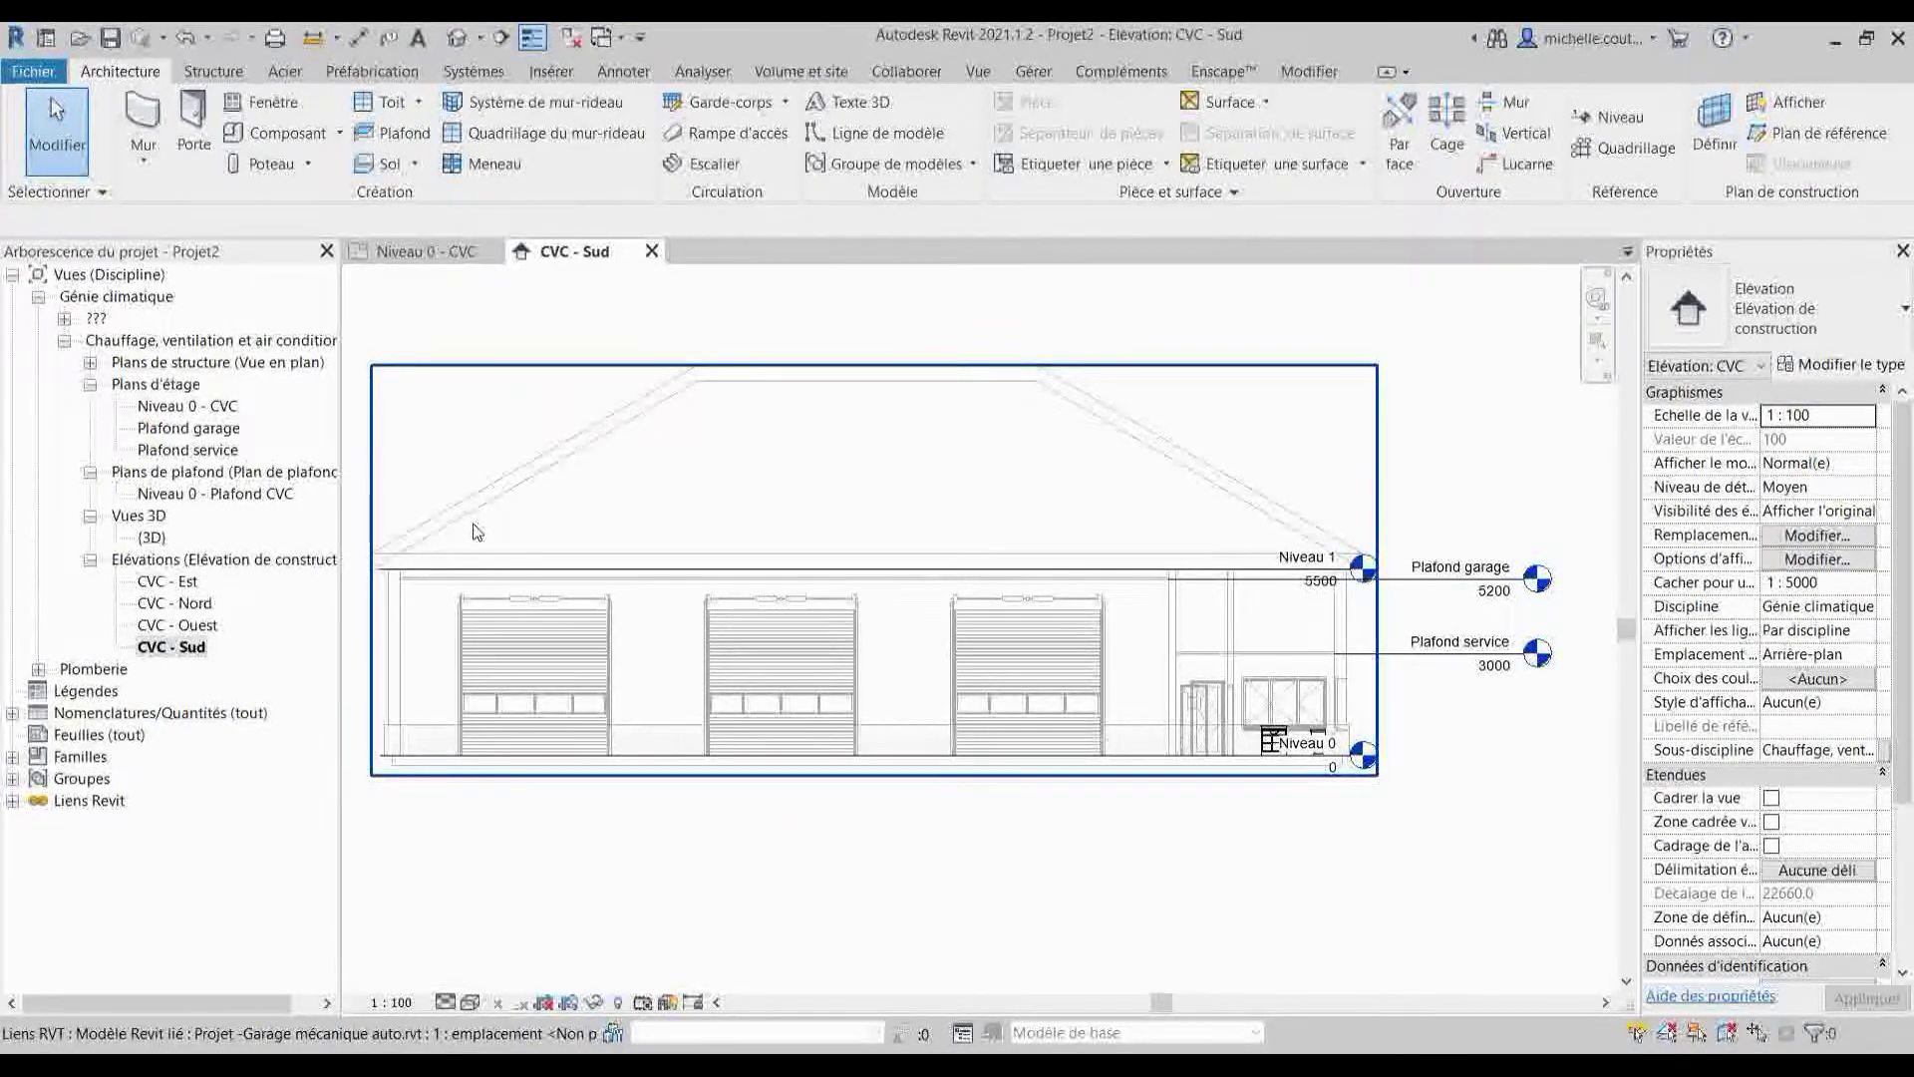
{"action": "left_click", "coordinate": [422, 255]}
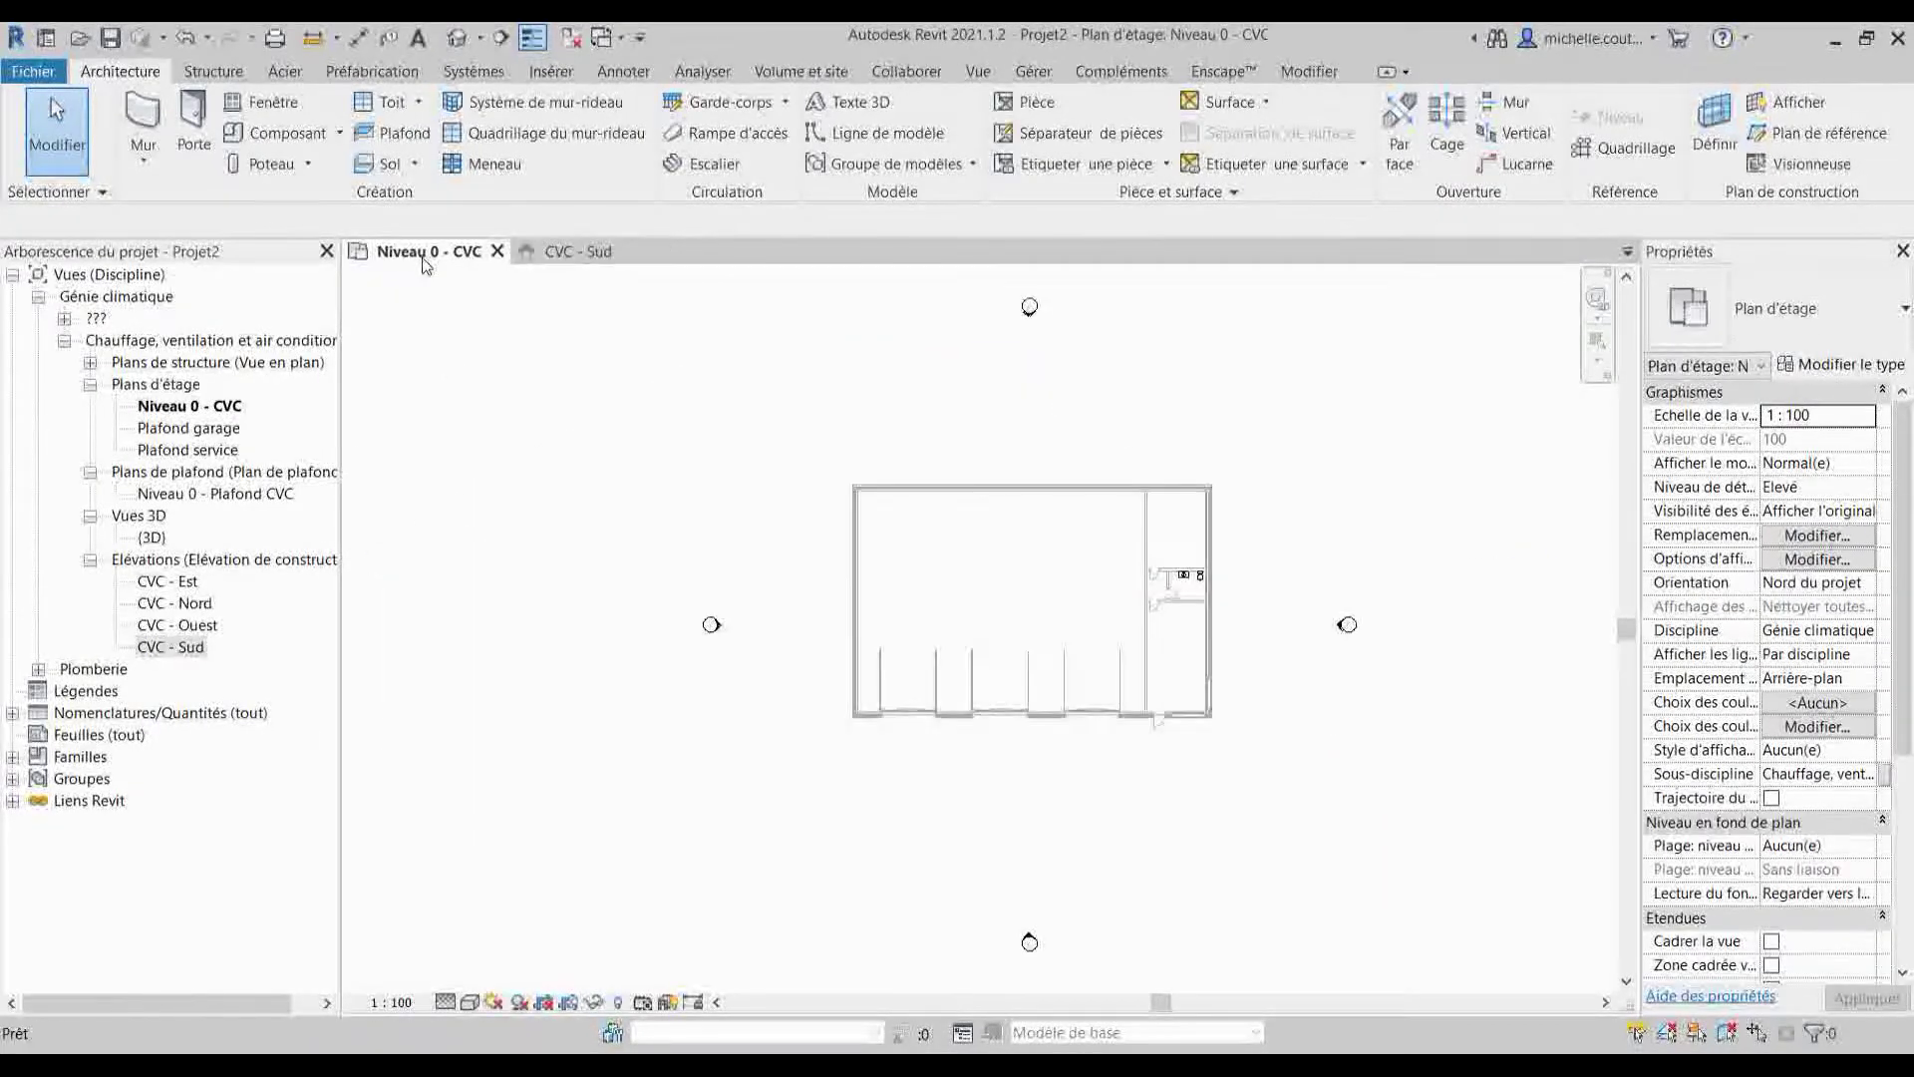
{"action": "scroll", "coordinate": [1157, 648], "scroll_direction": "up", "scroll_amount": 2}
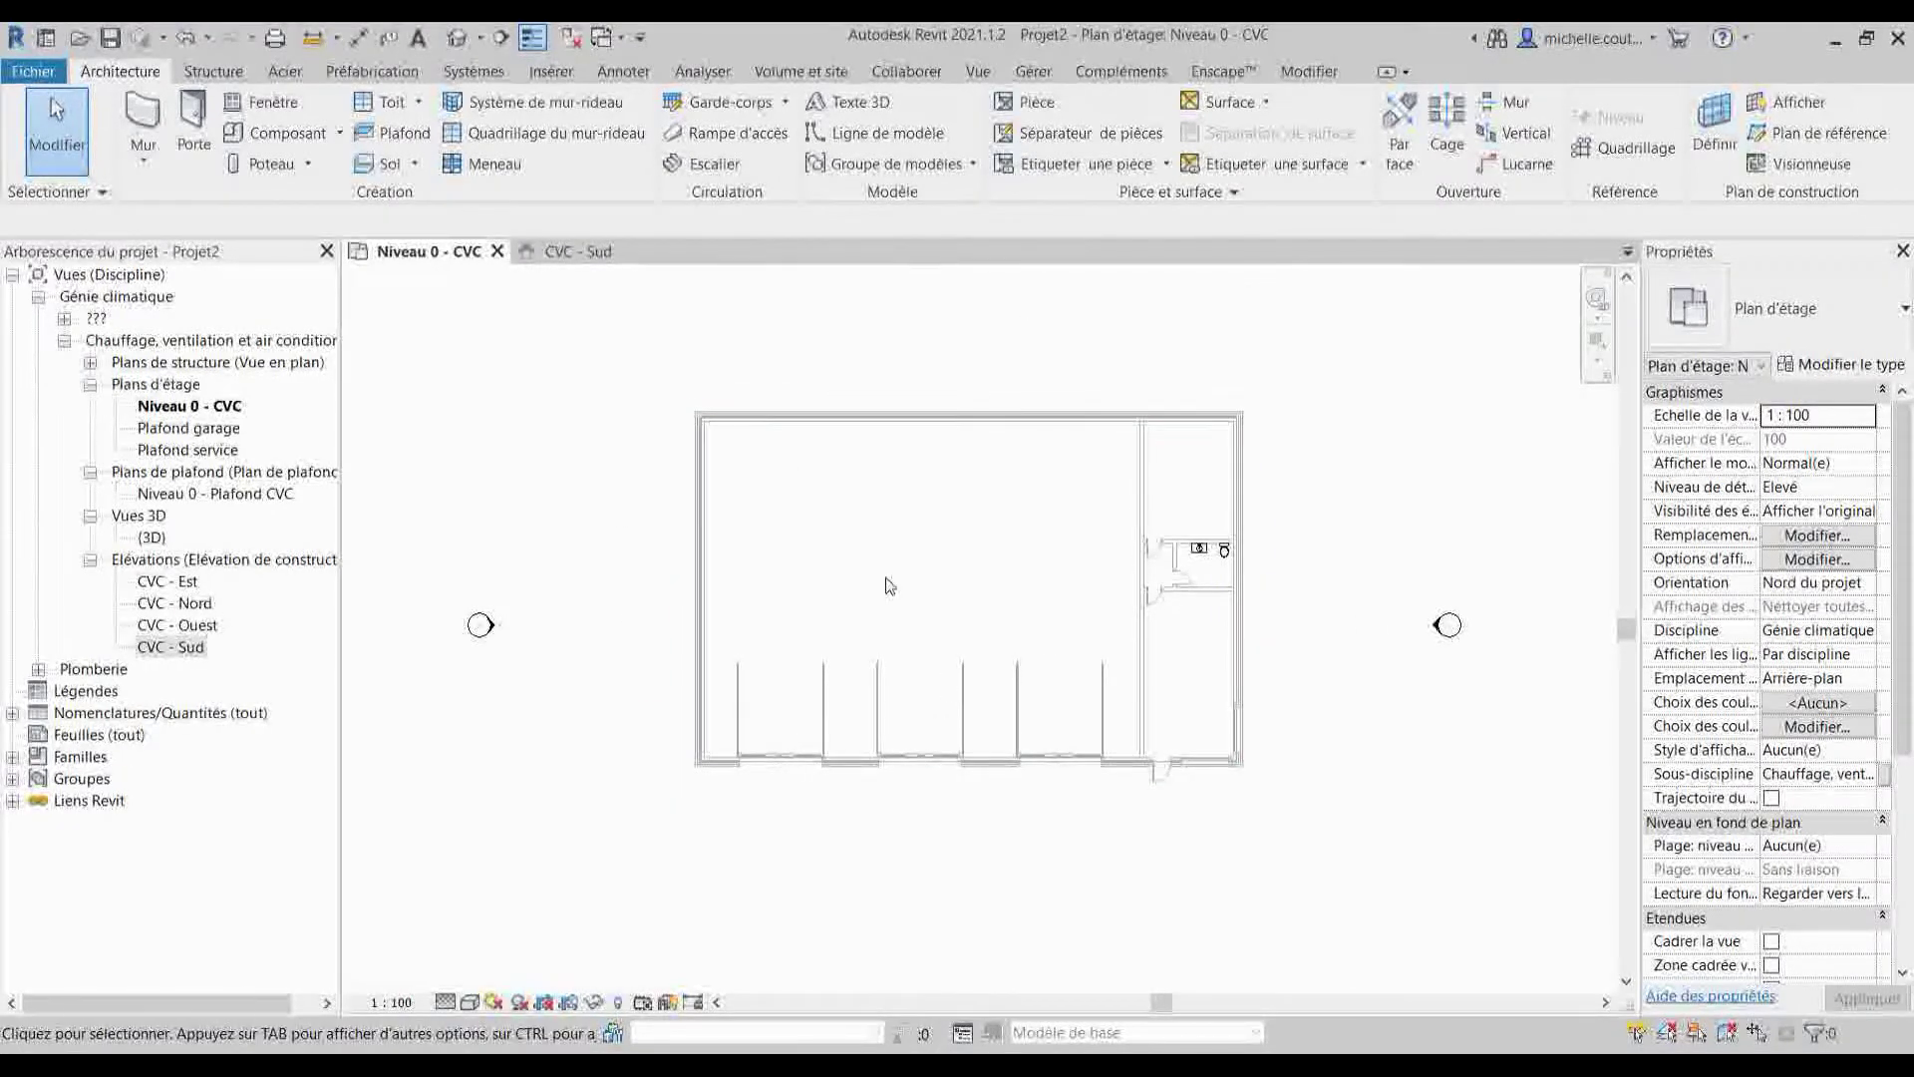
- In the Niveau 0 - Plafond CVC ceiling plan, set the view range's Haut level and view depth level to Sans limite
{"action": "double_click", "coordinate": [221, 497]}
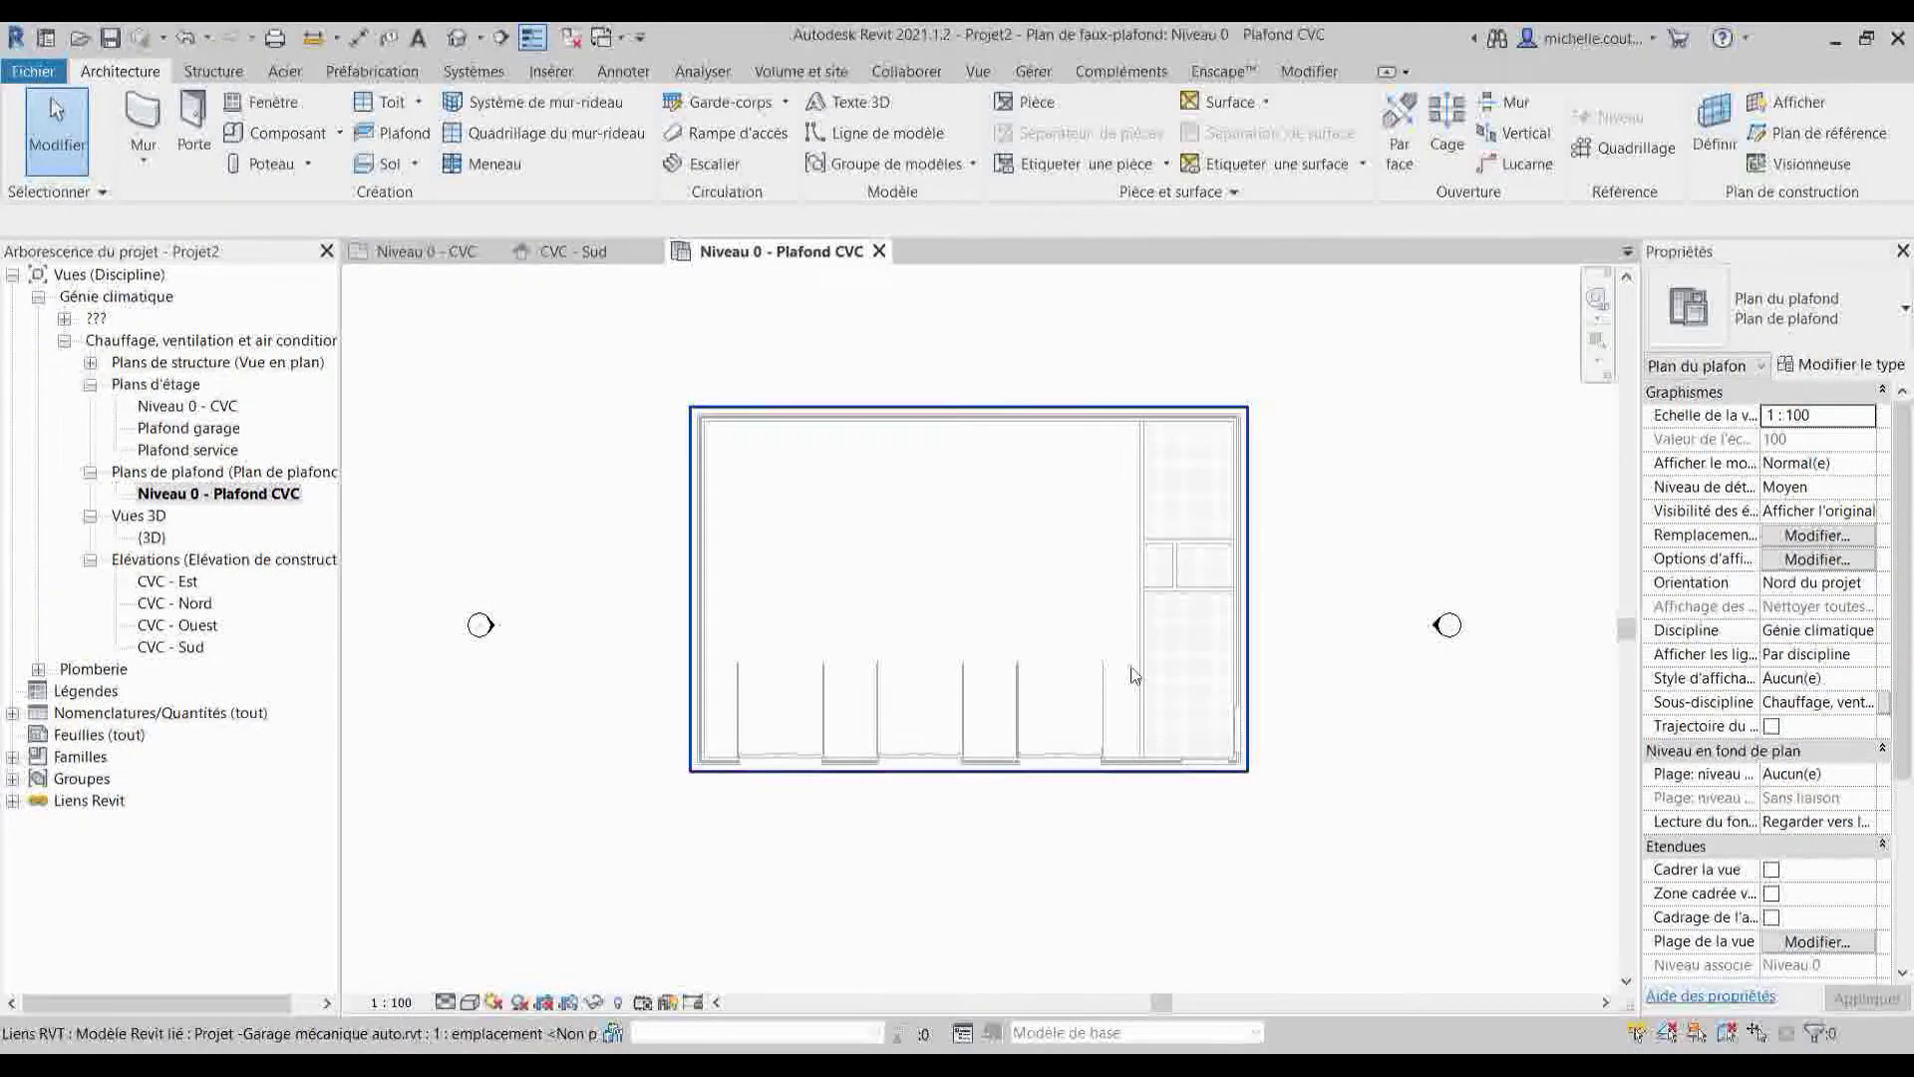
{"action": "scroll", "coordinate": [1028, 634], "scroll_direction": "up", "scroll_amount": 2}
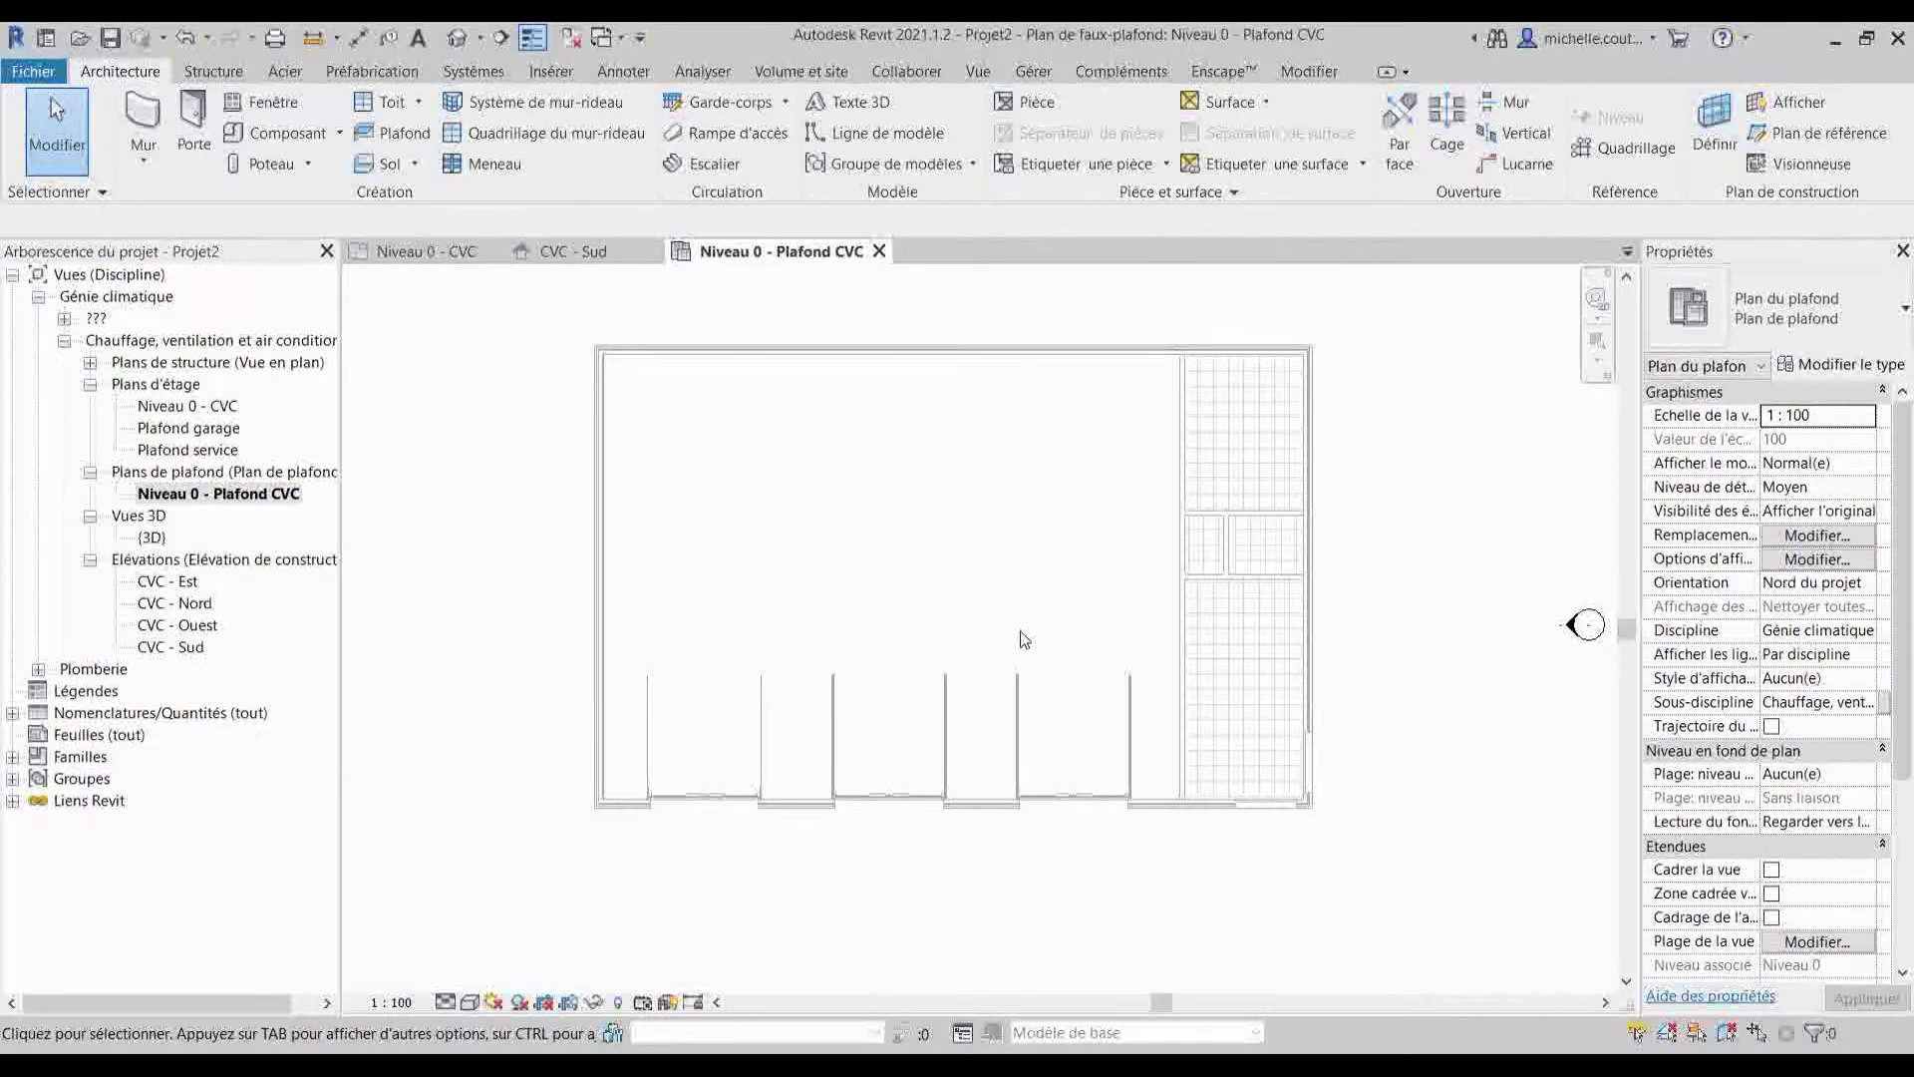
{"action": "mouse_move", "coordinate": [1019, 640]}
{"action": "middle_mouse_down"}
{"action": "mouse_move", "coordinate": [1076, 650]}
{"action": "mouse_move", "coordinate": [1045, 648]}
{"action": "middle_mouse_up"}
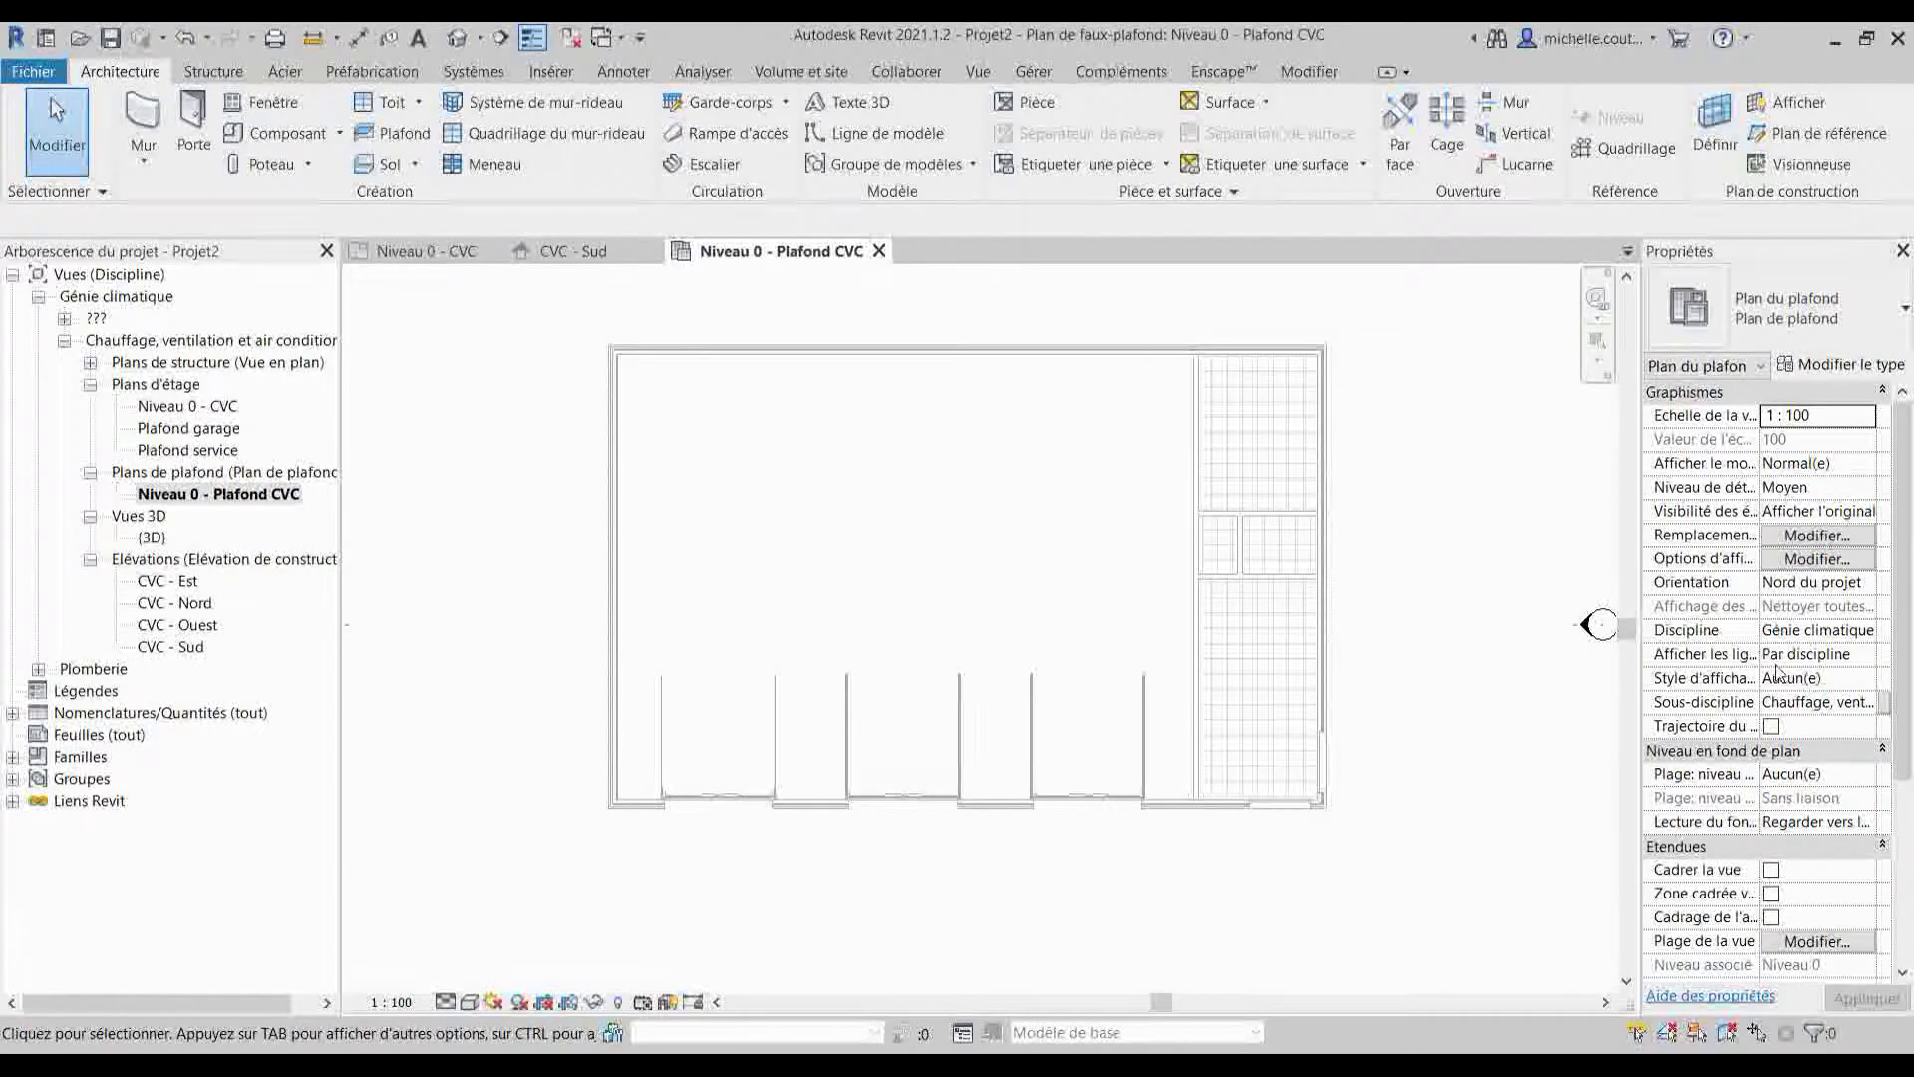
{"action": "scroll", "coordinate": [1784, 676], "scroll_direction": "down", "scroll_amount": 3}
{"action": "scroll", "coordinate": [1795, 745], "scroll_direction": "down", "scroll_amount": 3}
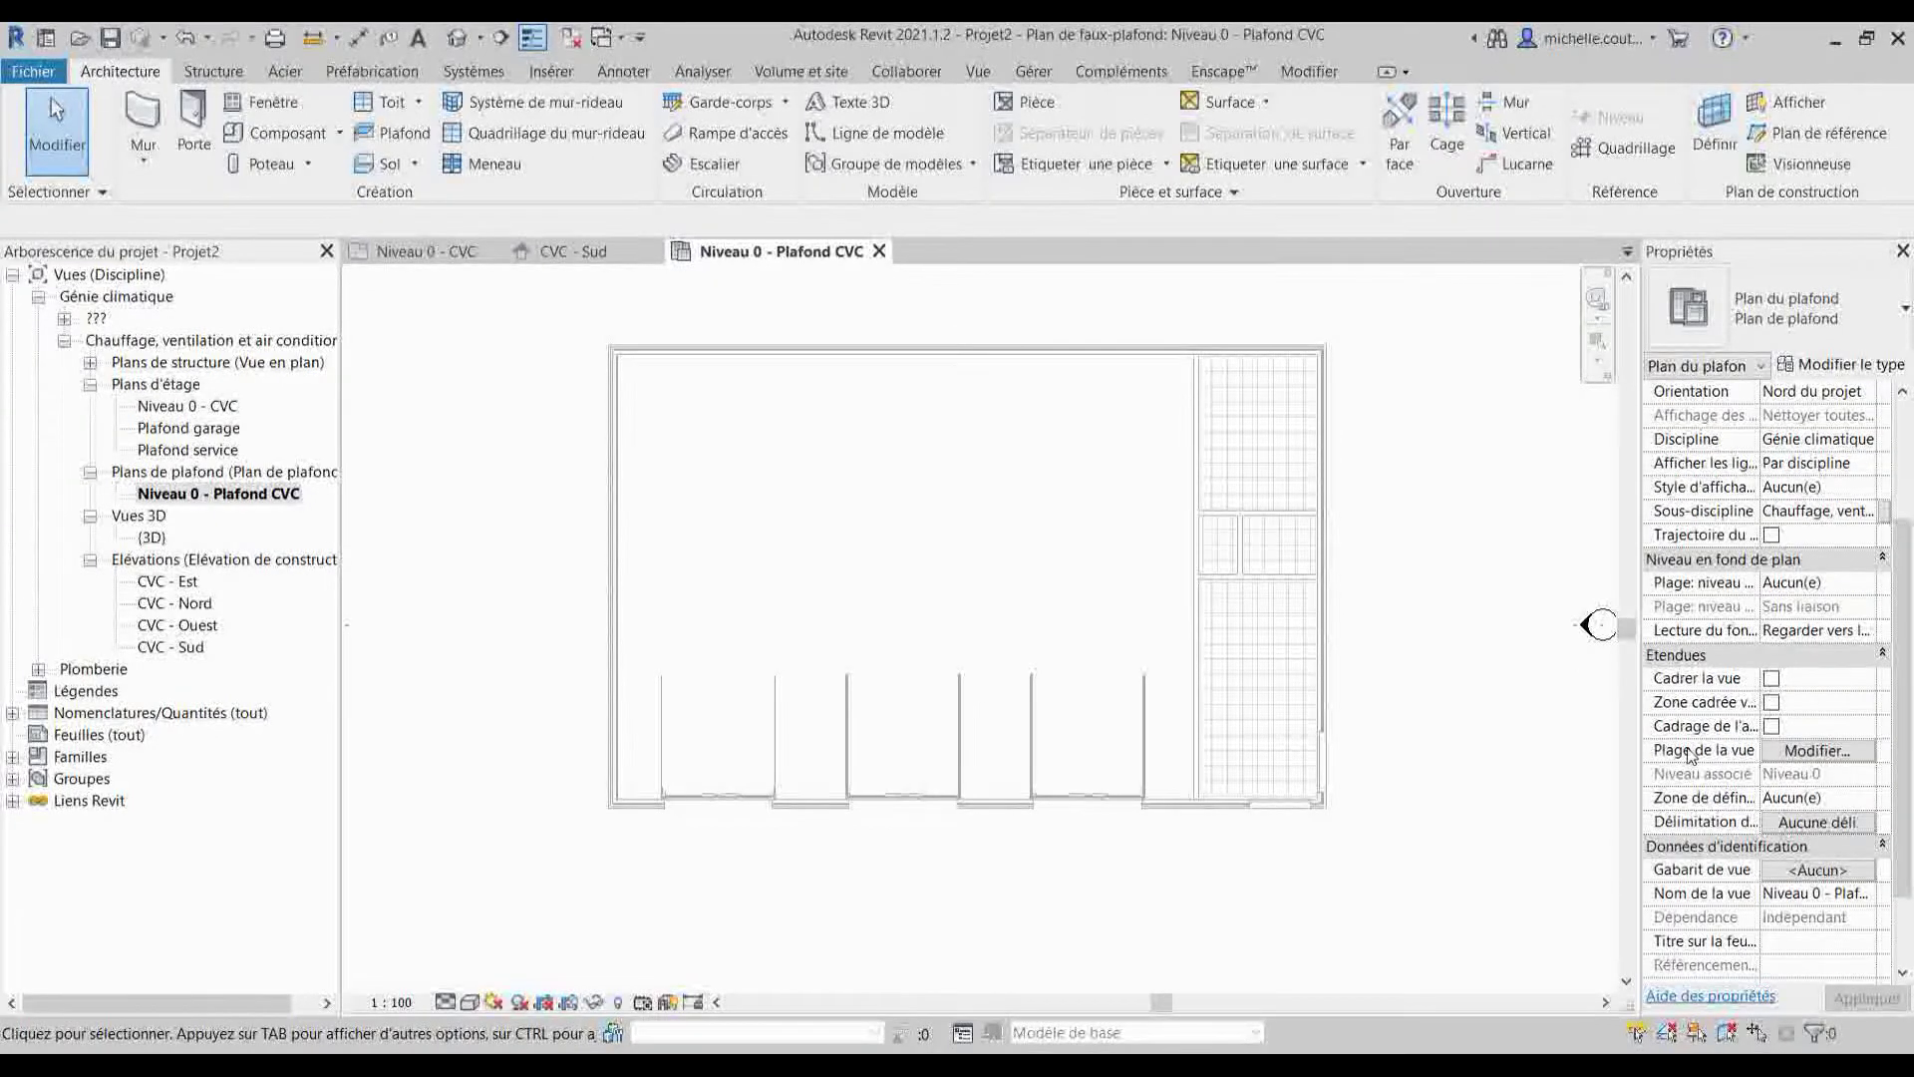
{"action": "left_click", "coordinate": [1826, 753]}
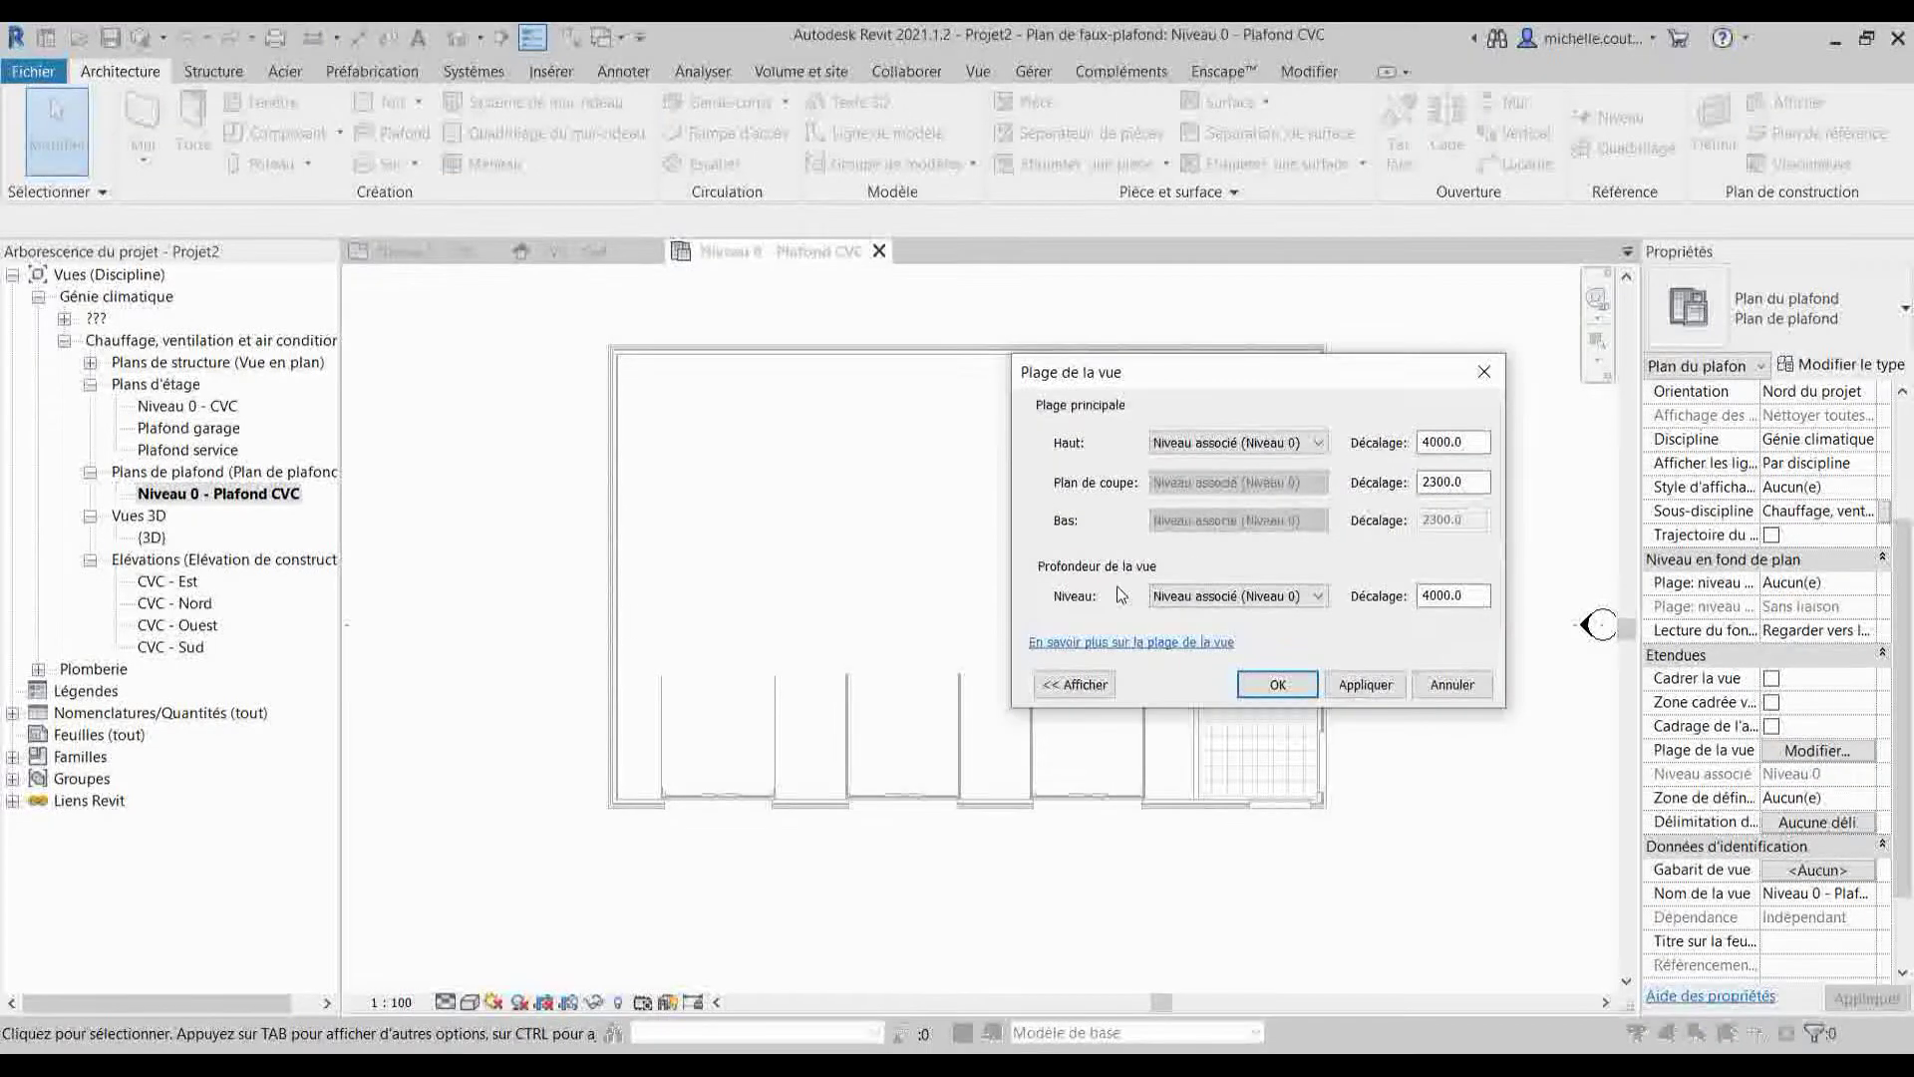
{"action": "left_click", "coordinate": [1236, 598]}
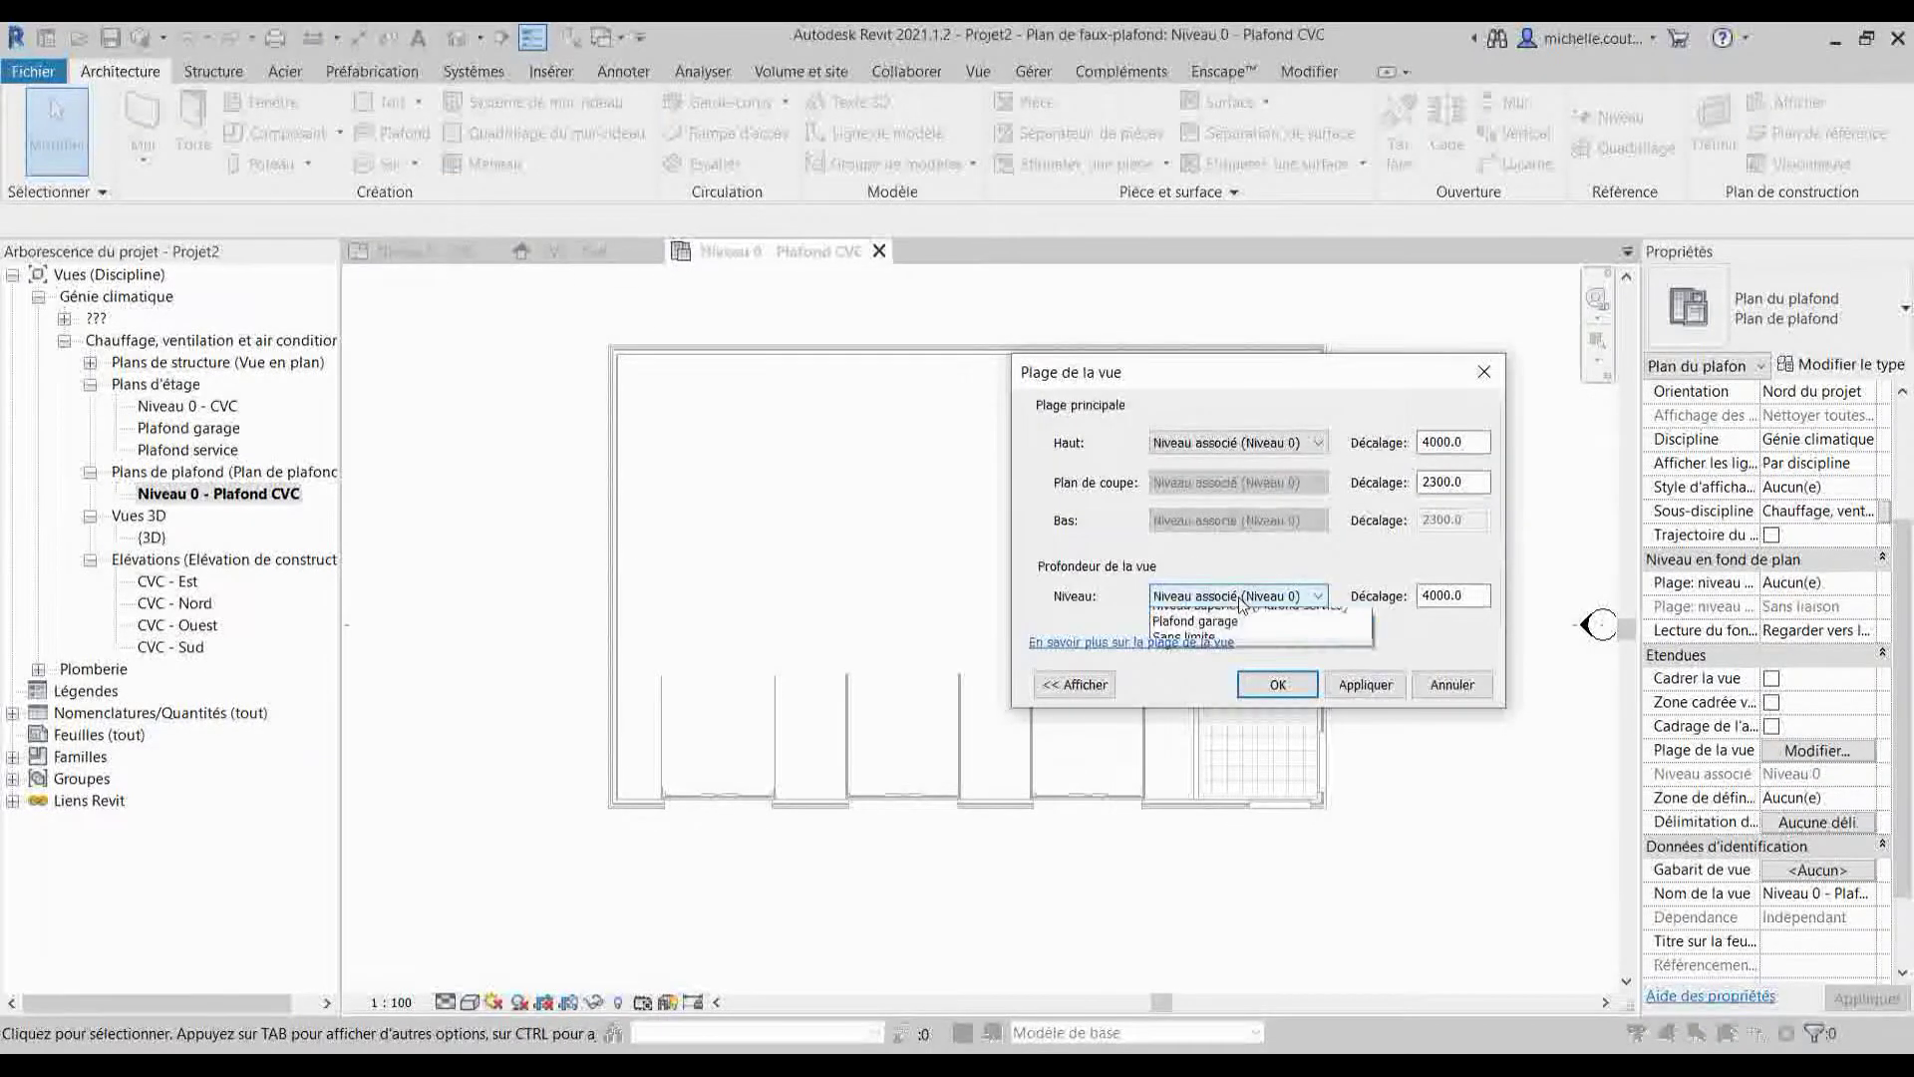
{"action": "left_click", "coordinate": [1225, 661]}
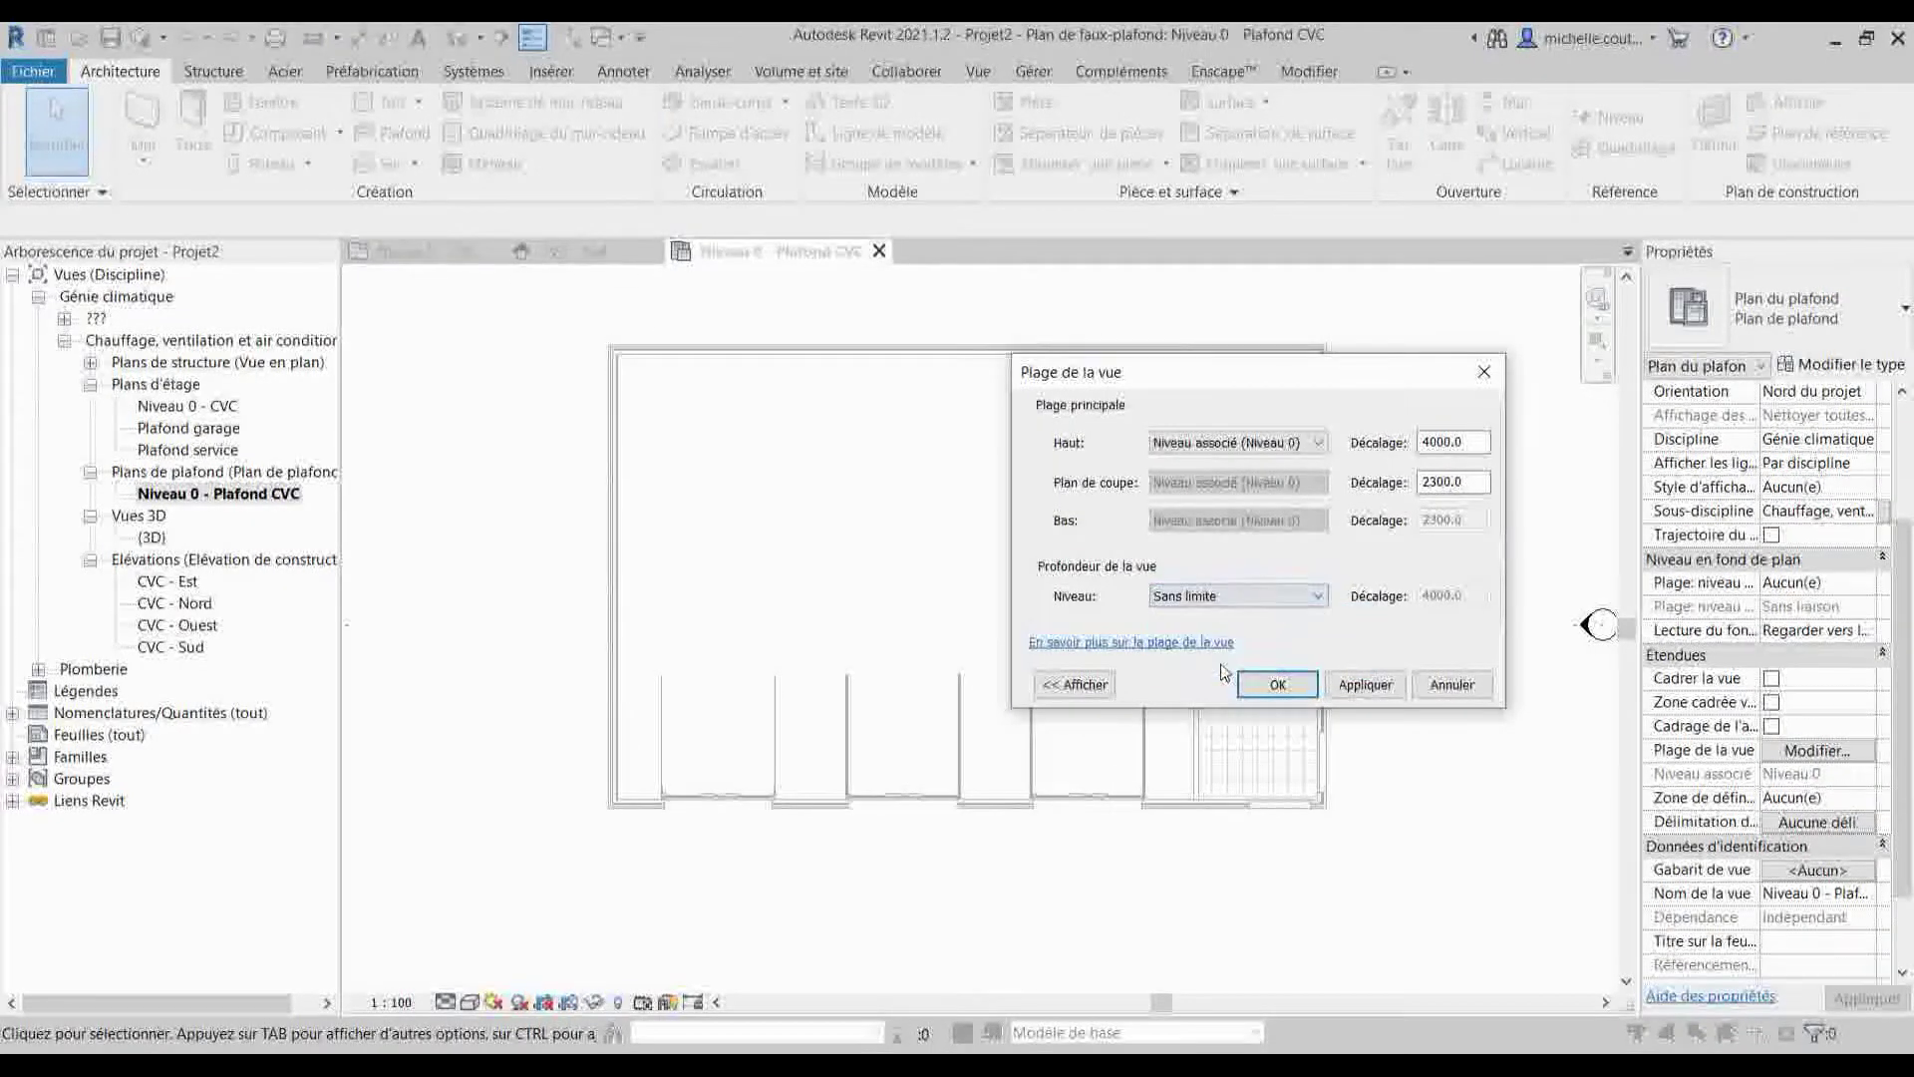
{"action": "left_click", "coordinate": [1236, 442]}
{"action": "left_click", "coordinate": [1219, 511]}
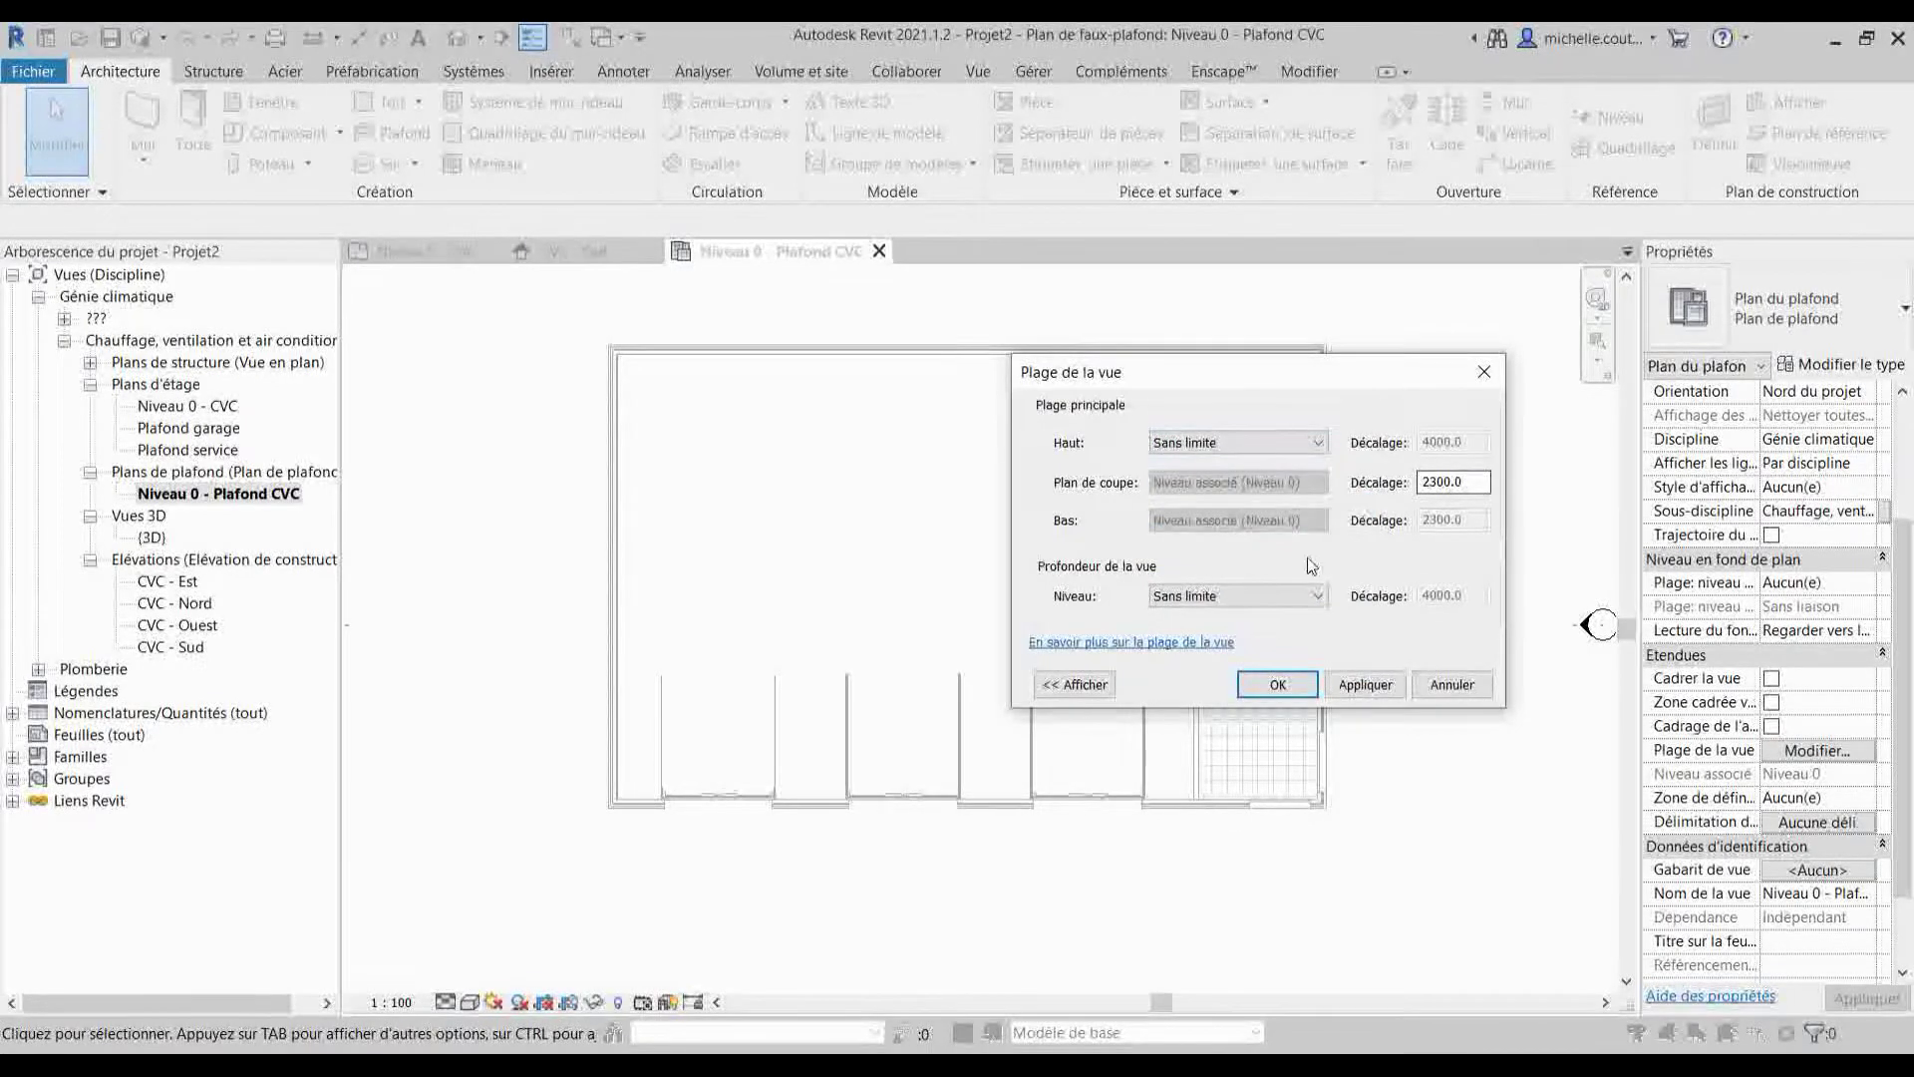
{"action": "left_click", "coordinate": [1277, 685]}
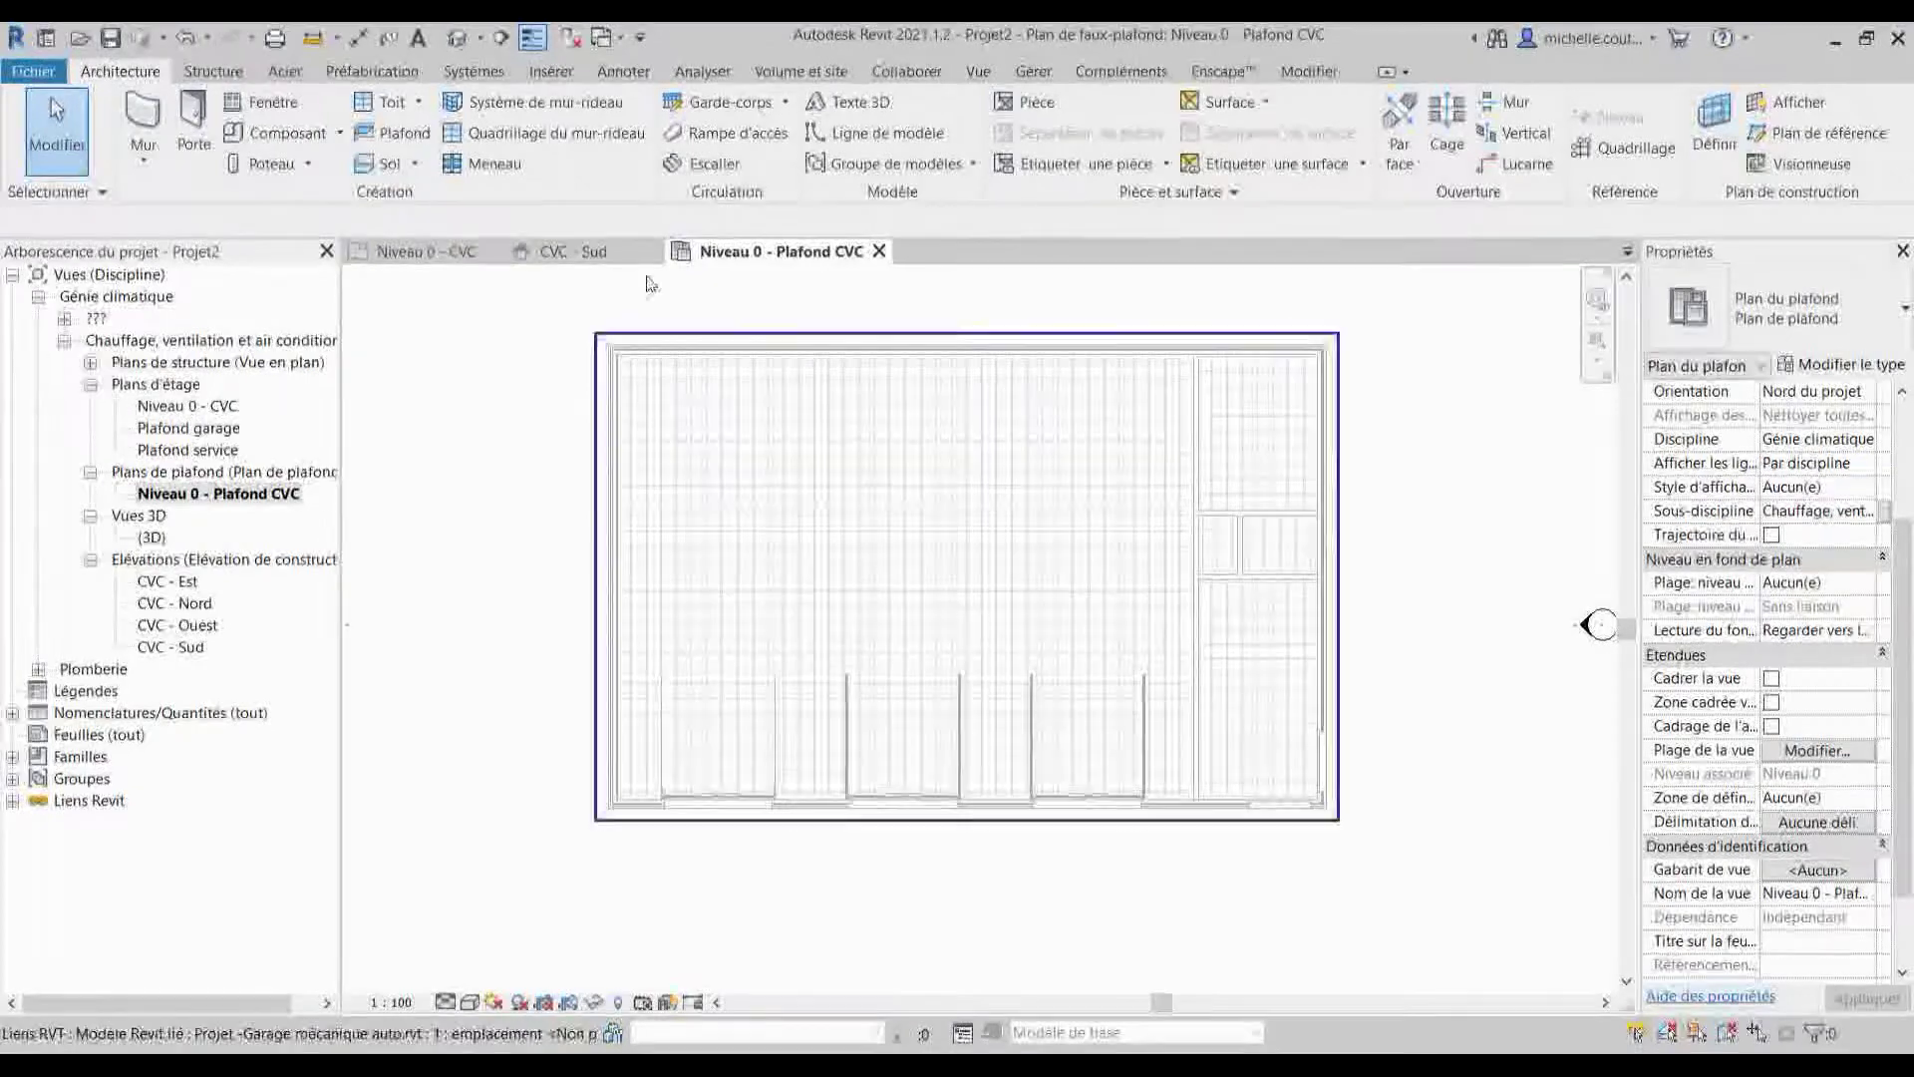
- Try to place Bouche de soufflage air terminals, type Raccordement 300 x 300 à face 600 x 600, on Niveau 0 in the garage bays
{"action": "left_click", "coordinate": [484, 80]}
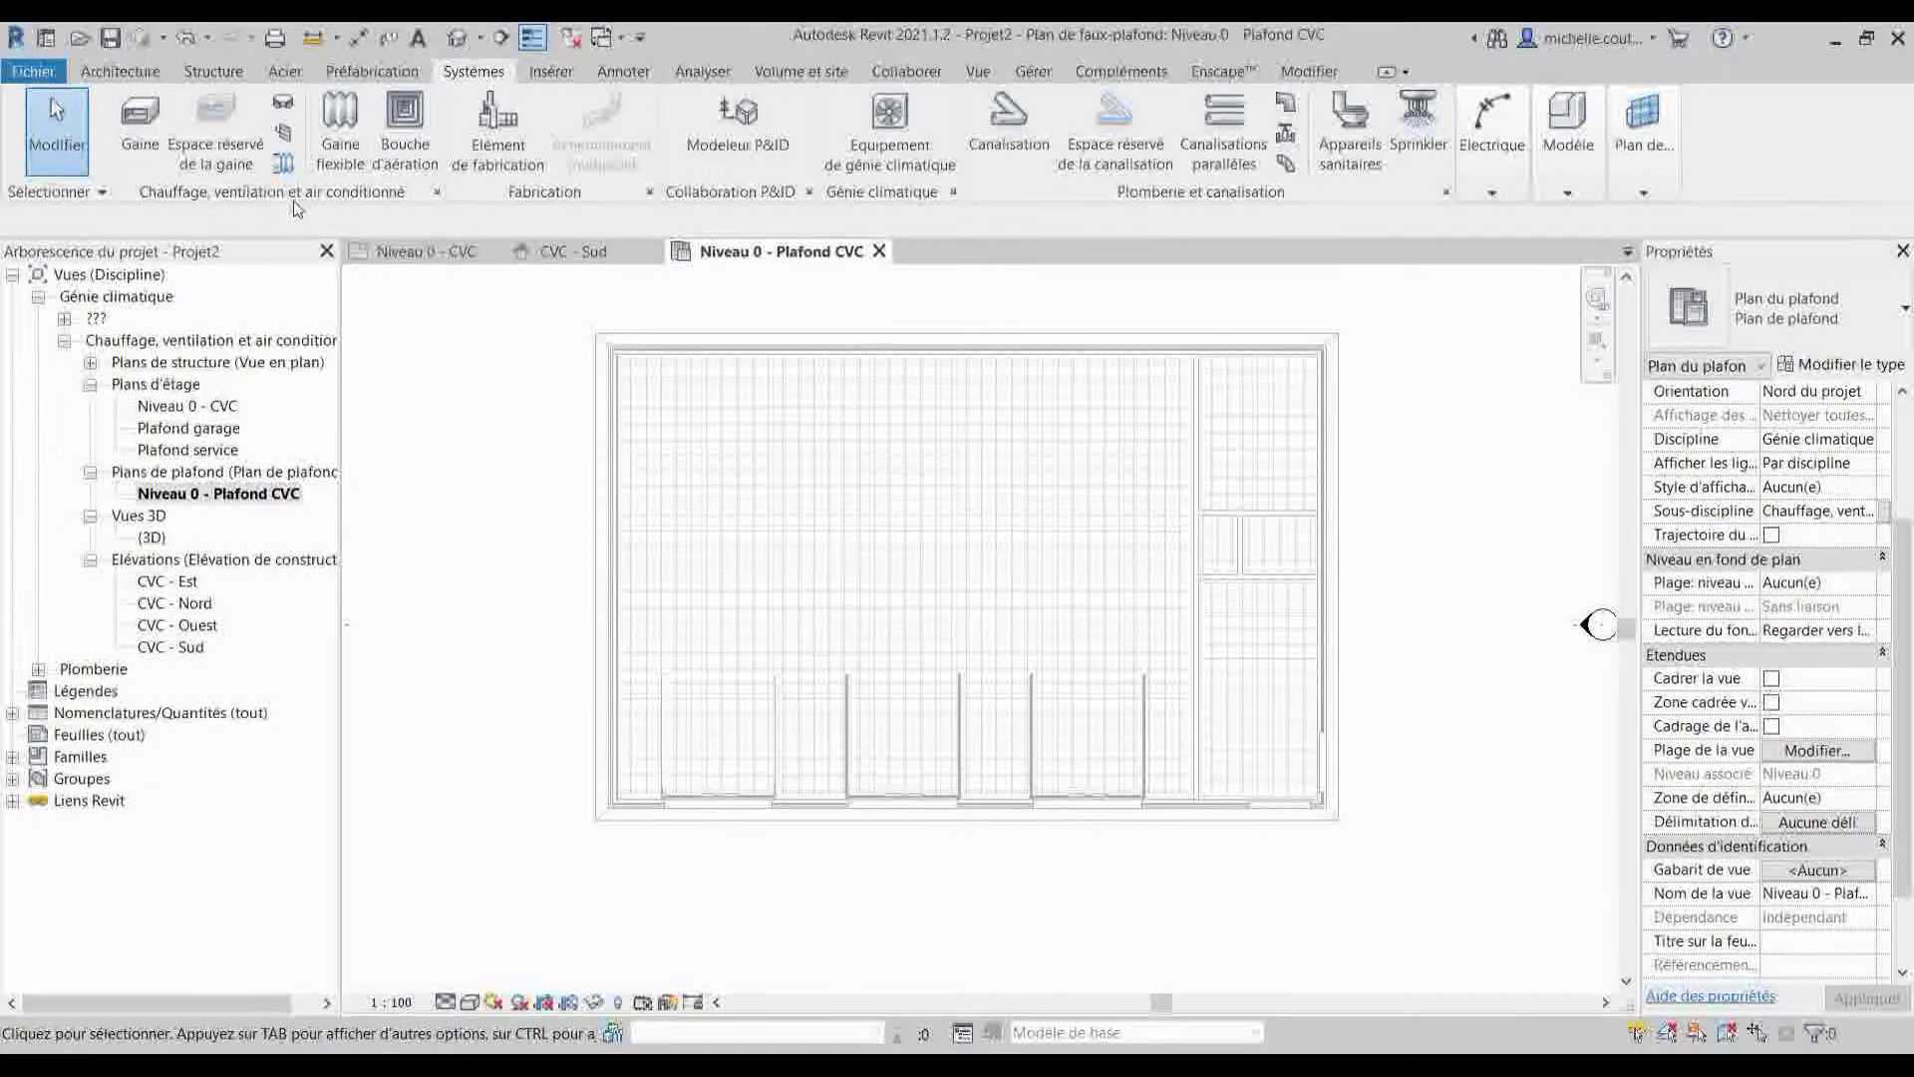
{"action": "left_click", "coordinate": [413, 158]}
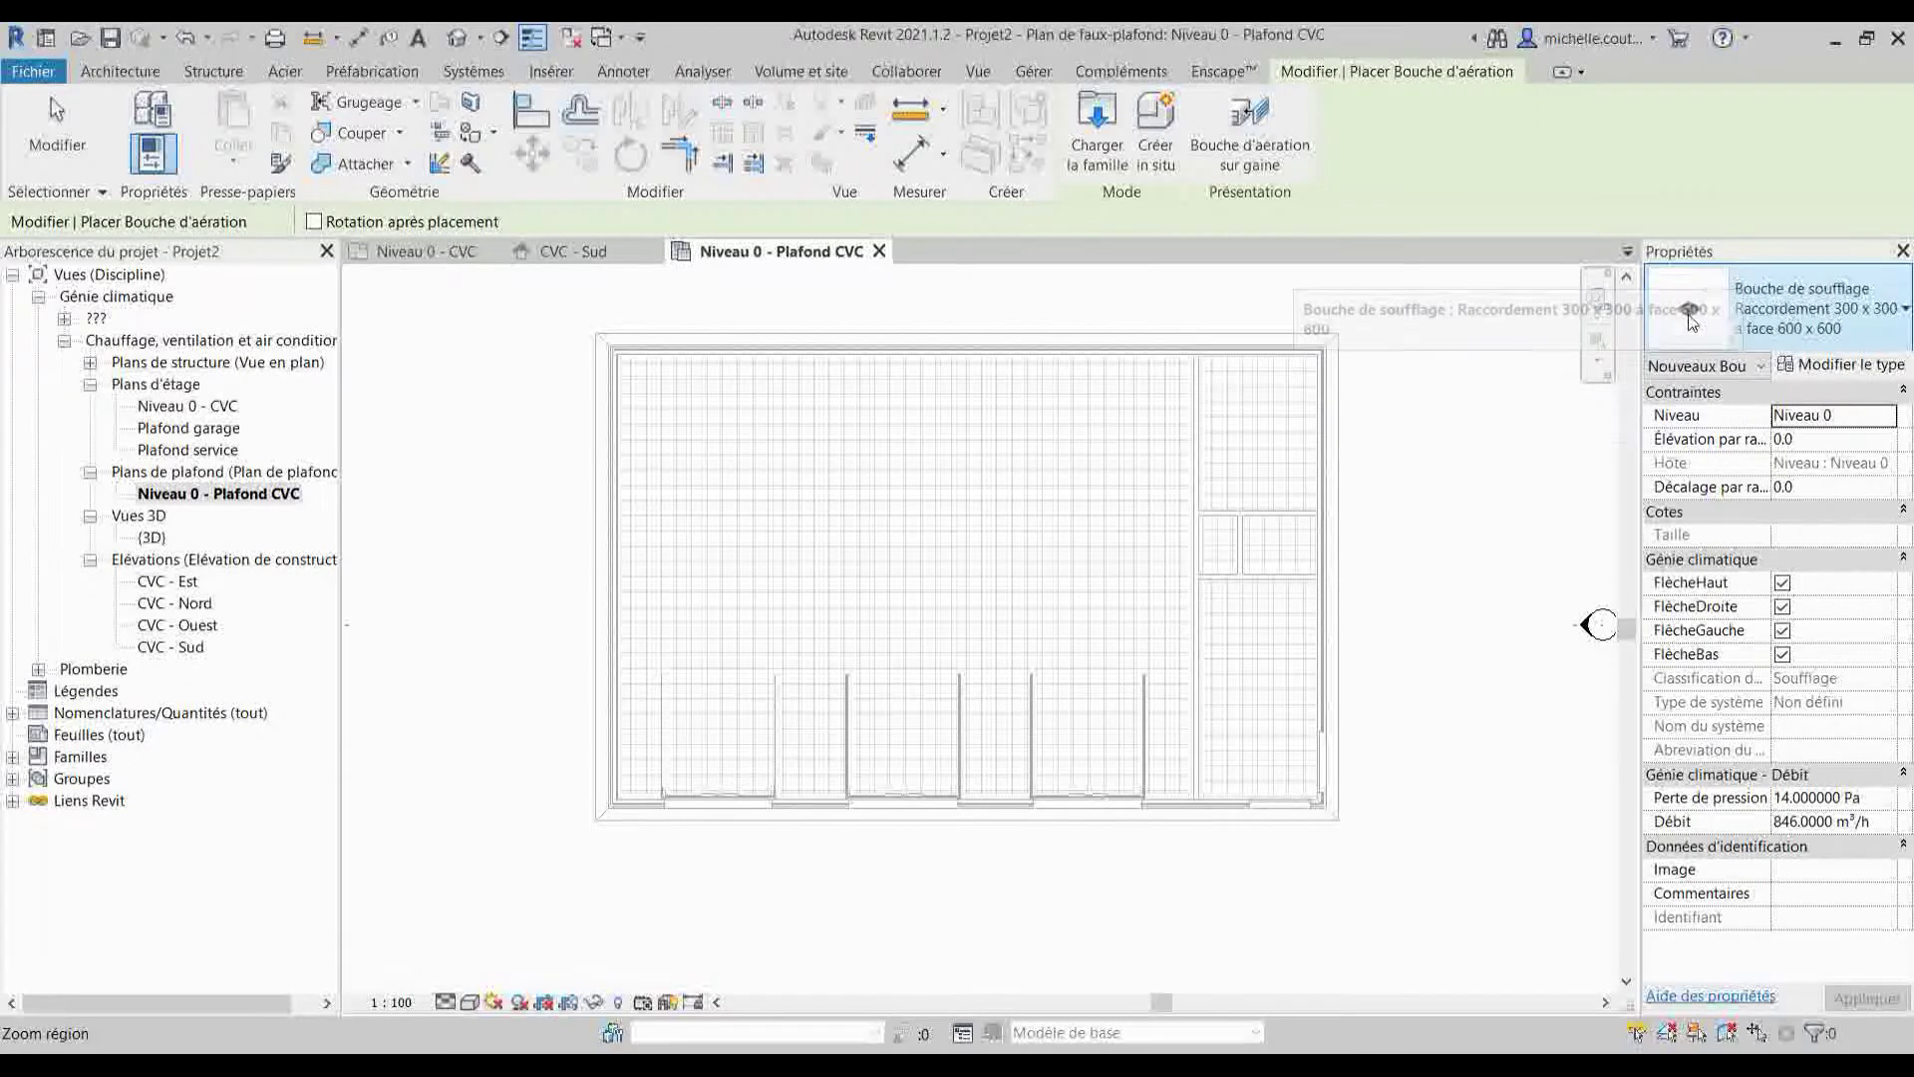
{"action": "left_click", "coordinate": [1796, 332]}
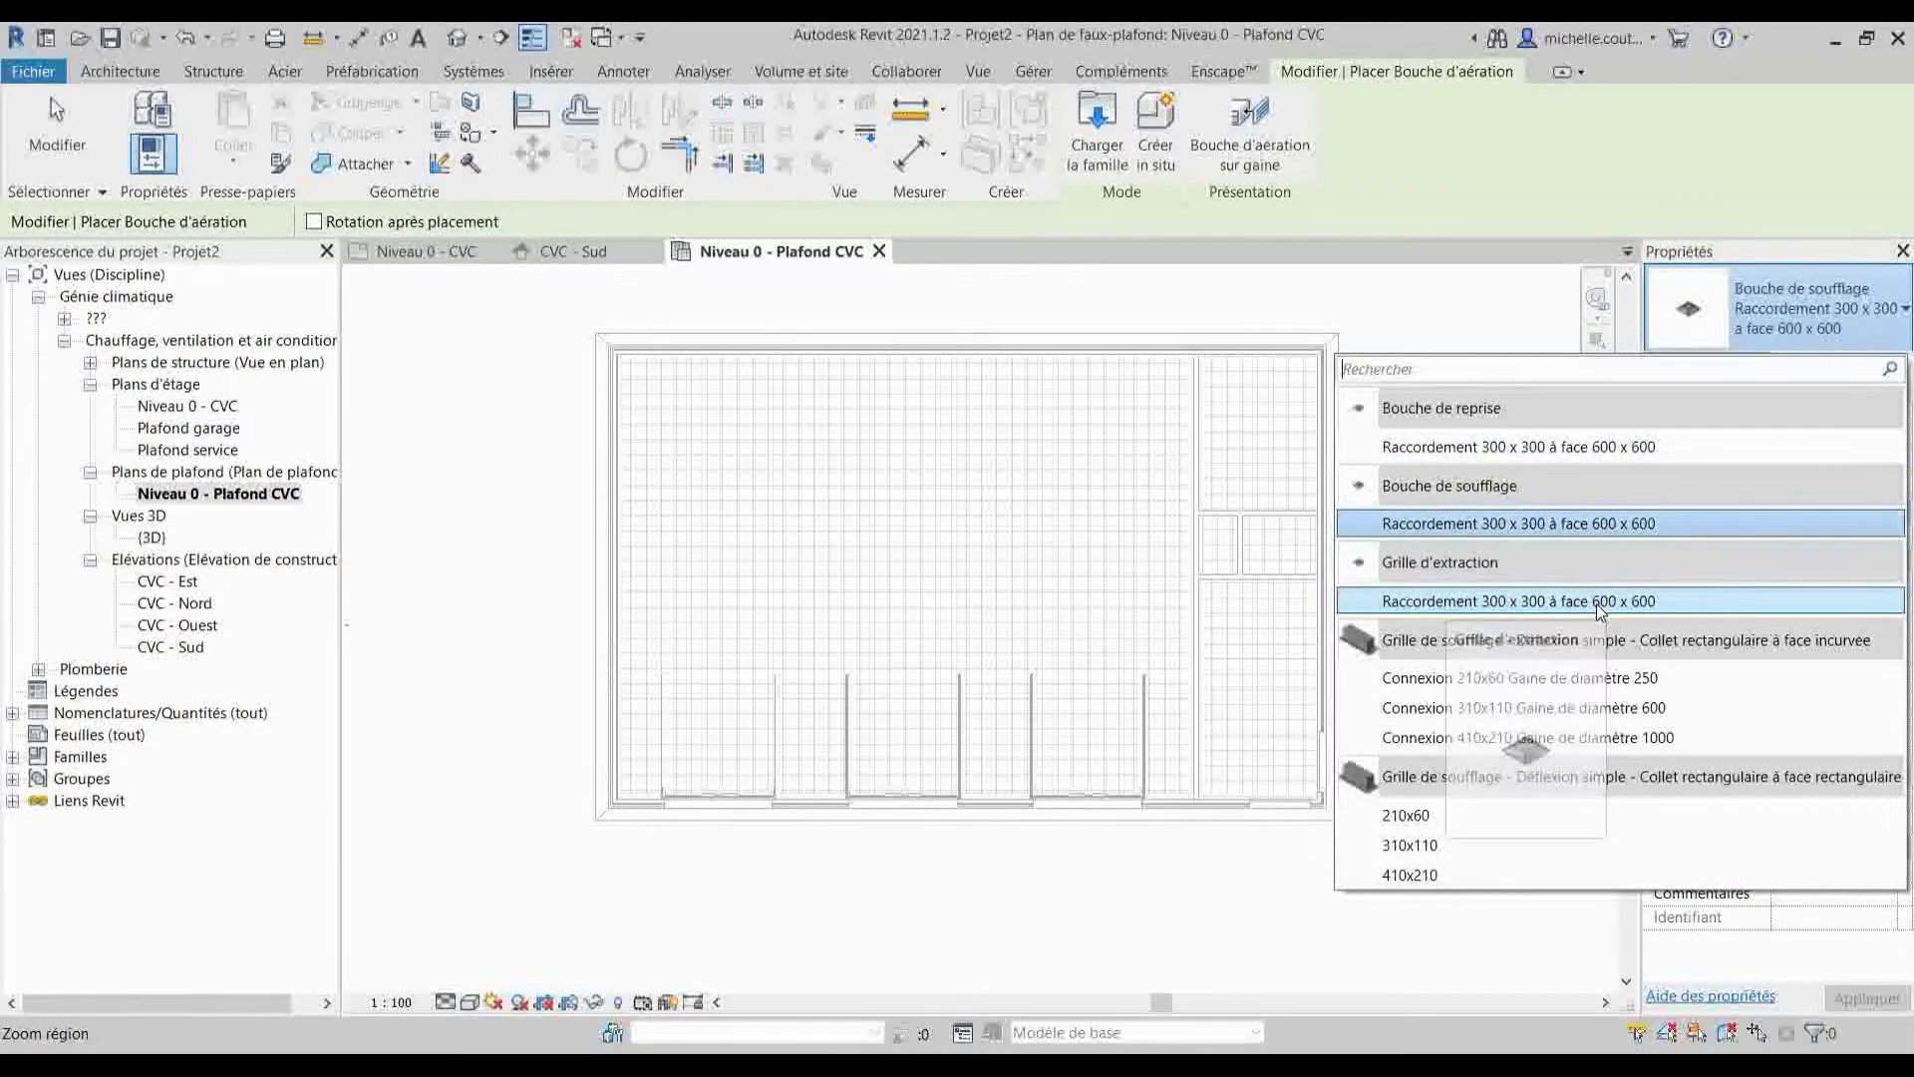
{"action": "left_click", "coordinate": [1546, 527]}
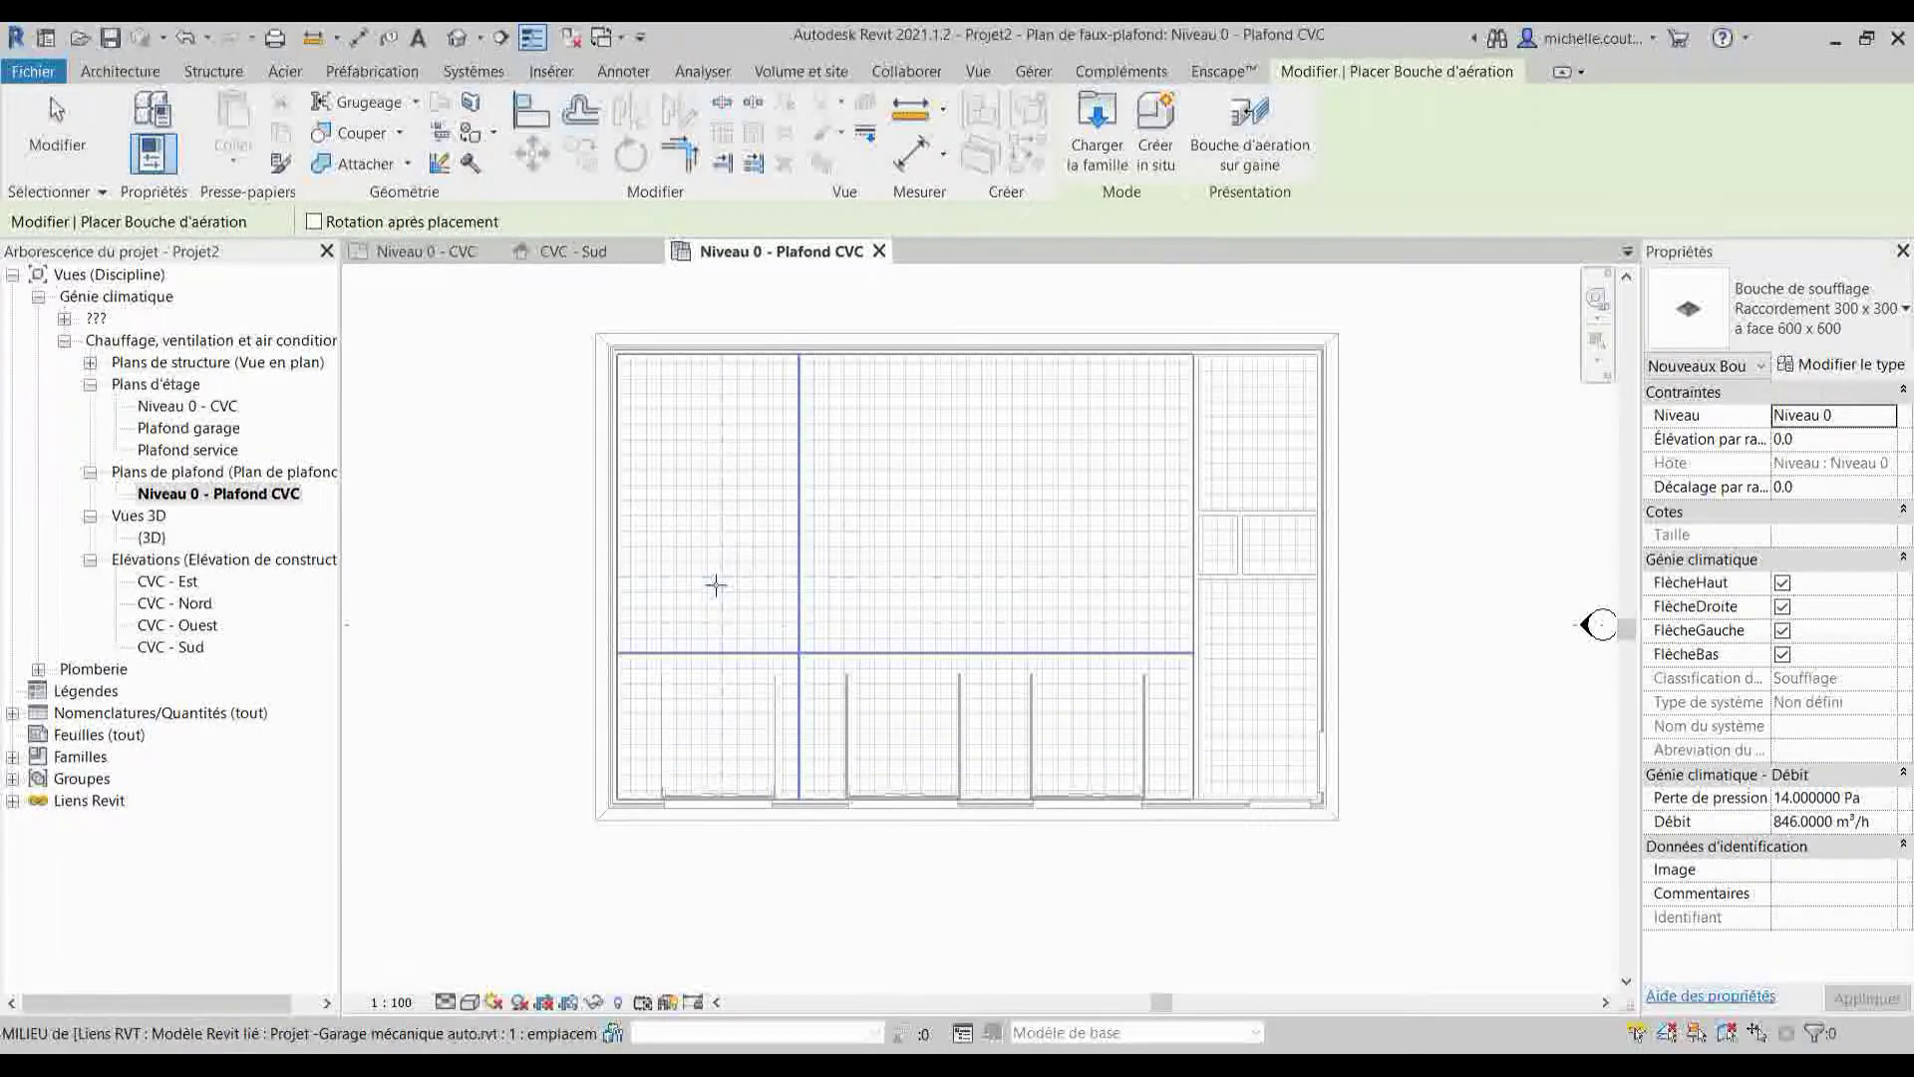
{"action": "scroll", "coordinate": [979, 532], "scroll_direction": "up", "scroll_amount": 2}
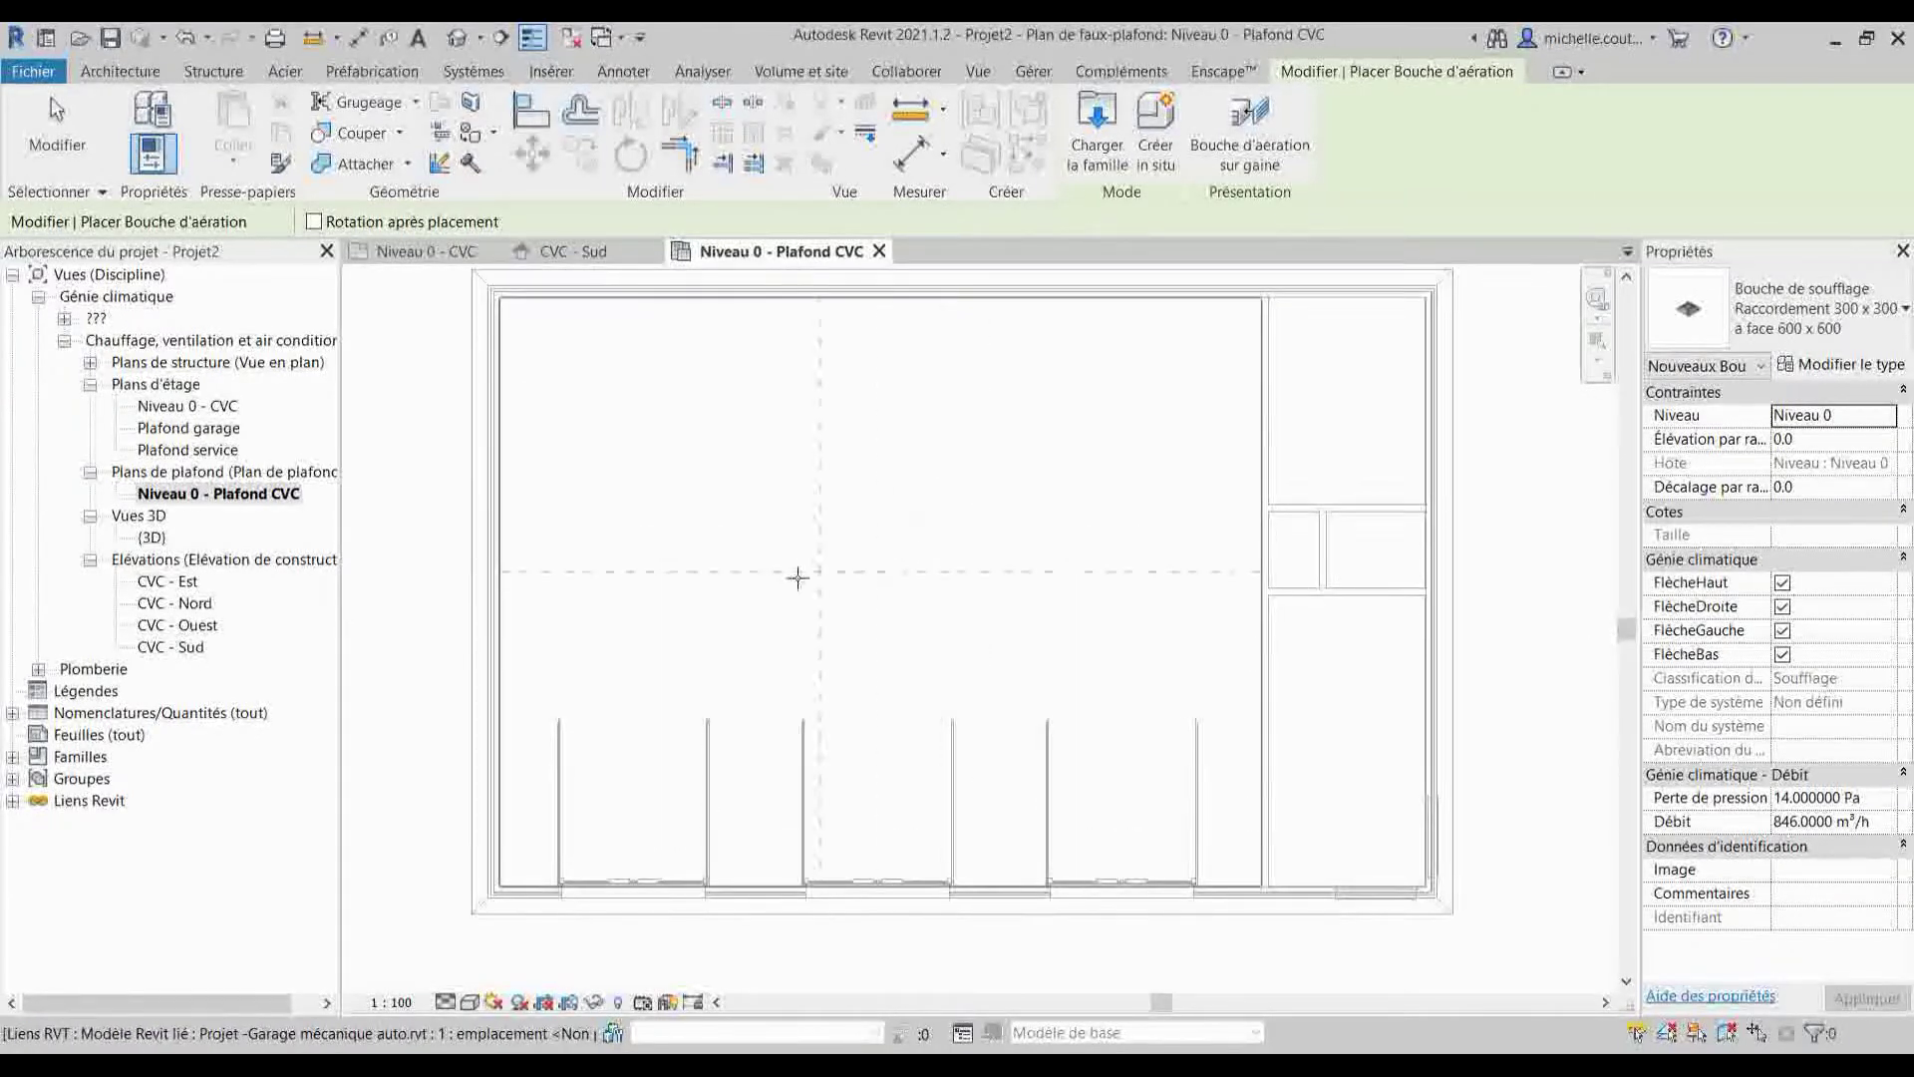
{"action": "scroll", "coordinate": [701, 520], "scroll_direction": "up", "scroll_amount": 1}
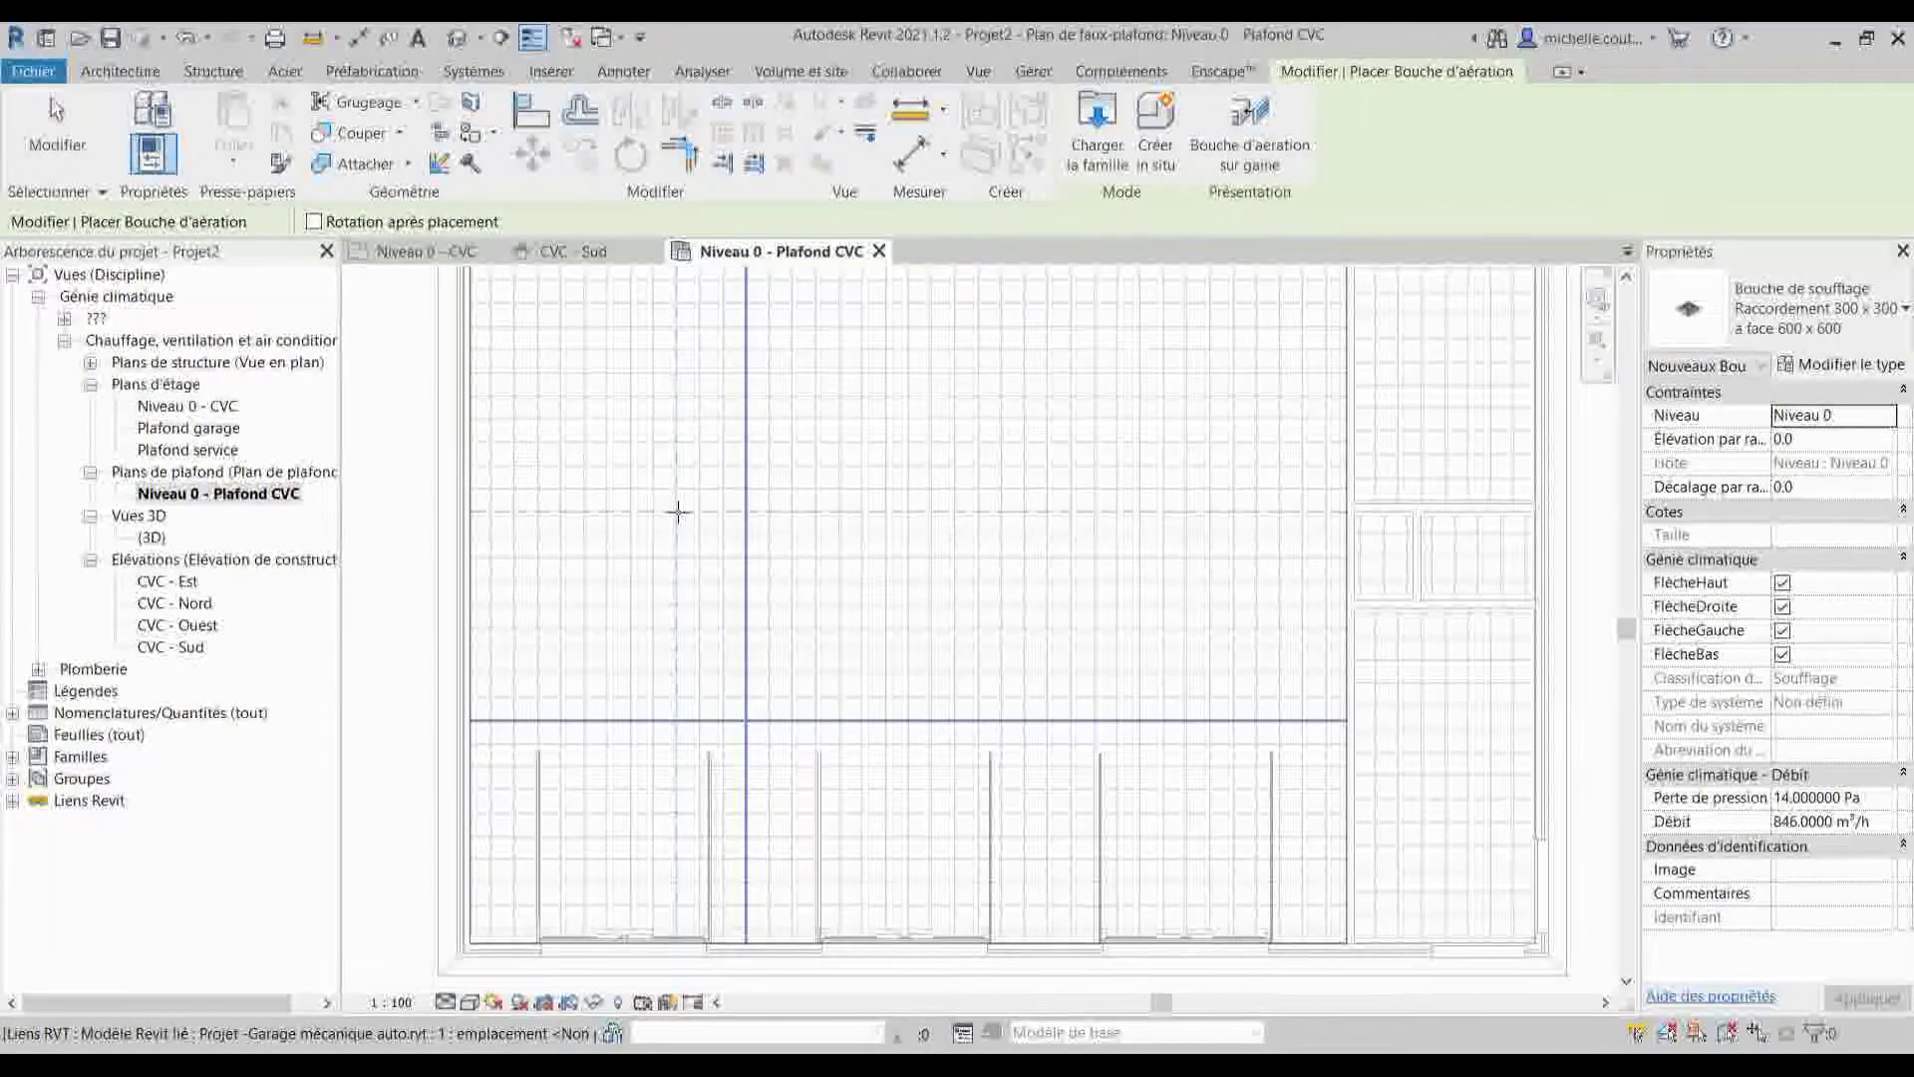
{"action": "scroll", "coordinate": [688, 559], "scroll_direction": "down", "scroll_amount": 2}
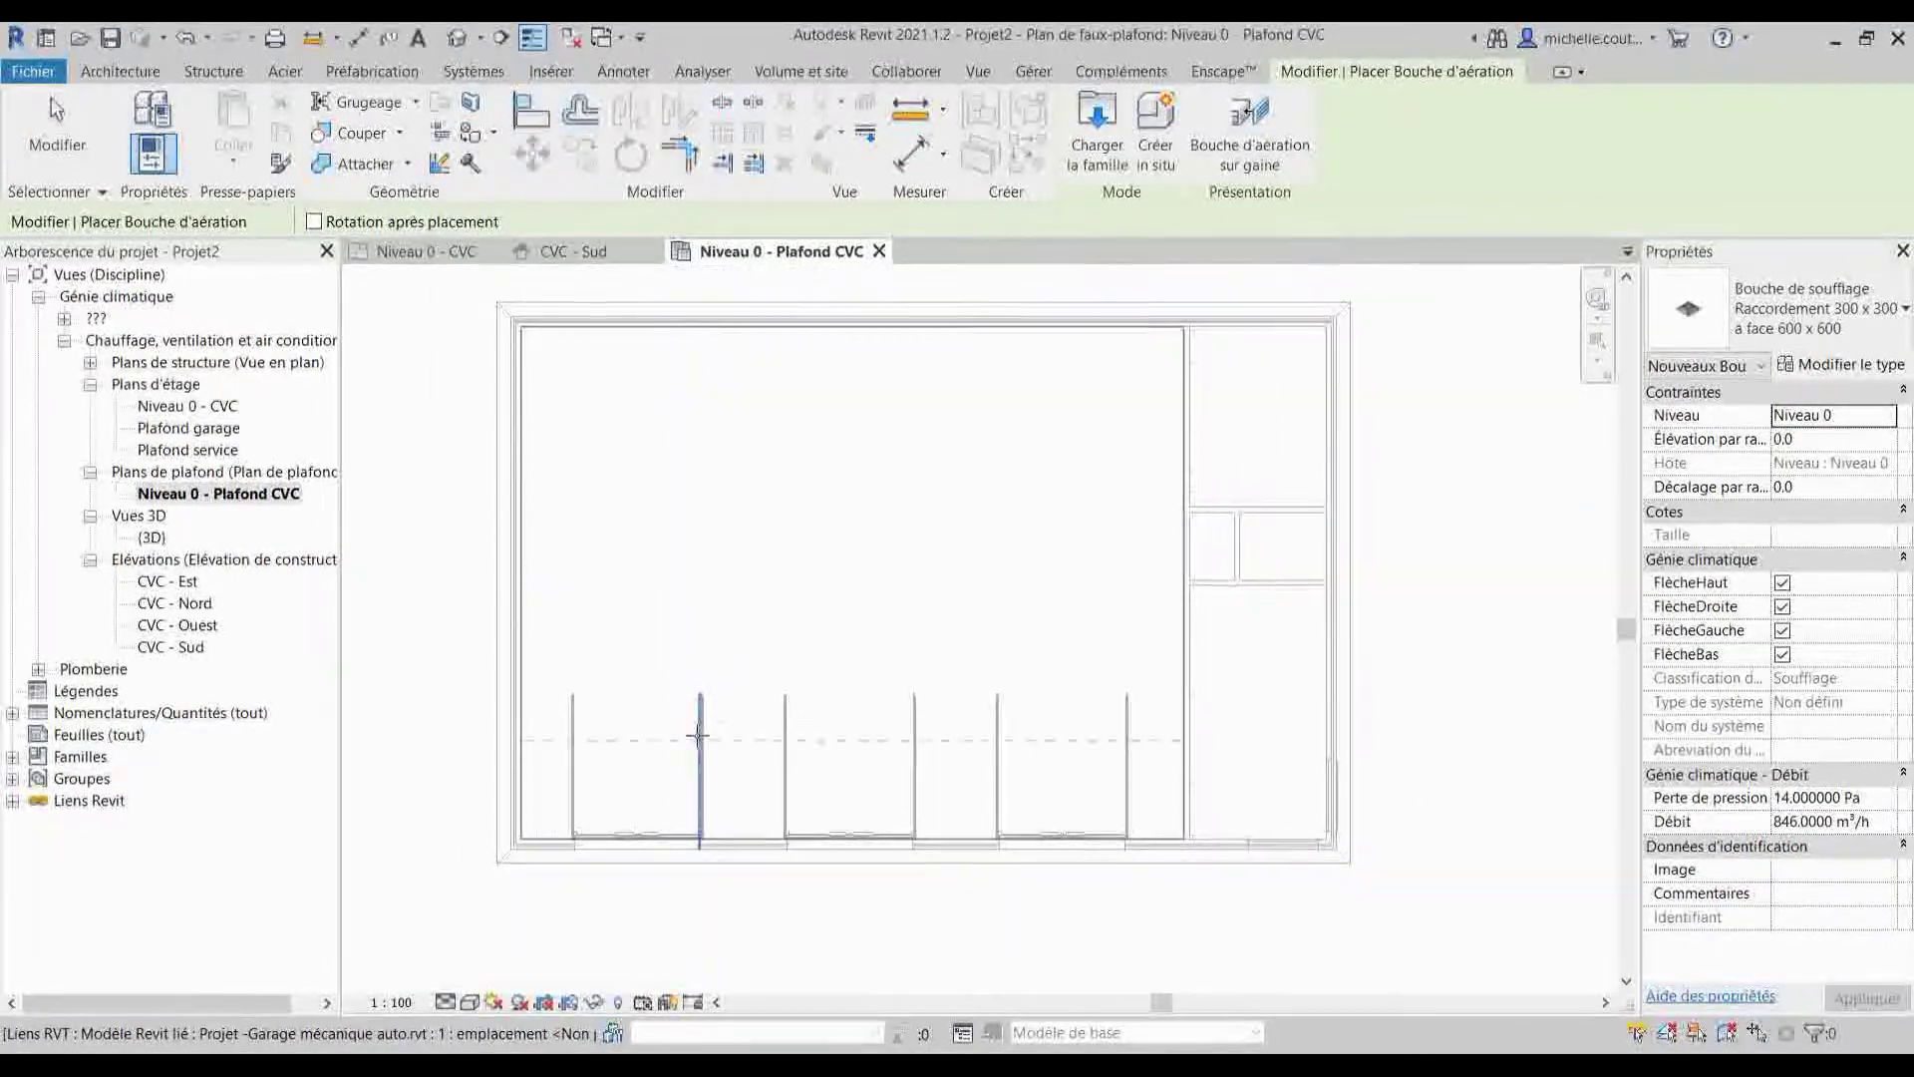
{"action": "left_click", "coordinate": [637, 739]}
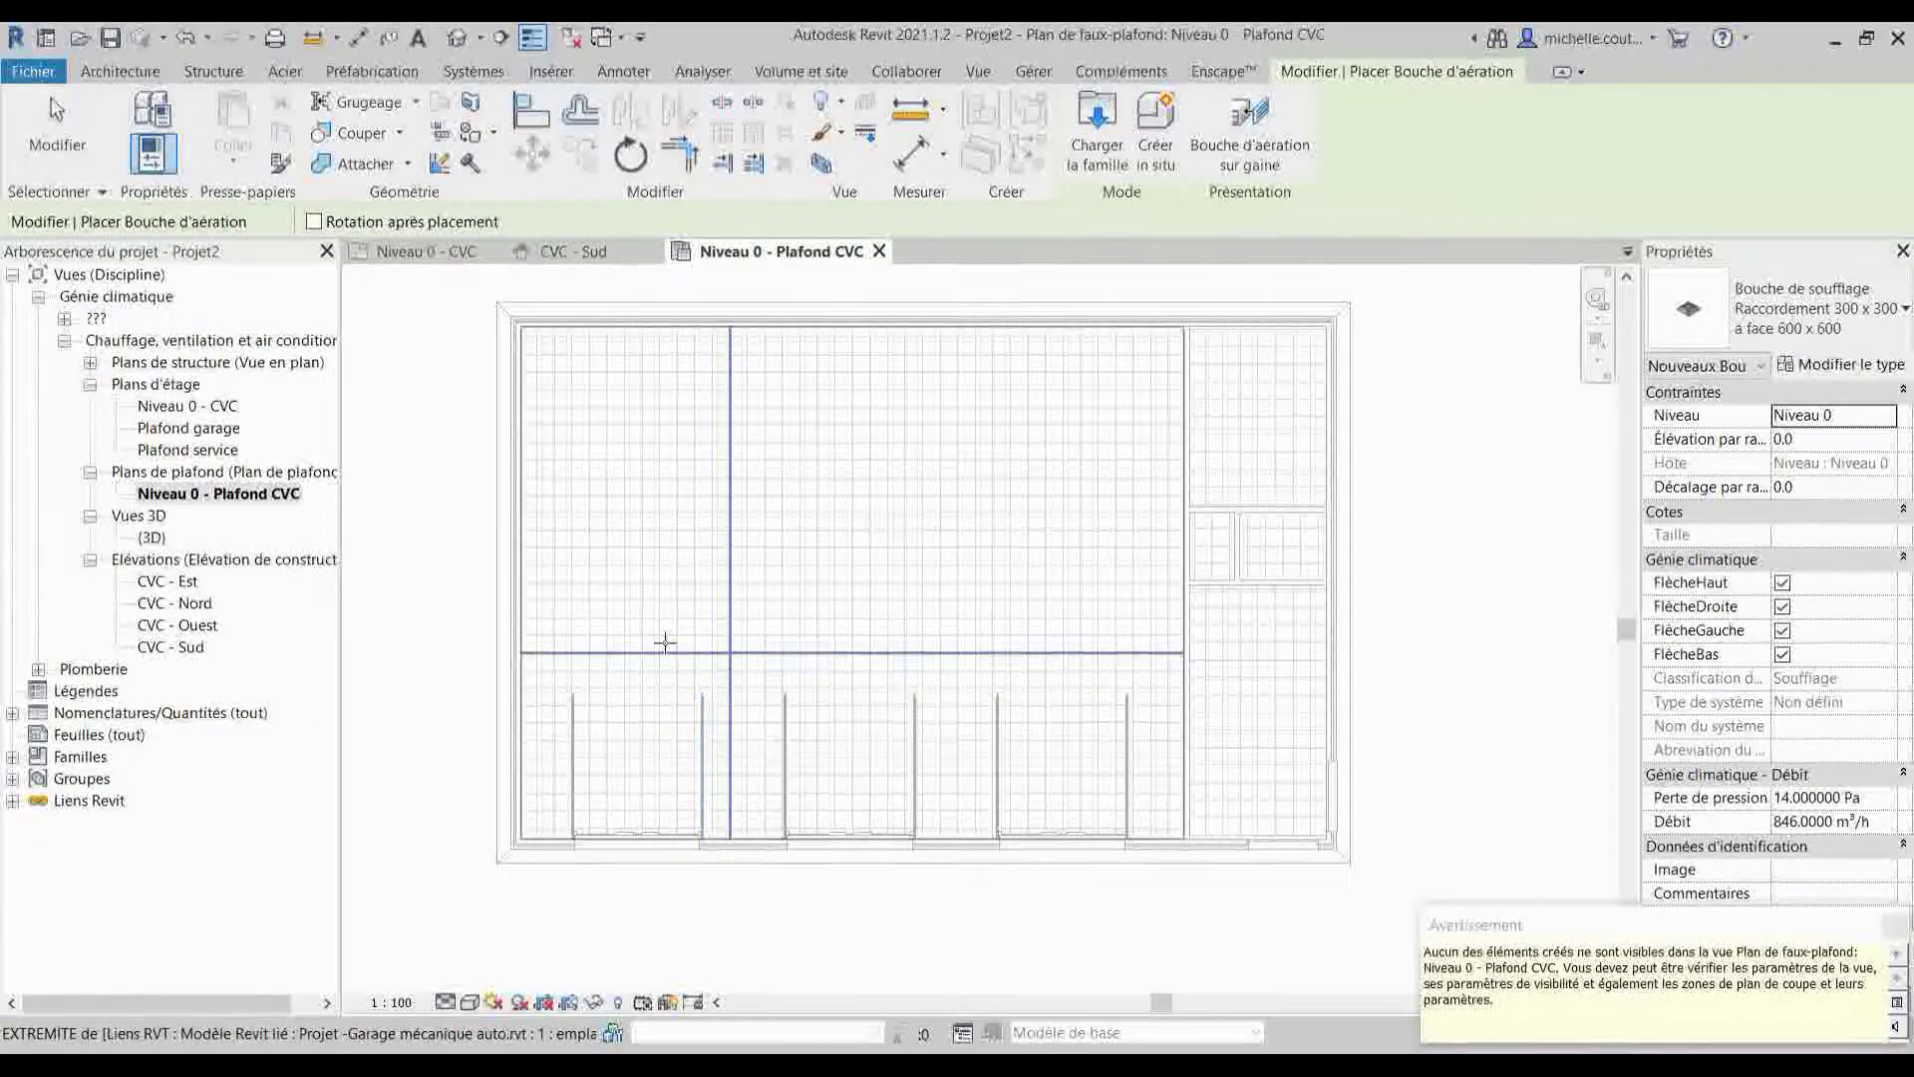
{"action": "left_click", "coordinate": [802, 702]}
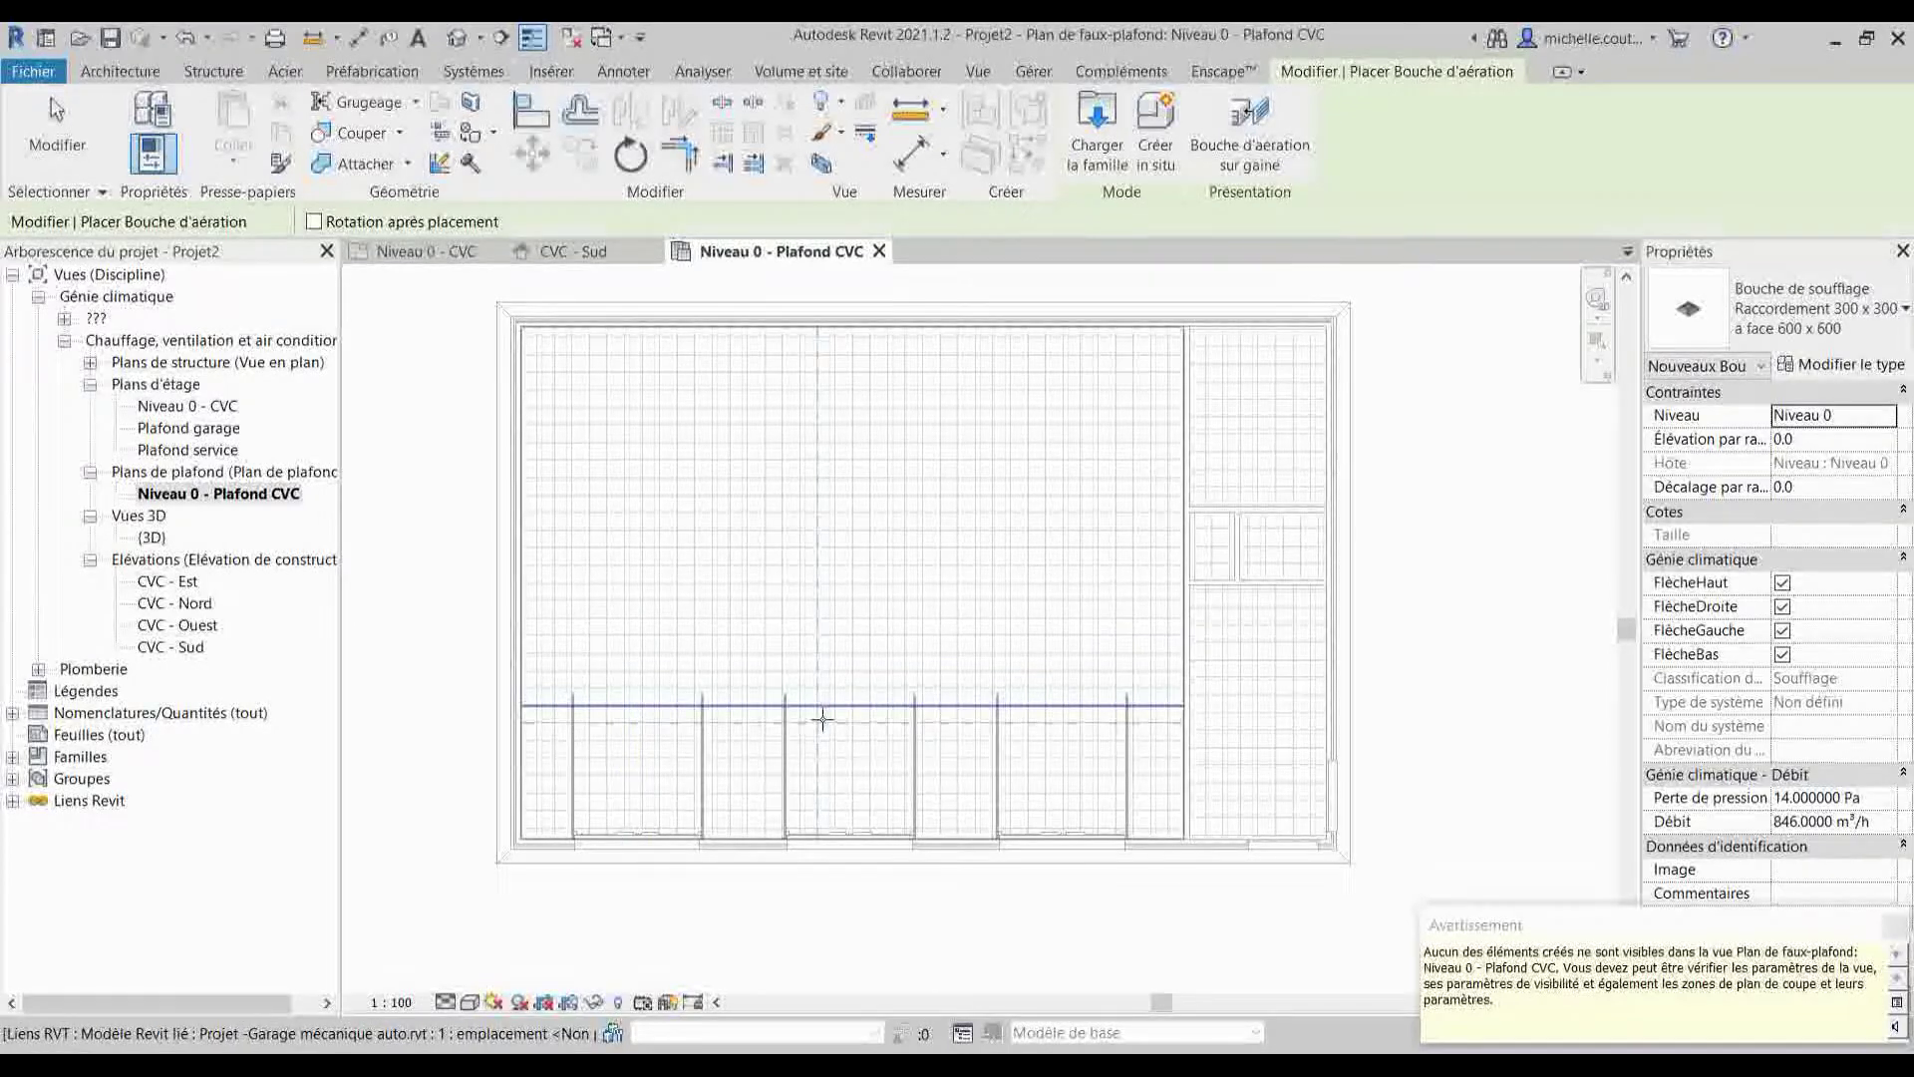
{"action": "key", "text": "Escape"}
{"action": "key", "text": "Escape"}
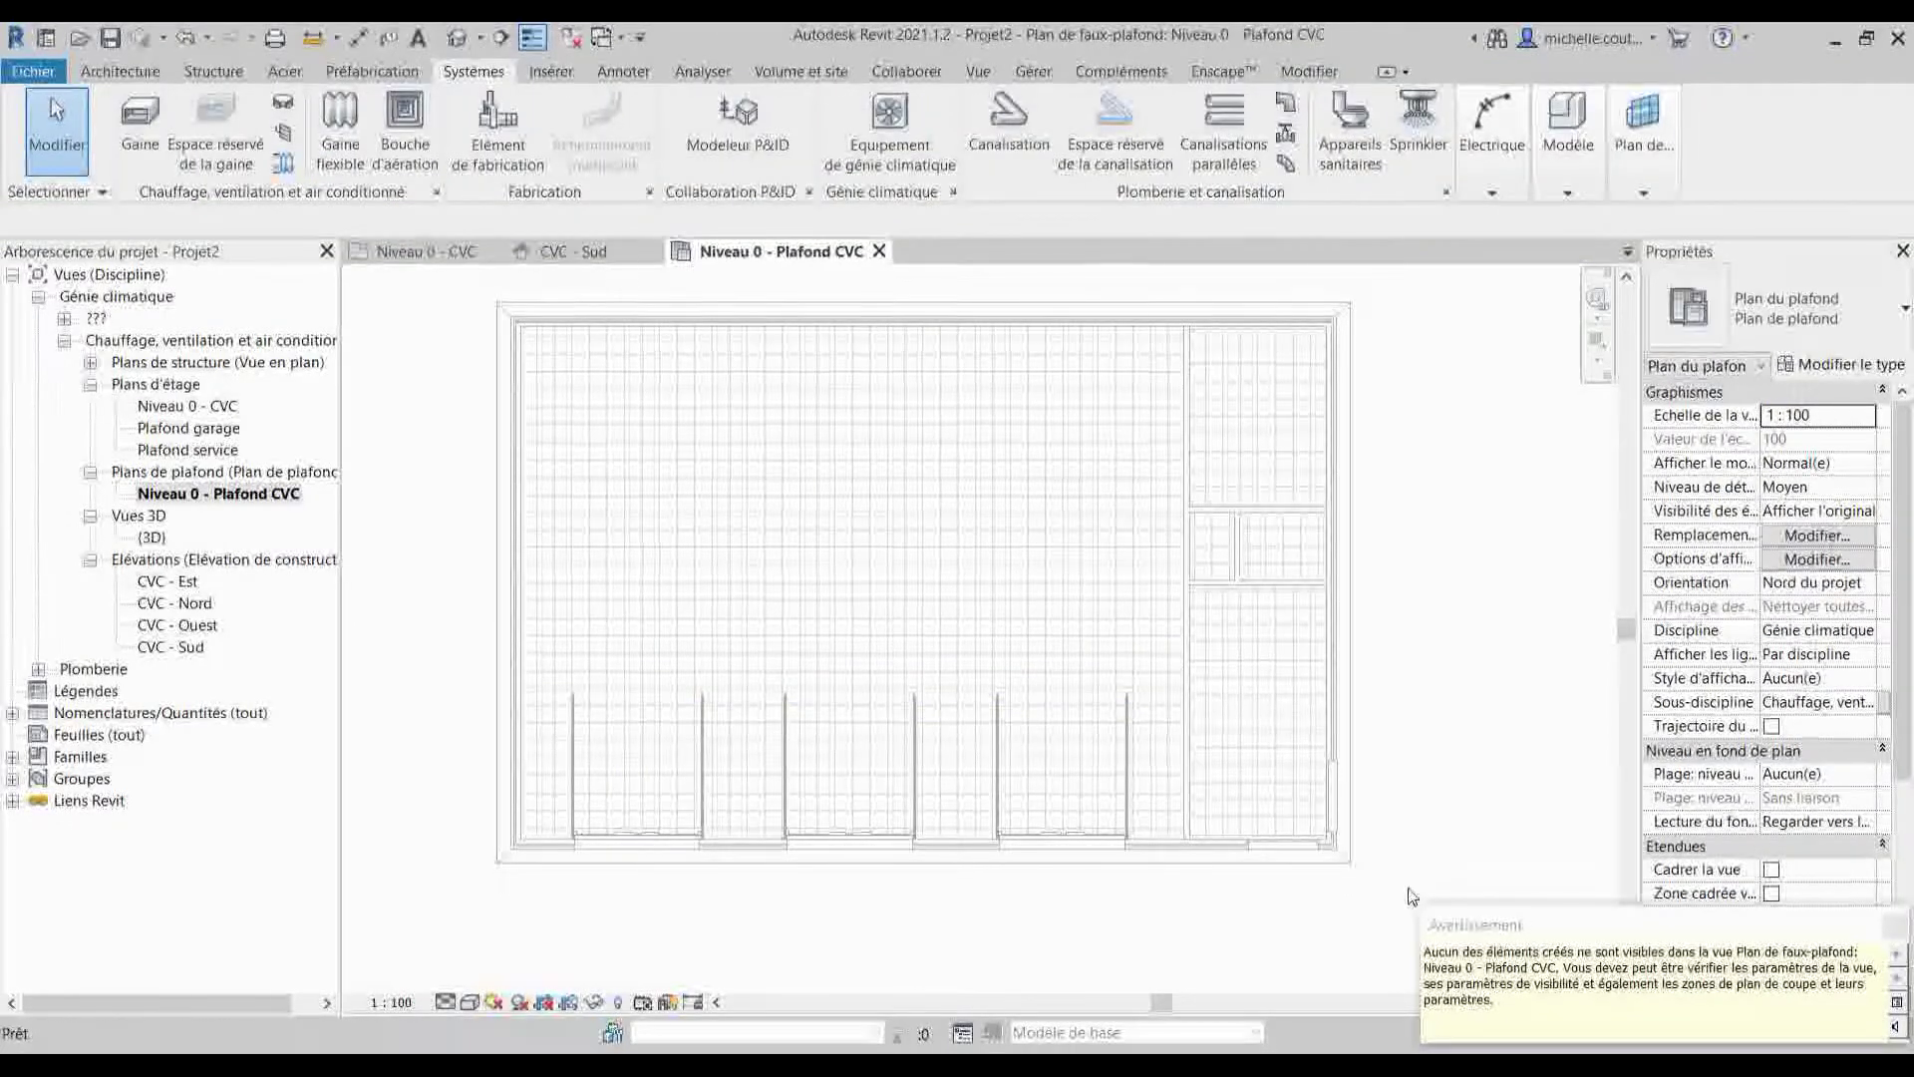
{"action": "left_click", "coordinate": [1894, 925]}
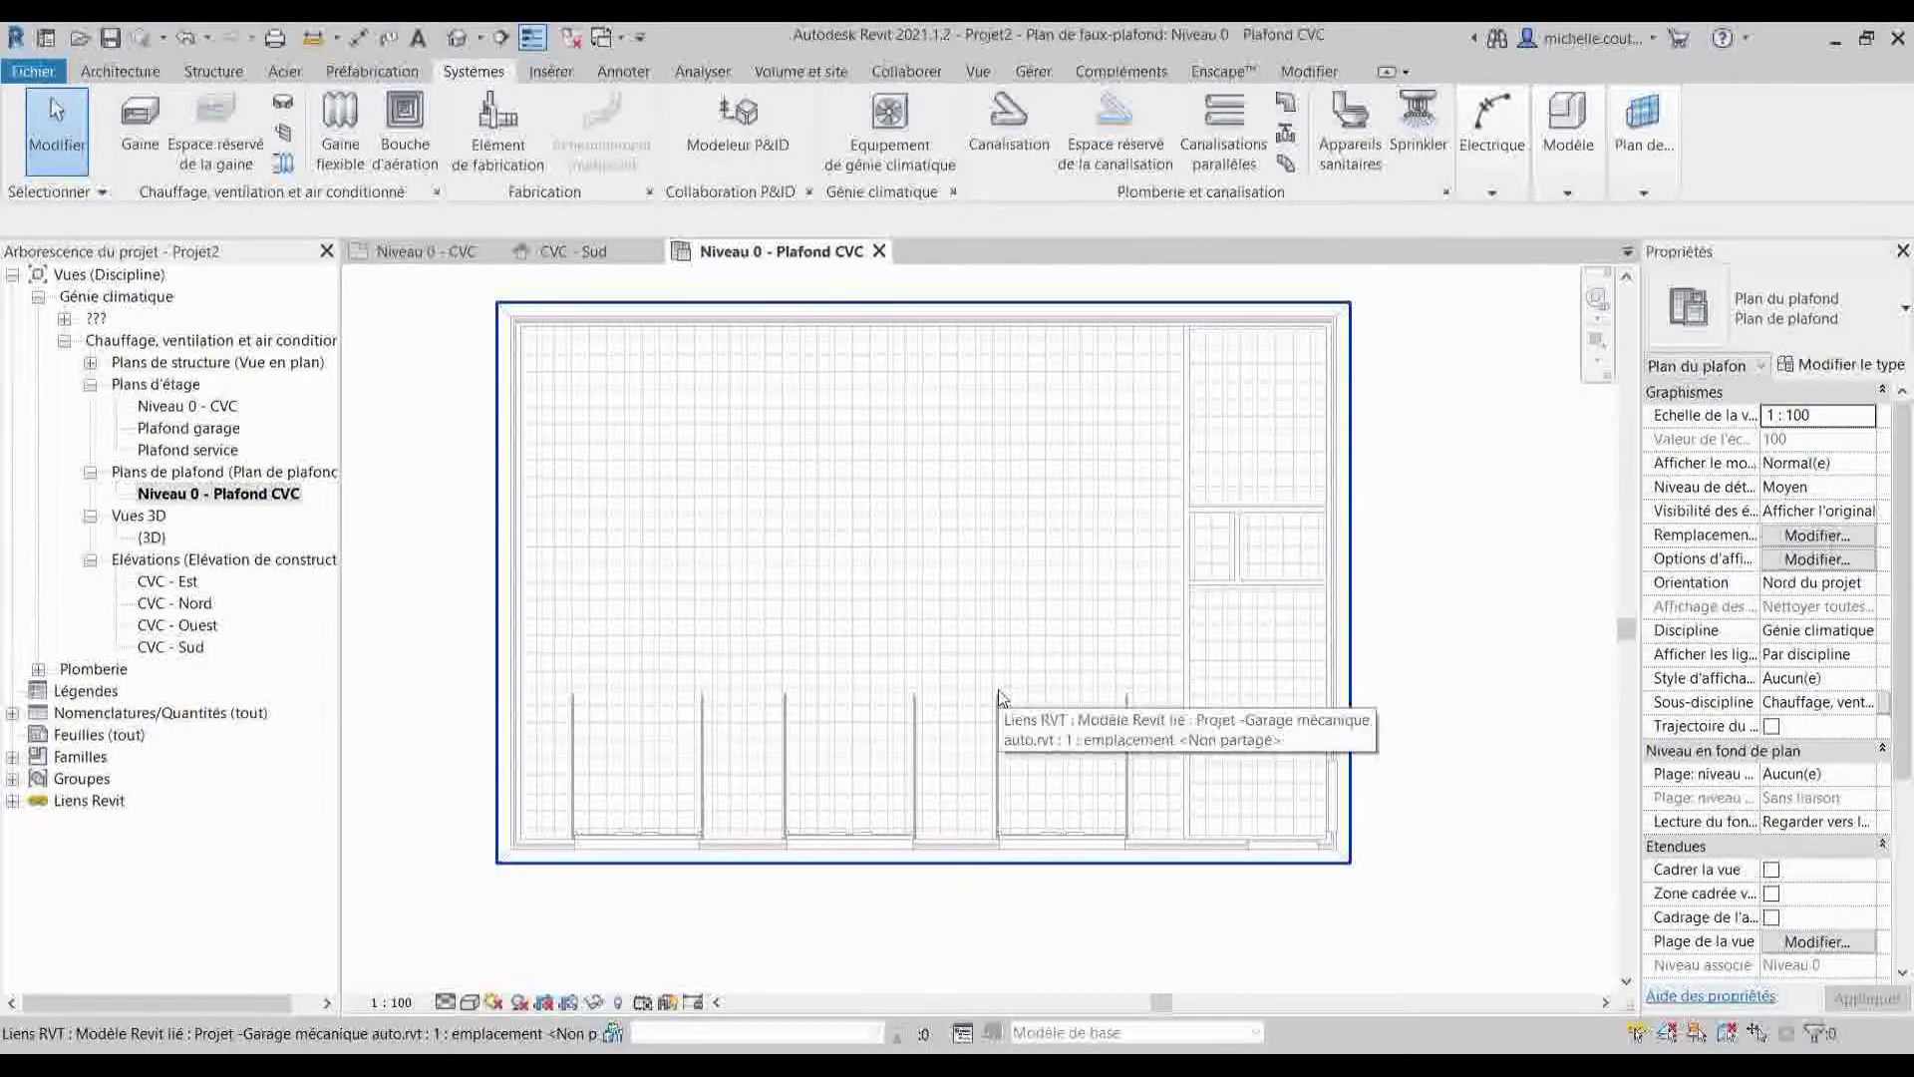
- Check the ceiling plan's visibility settings for the Bouche d'aération category, and inspect the view's hidden elements
{"action": "key", "text": "v"}
{"action": "key", "text": "g"}
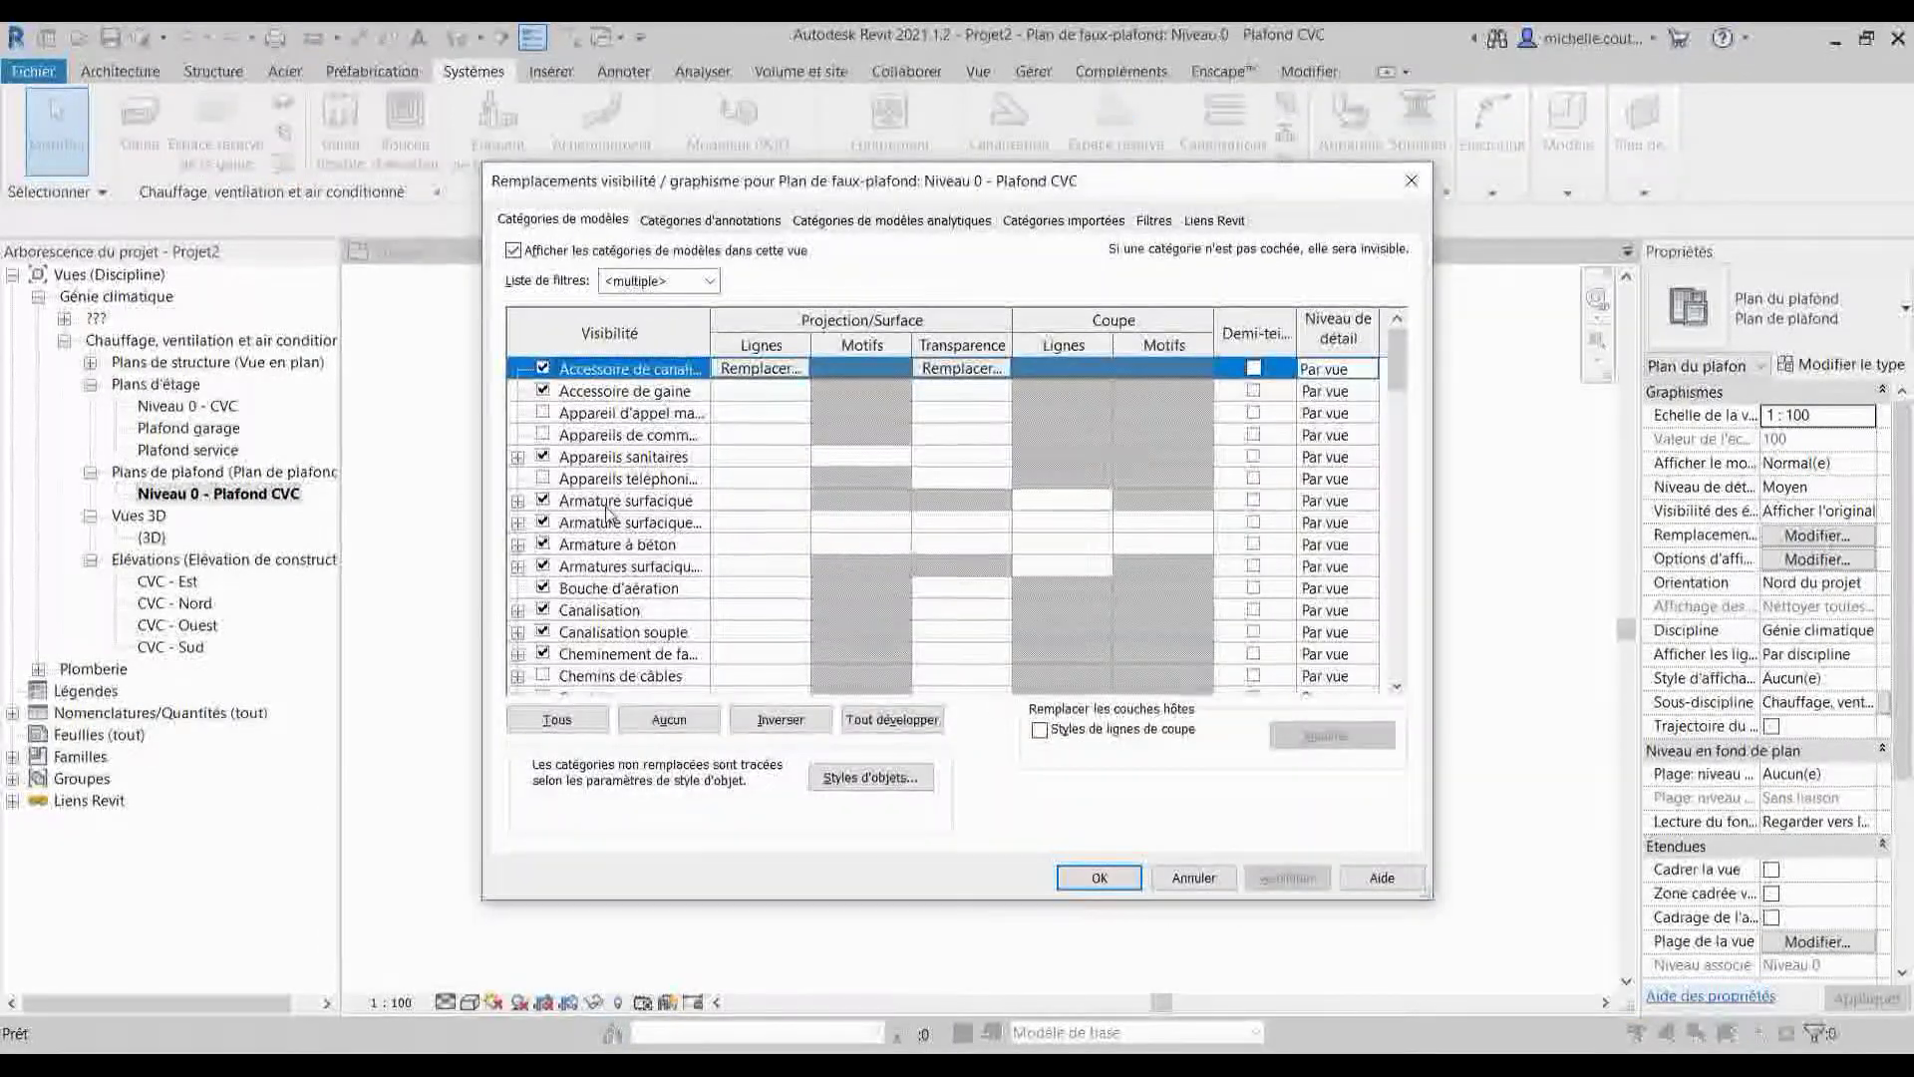
{"action": "scroll", "coordinate": [658, 600], "scroll_direction": "down", "scroll_amount": 1}
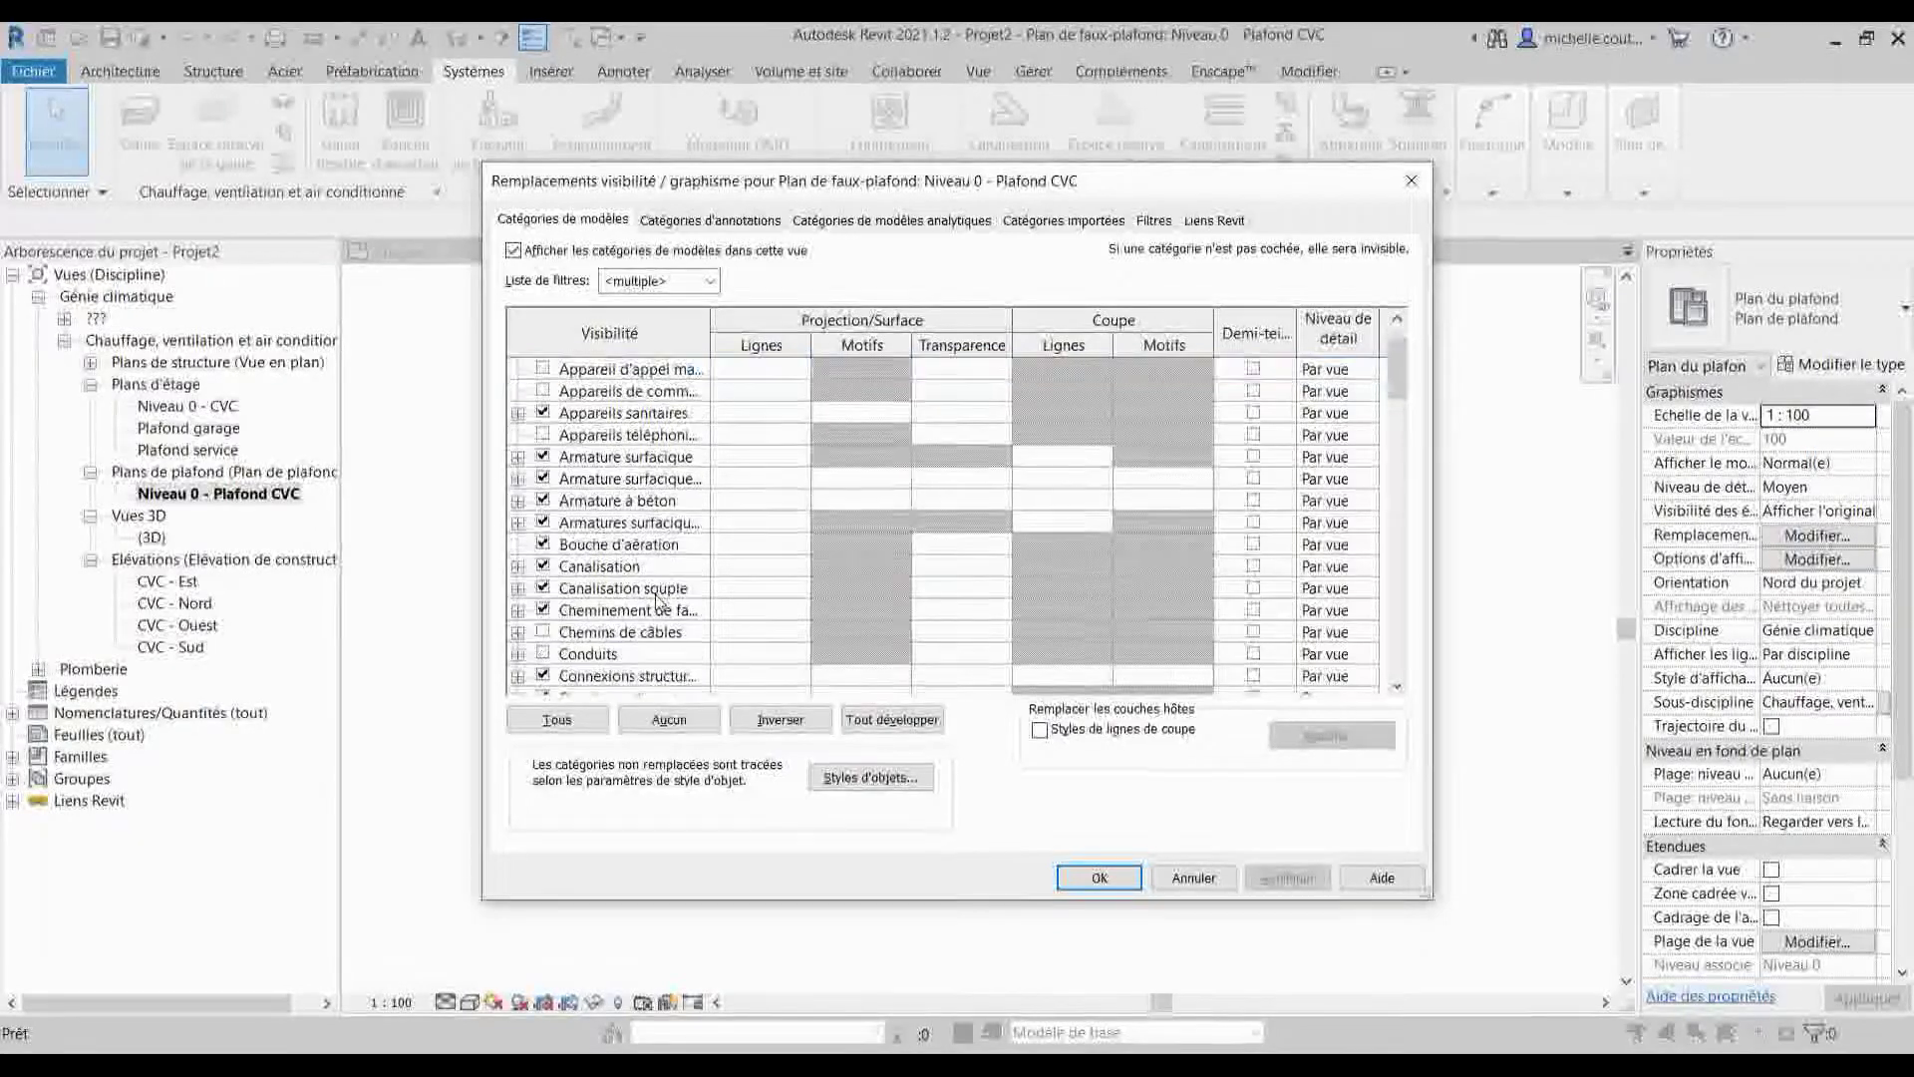
{"action": "scroll", "coordinate": [658, 601], "scroll_direction": "down", "scroll_amount": 10}
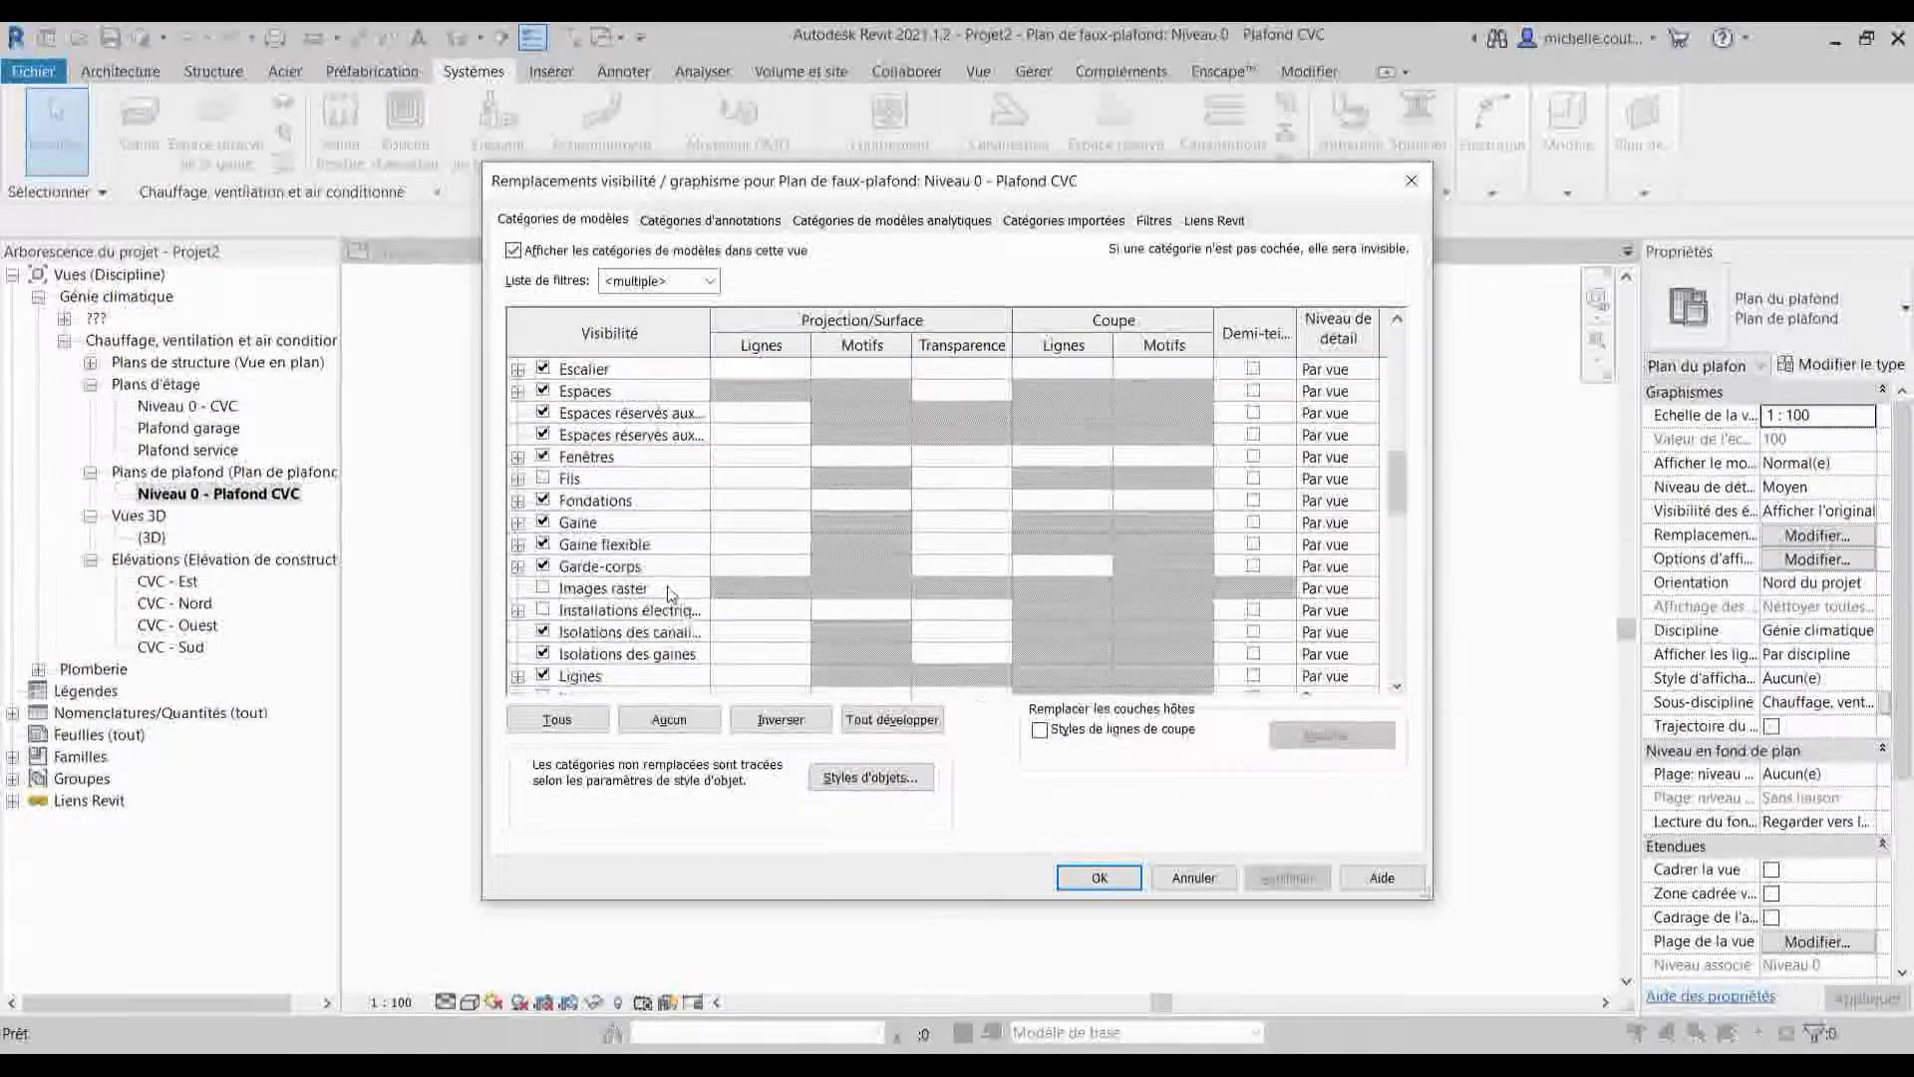
{"action": "scroll", "coordinate": [670, 592], "scroll_direction": "down", "scroll_amount": 1}
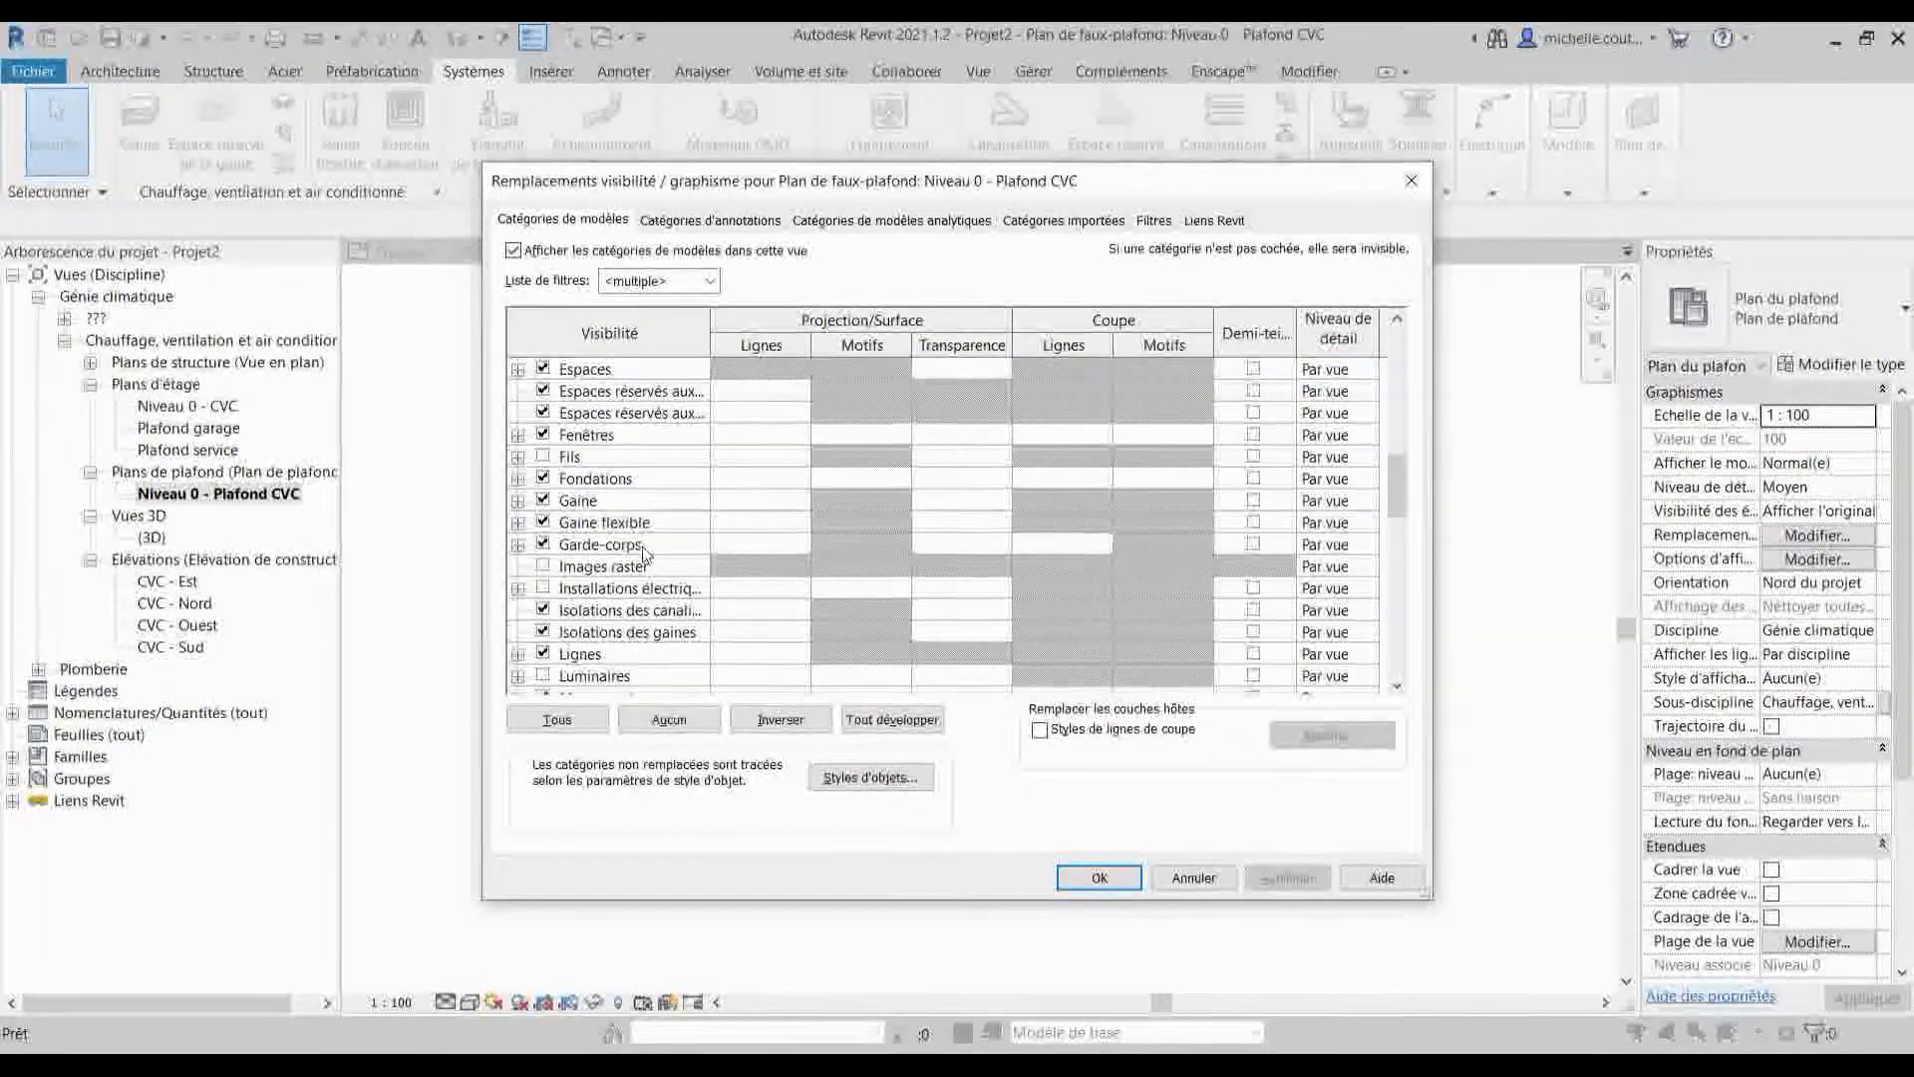
{"action": "scroll", "coordinate": [638, 554], "scroll_direction": "up", "scroll_amount": 10}
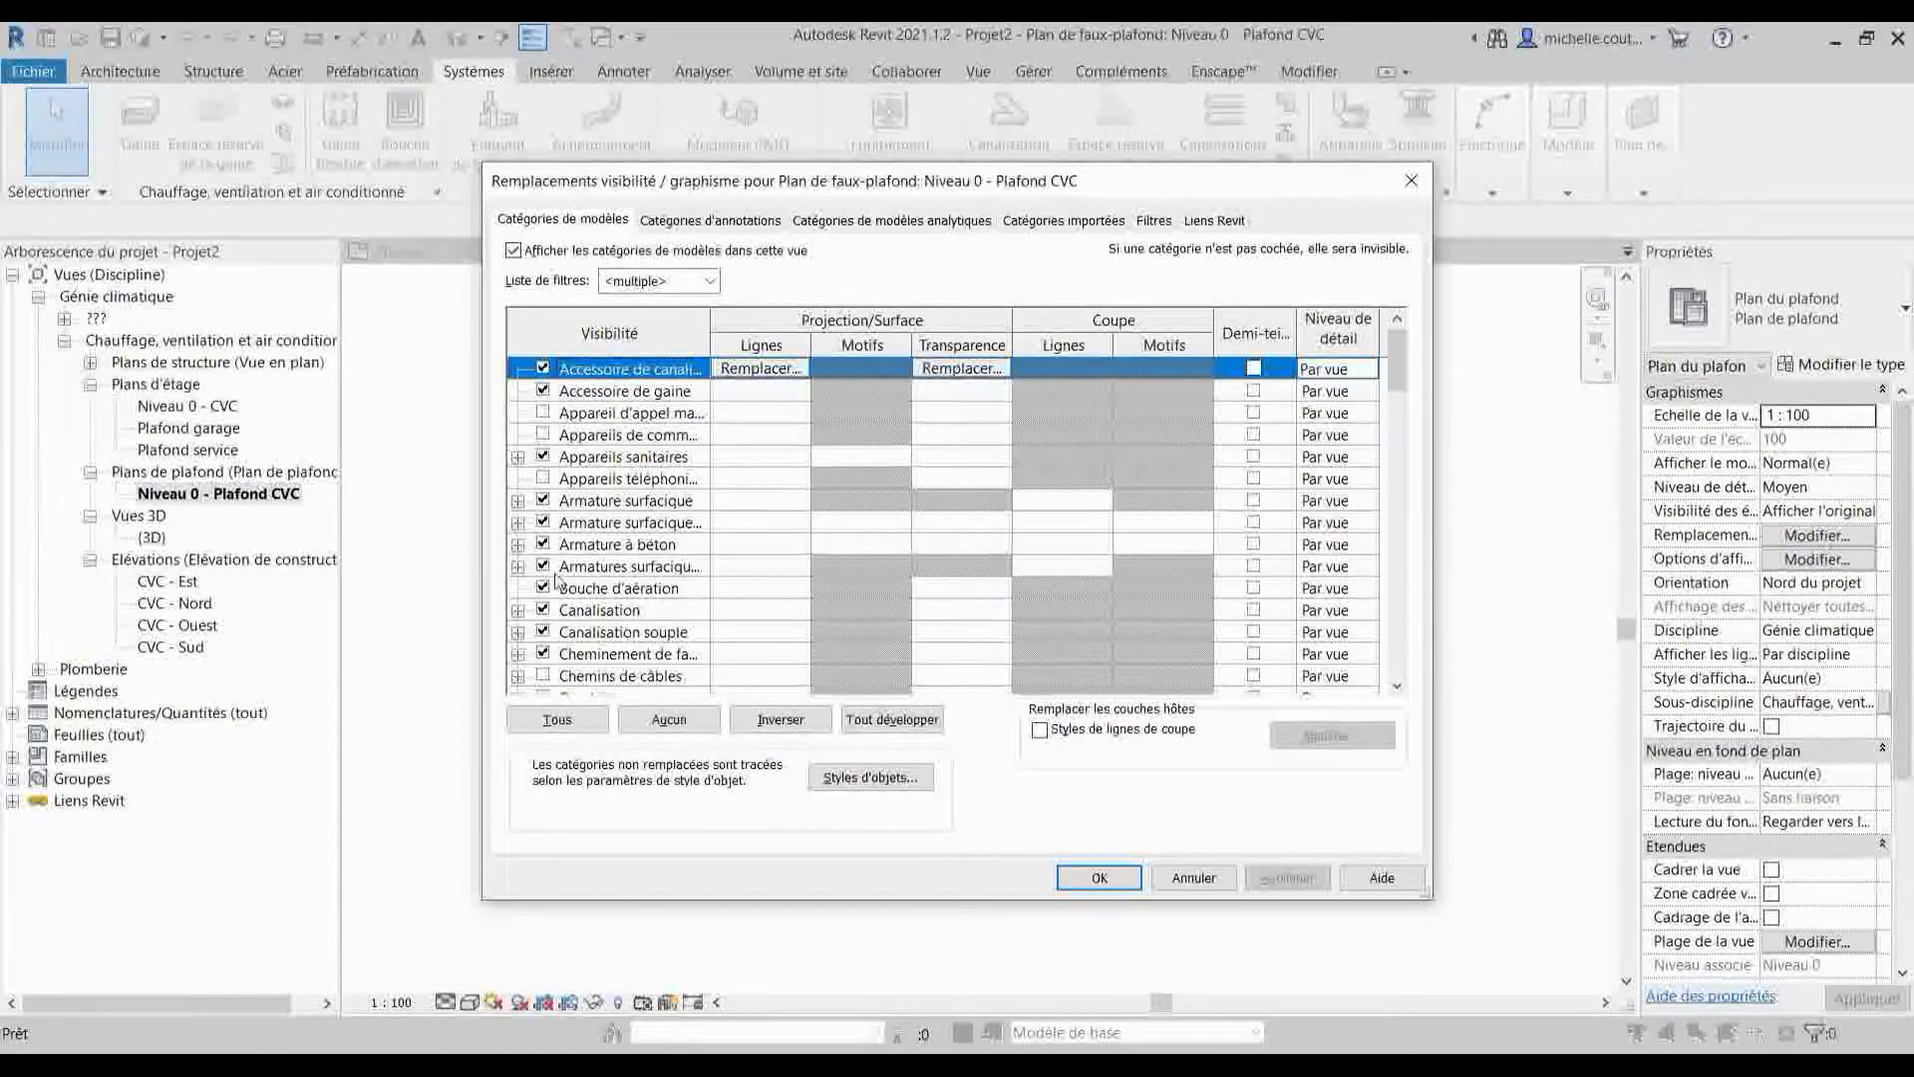
{"action": "left_click", "coordinate": [1098, 878]}
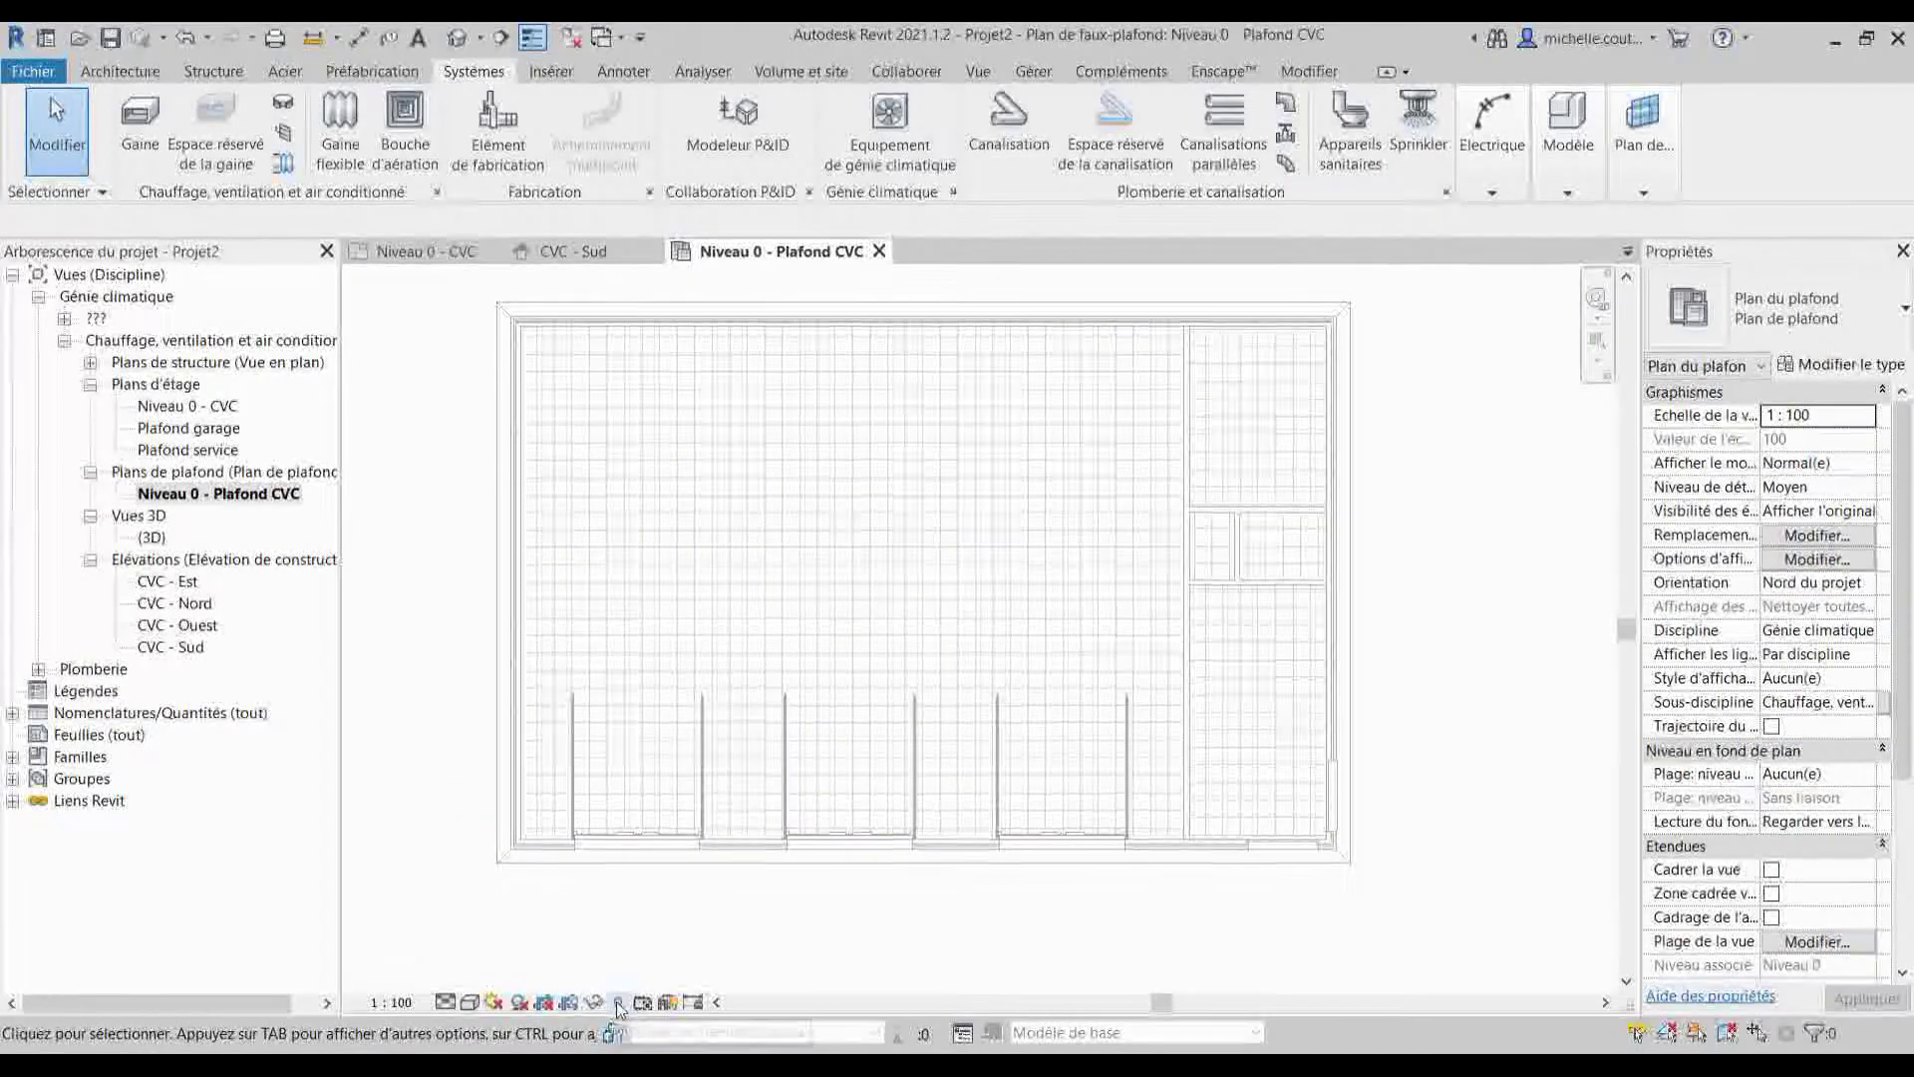
{"action": "left_click", "coordinate": [618, 1002]}
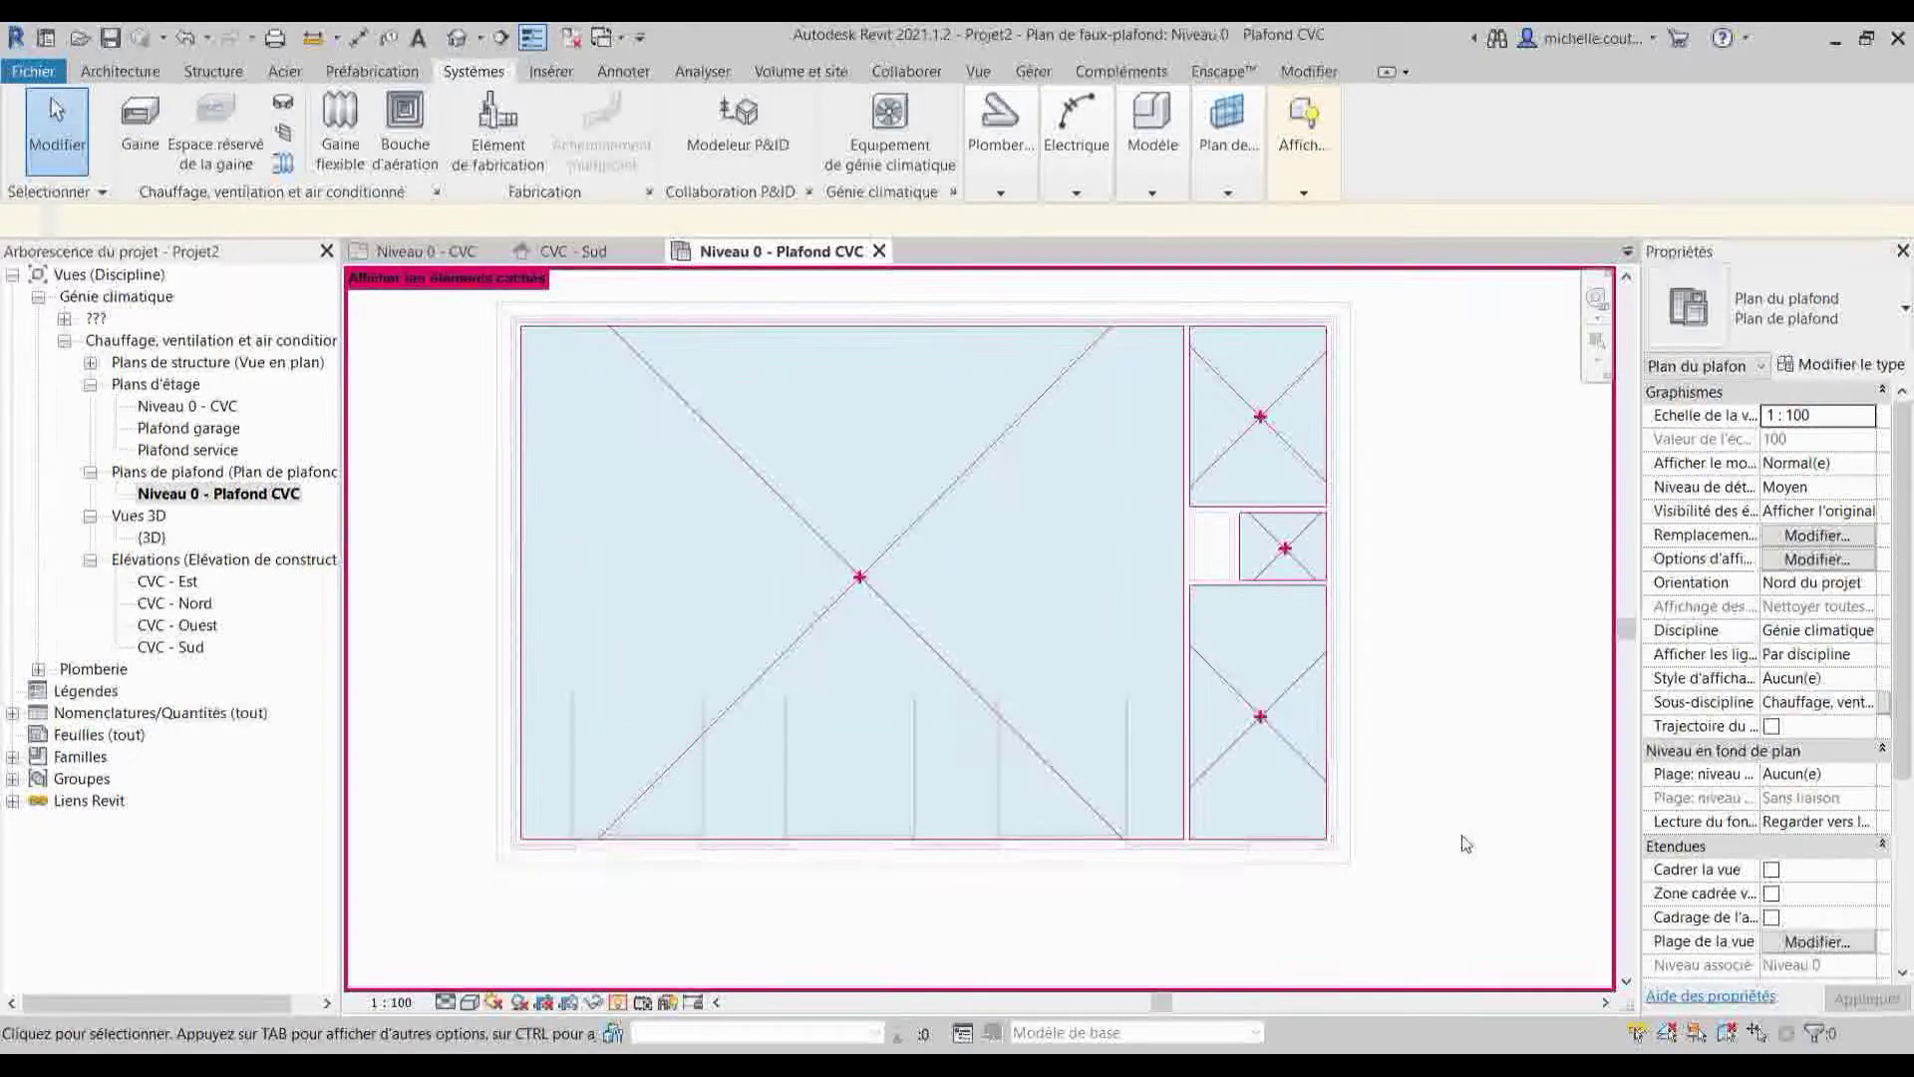
{"action": "left_click", "coordinate": [617, 1002]}
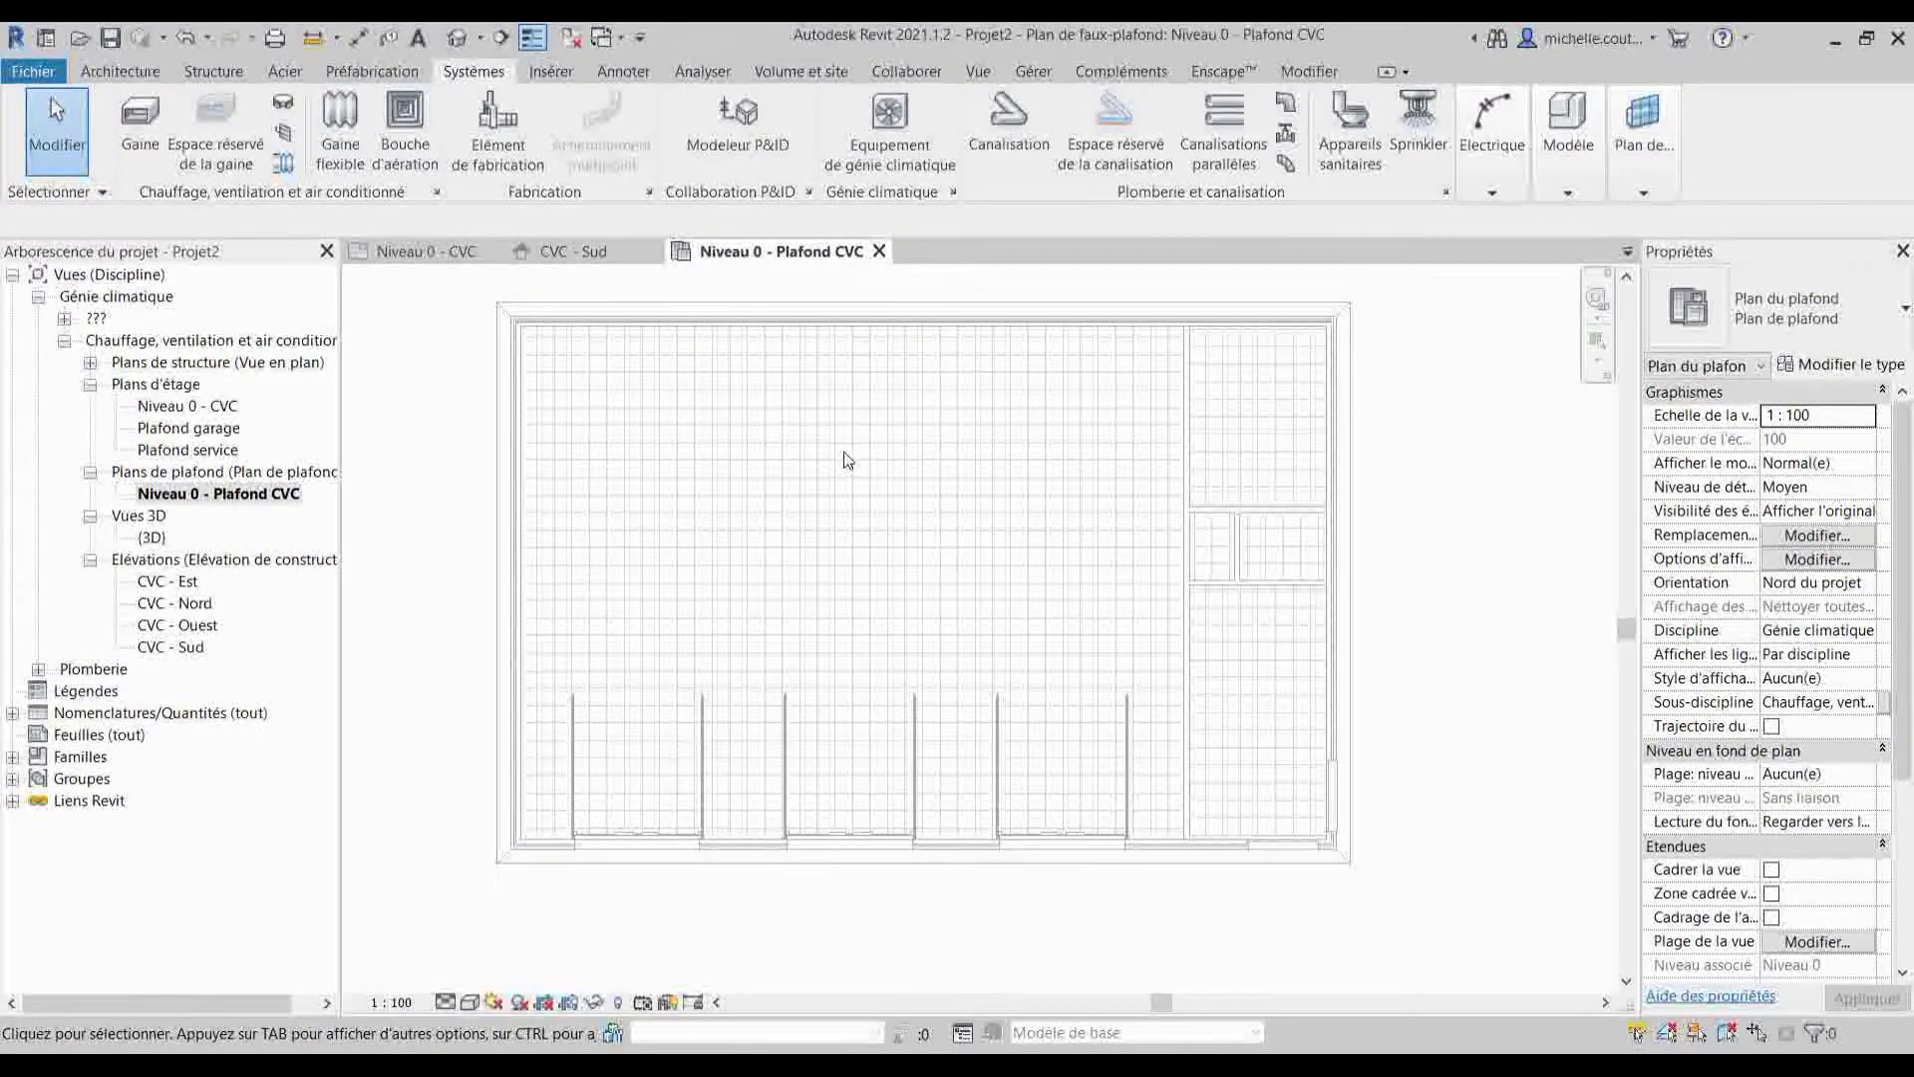
- Place three Bouche de soufflage air terminals on the Plafond garage level, one centred in each garage bay on a common line
{"action": "left_click", "coordinate": [405, 125]}
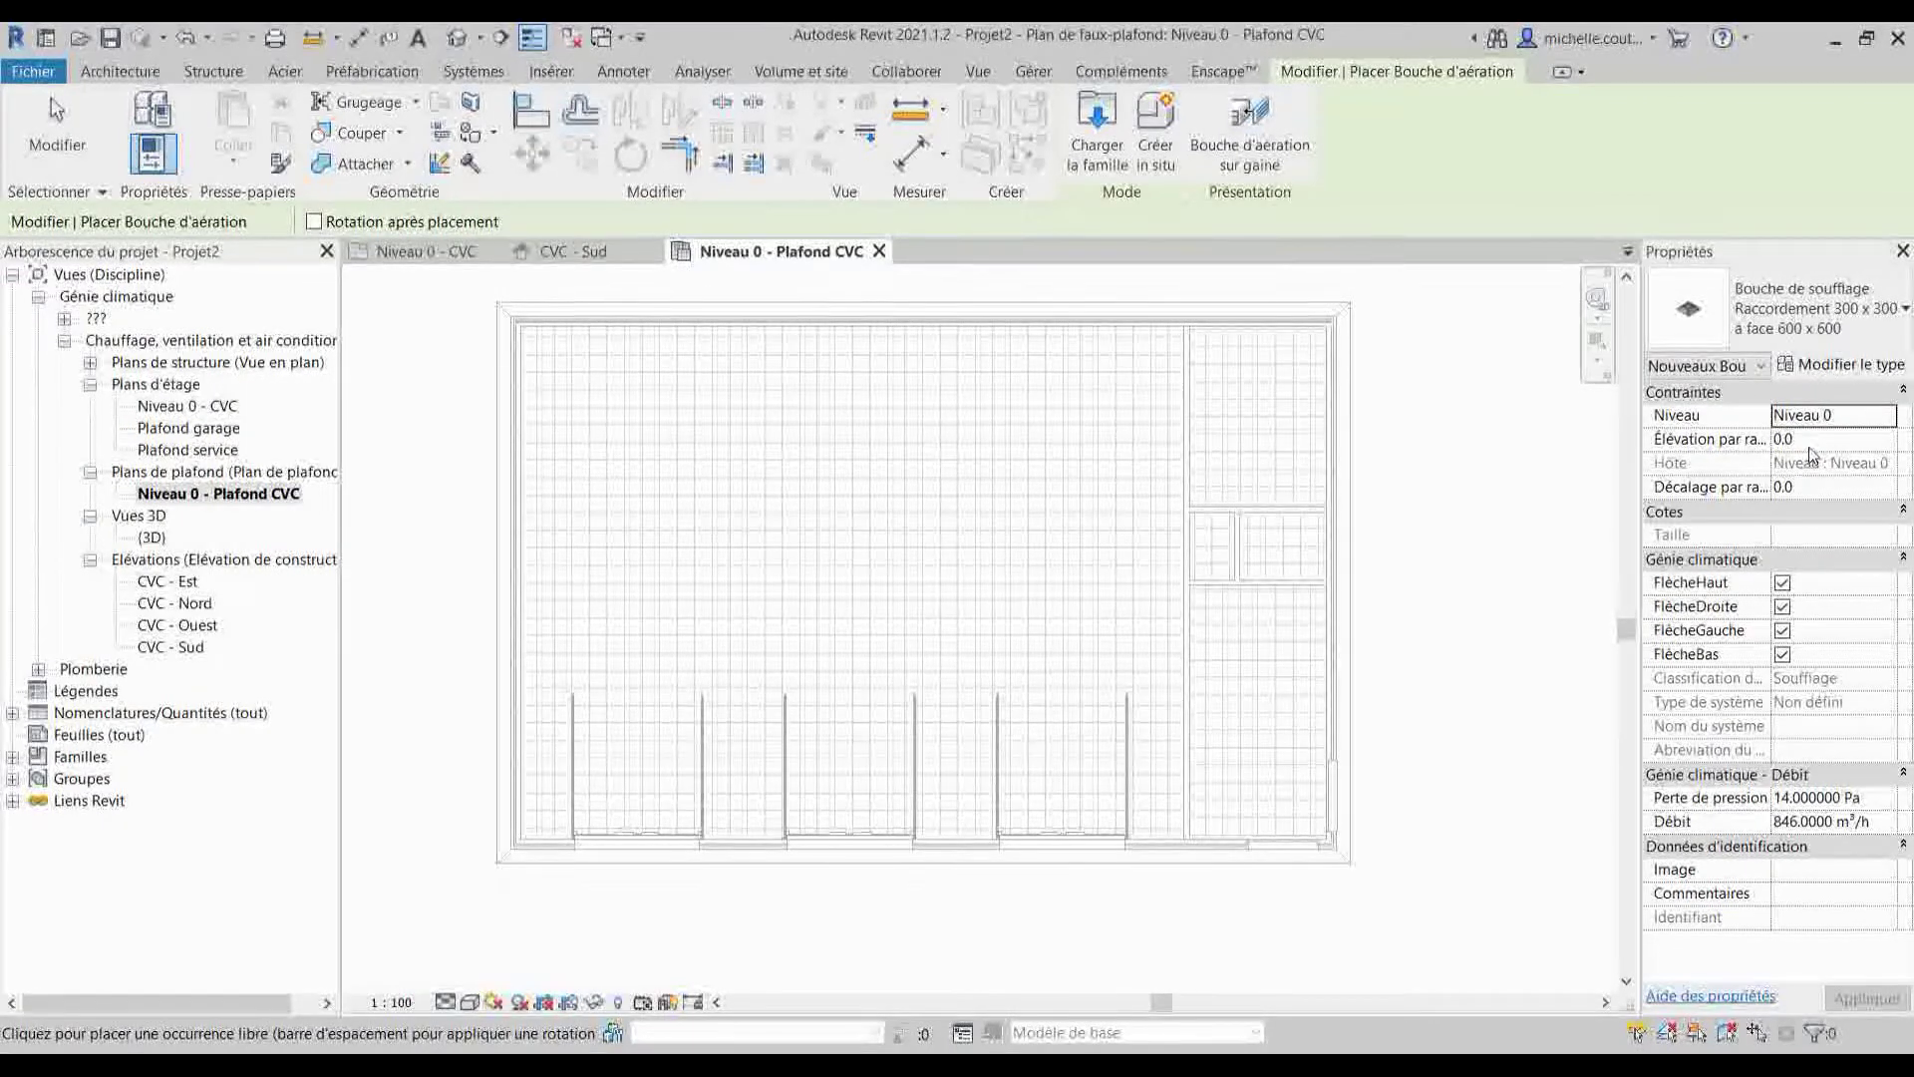
{"action": "left_click", "coordinate": [1856, 415]}
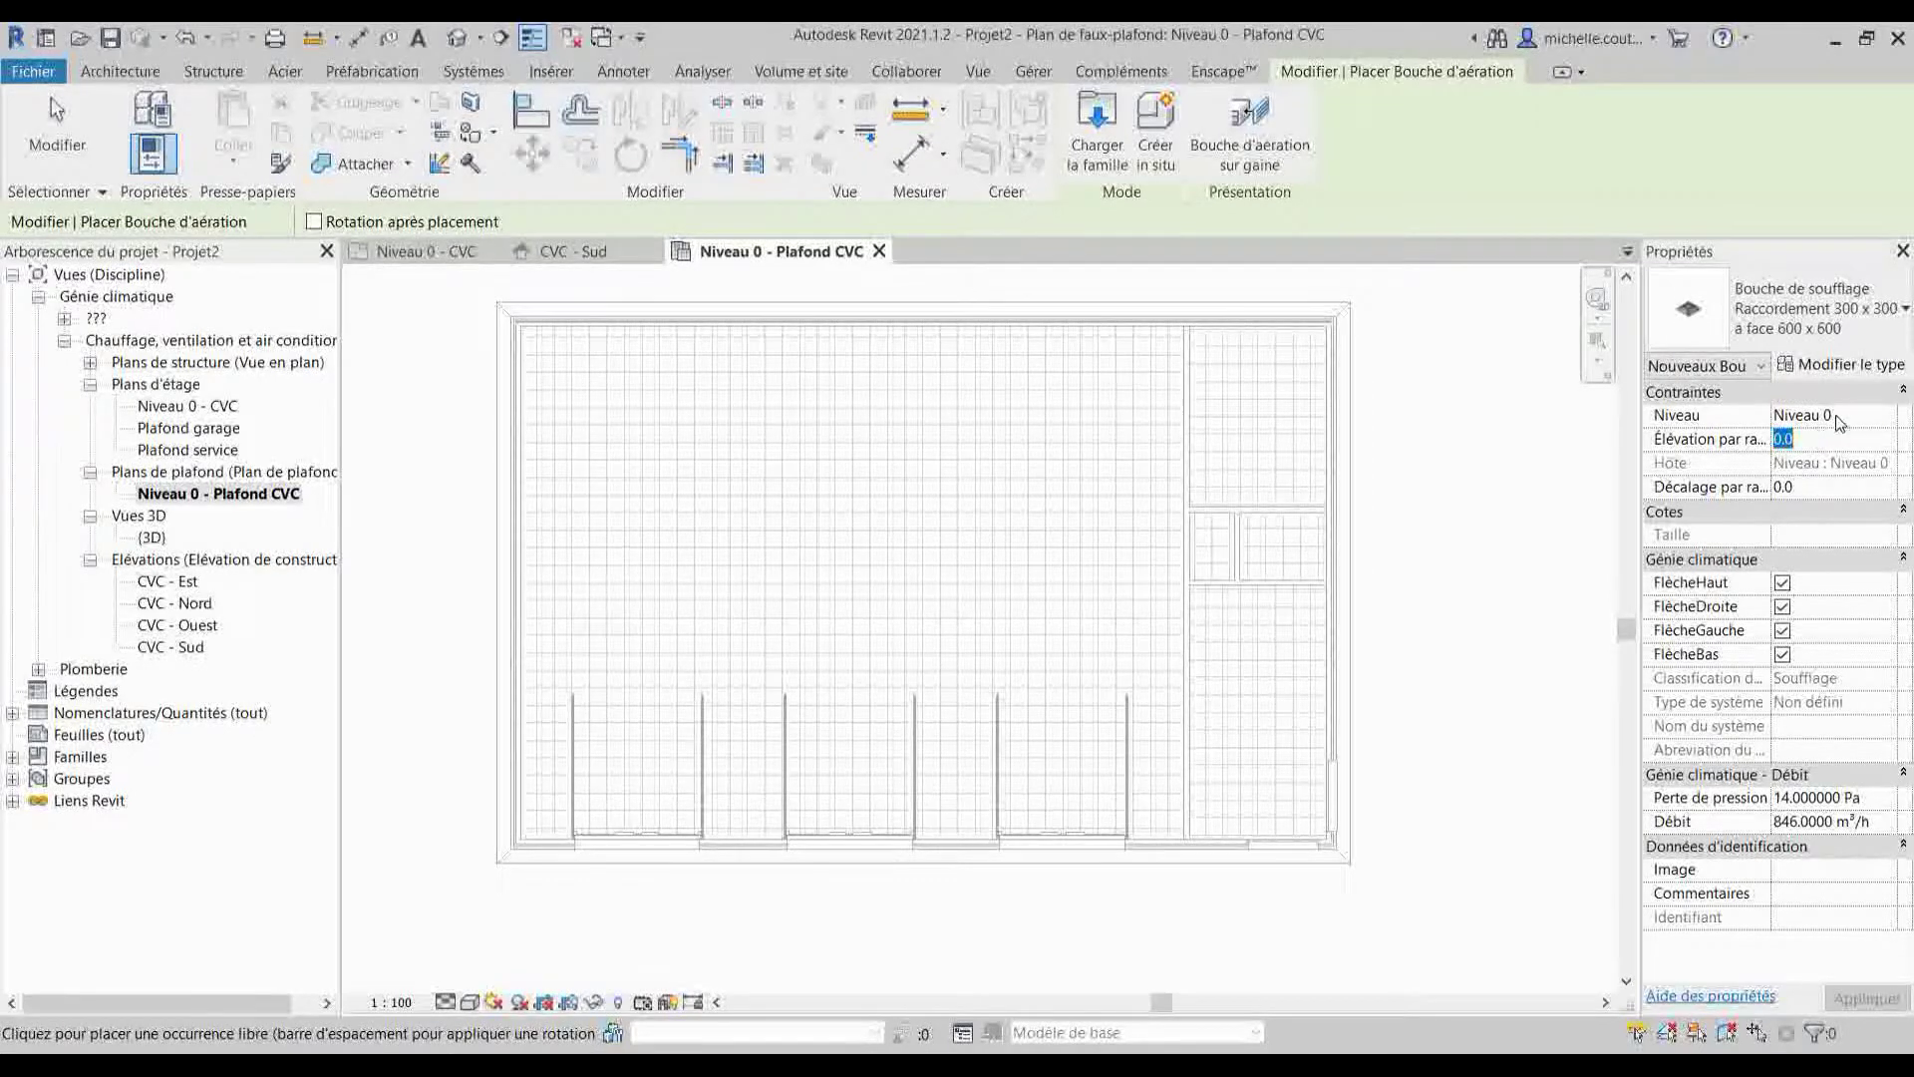
{"action": "left_click", "coordinate": [1888, 416]}
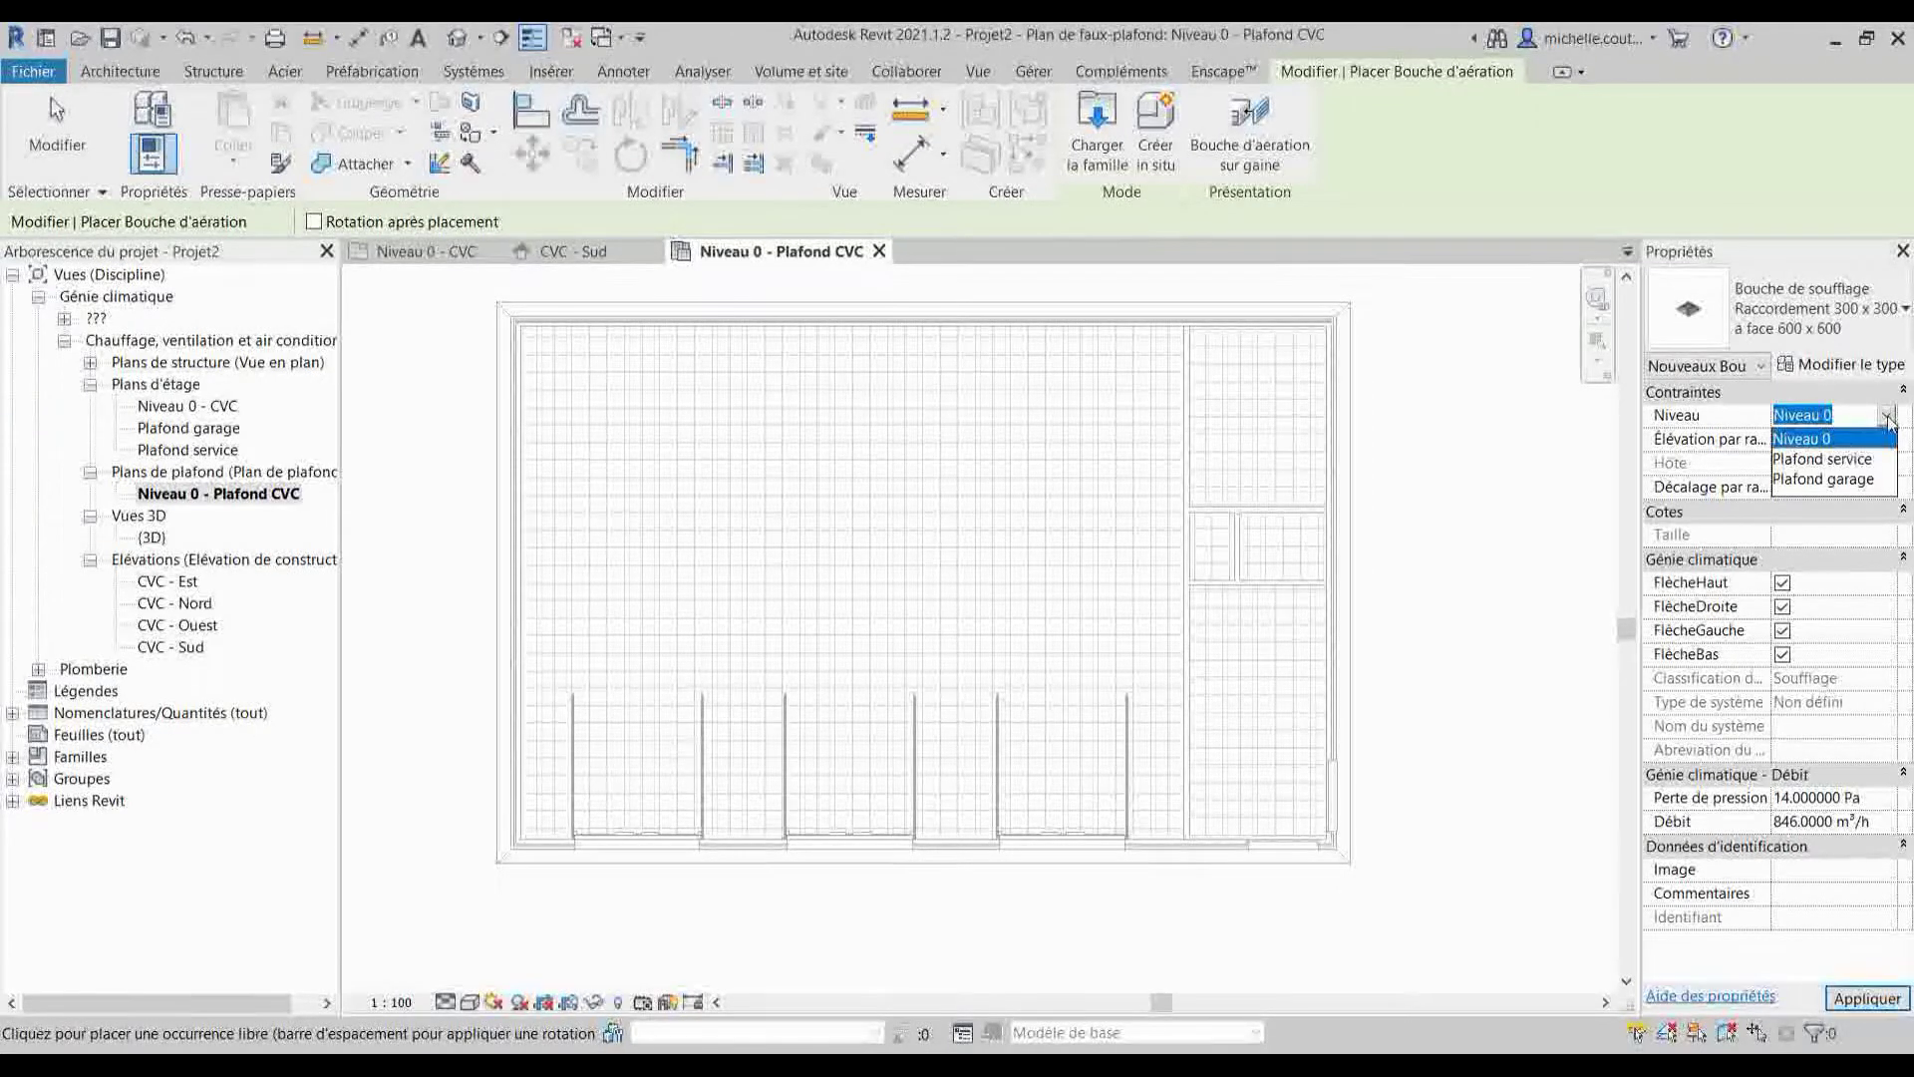
{"action": "left_click", "coordinate": [1823, 480]}
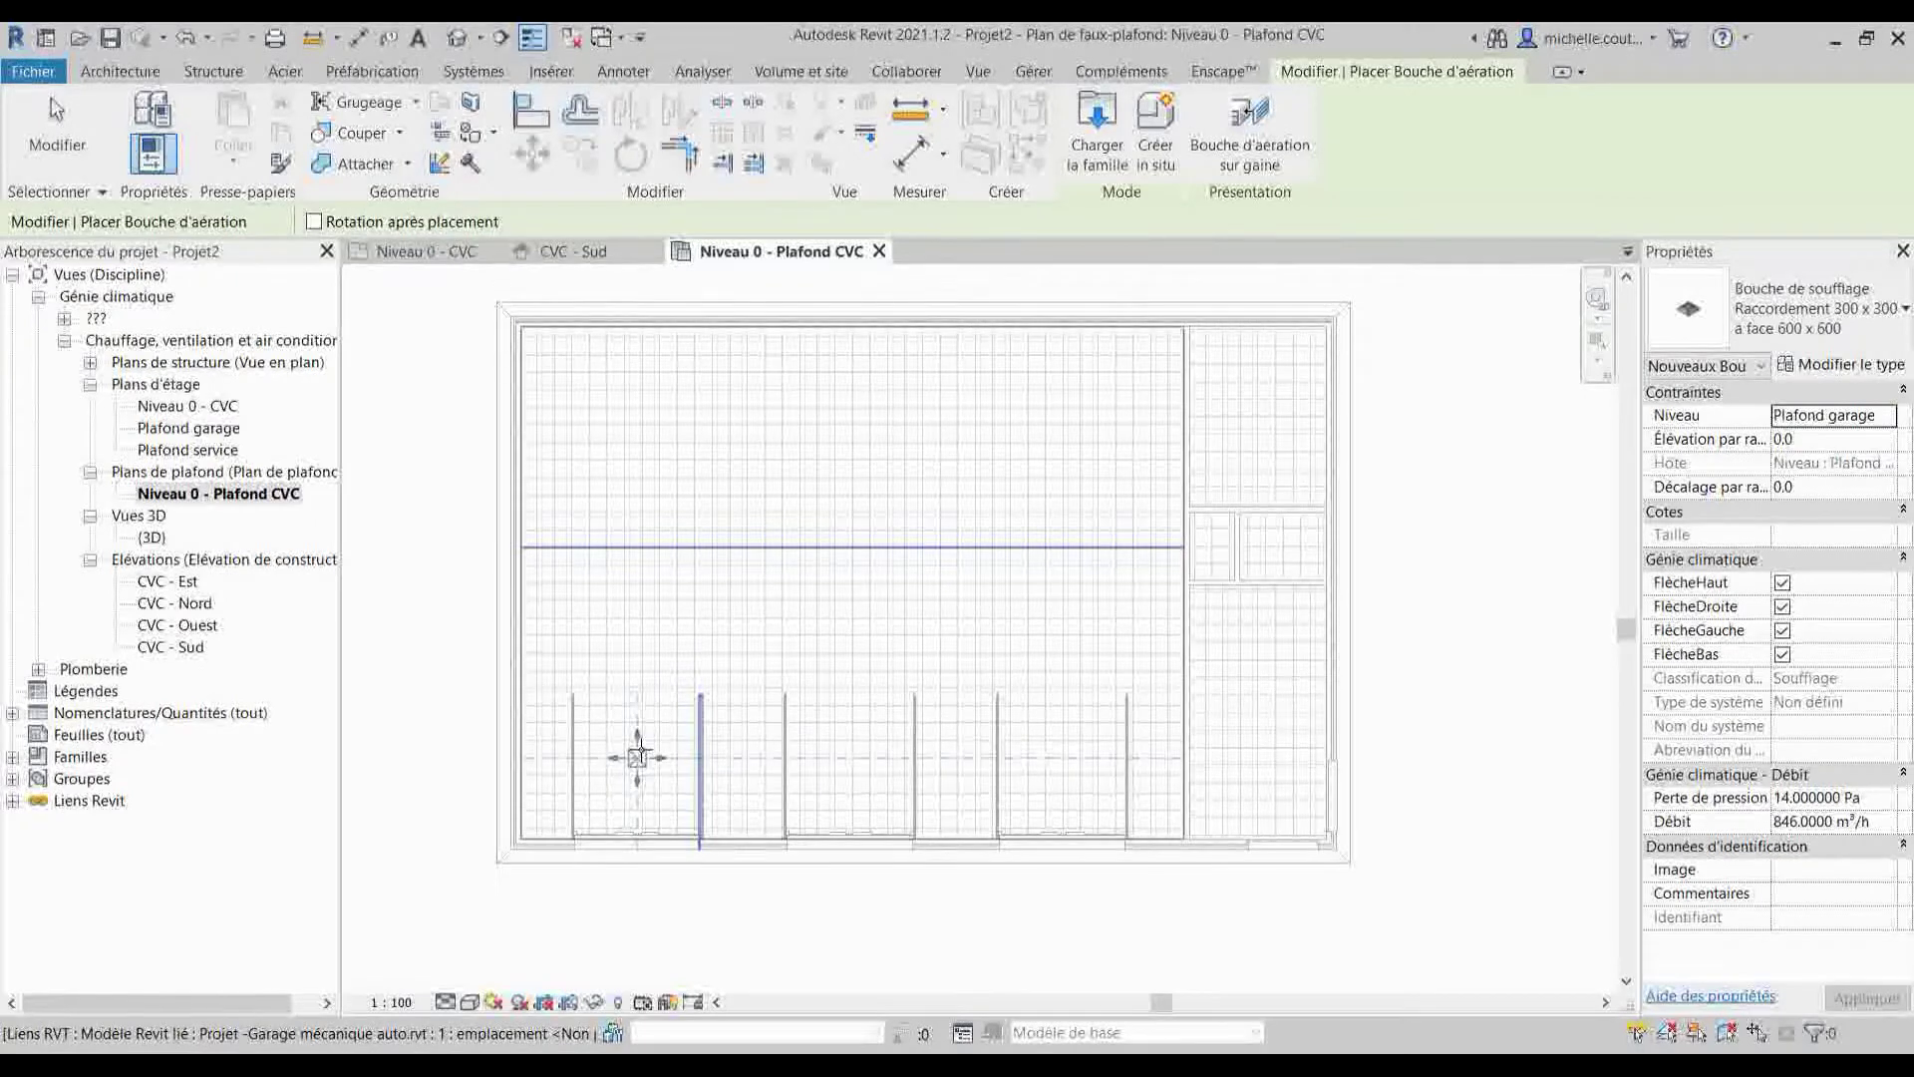
{"action": "left_click", "coordinate": [704, 739]}
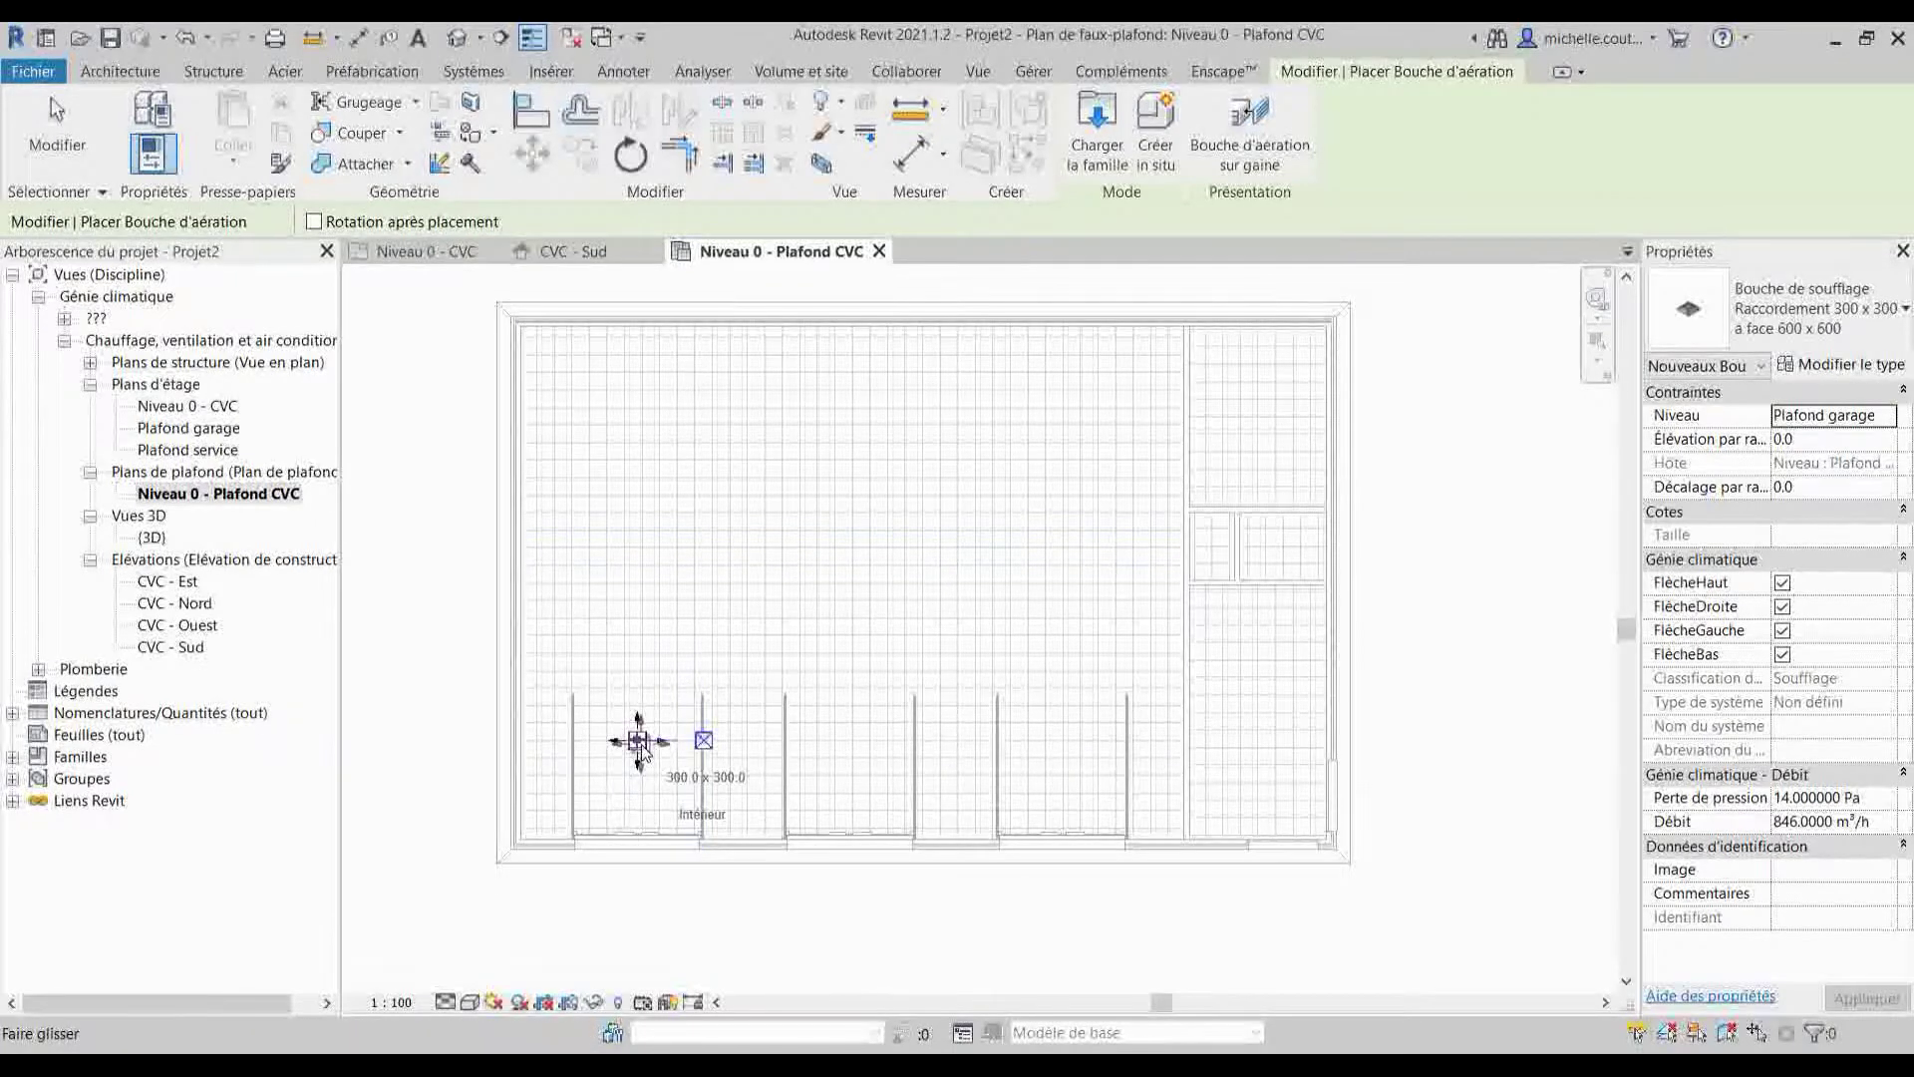
{"action": "left_click", "coordinate": [849, 740]}
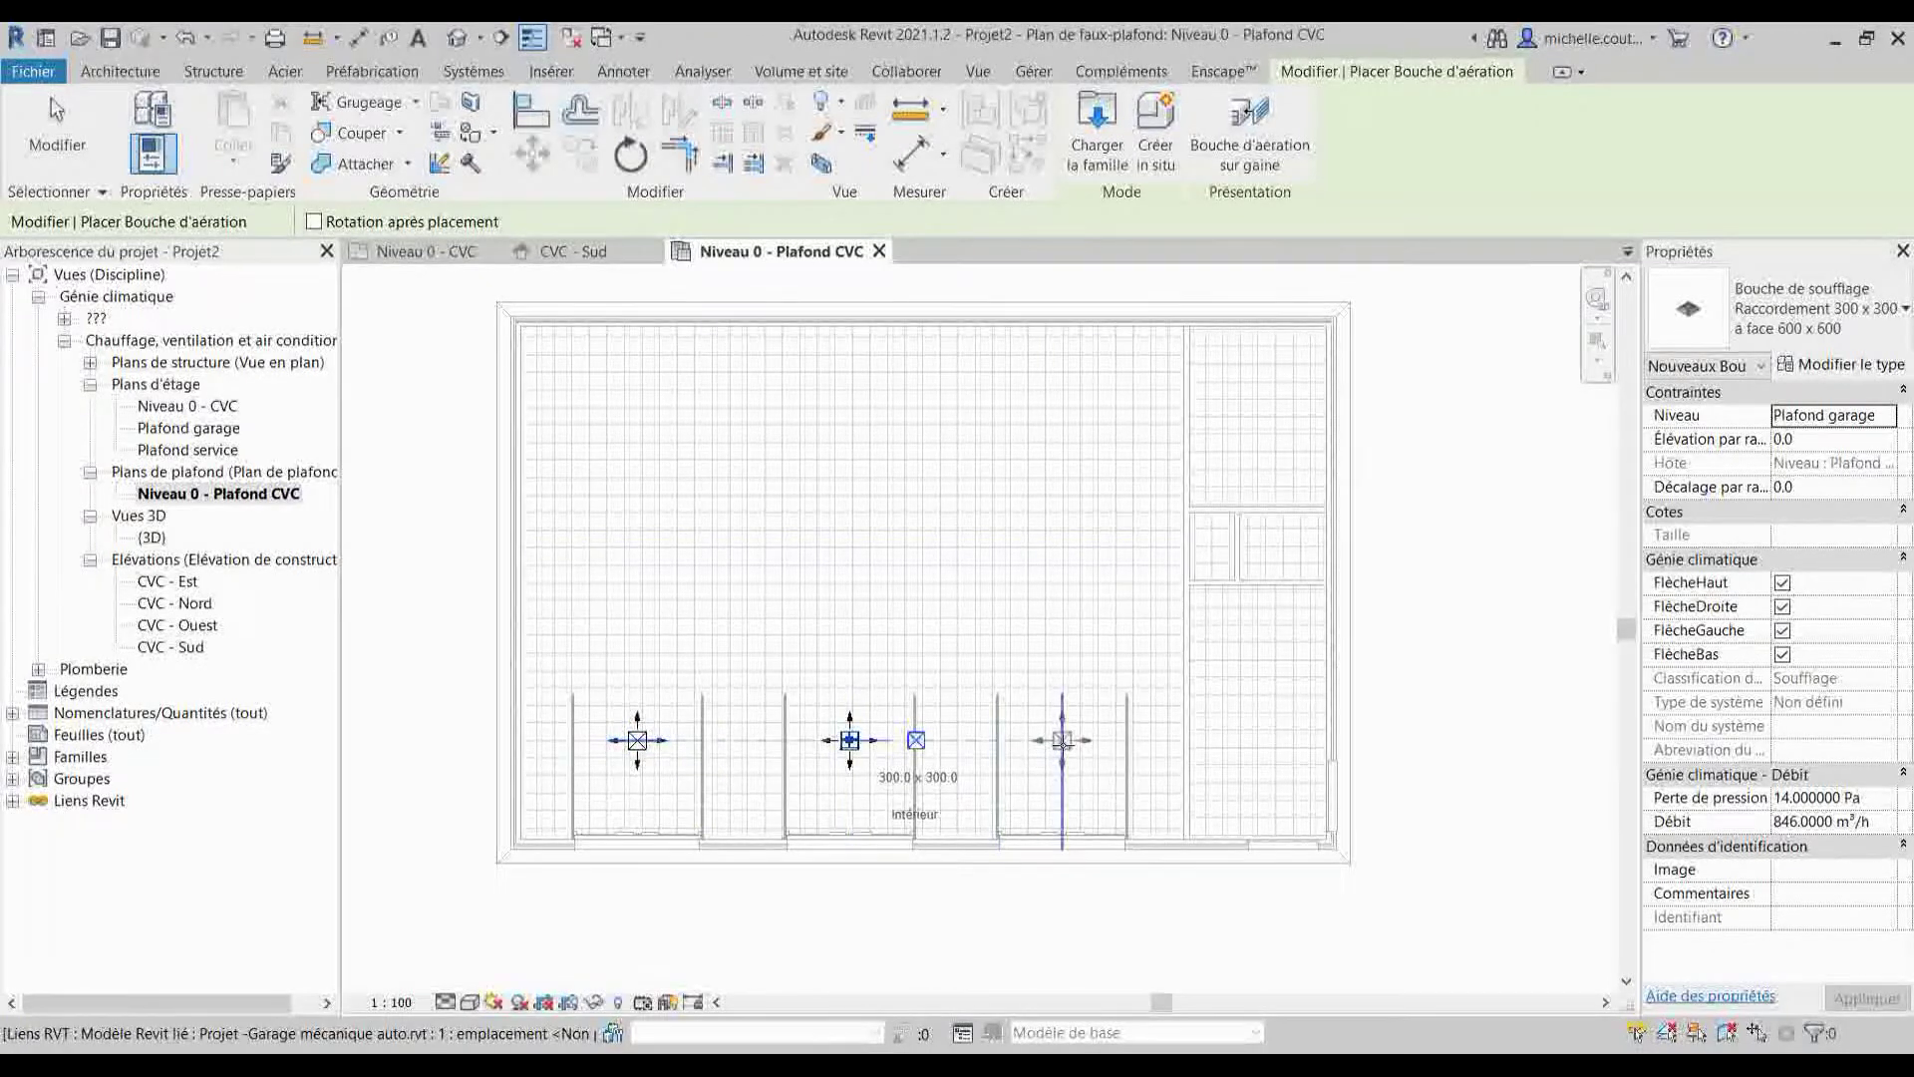
{"action": "left_click", "coordinate": [1061, 740]}
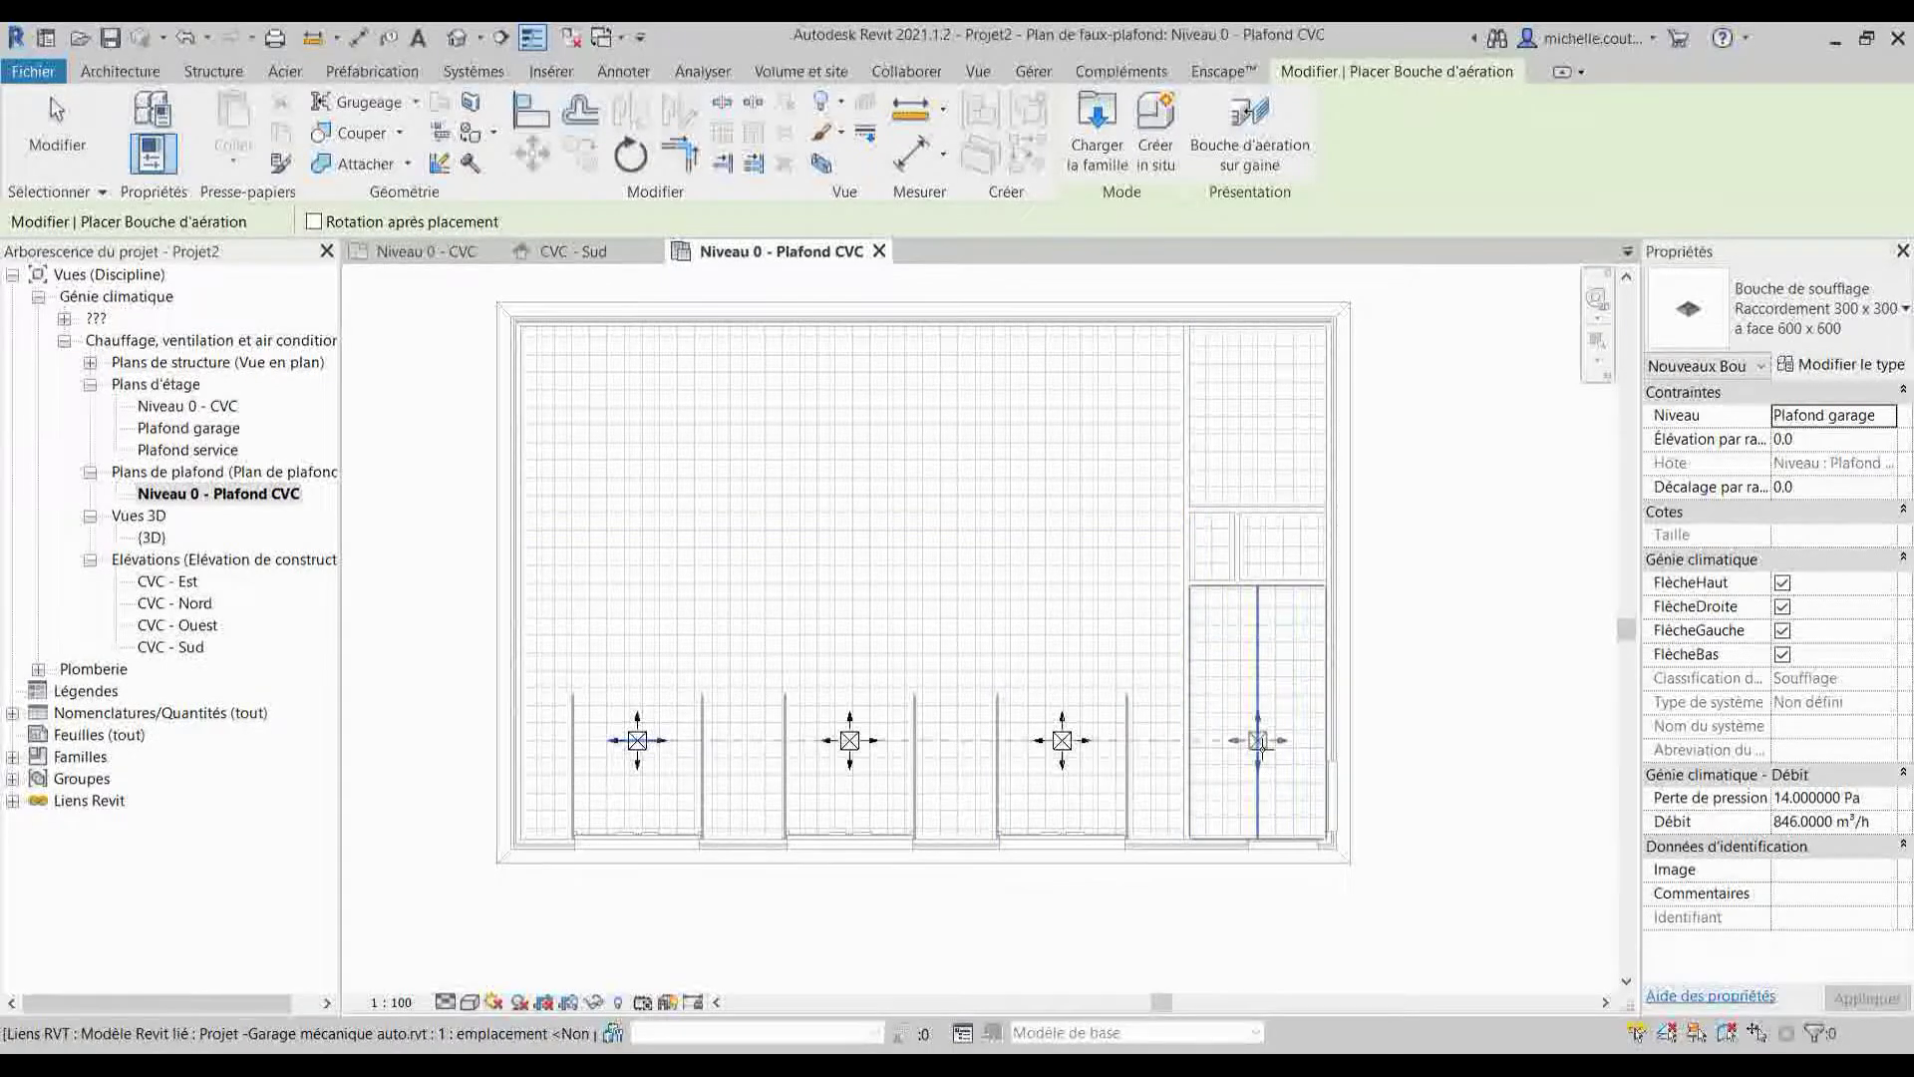
- Place two more Bouche de soufflage air terminals on Plafond garage, one in each of the two large rooms beside the garage
{"action": "left_click", "coordinate": [1258, 659]}
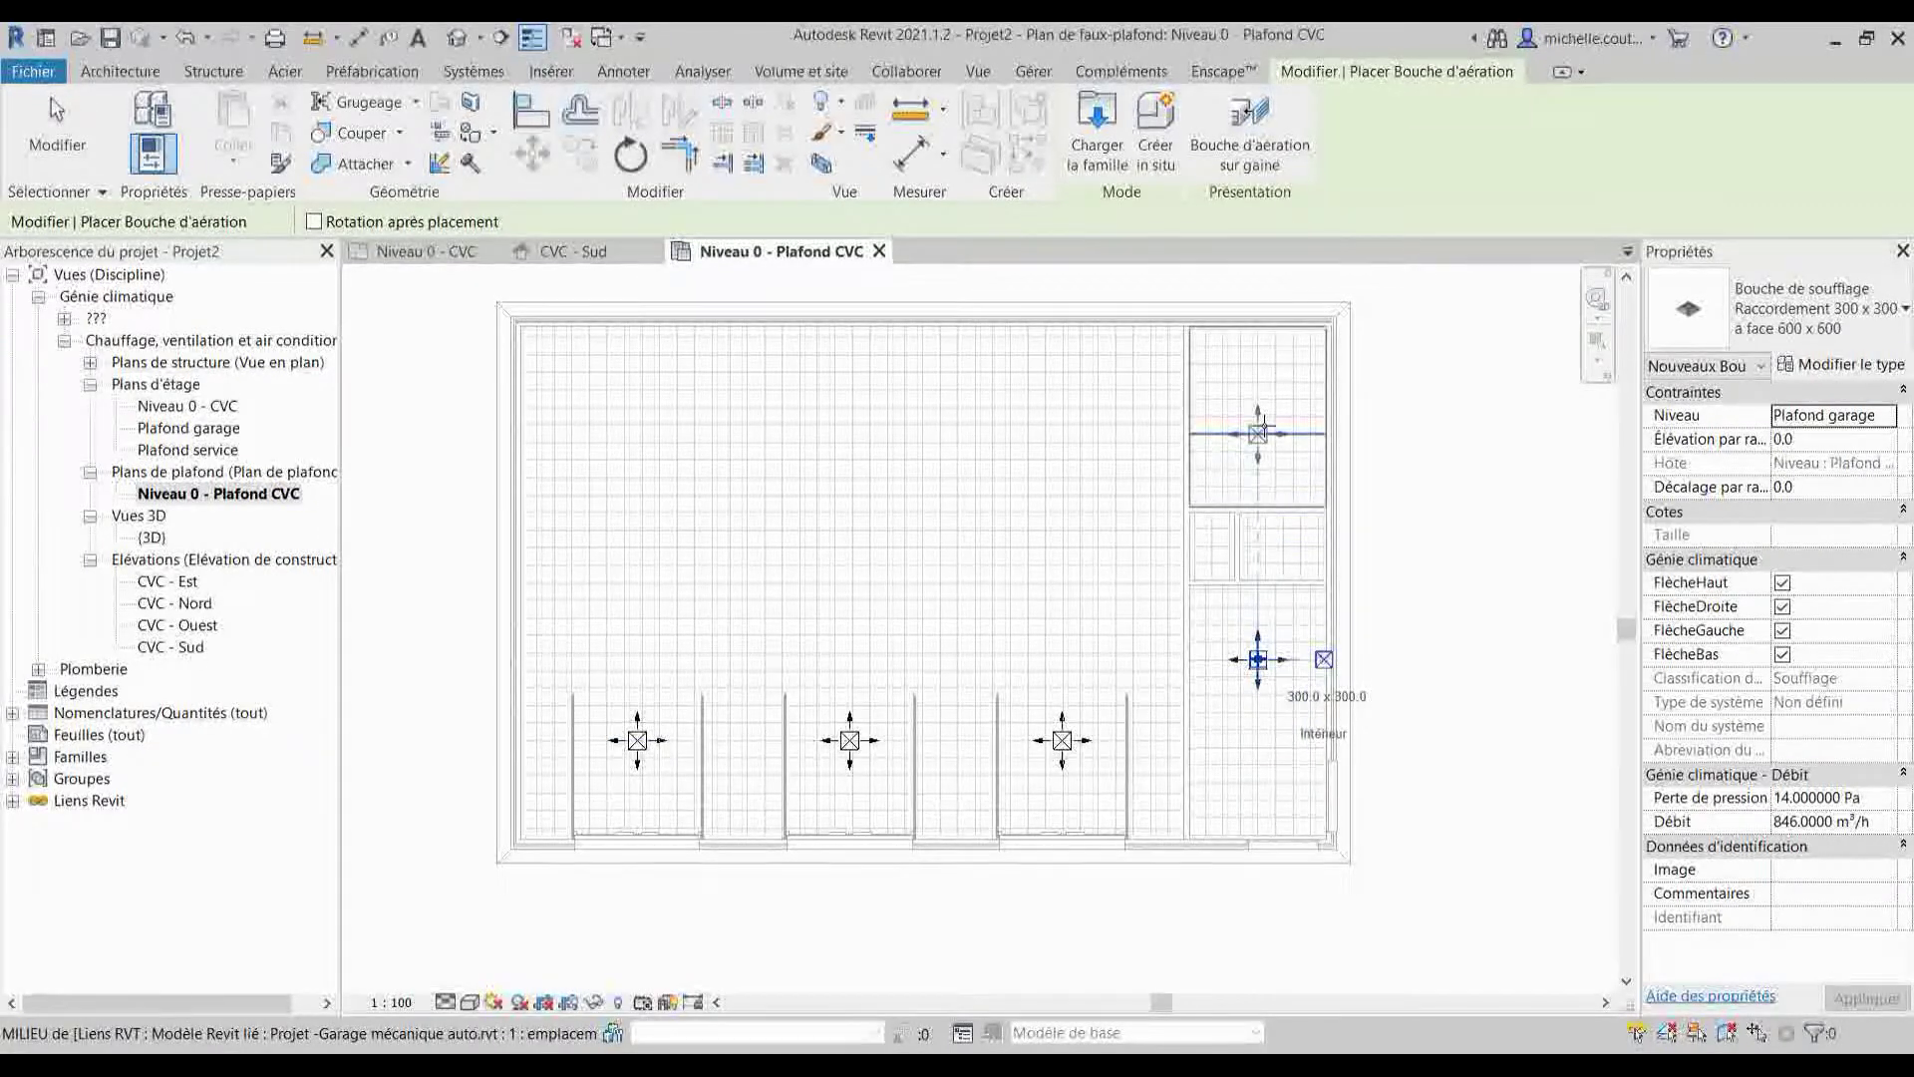
{"action": "left_click", "coordinate": [1258, 399]}
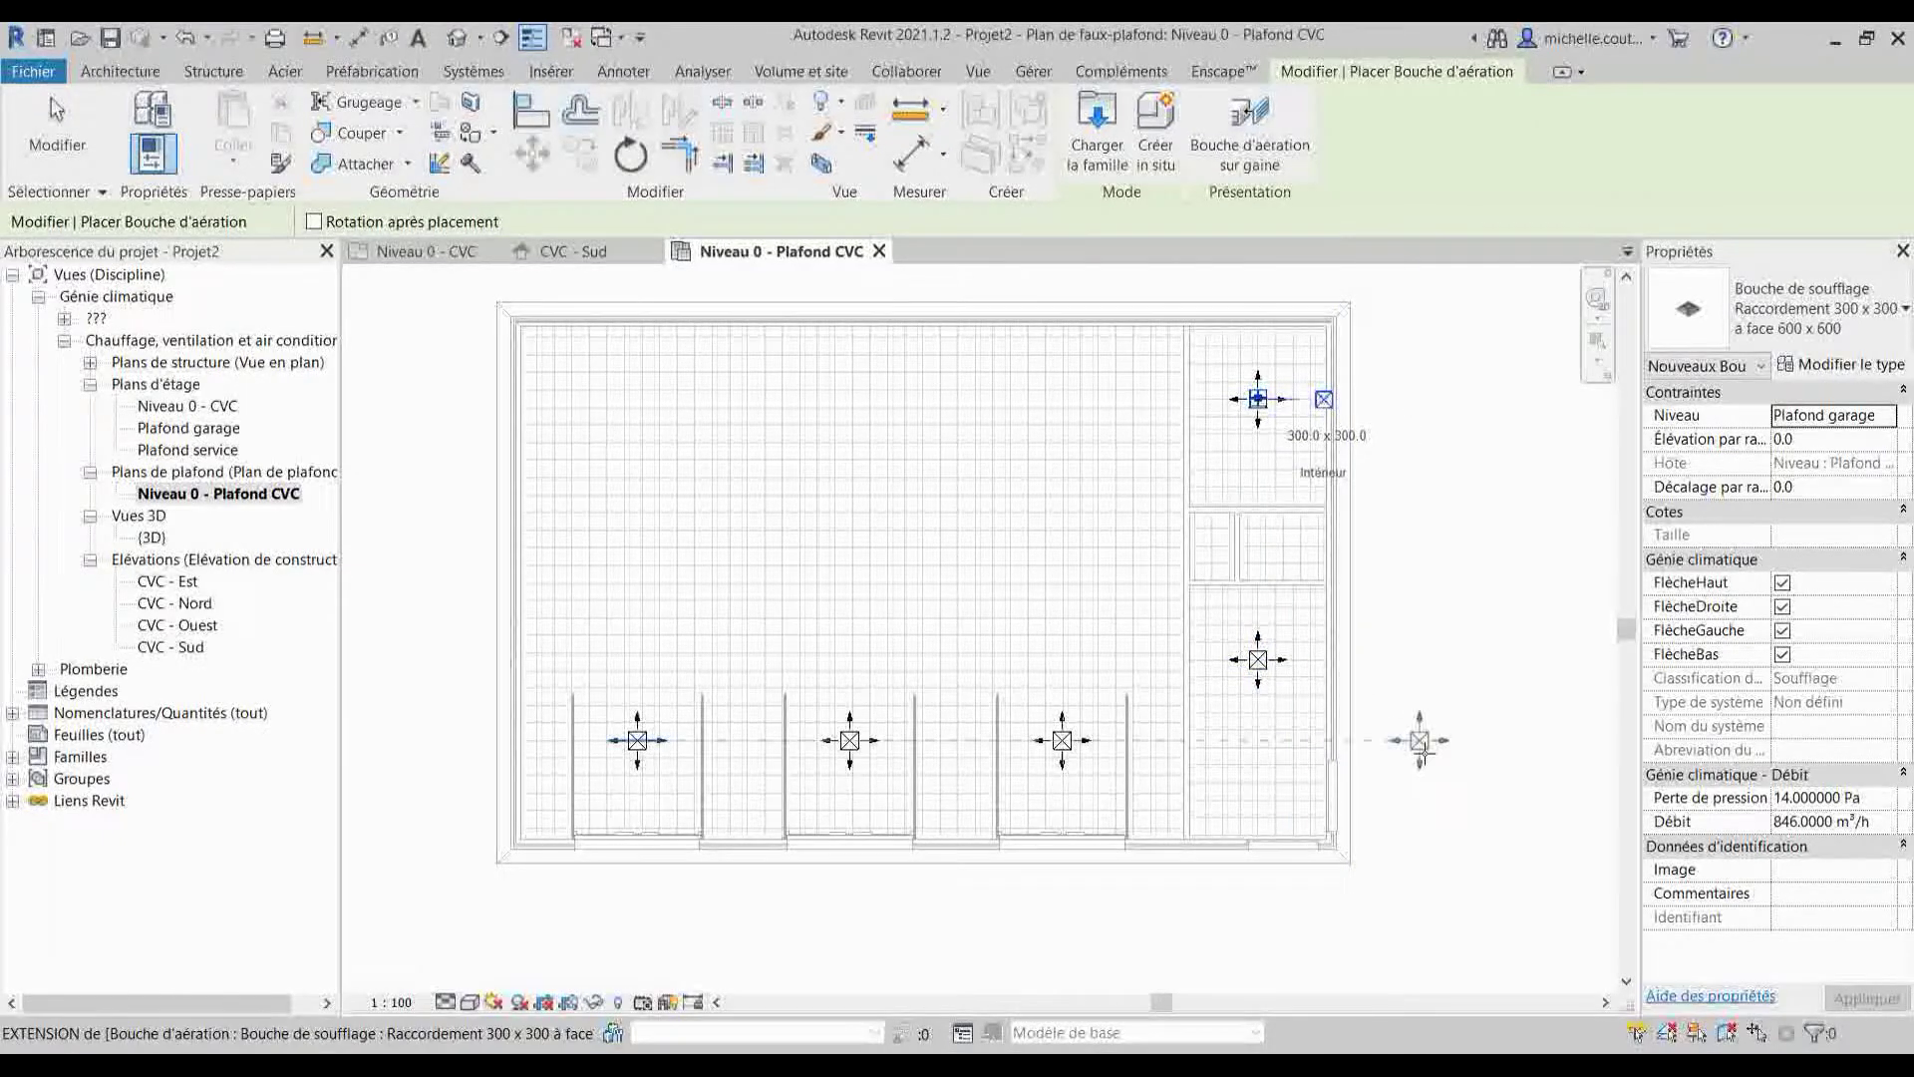
{"action": "key", "text": "Escape"}
{"action": "key", "text": "Escape"}
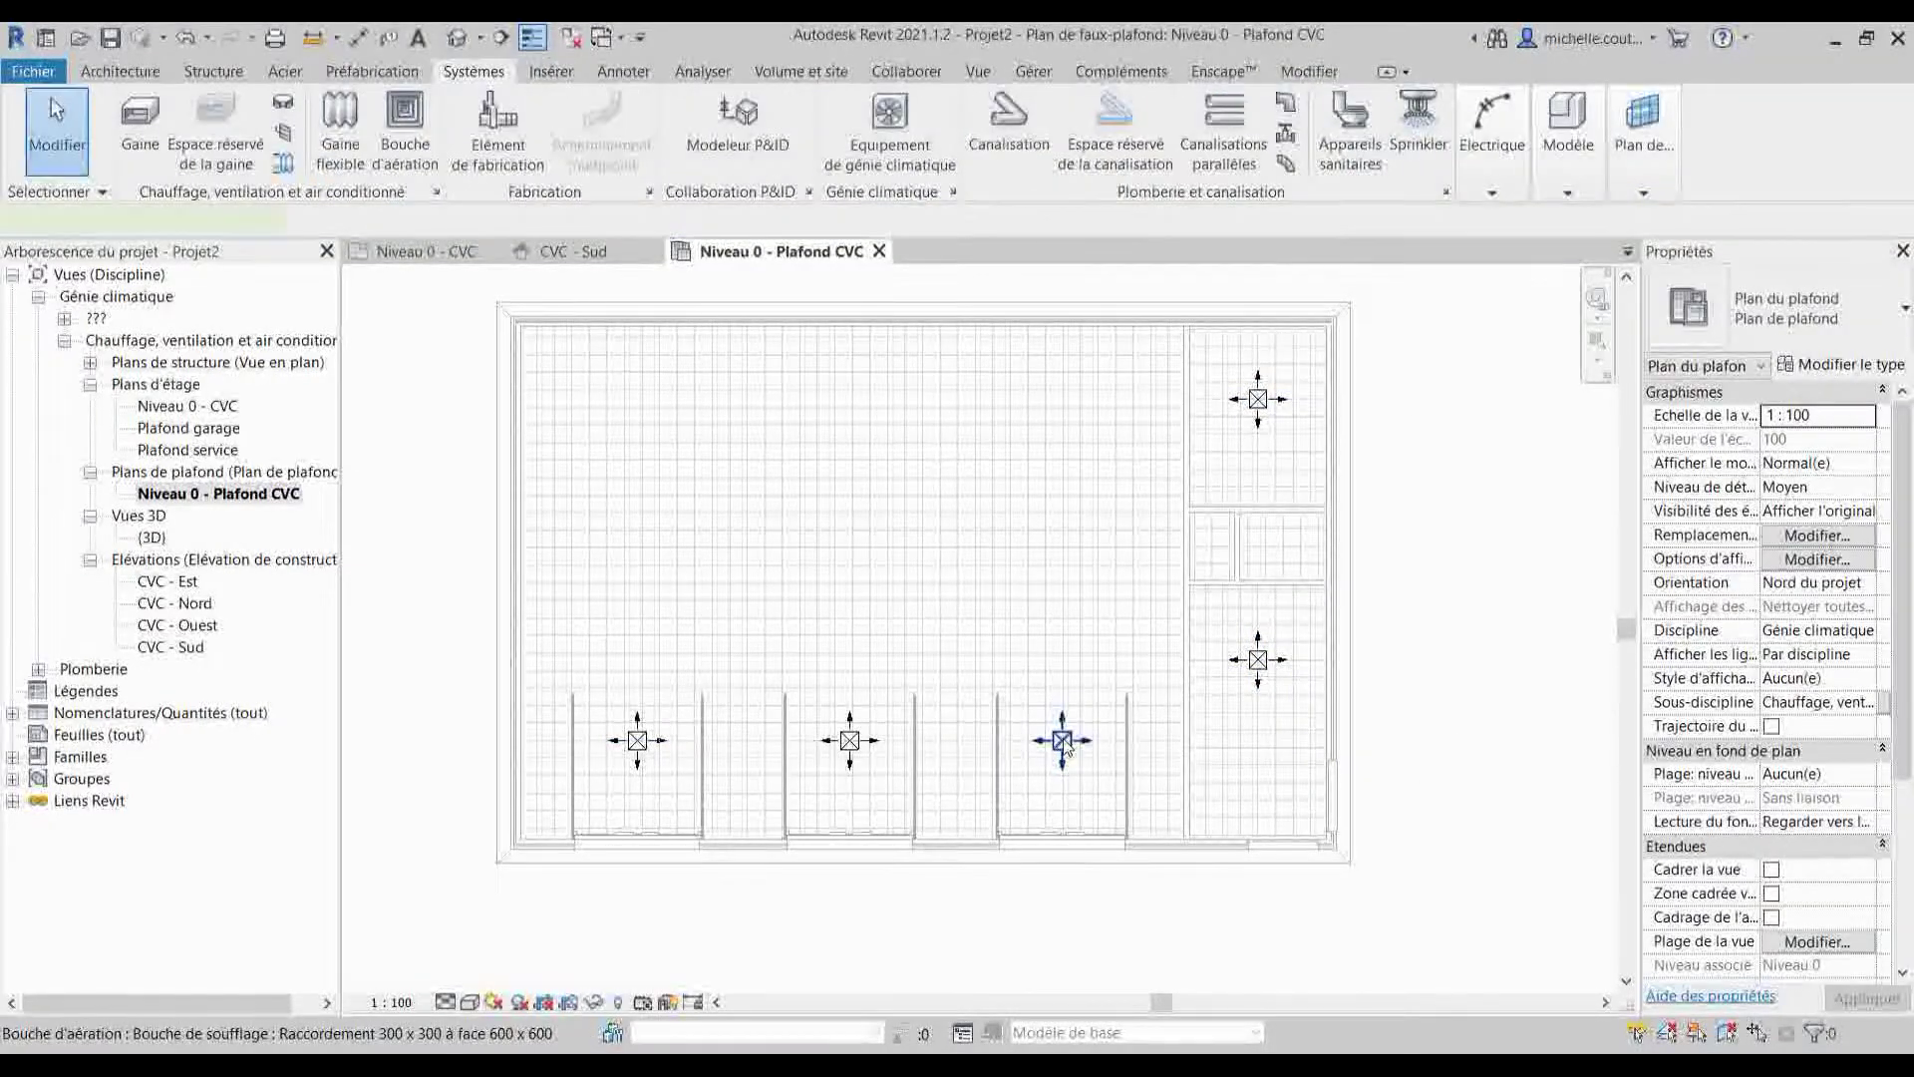
- Move the three garage bay air terminals together straight north, just beyond the open ends of the bays
{"action": "left_click", "coordinate": [1064, 742]}
{"action": "left_click", "coordinate": [637, 740], "text": "ctrl"}
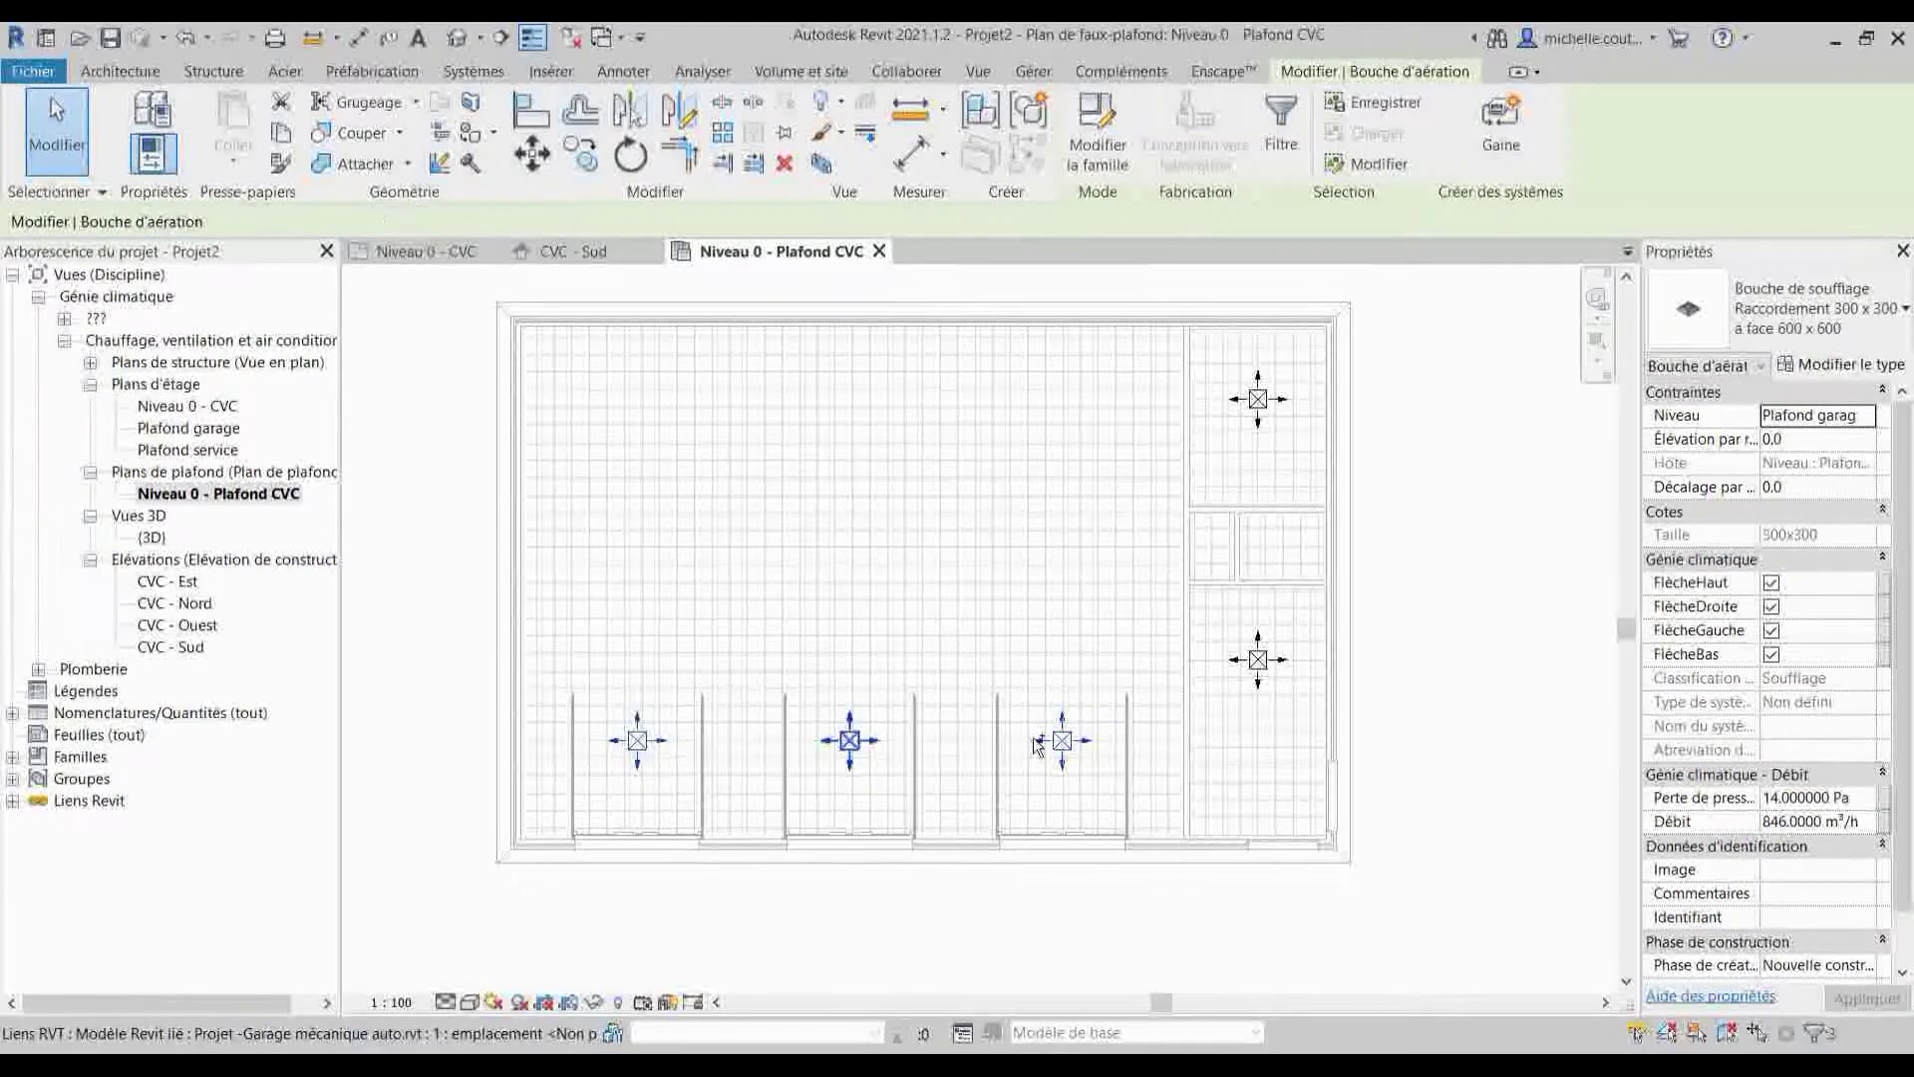
{"action": "left_click", "coordinate": [533, 156]}
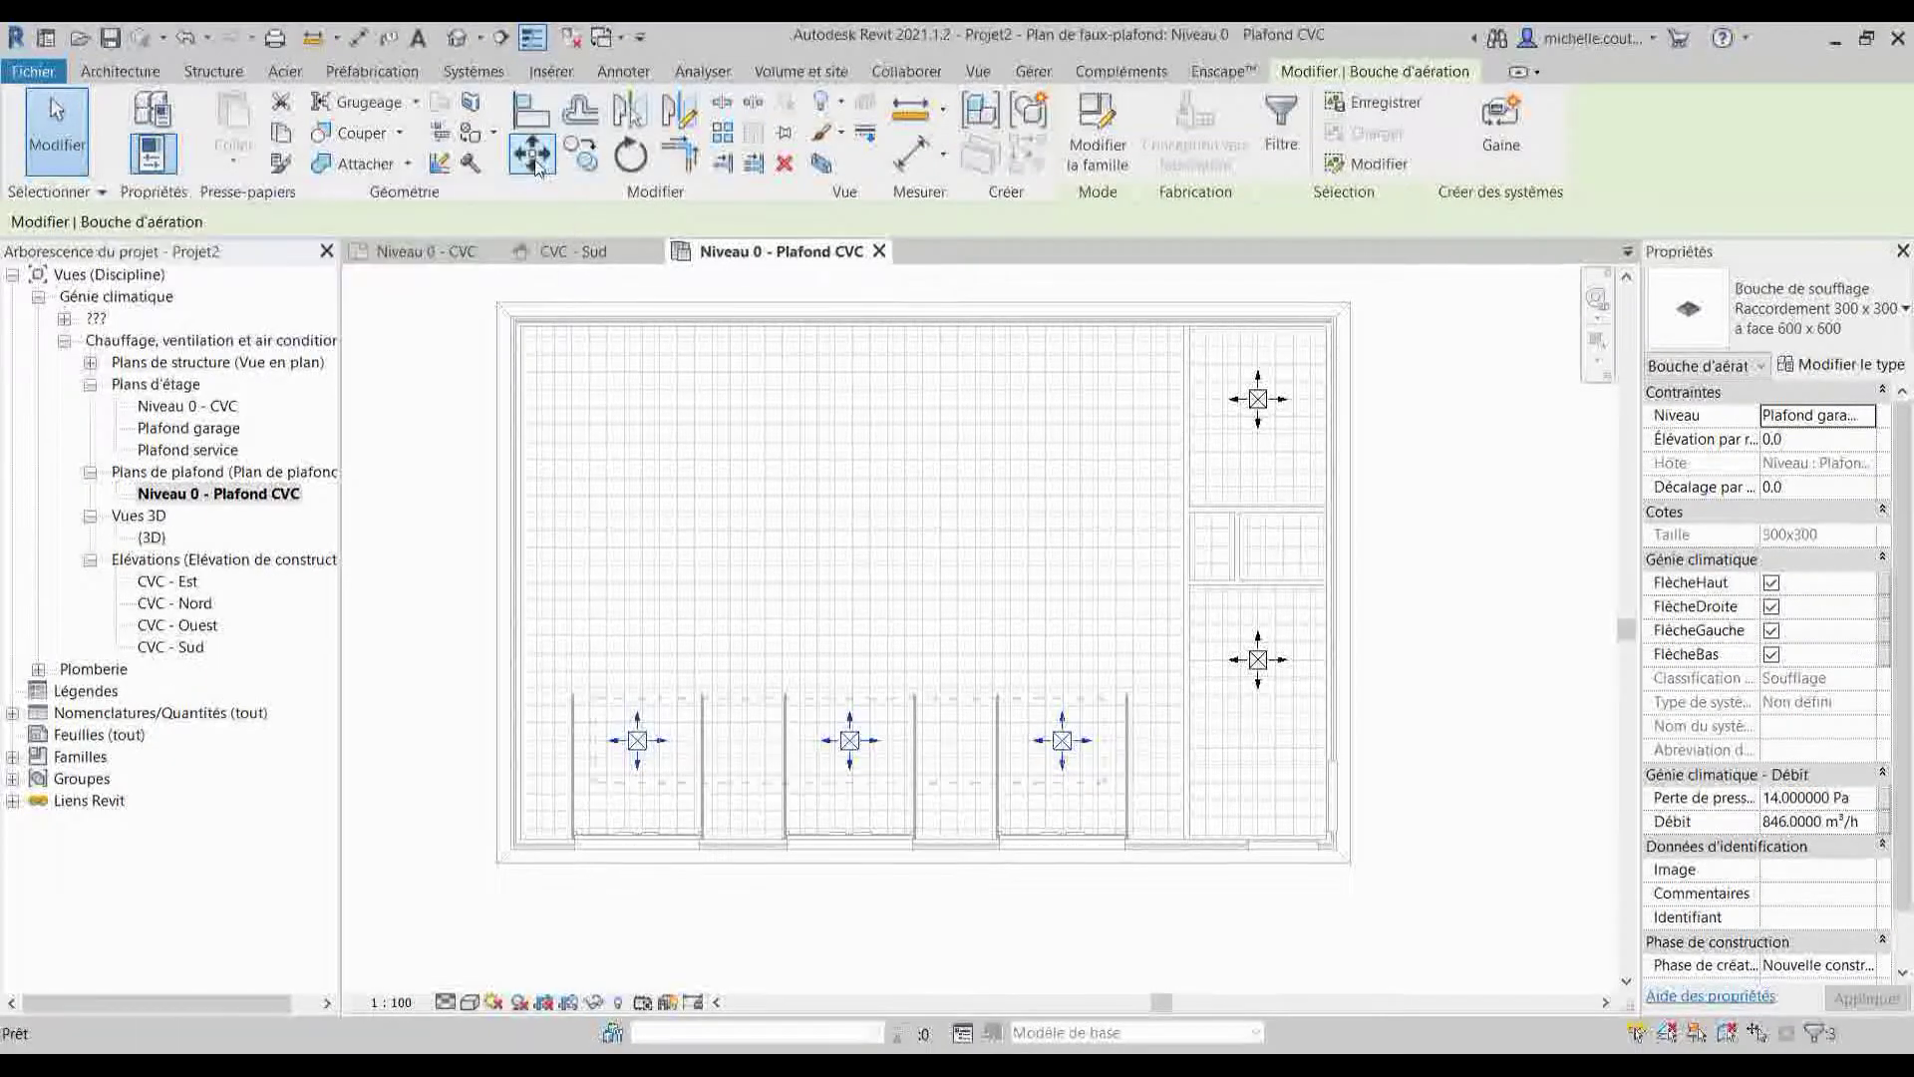
{"action": "left_click", "coordinate": [430, 749]}
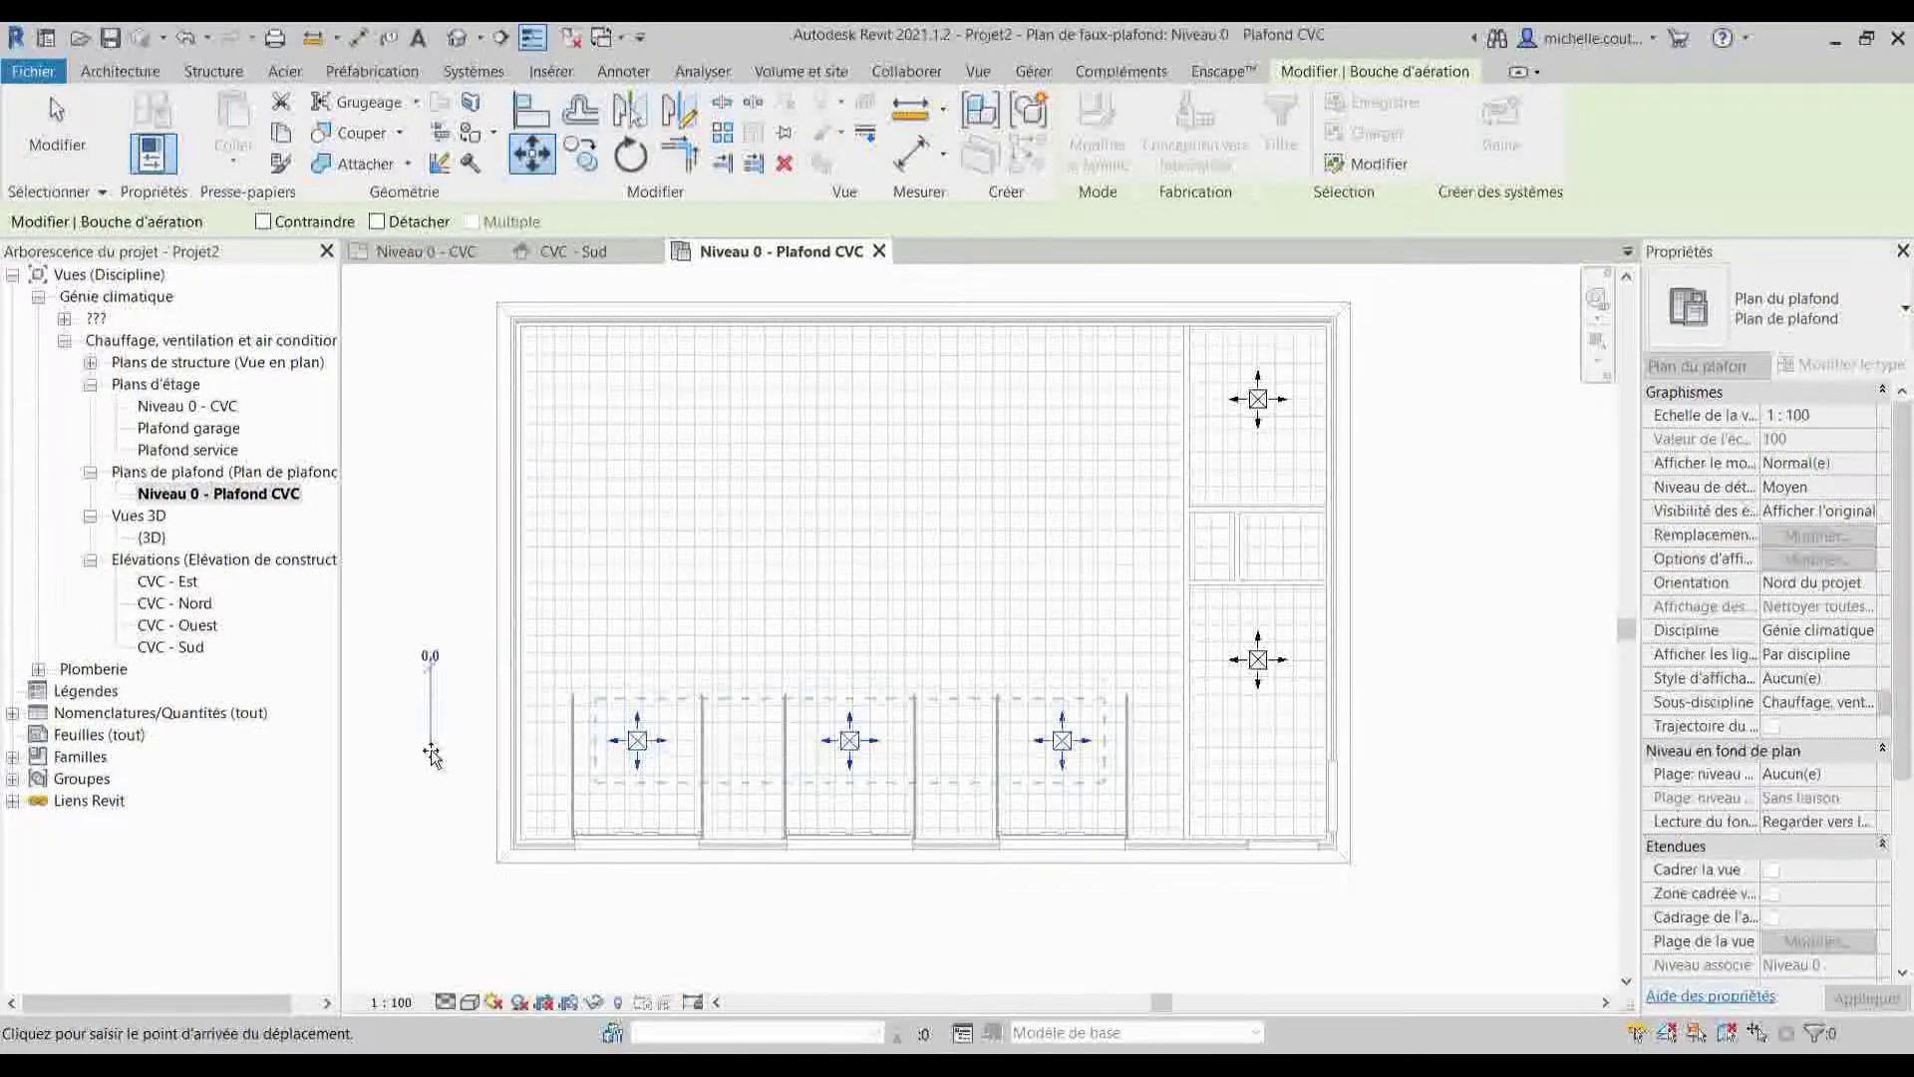
{"action": "left_click", "coordinate": [431, 658]}
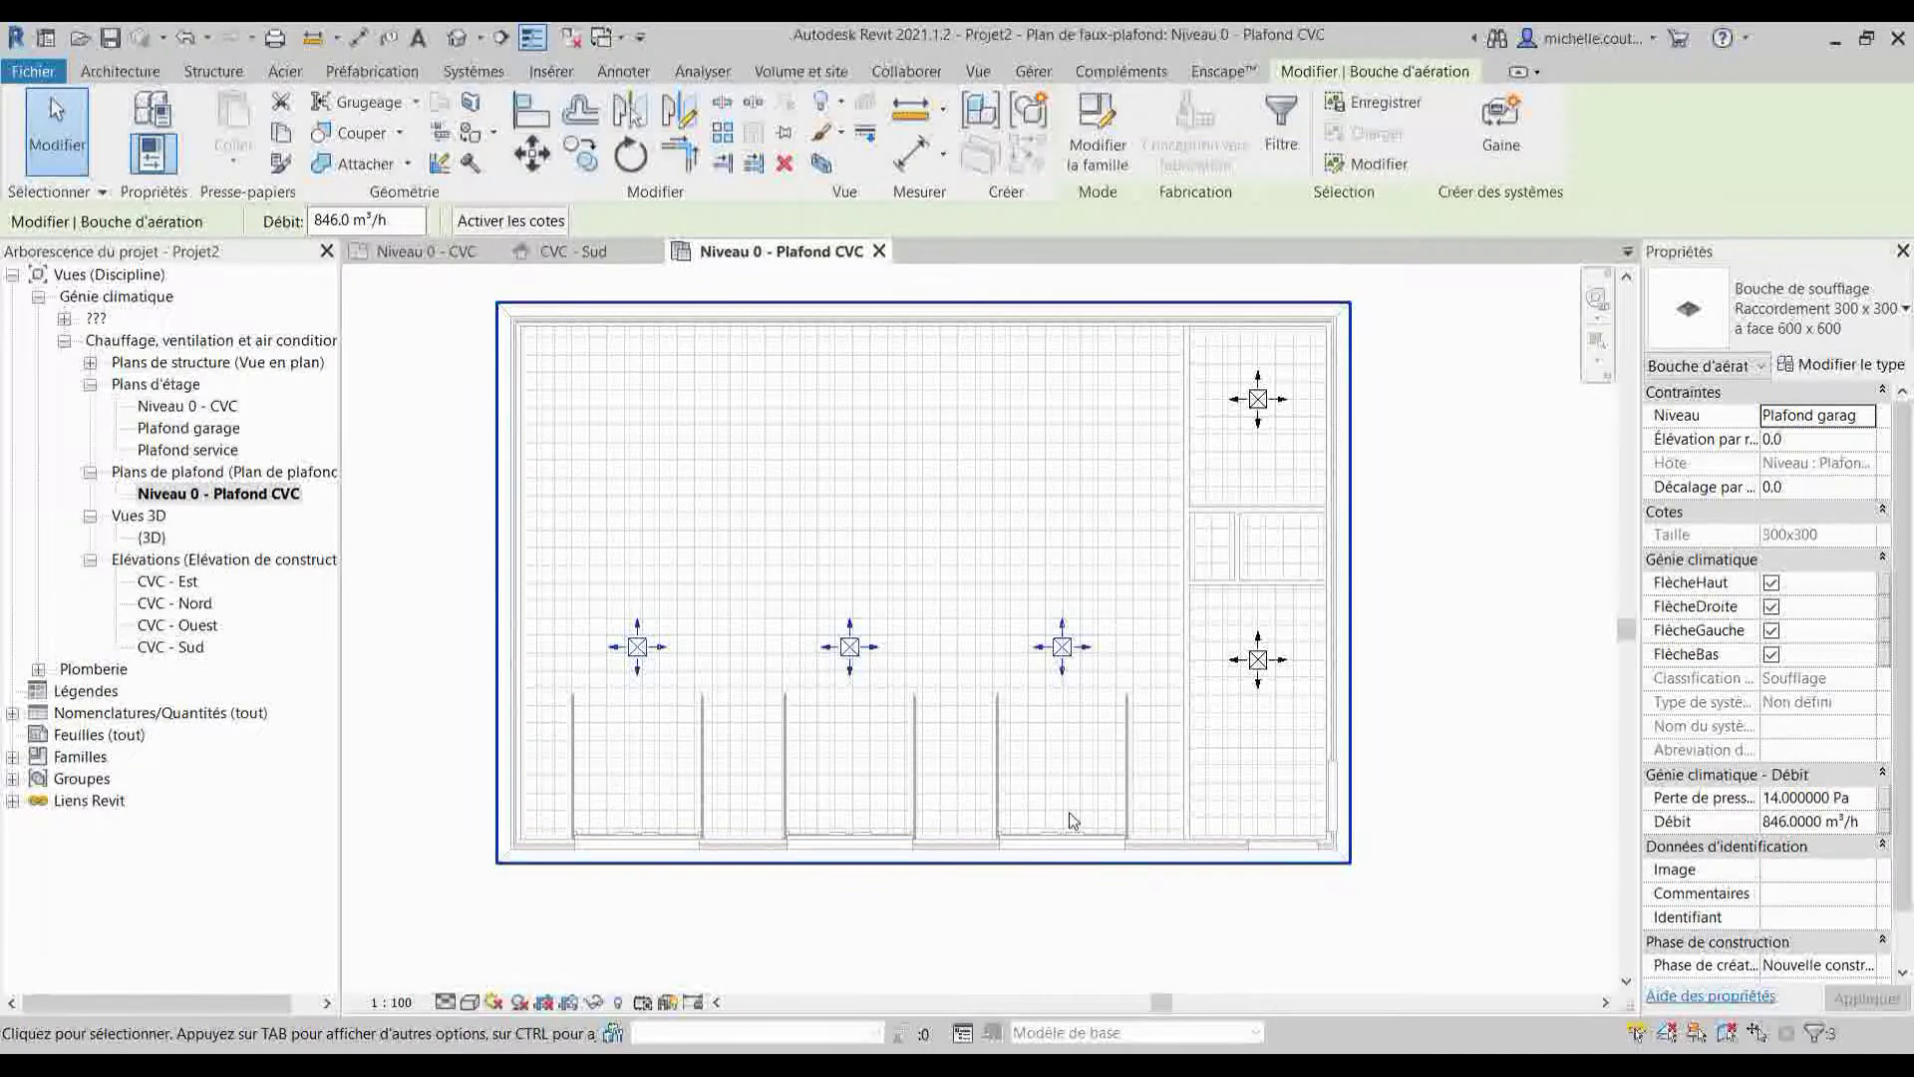
{"action": "left_click", "coordinate": [1355, 827]}
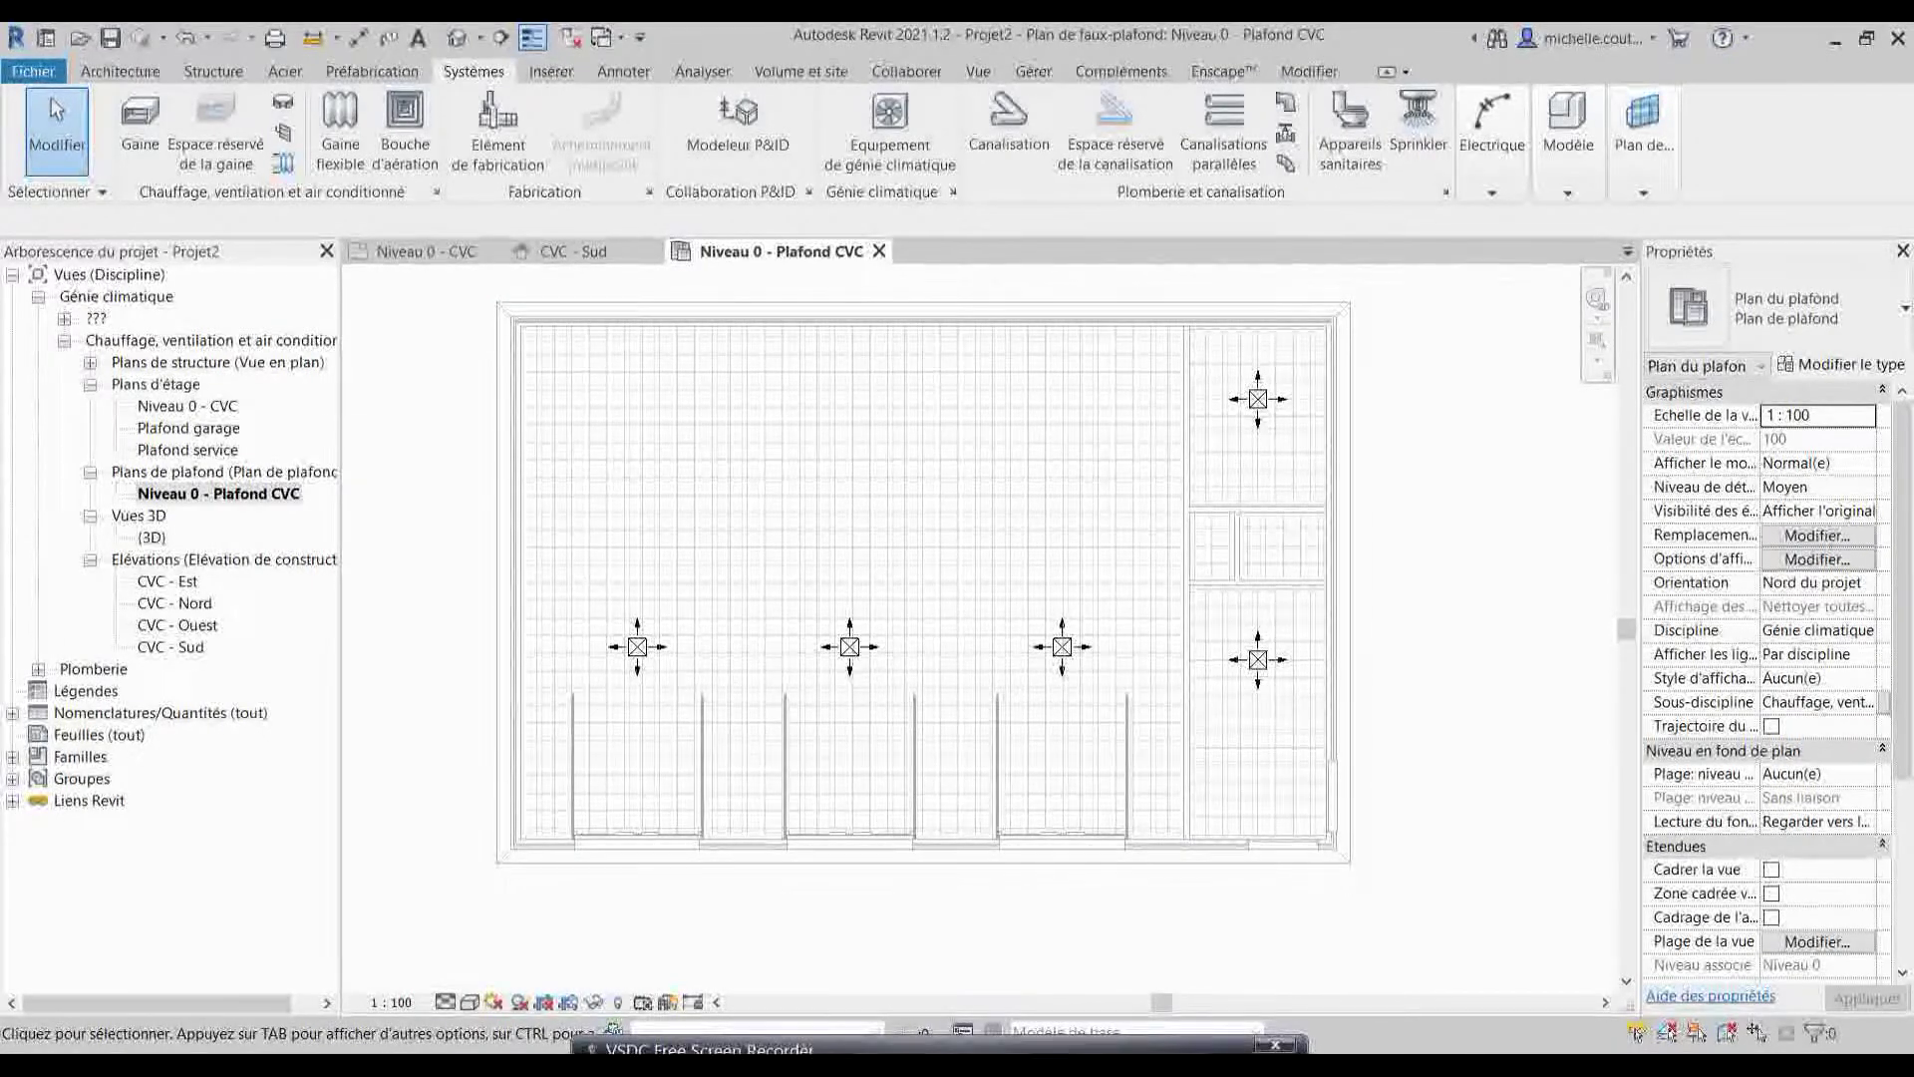
{"action": "mouse_move", "coordinate": [903, 922]}
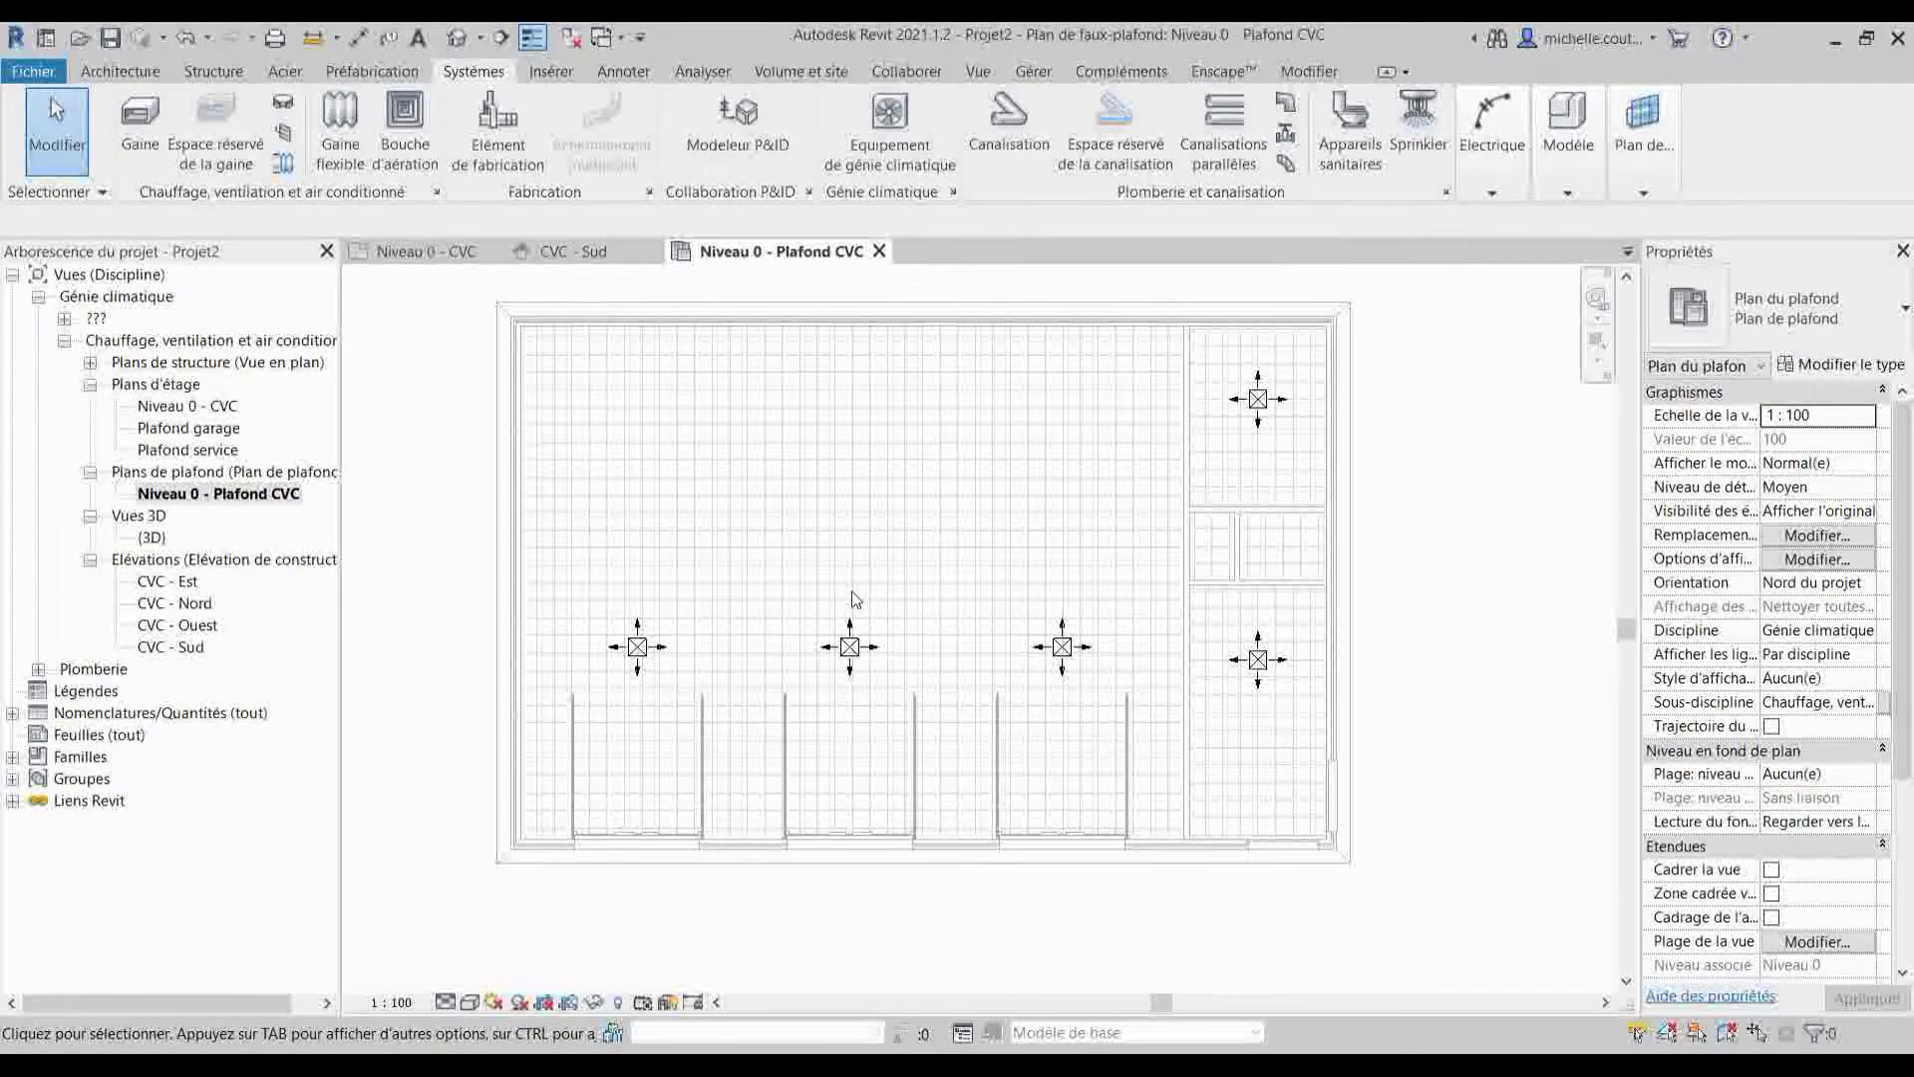
- Try to place mechanical equipment Unité VAV - Alimentée par ventilateur parallèle, type Taille 2 - Entrée 150 mm, on Niveau 0 near the garage's west wall
{"action": "left_click", "coordinate": [893, 135]}
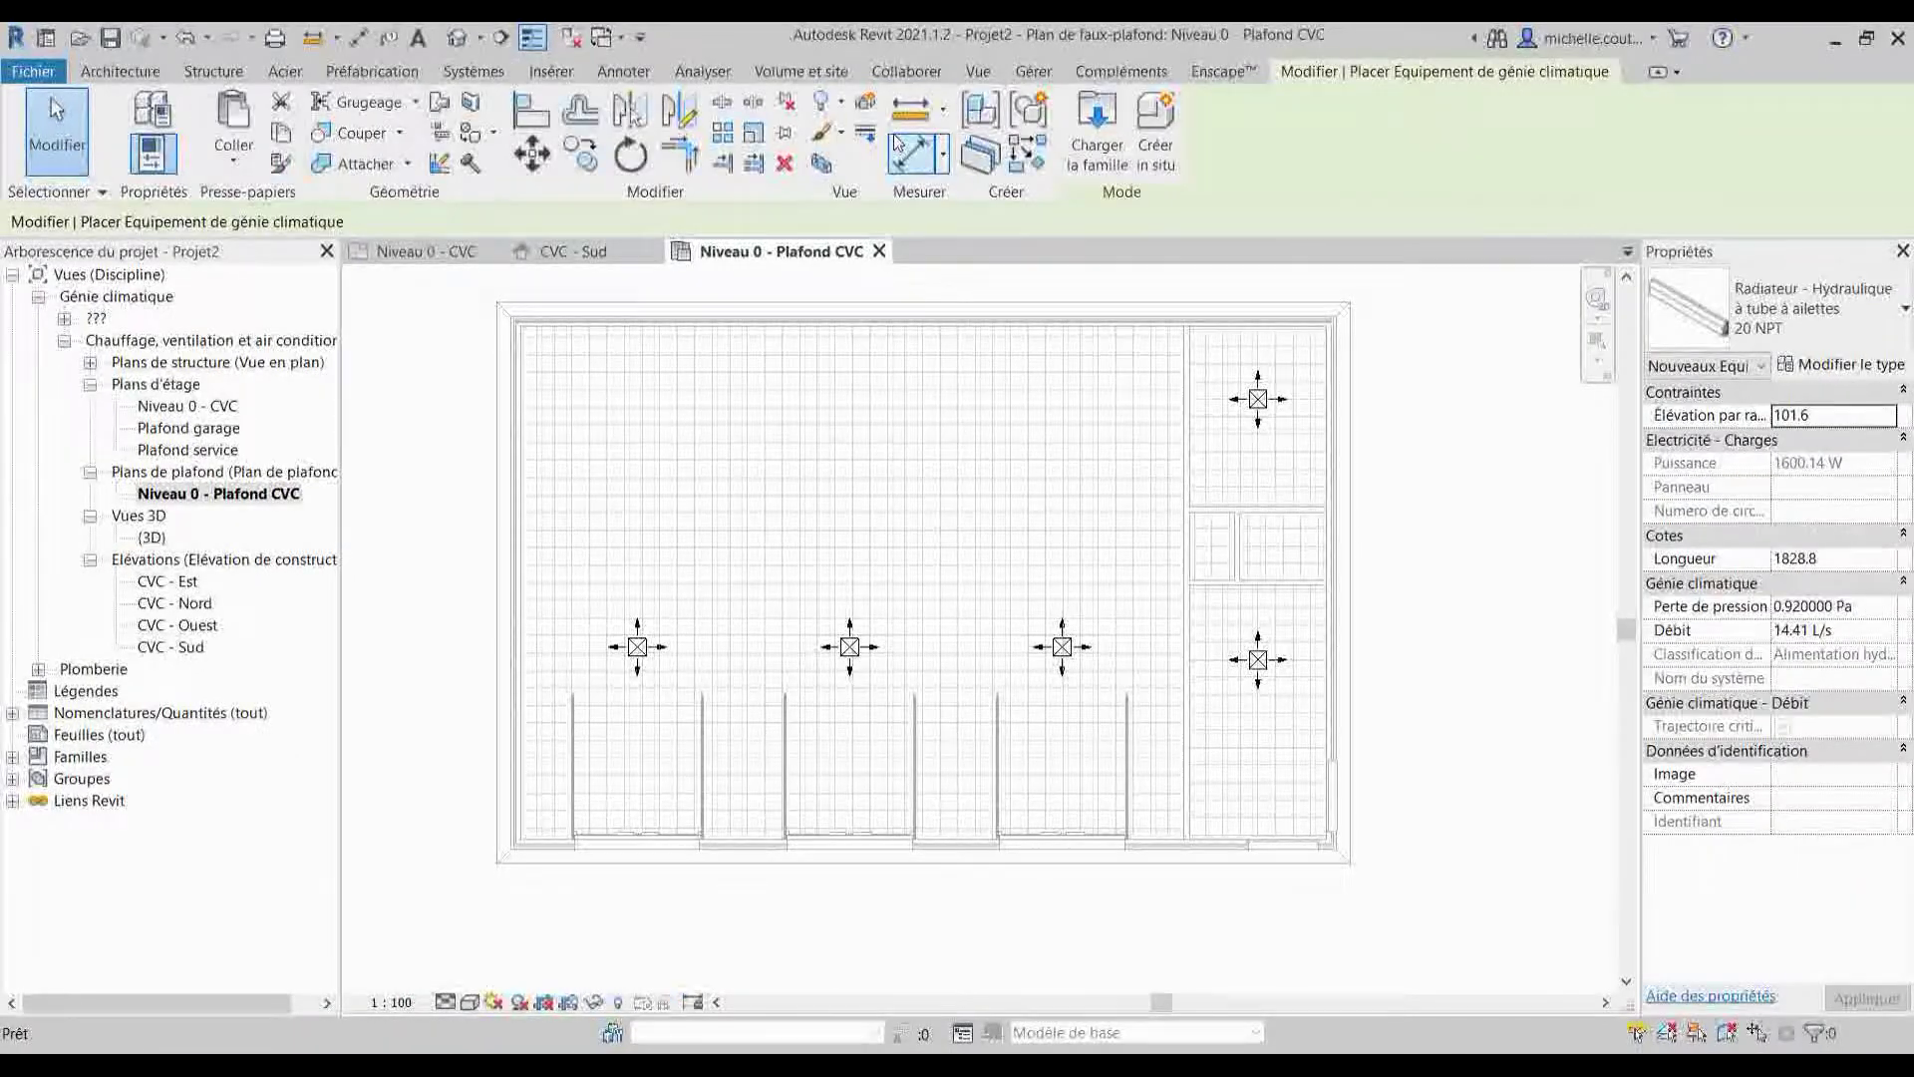
{"action": "left_click", "coordinate": [1843, 316]}
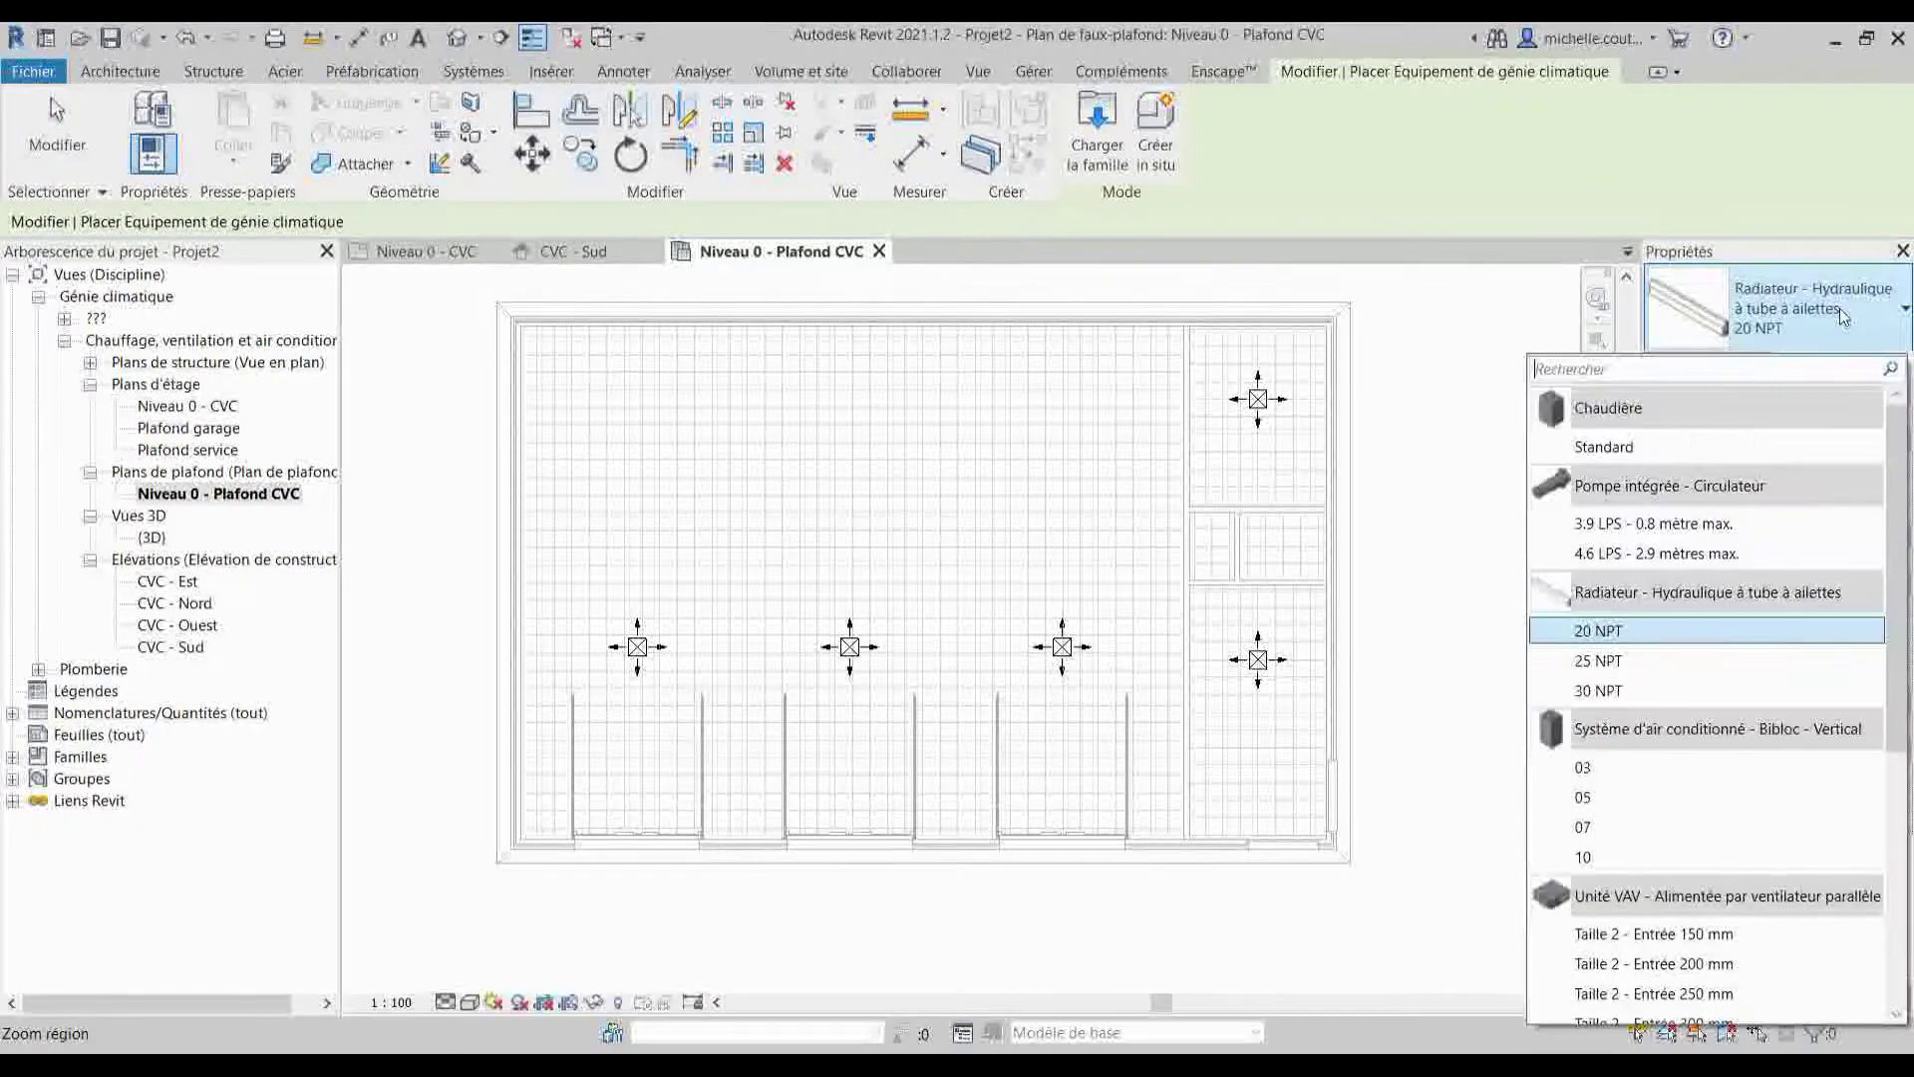
{"action": "scroll", "coordinate": [1714, 683], "scroll_direction": "down", "scroll_amount": 3}
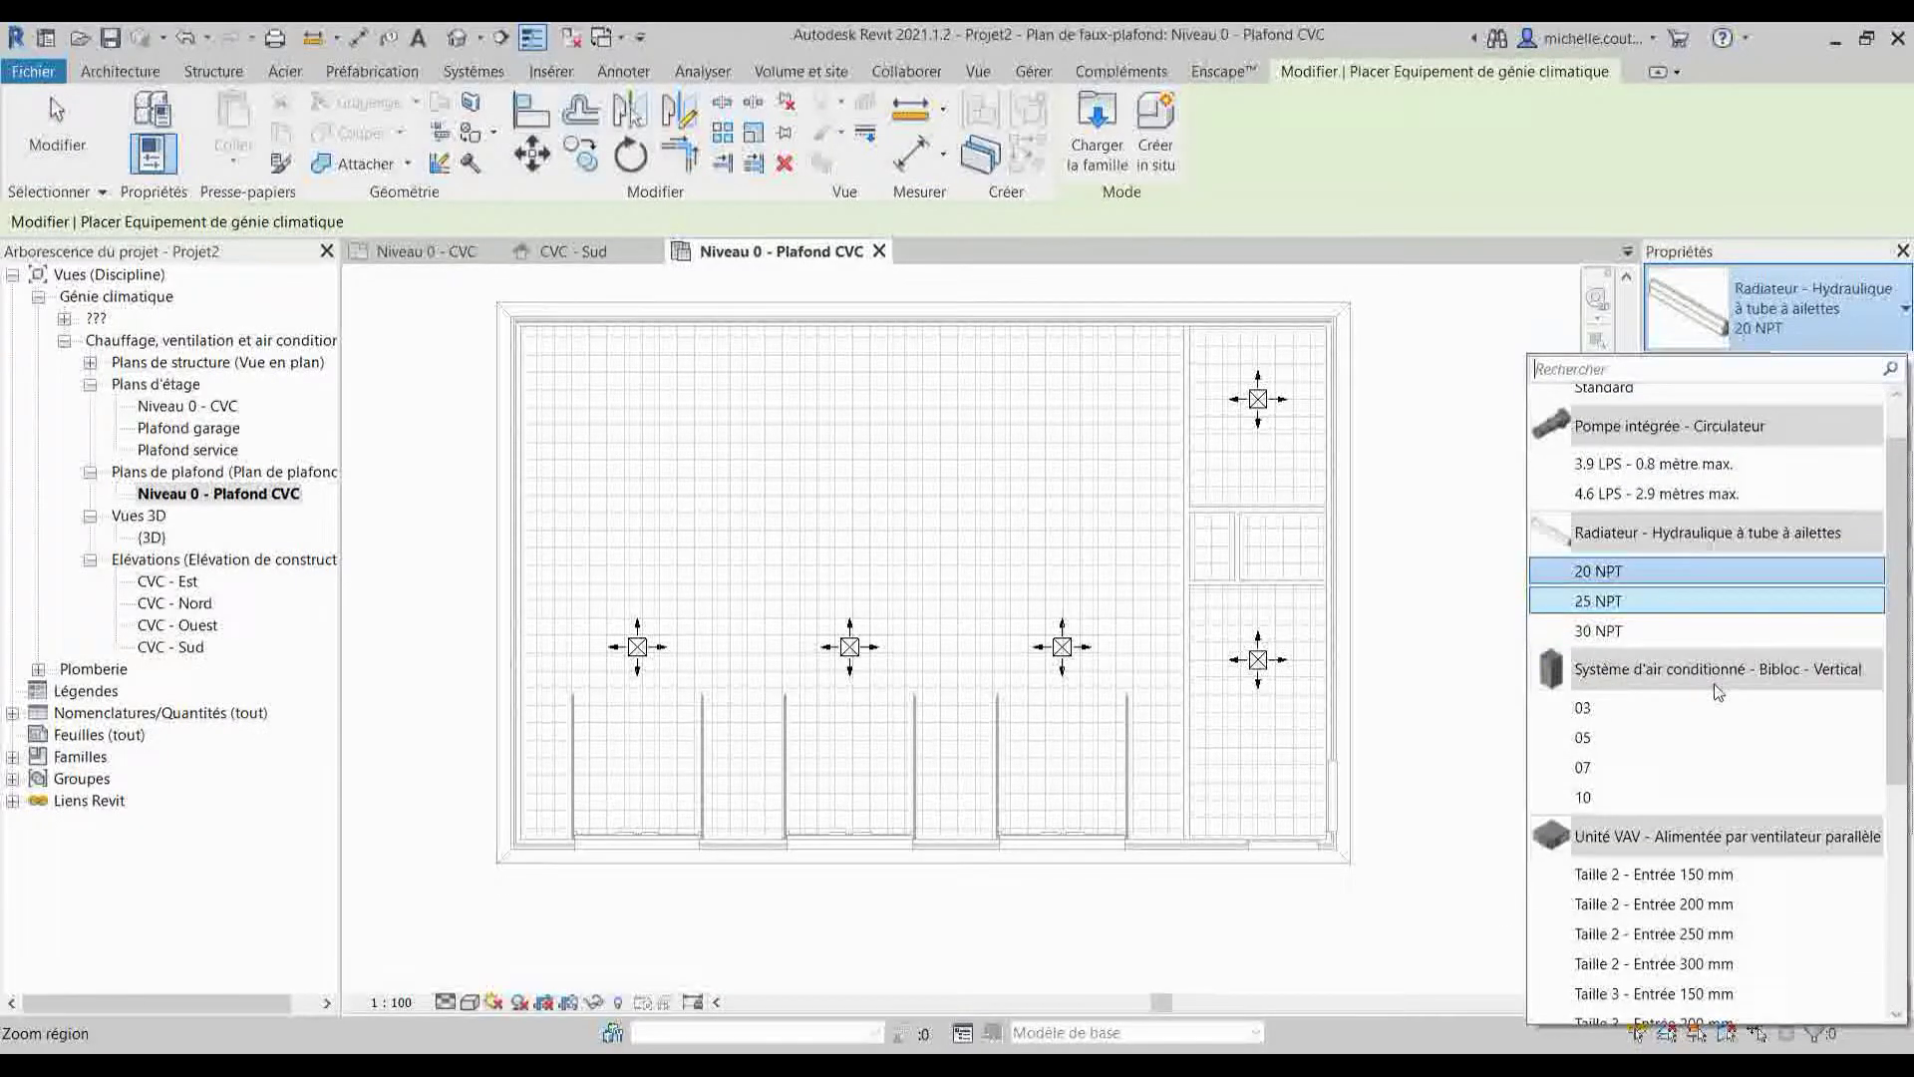
{"action": "scroll", "coordinate": [1702, 740], "scroll_direction": "down", "scroll_amount": 2}
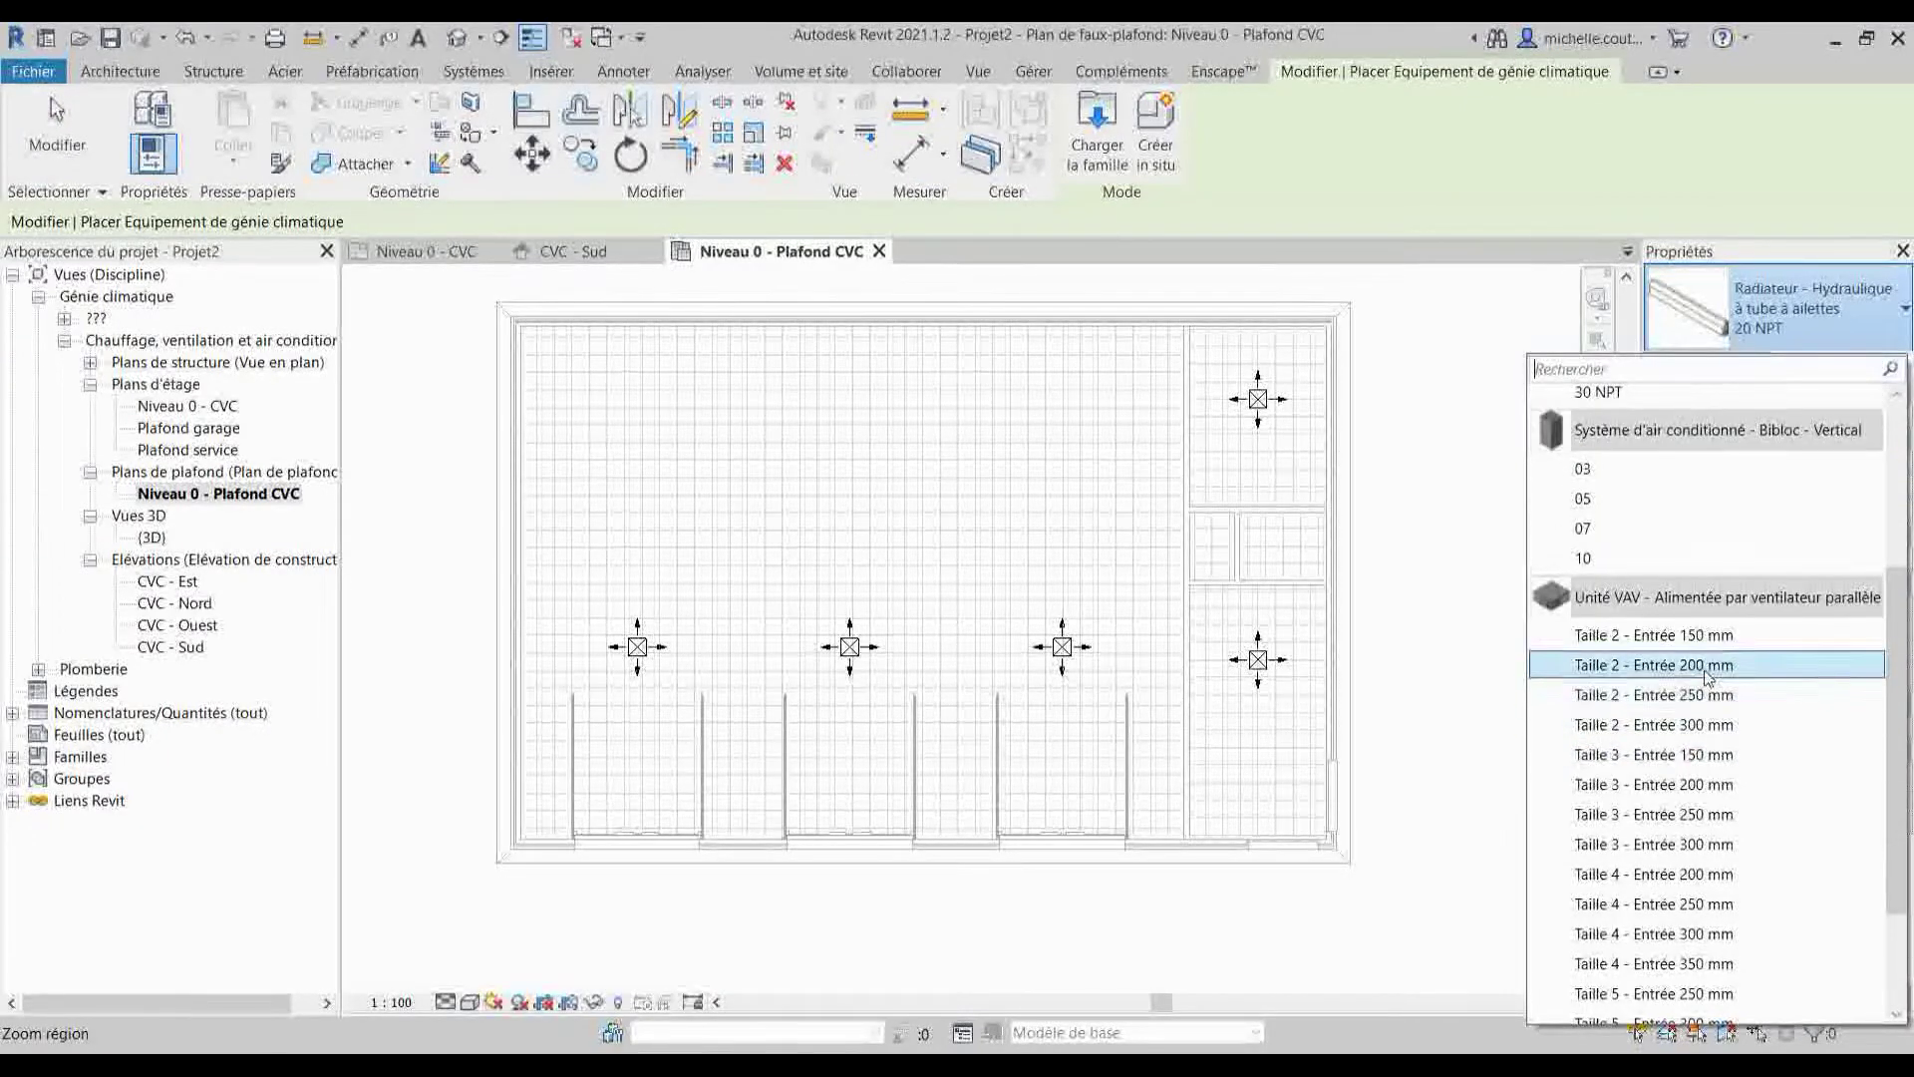
{"action": "scroll", "coordinate": [1703, 705], "scroll_direction": "down", "scroll_amount": 1}
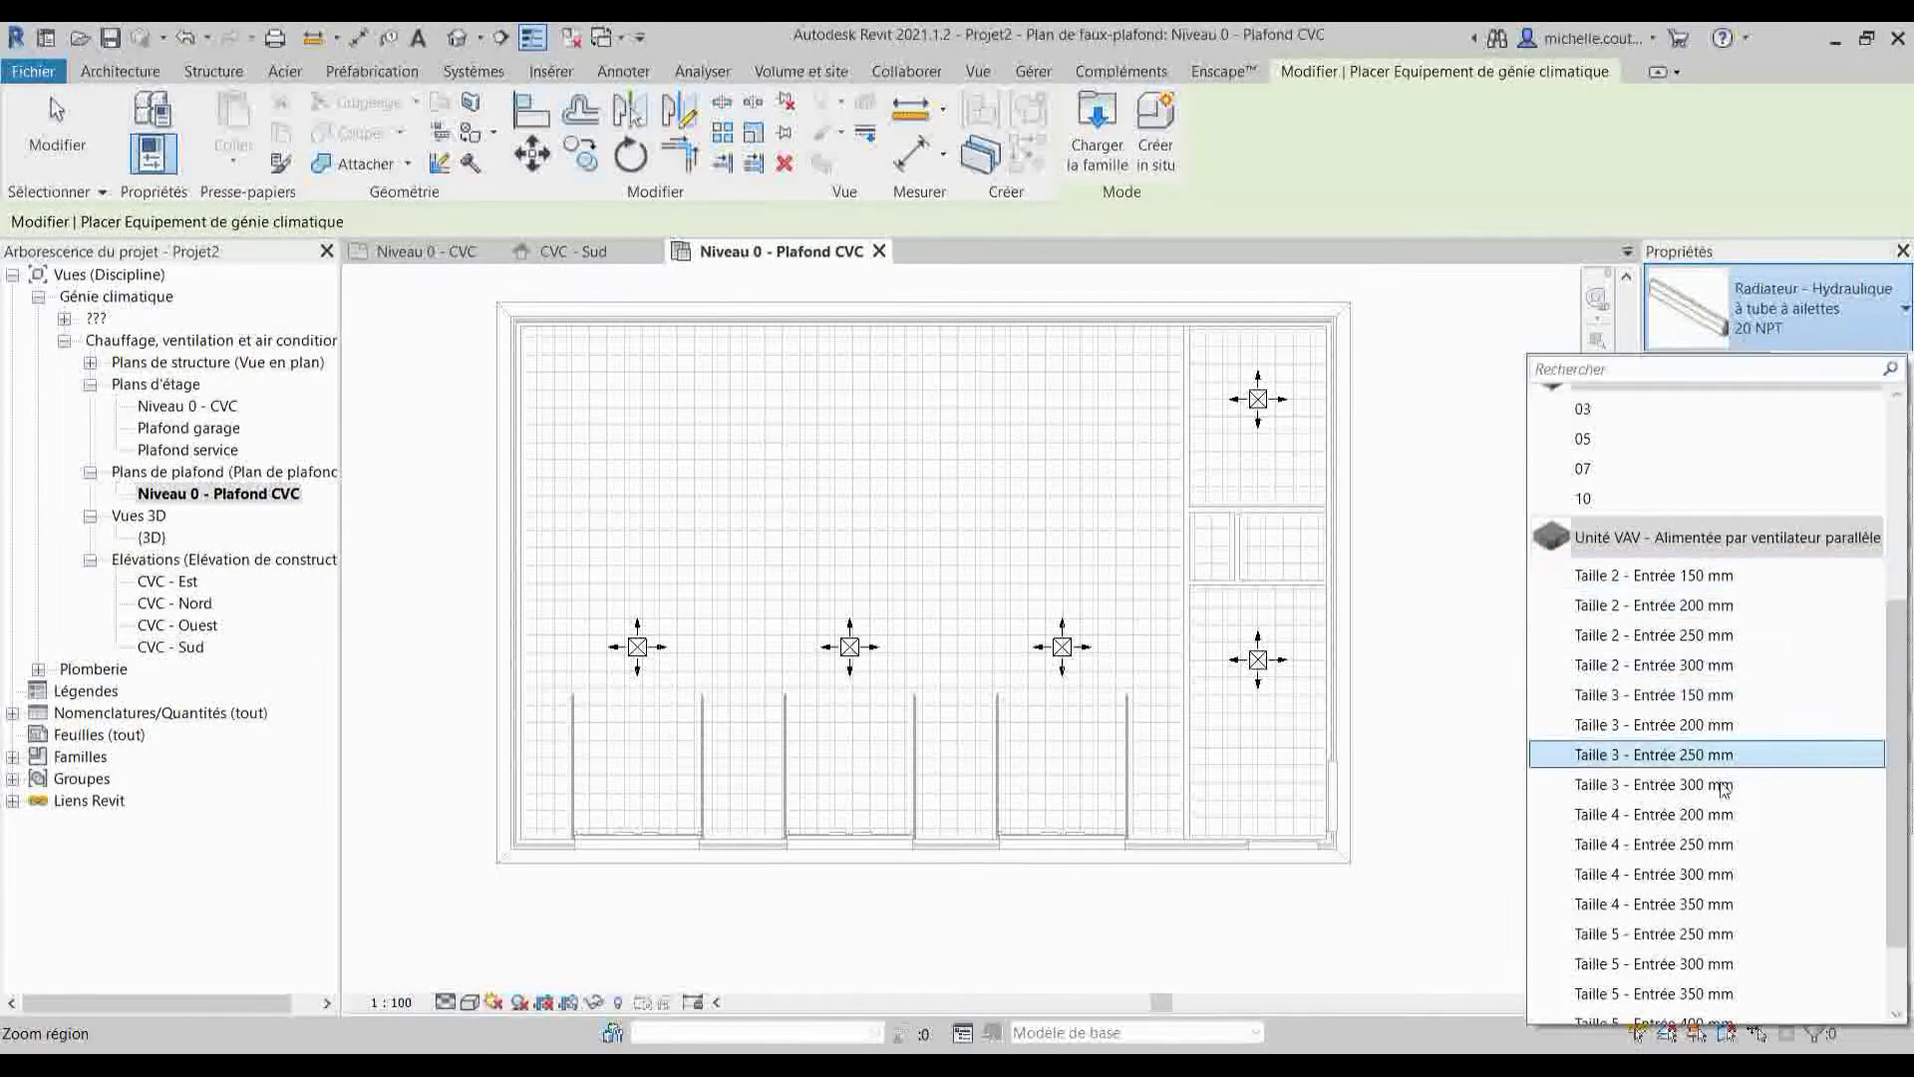
{"action": "scroll", "coordinate": [1729, 802], "scroll_direction": "down", "scroll_amount": 2}
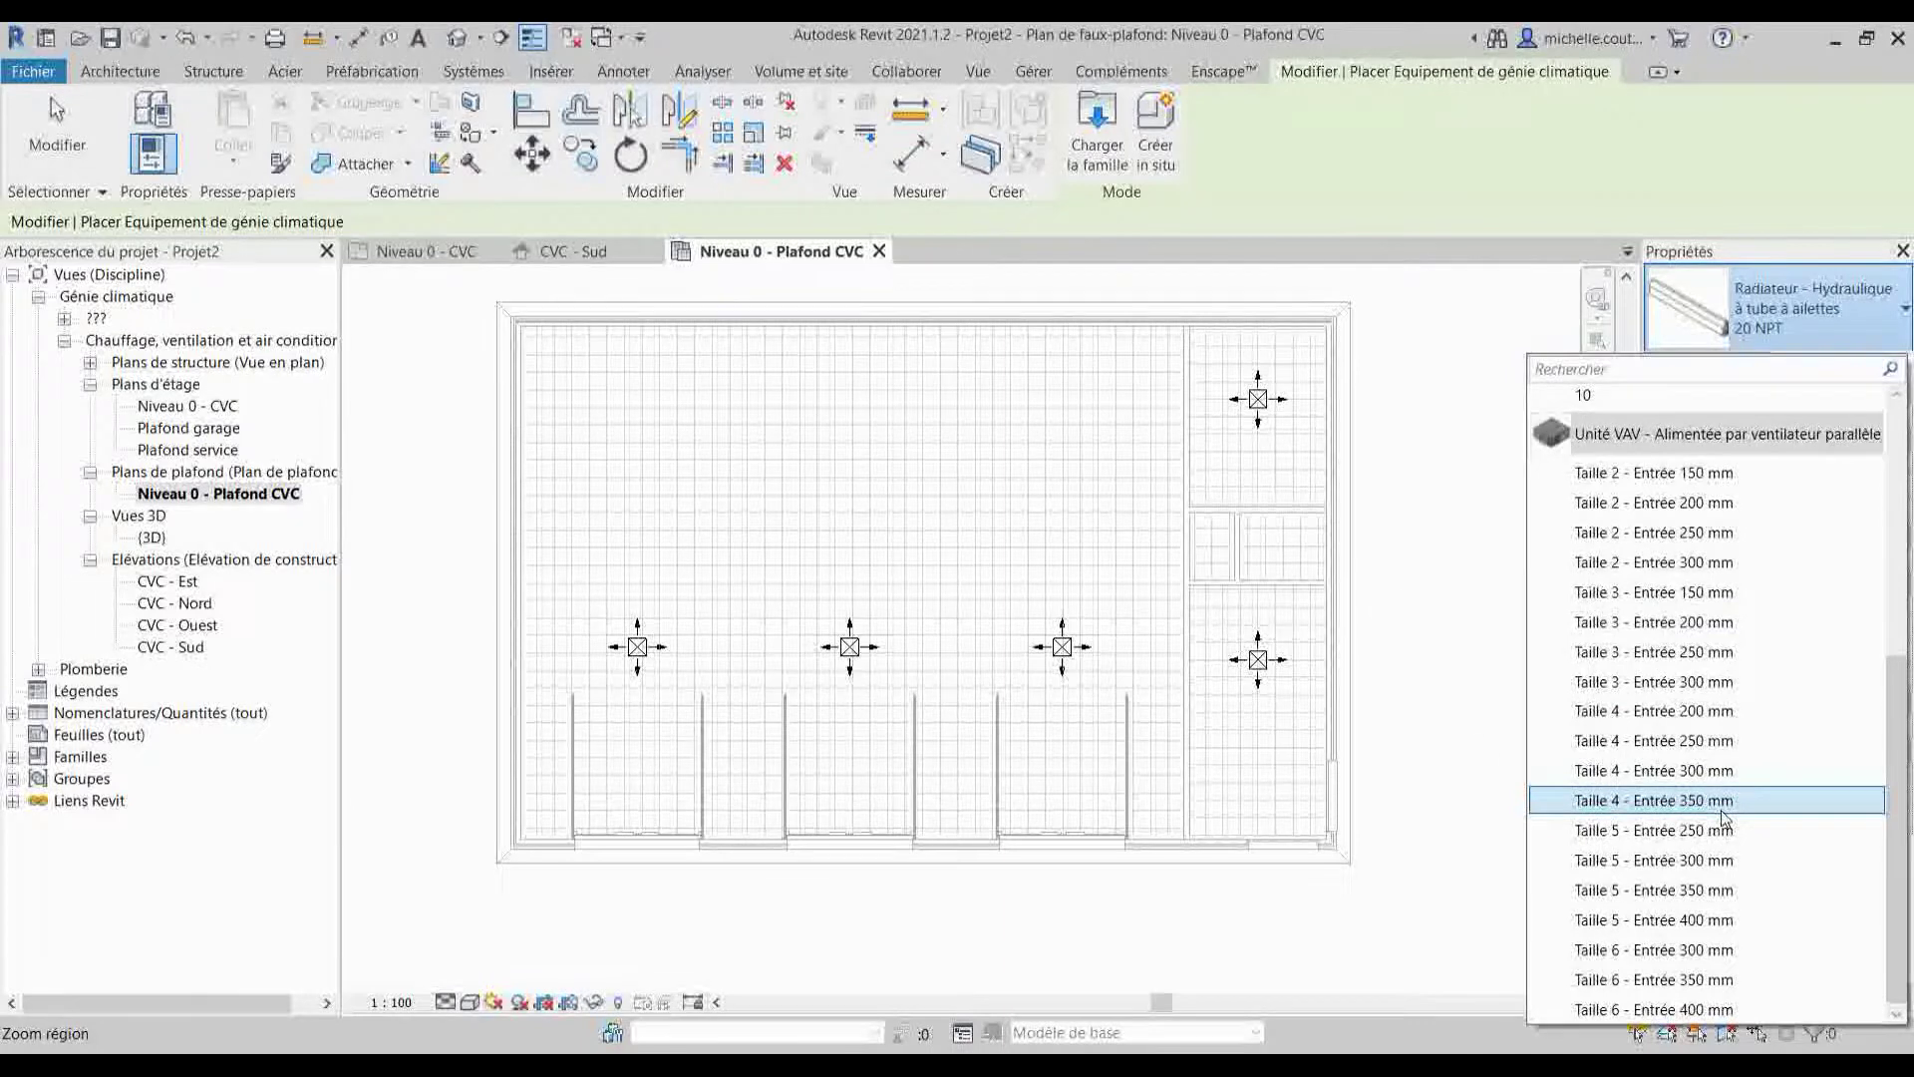
{"action": "mouse_move", "coordinate": [1736, 632]}
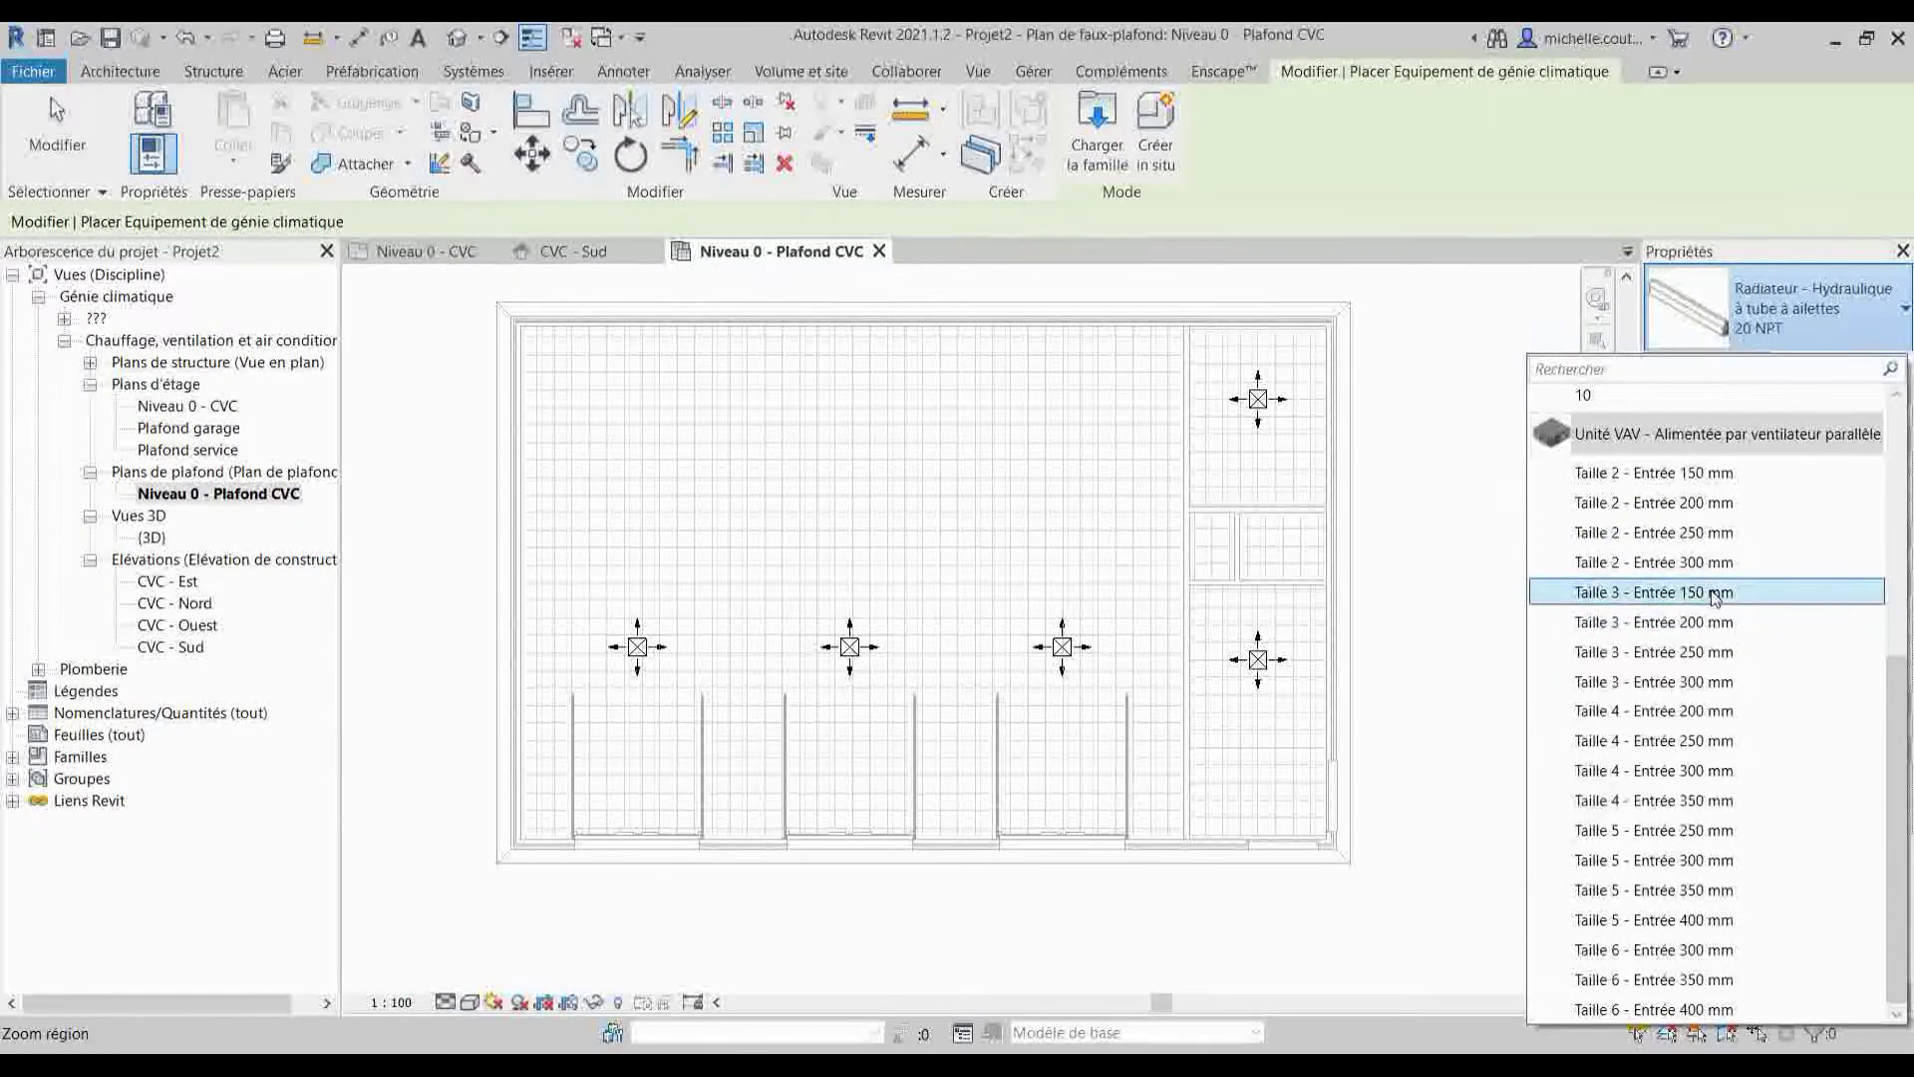
{"action": "mouse_move", "coordinate": [1736, 566]}
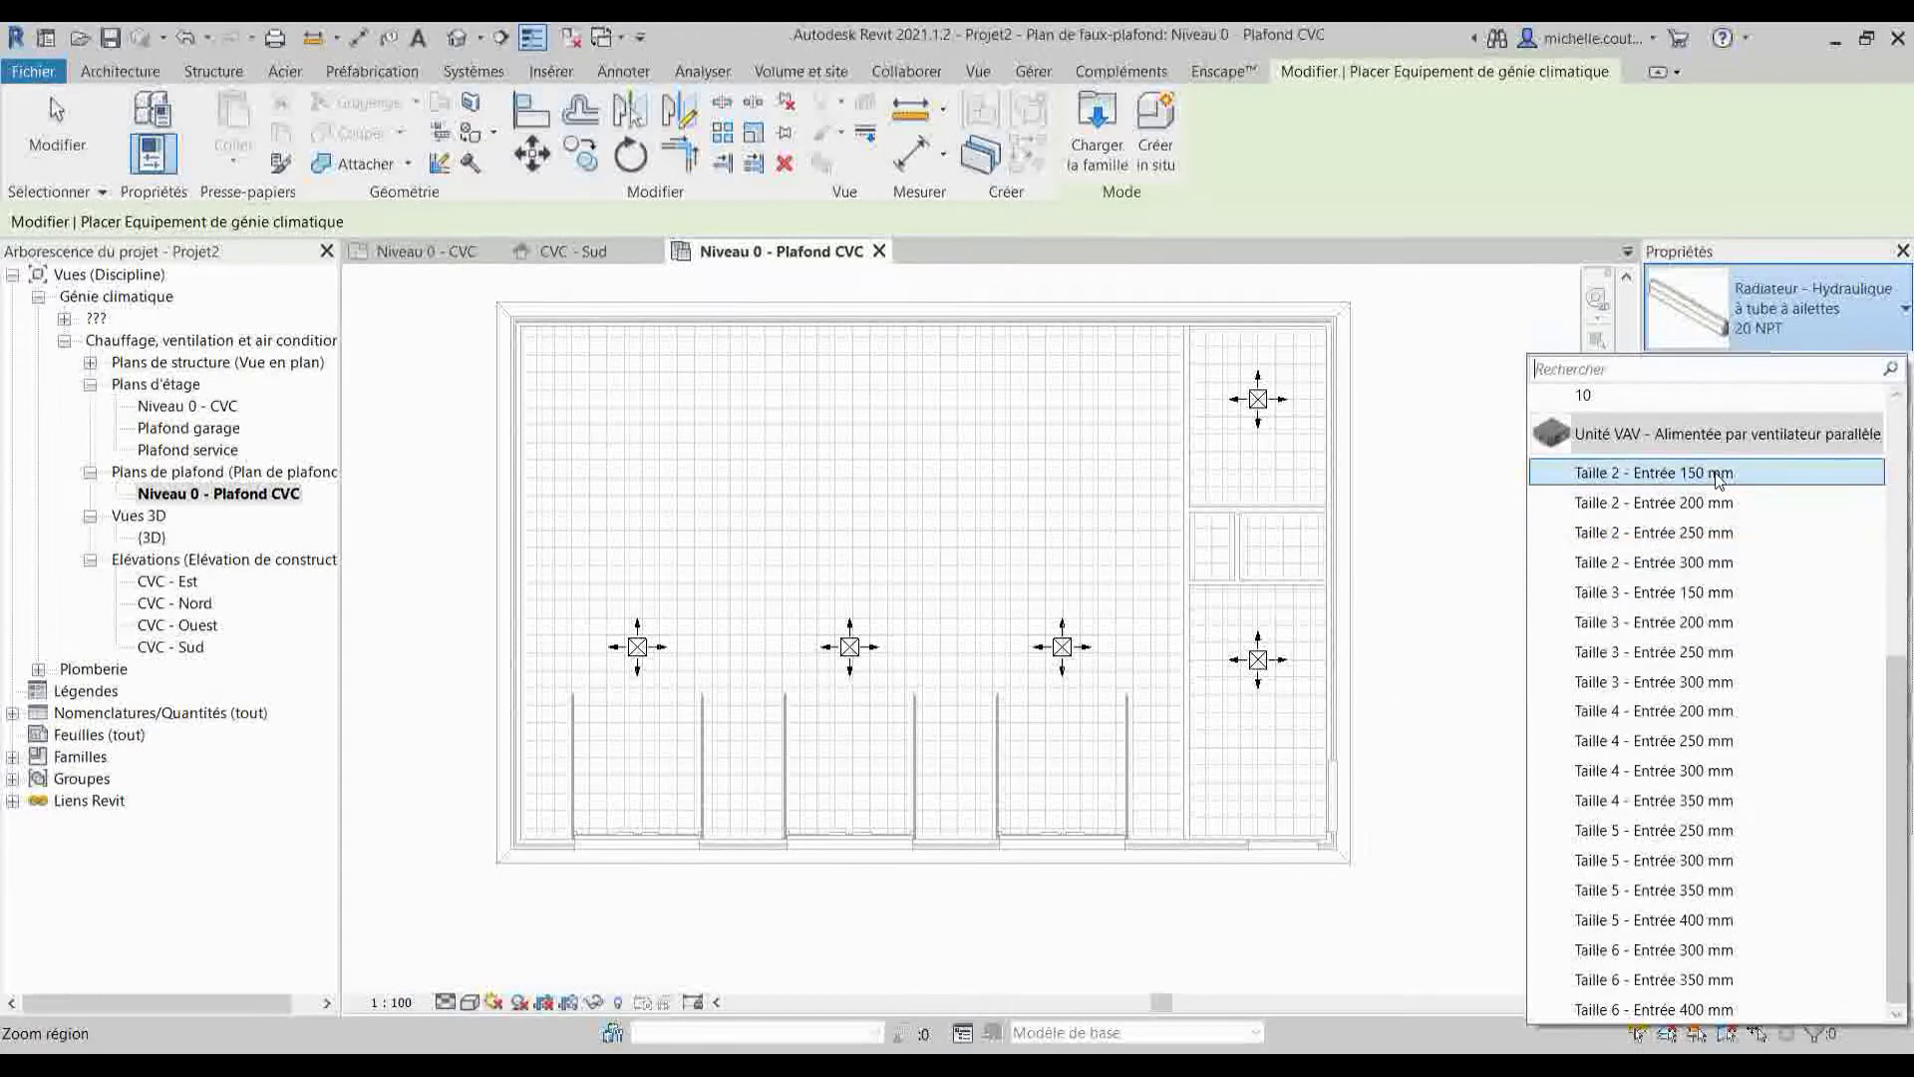
{"action": "mouse_move", "coordinate": [1720, 479]}
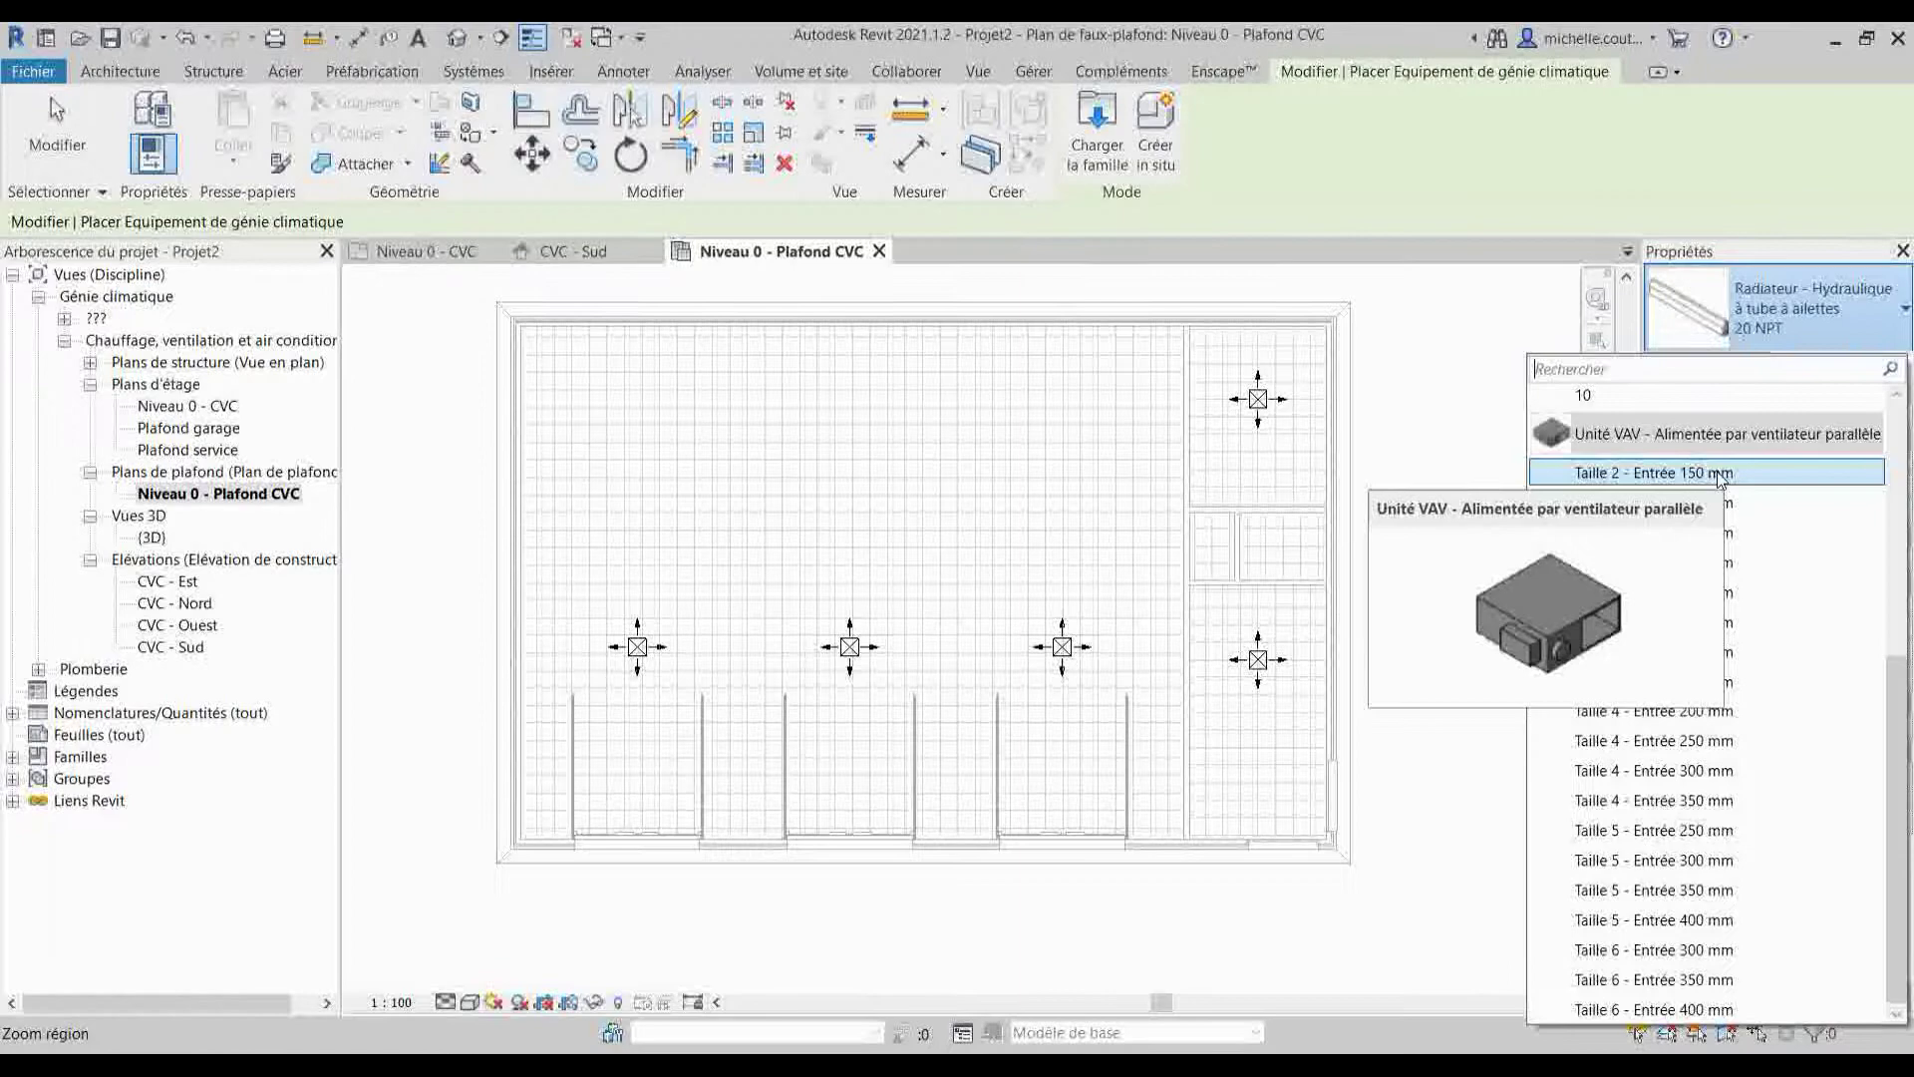
{"action": "left_click", "coordinate": [1720, 475]}
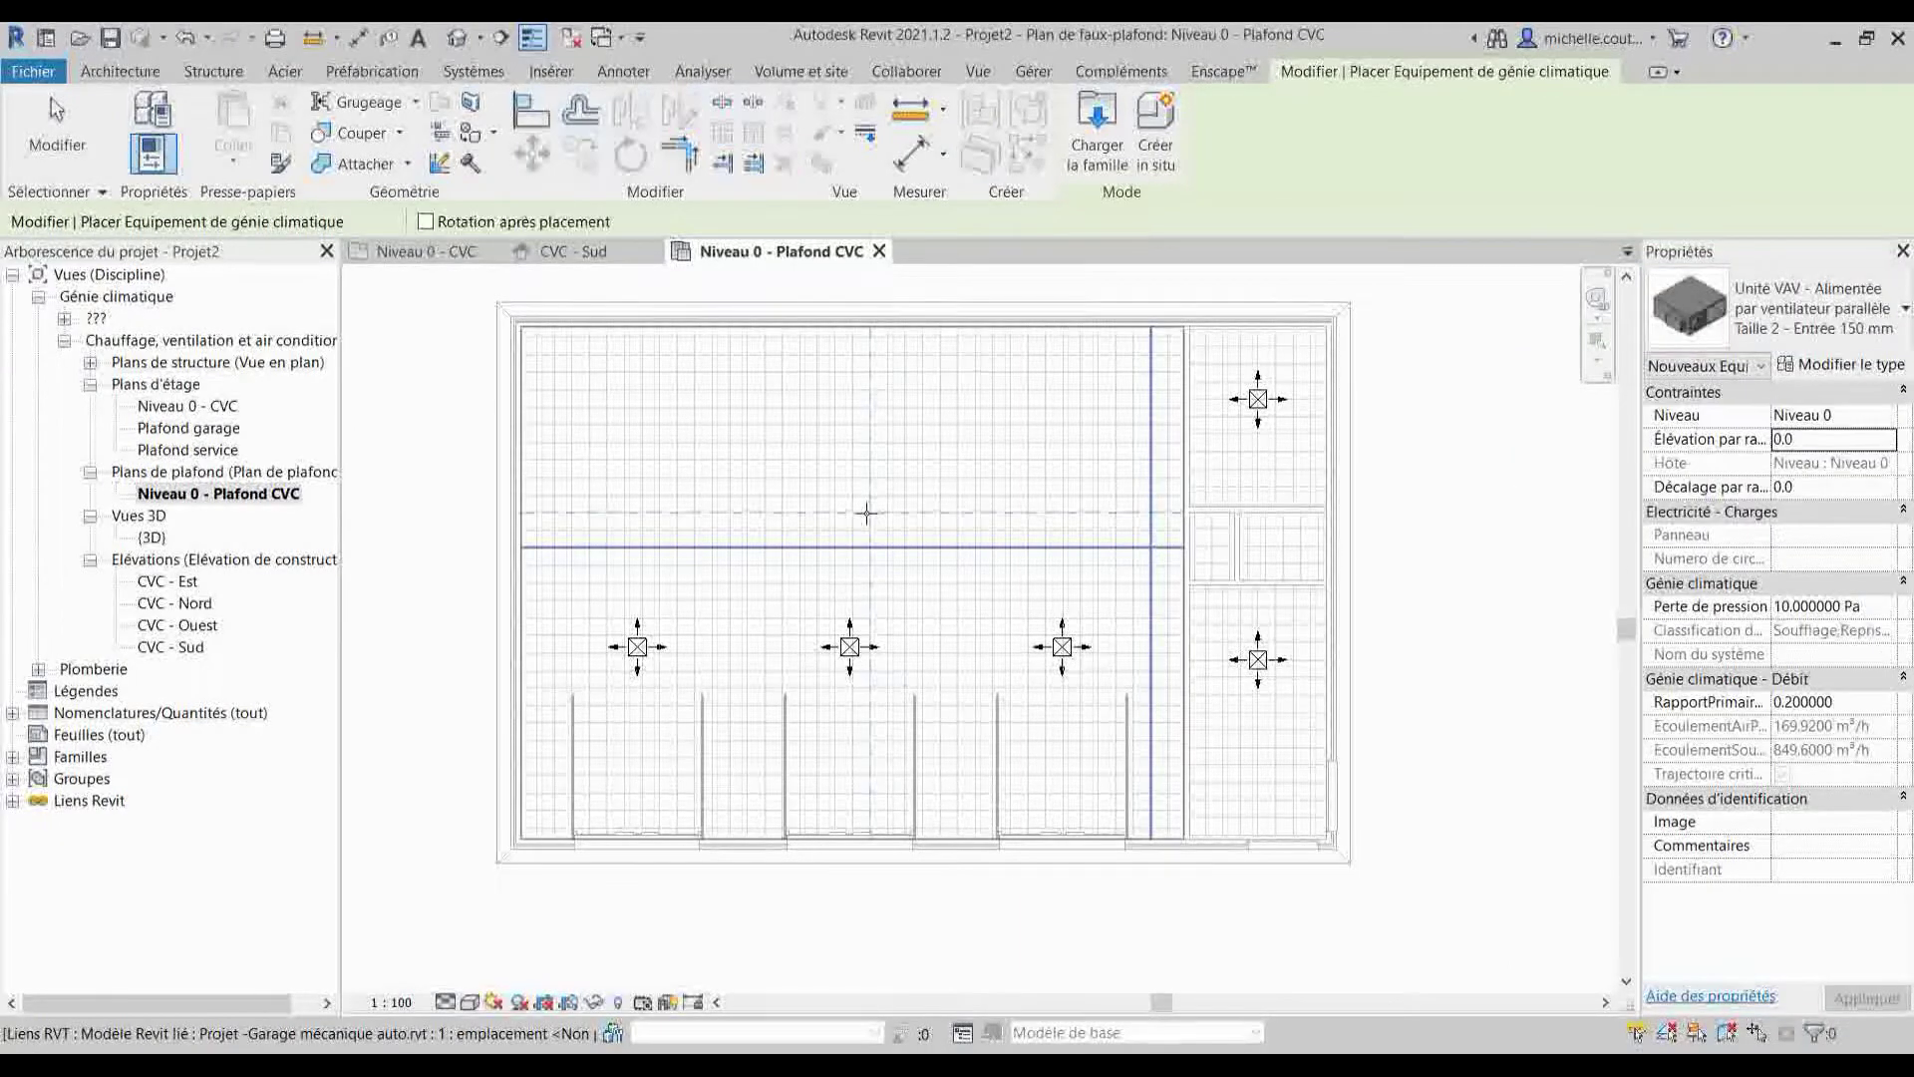
{"action": "left_click", "coordinate": [575, 547]}
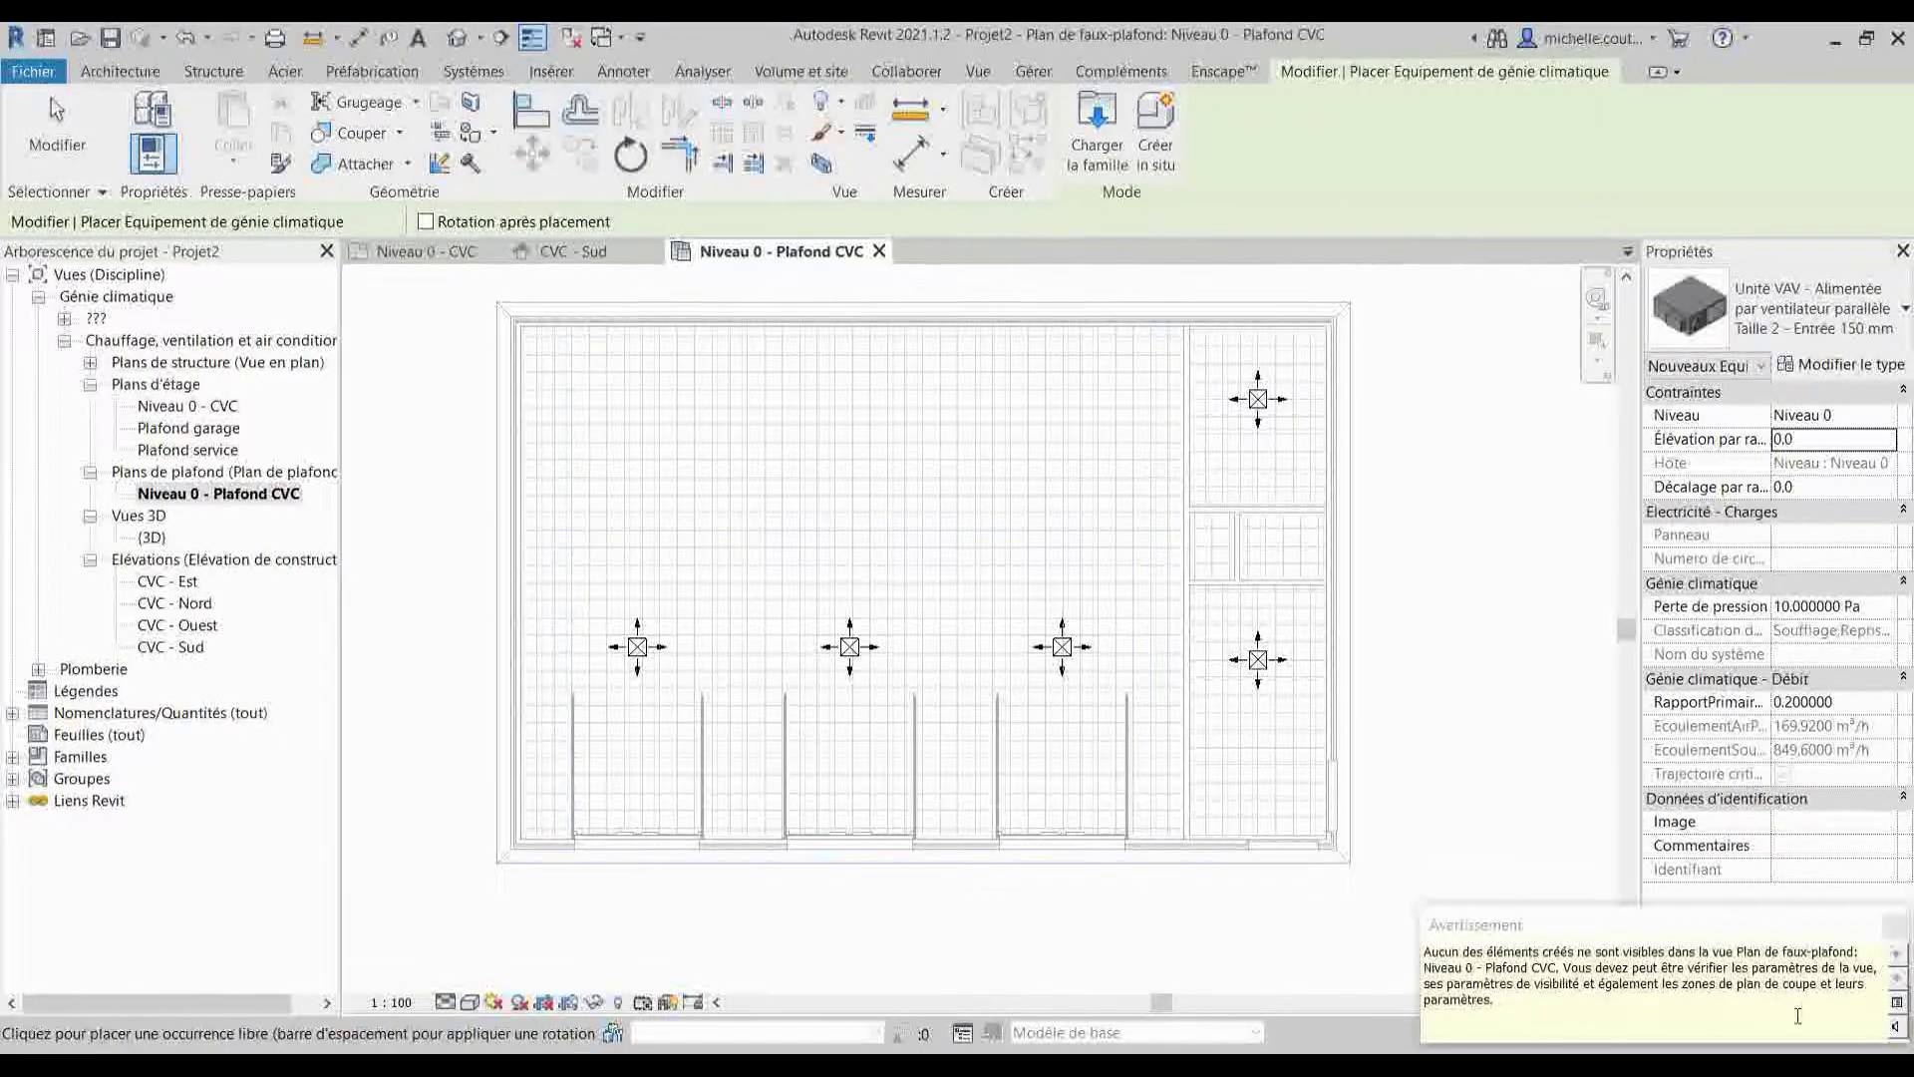
{"action": "left_click", "coordinate": [1894, 926]}
- Set the VAV unit's level to Plafond garage and its elevation to 300, and place one unit near the garage's west wall
{"action": "left_click", "coordinate": [1810, 415]}
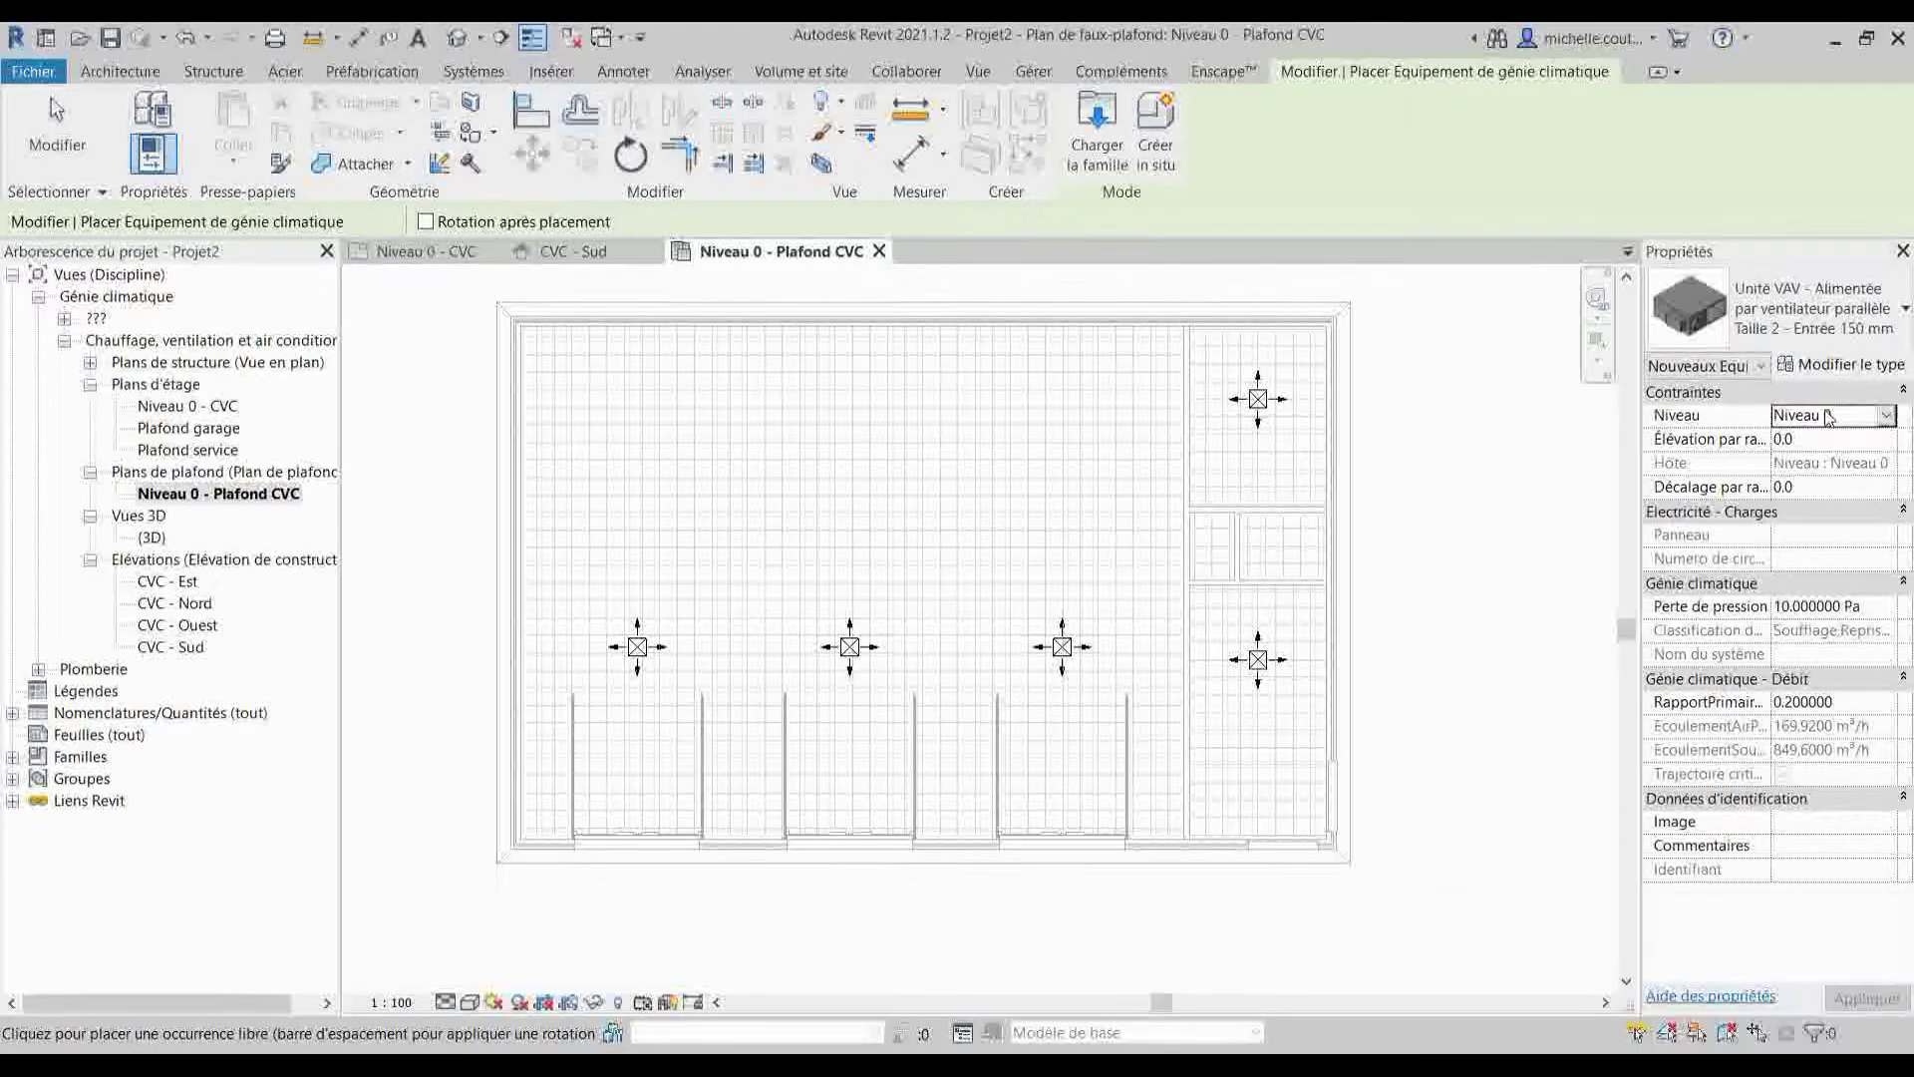
{"action": "left_click", "coordinate": [1886, 415]}
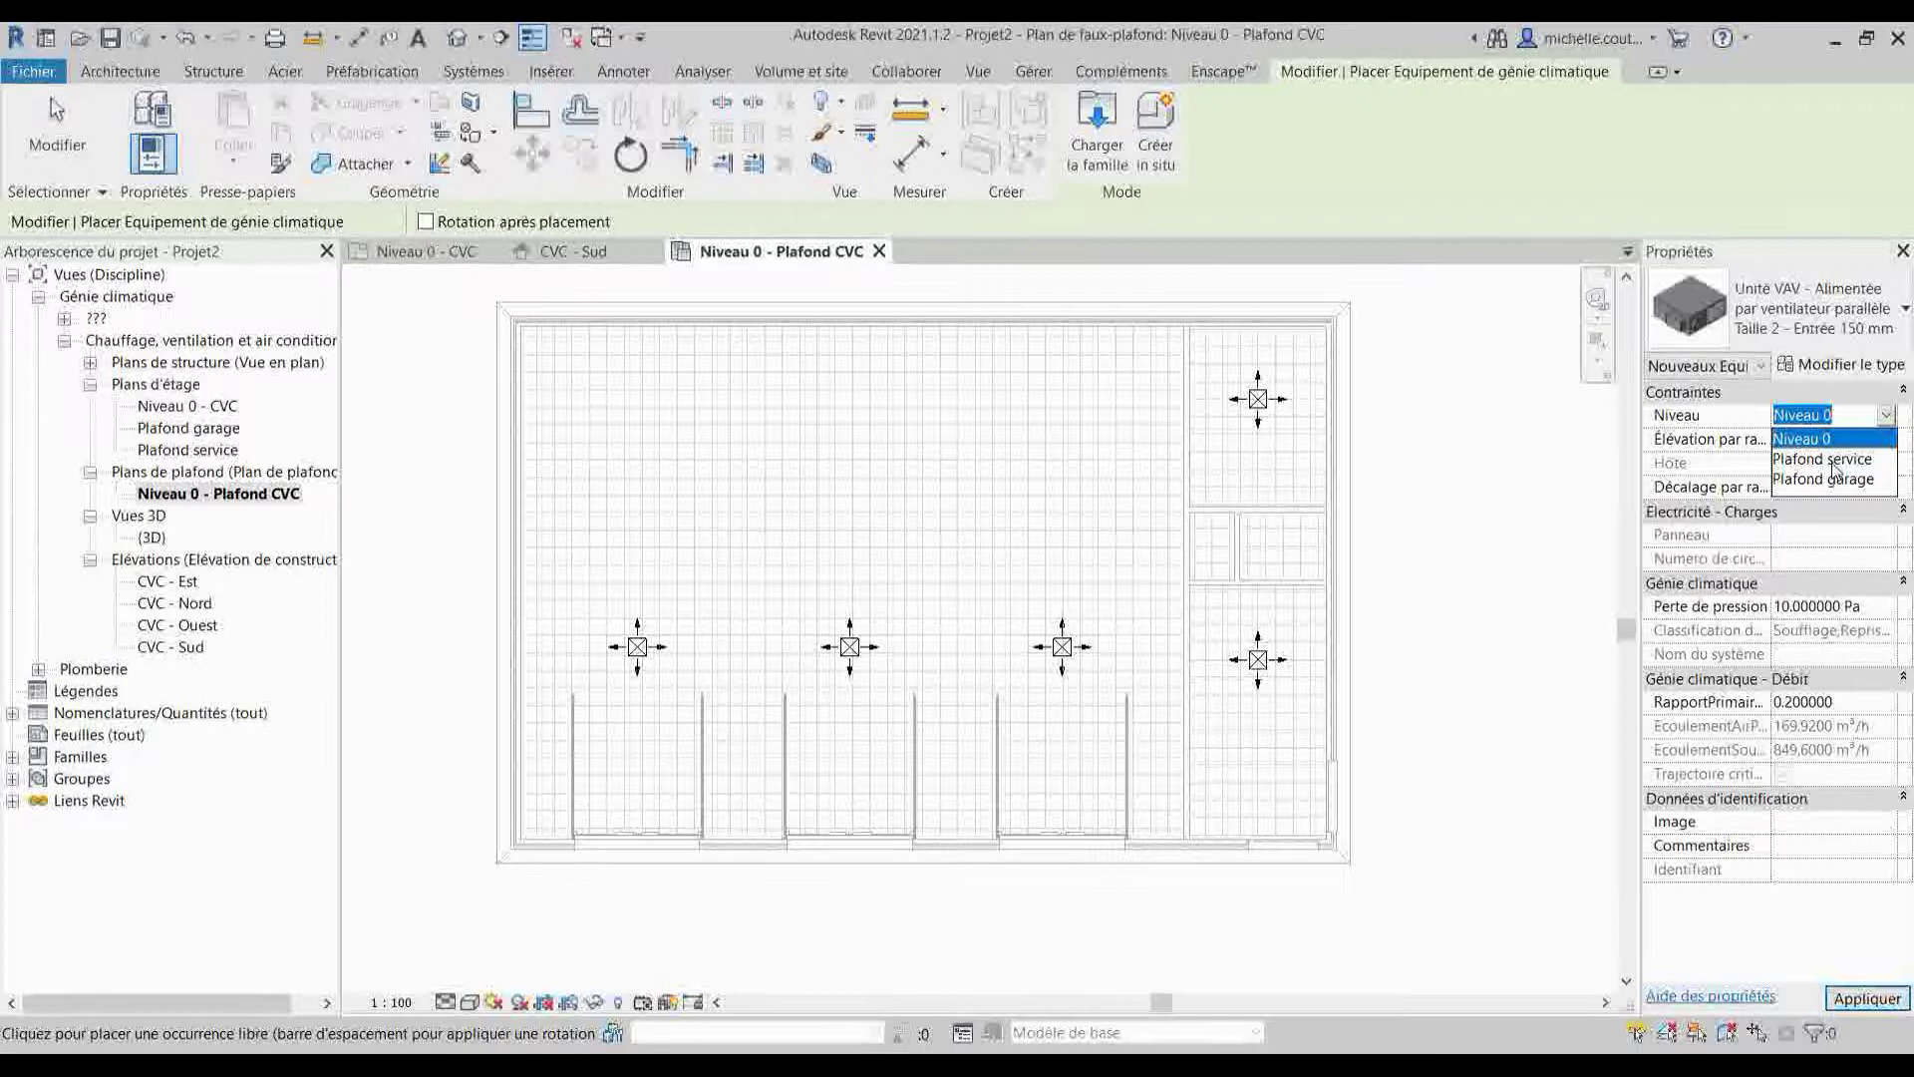
{"action": "left_click", "coordinate": [1833, 480]}
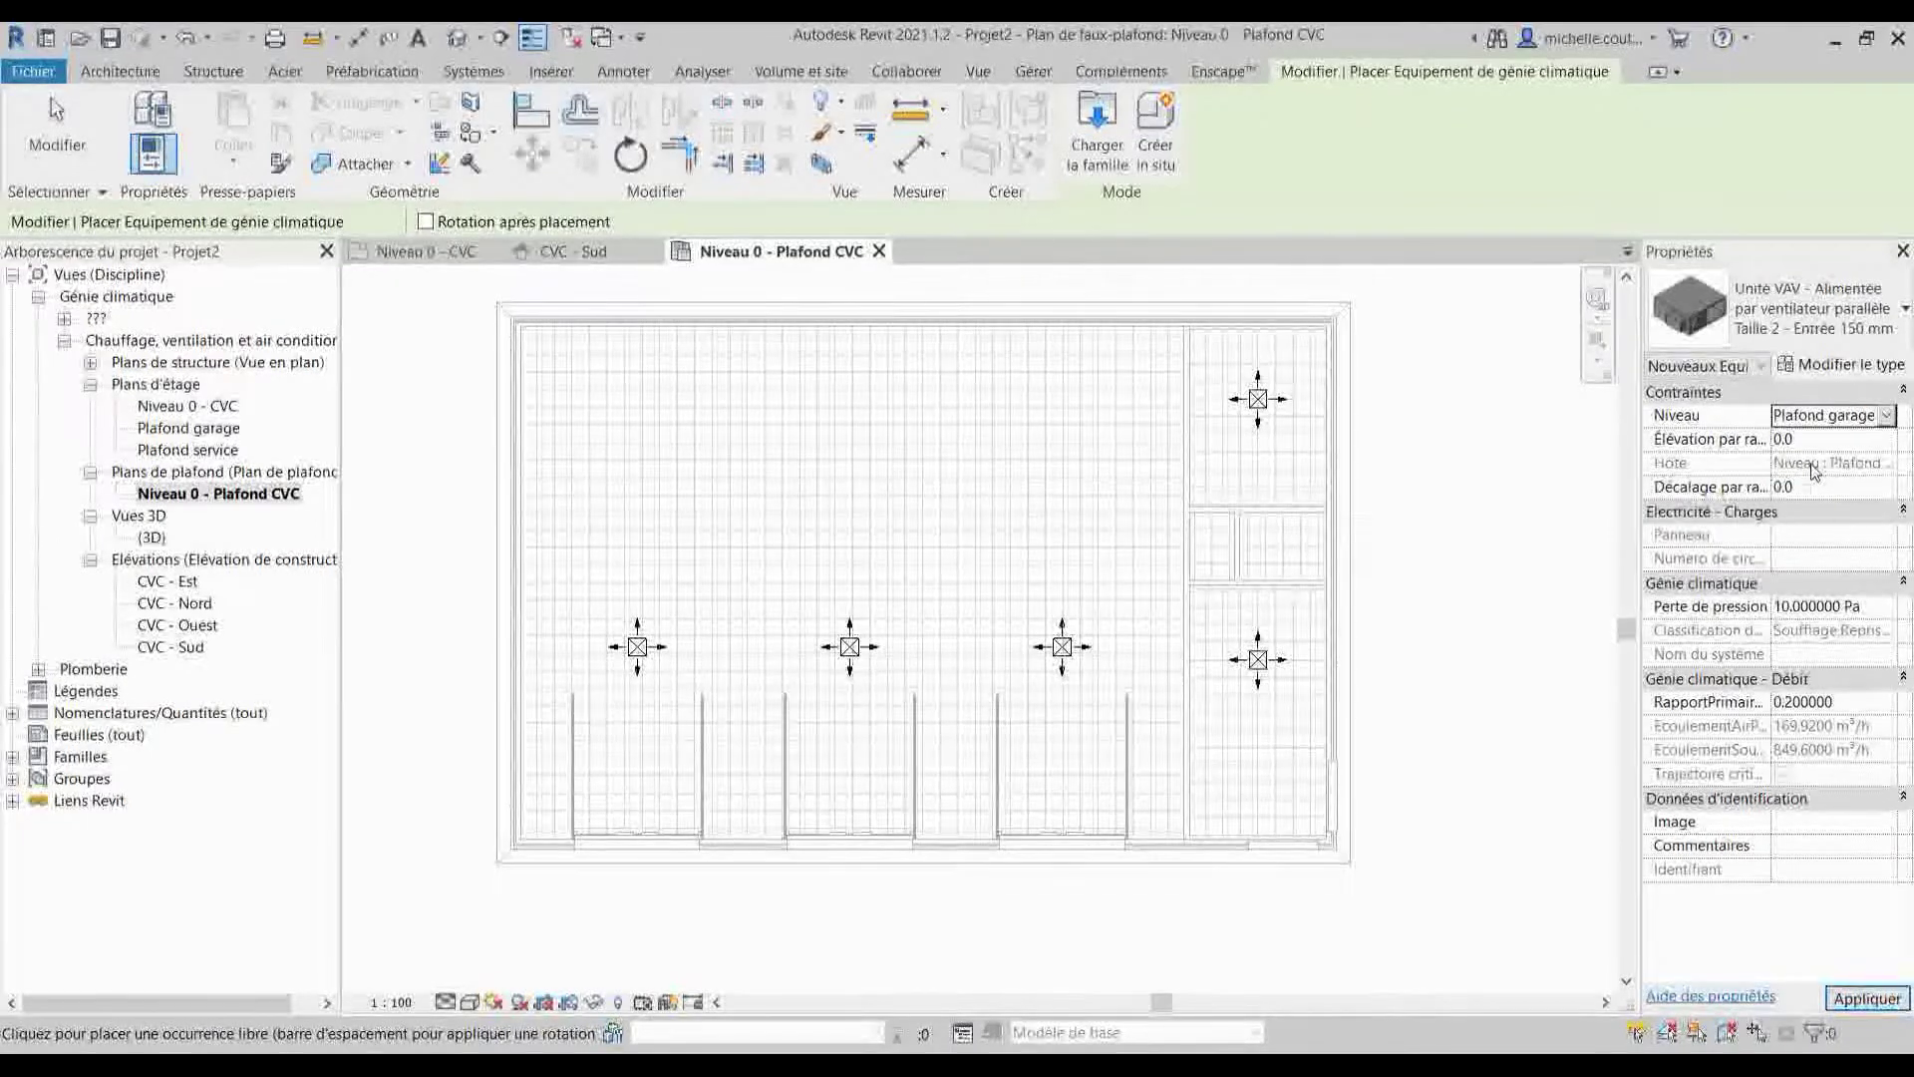
{"action": "left_click", "coordinate": [1803, 440]}
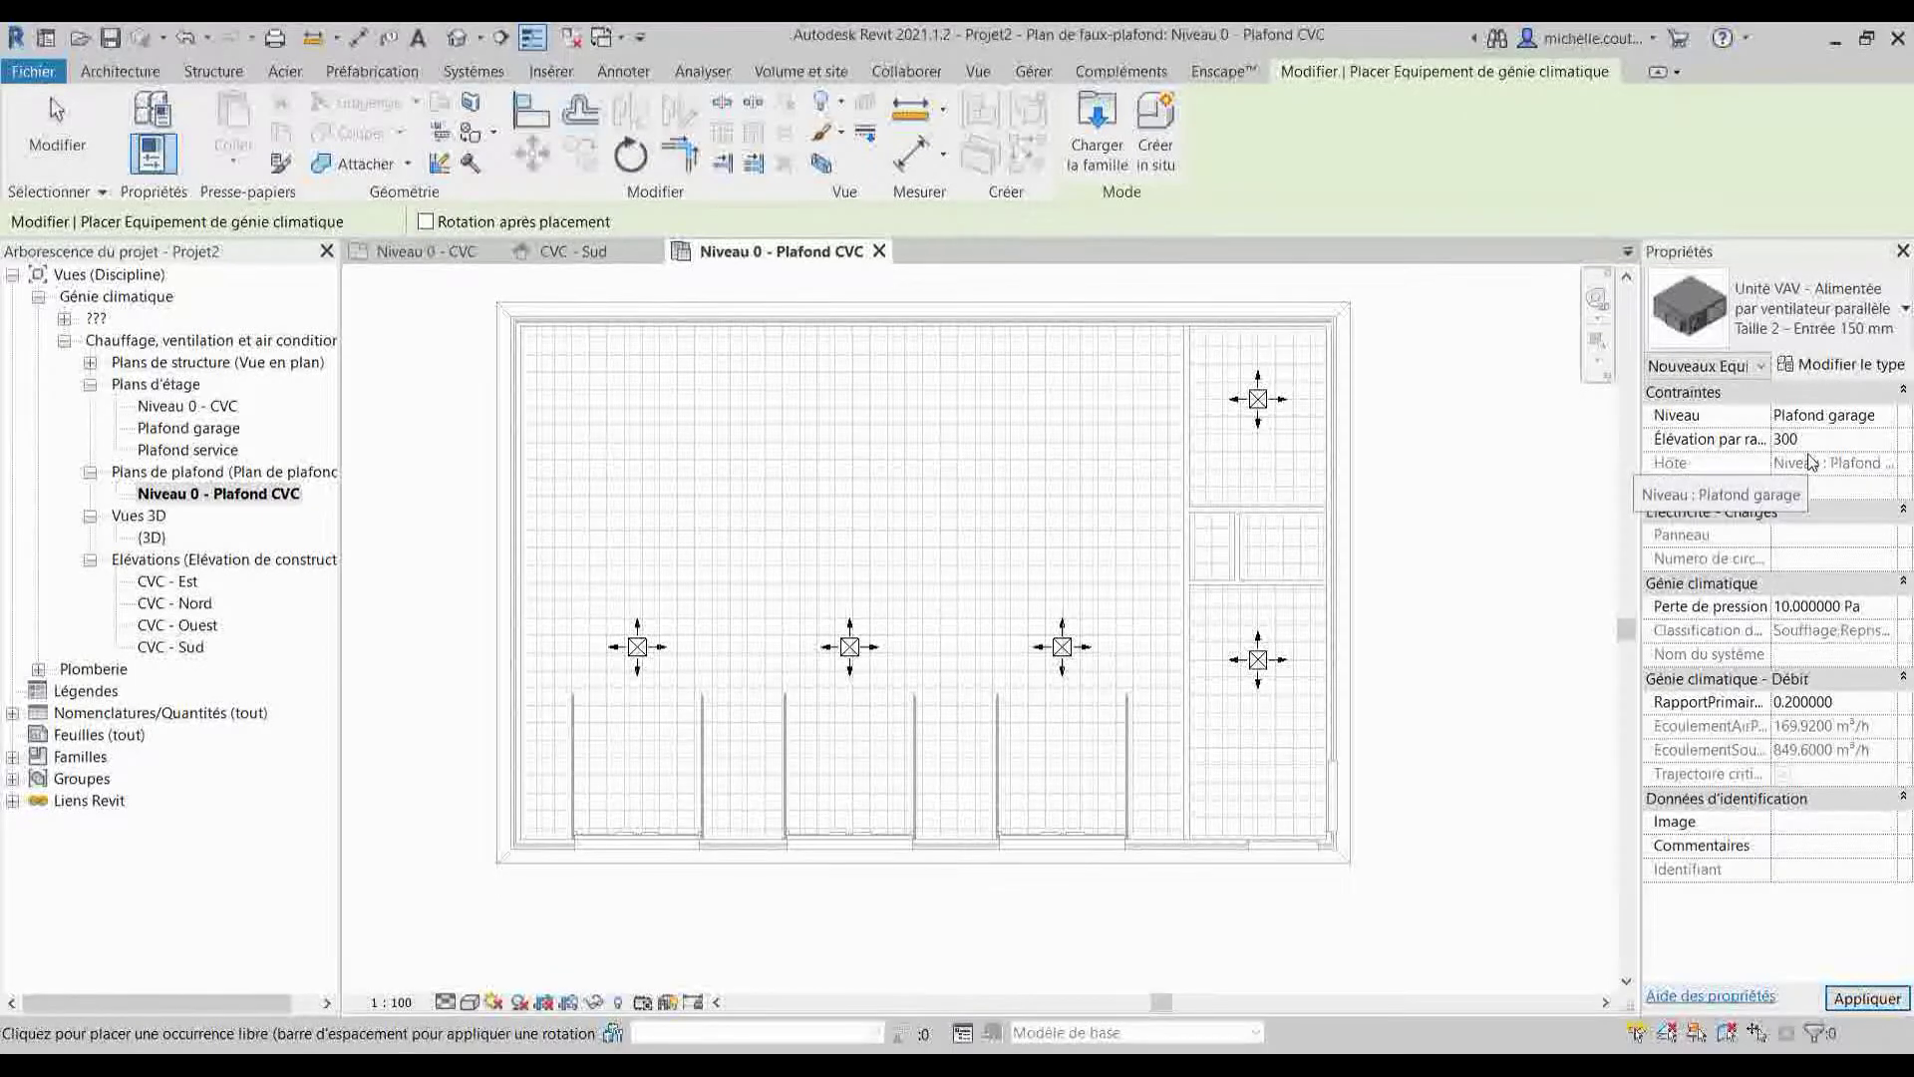
{"action": "left_click", "coordinate": [1869, 998]}
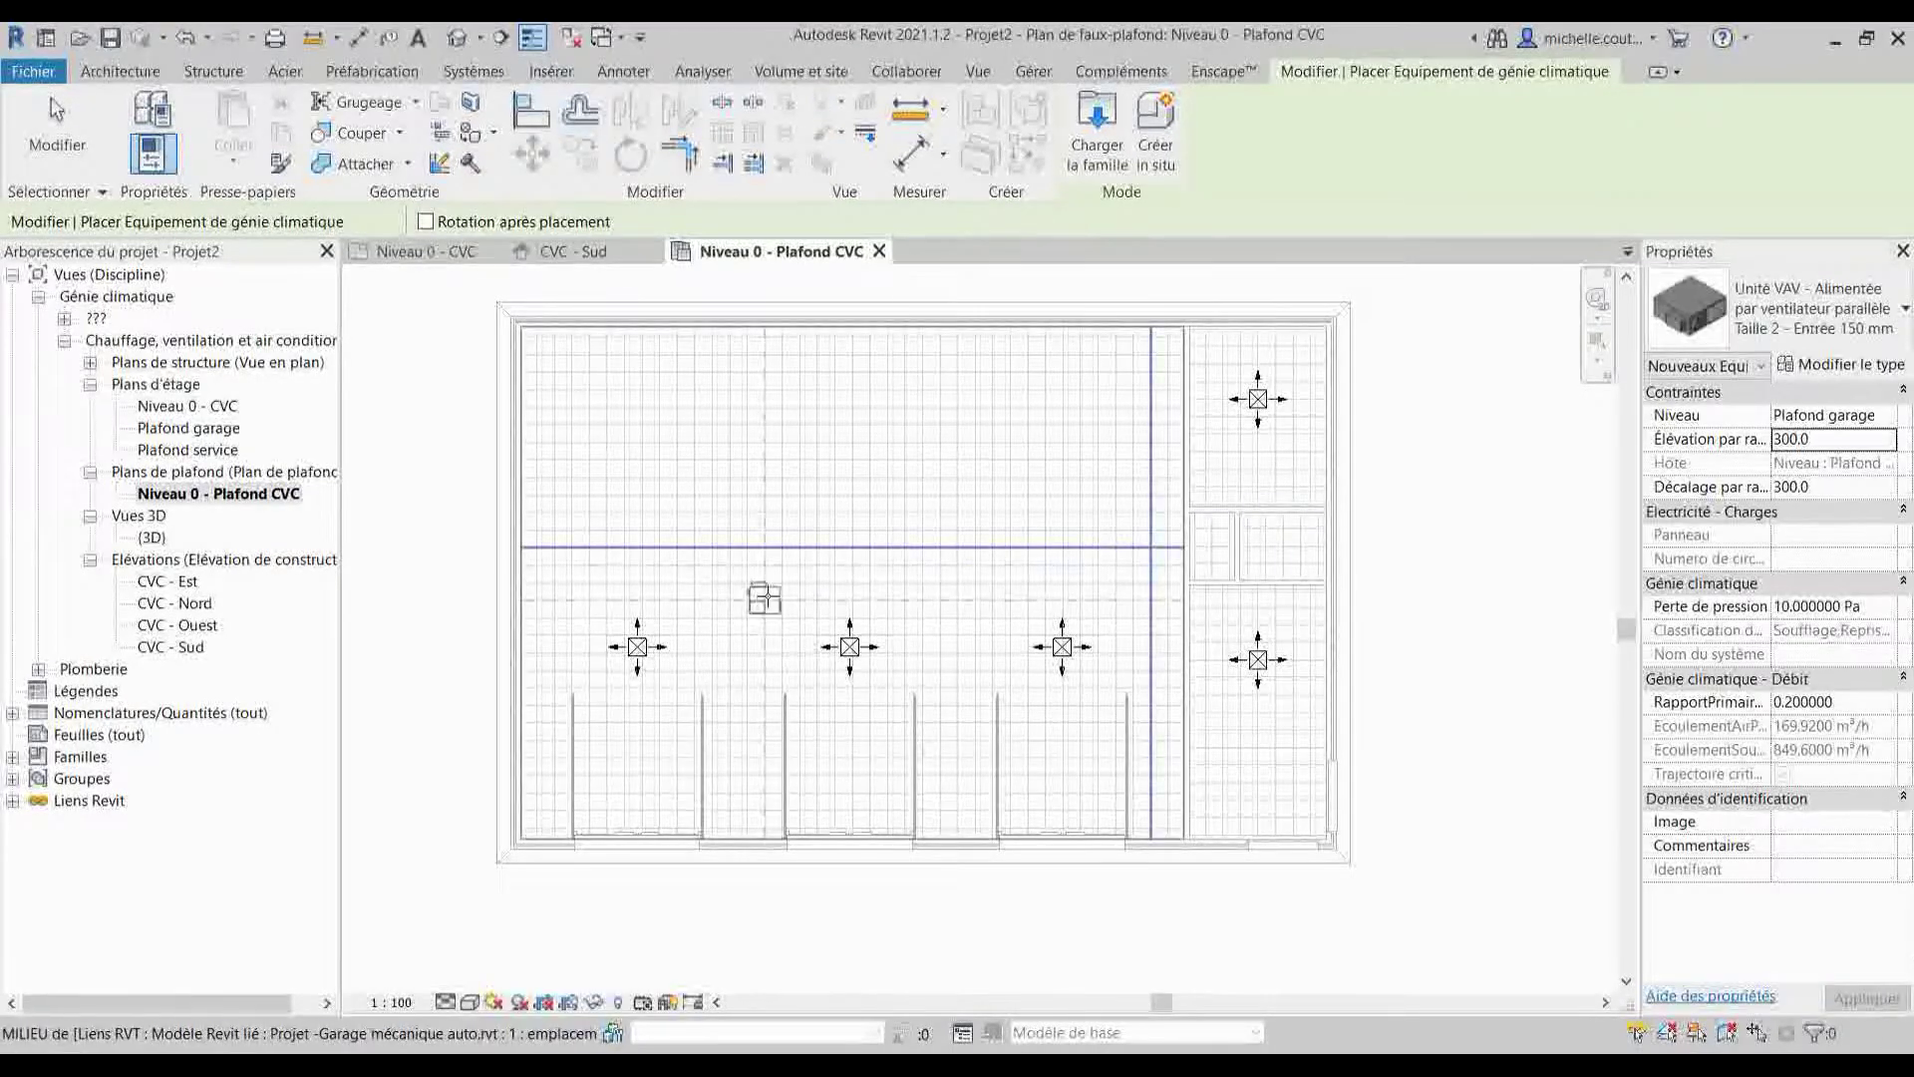
{"action": "left_click", "coordinate": [573, 566]}
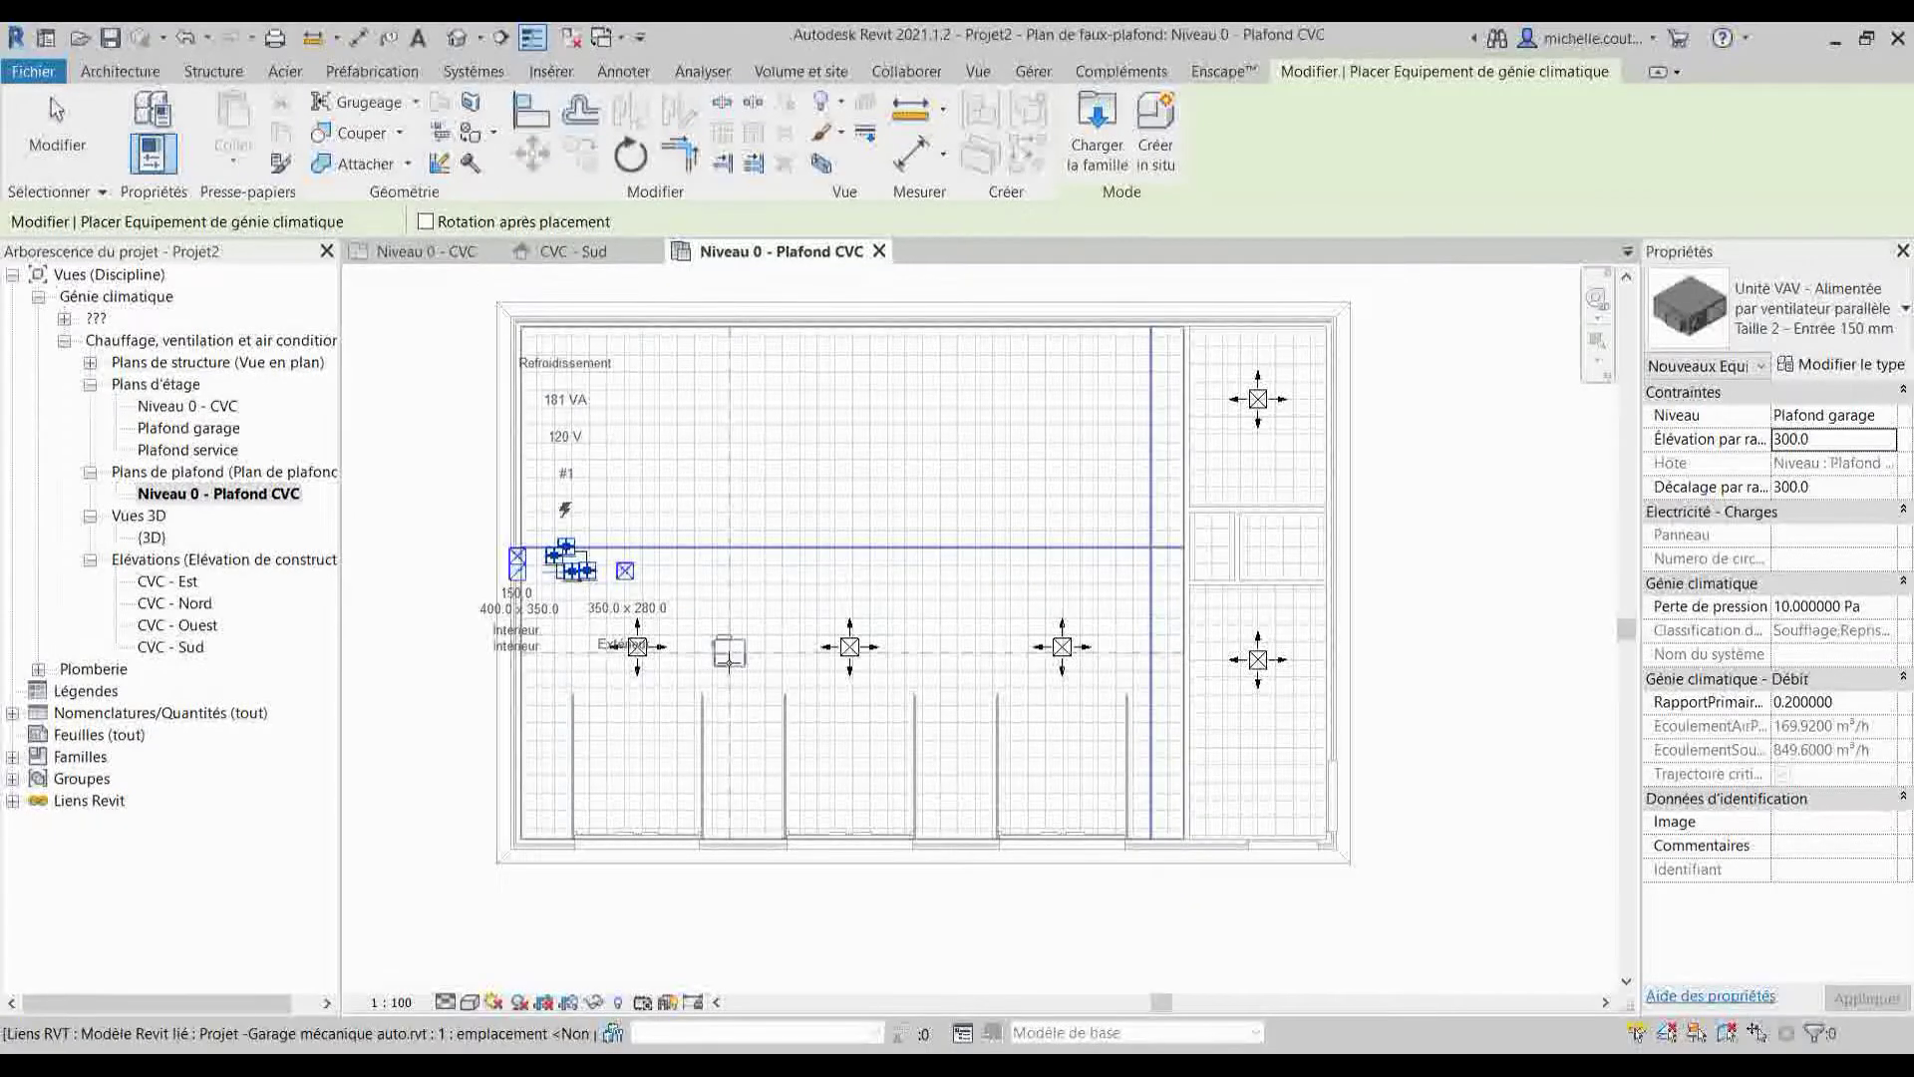
{"action": "scroll", "coordinate": [776, 598], "scroll_direction": "up", "scroll_amount": 5}
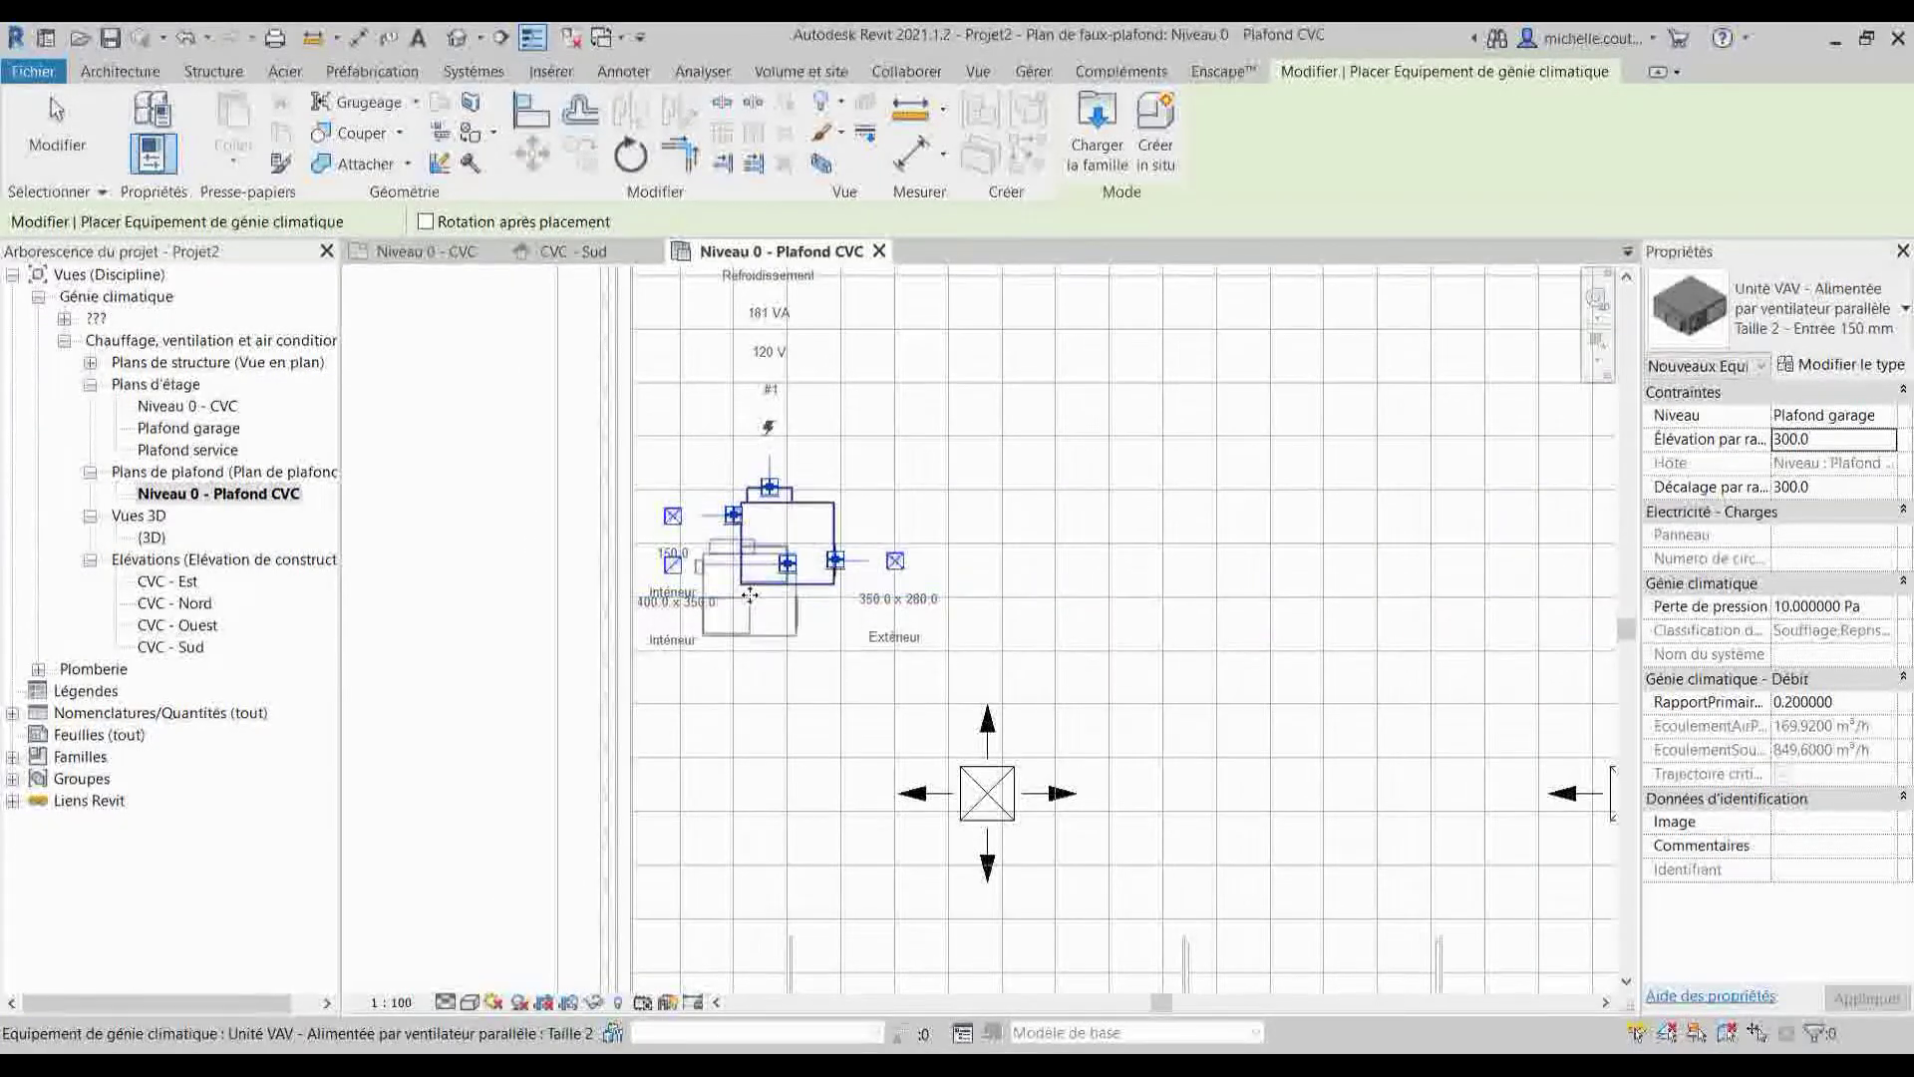
{"action": "key", "text": "Escape"}
{"action": "key", "text": "Escape"}
- Rotate the placed VAV unit 180° about its centre so its 350 x 280 connector faces the west wall
{"action": "left_click", "coordinate": [805, 576]}
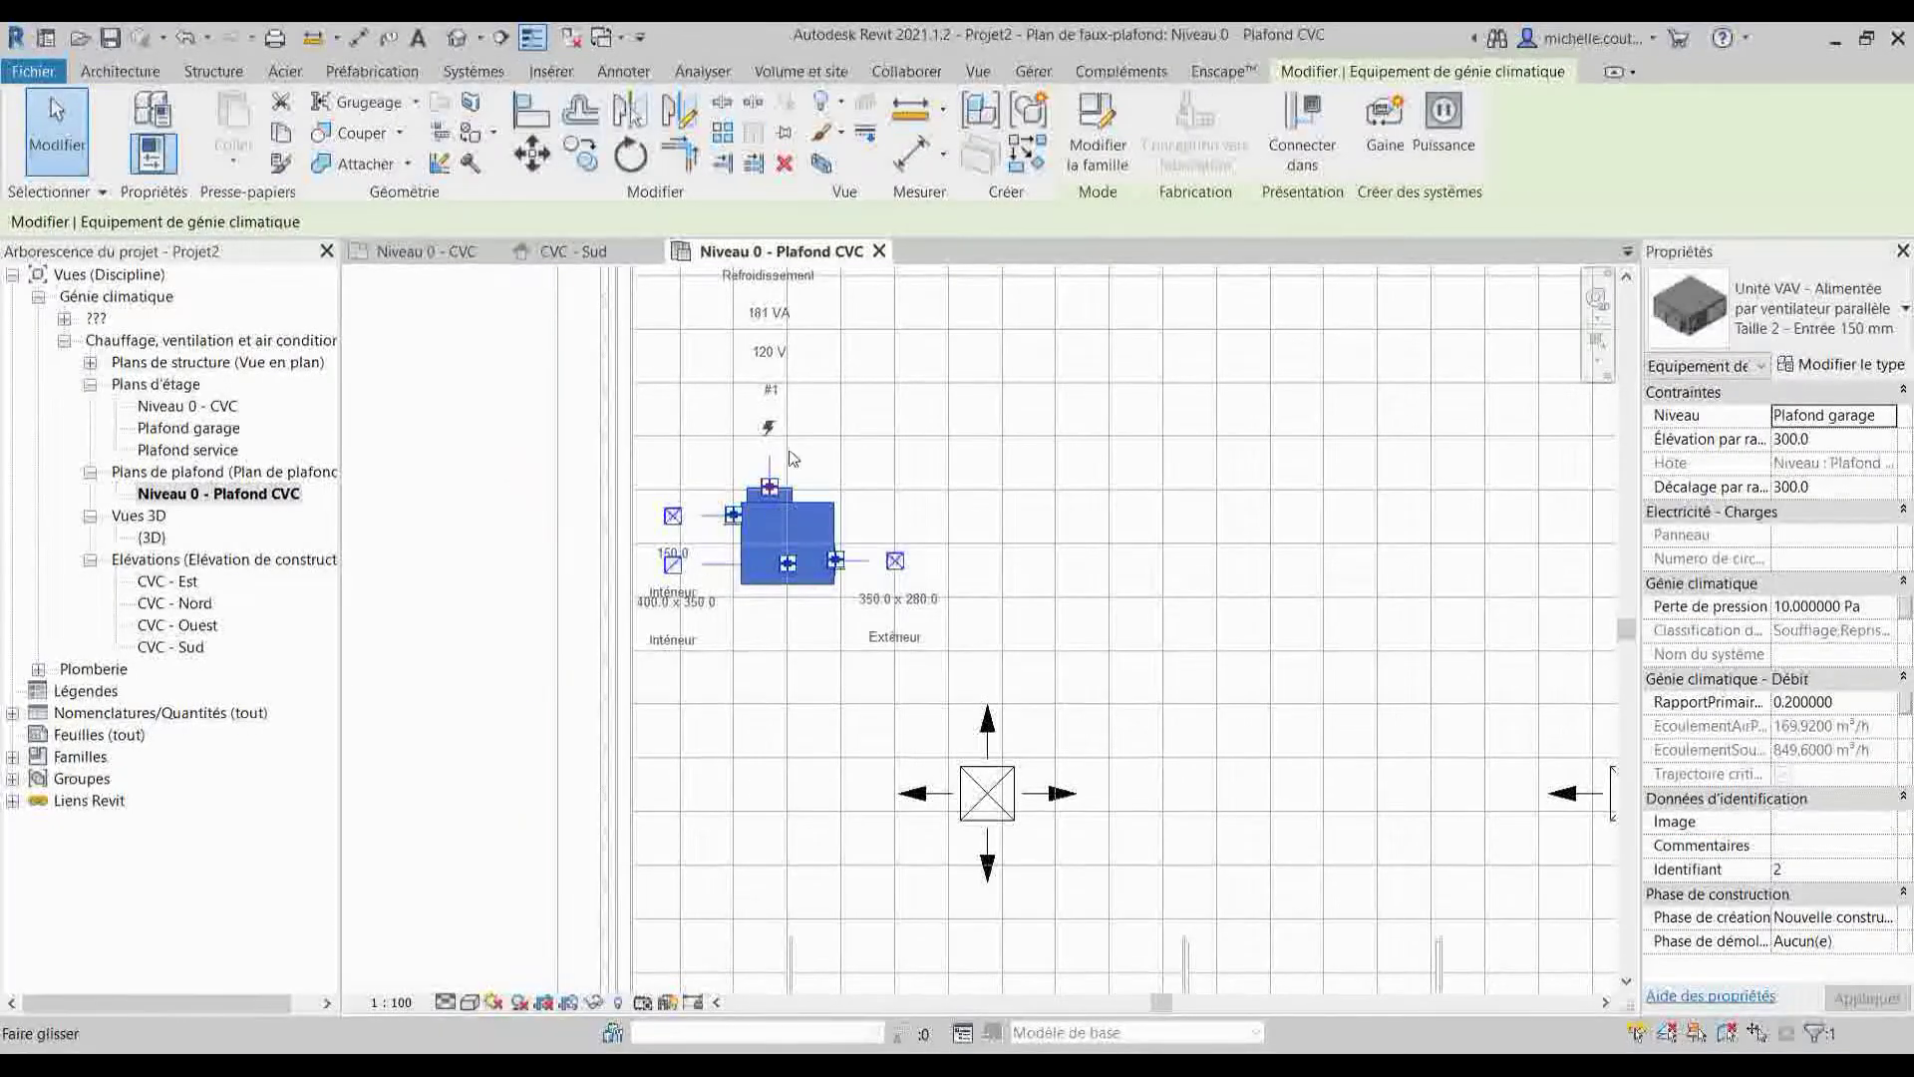
{"action": "left_click", "coordinate": [631, 157]}
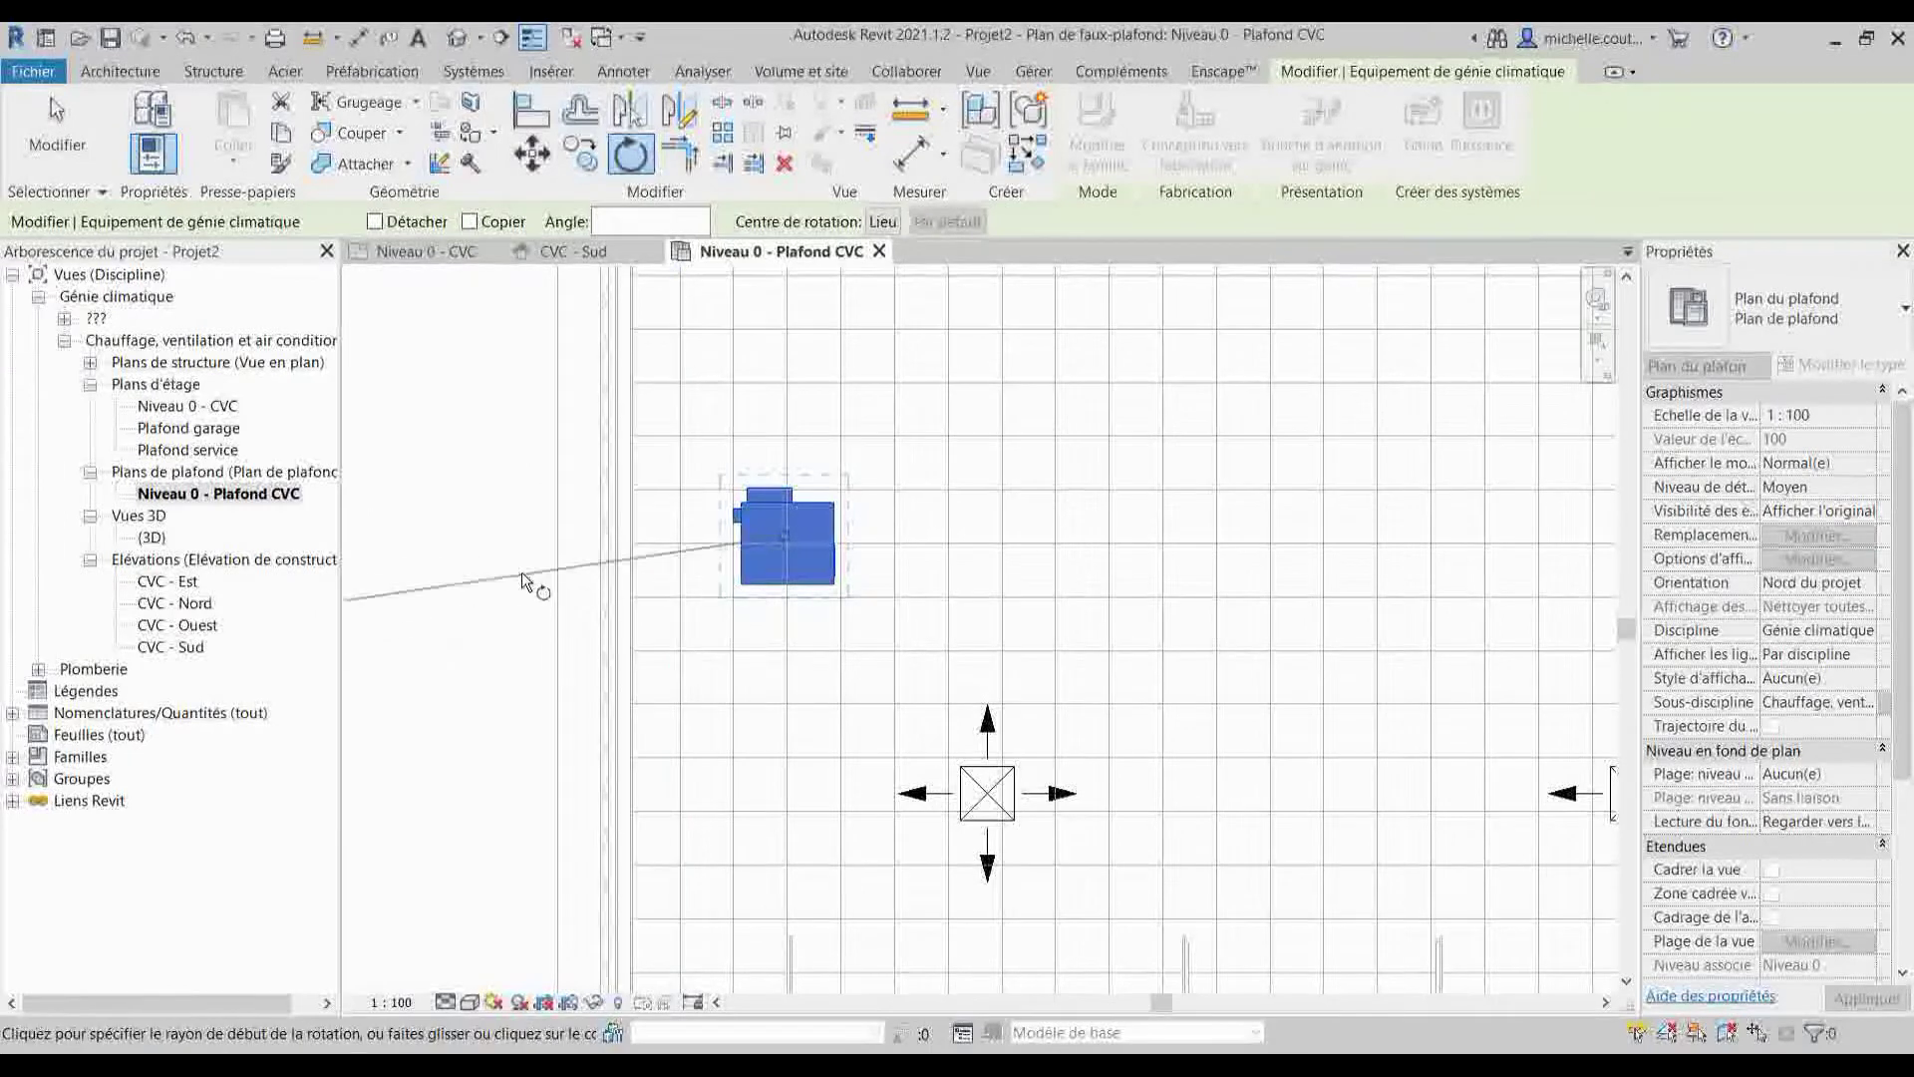
{"action": "left_click", "coordinate": [460, 537]}
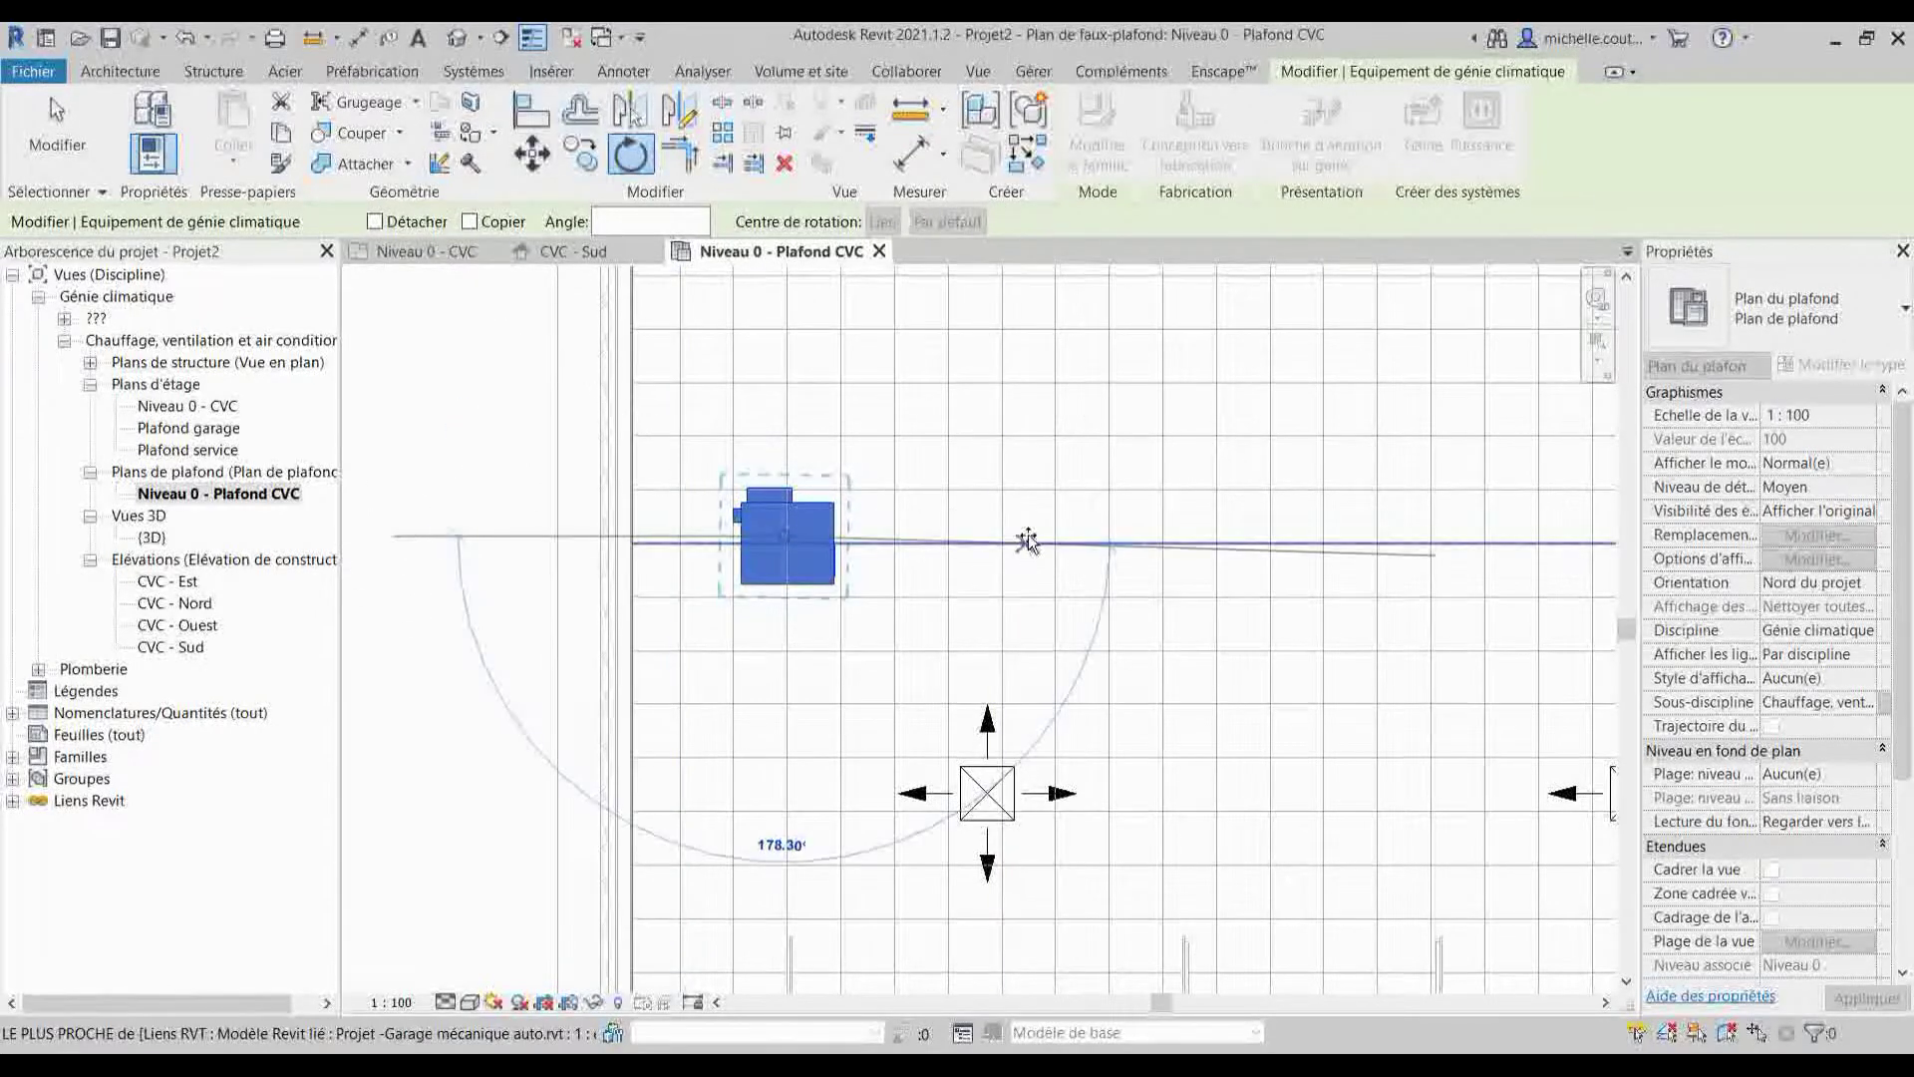
{"action": "scroll", "coordinate": [1032, 538], "scroll_direction": "up", "scroll_amount": 1}
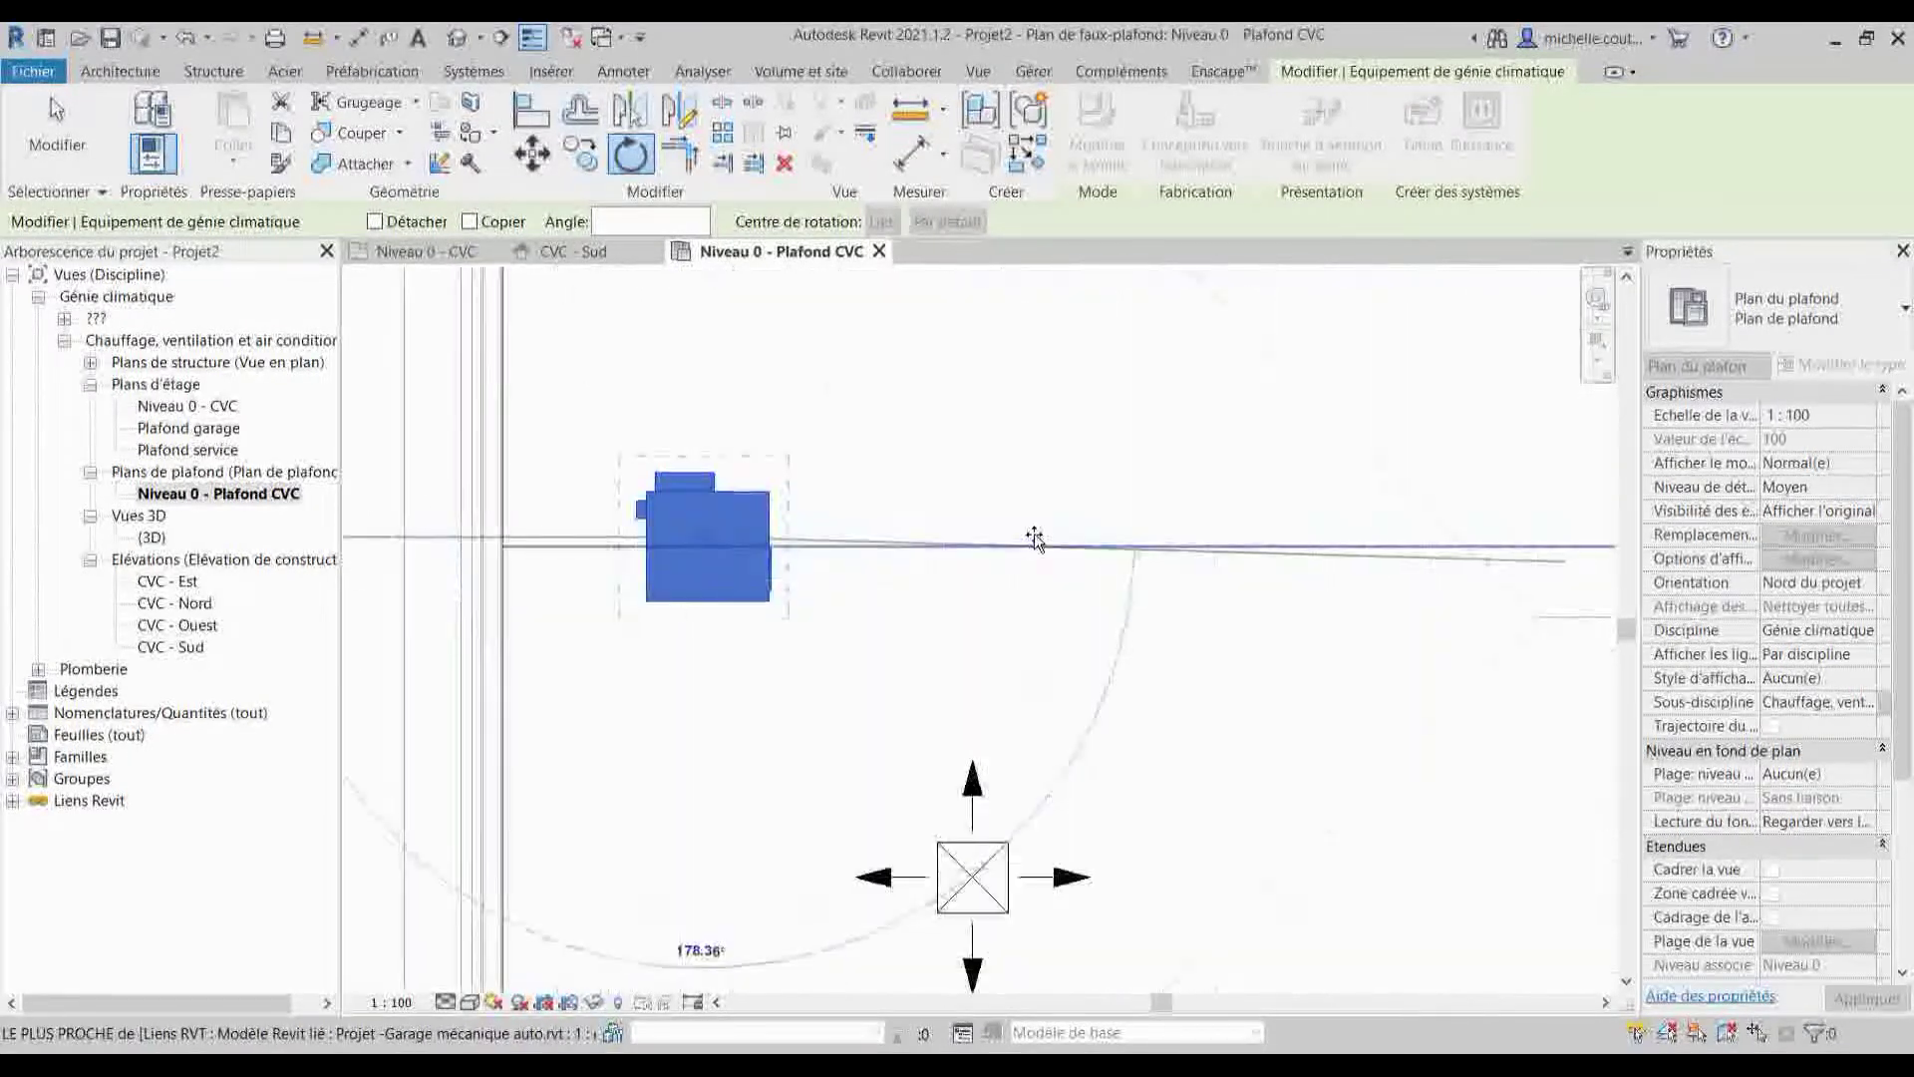
{"action": "scroll", "coordinate": [1025, 538], "scroll_direction": "up", "scroll_amount": 2}
{"action": "left_click", "coordinate": [1025, 539]}
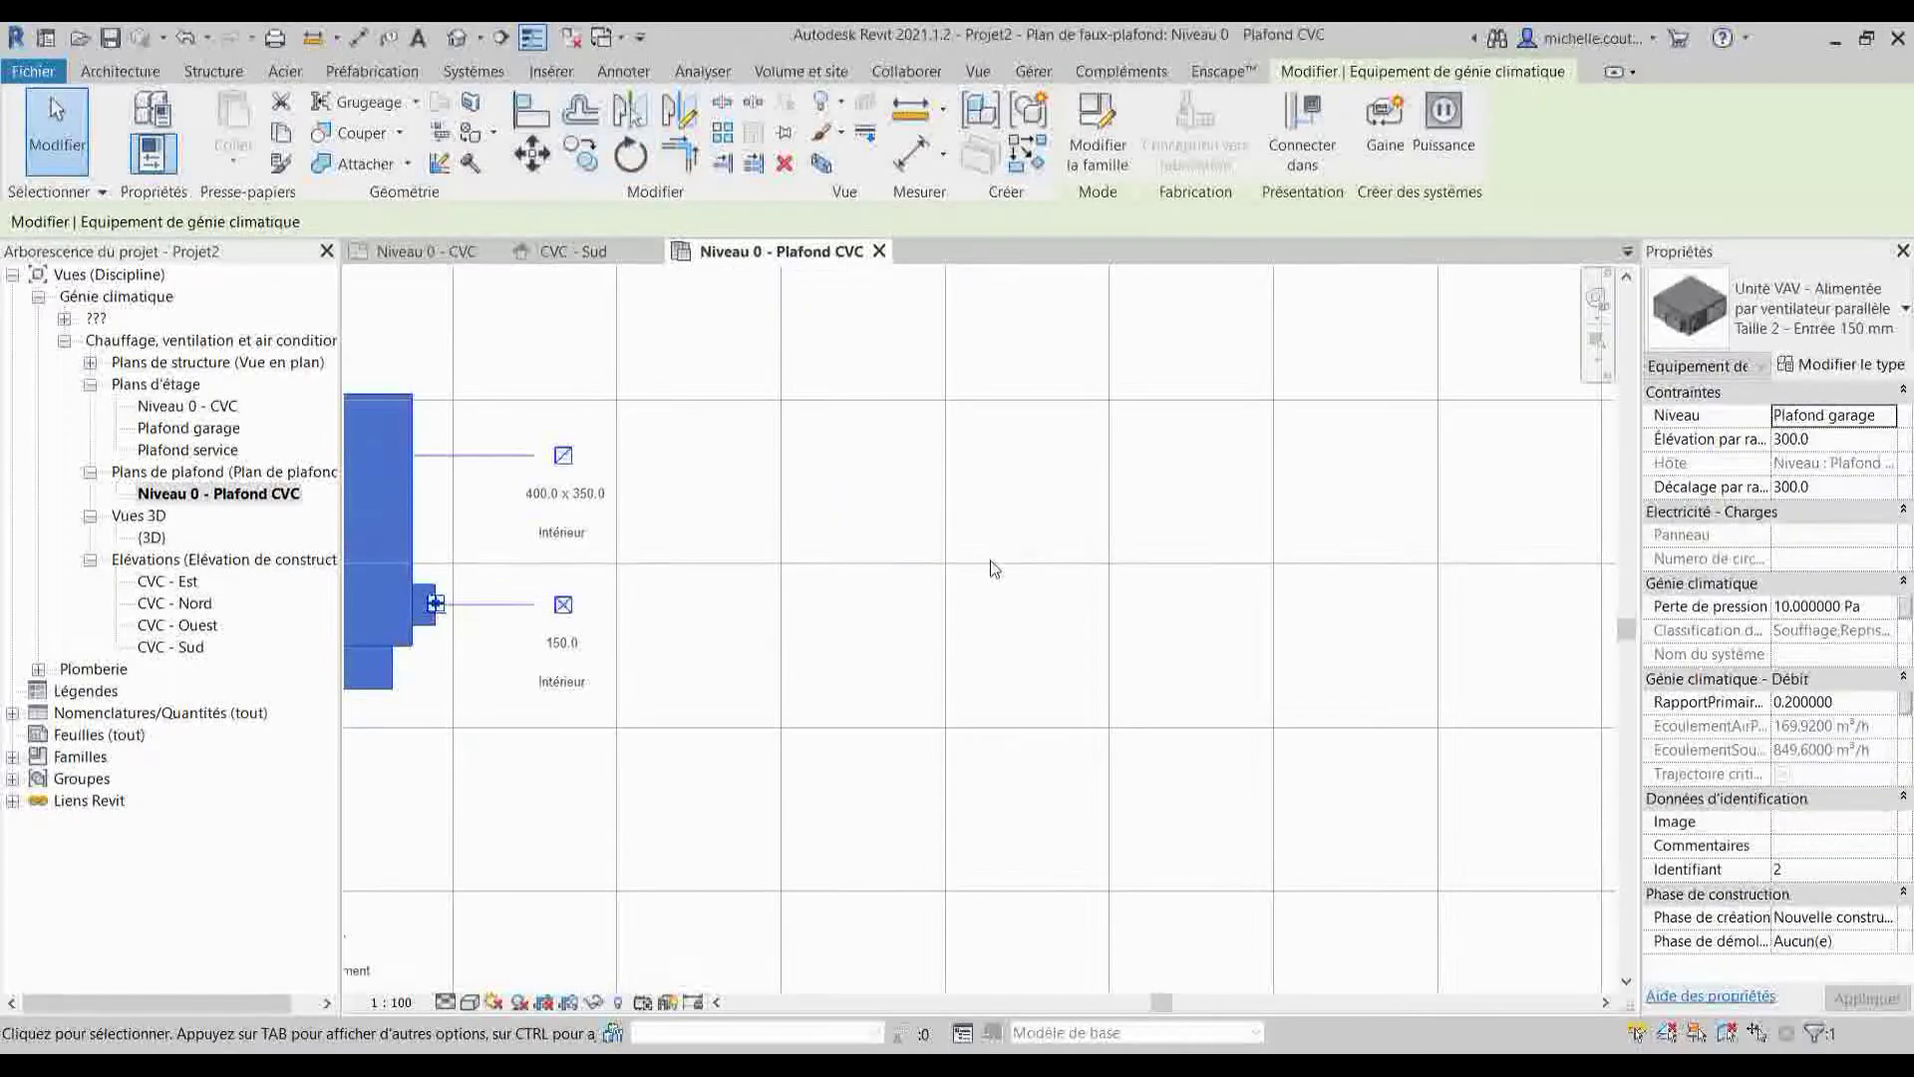
{"action": "scroll", "coordinate": [992, 569], "scroll_direction": "down", "scroll_amount": 3}
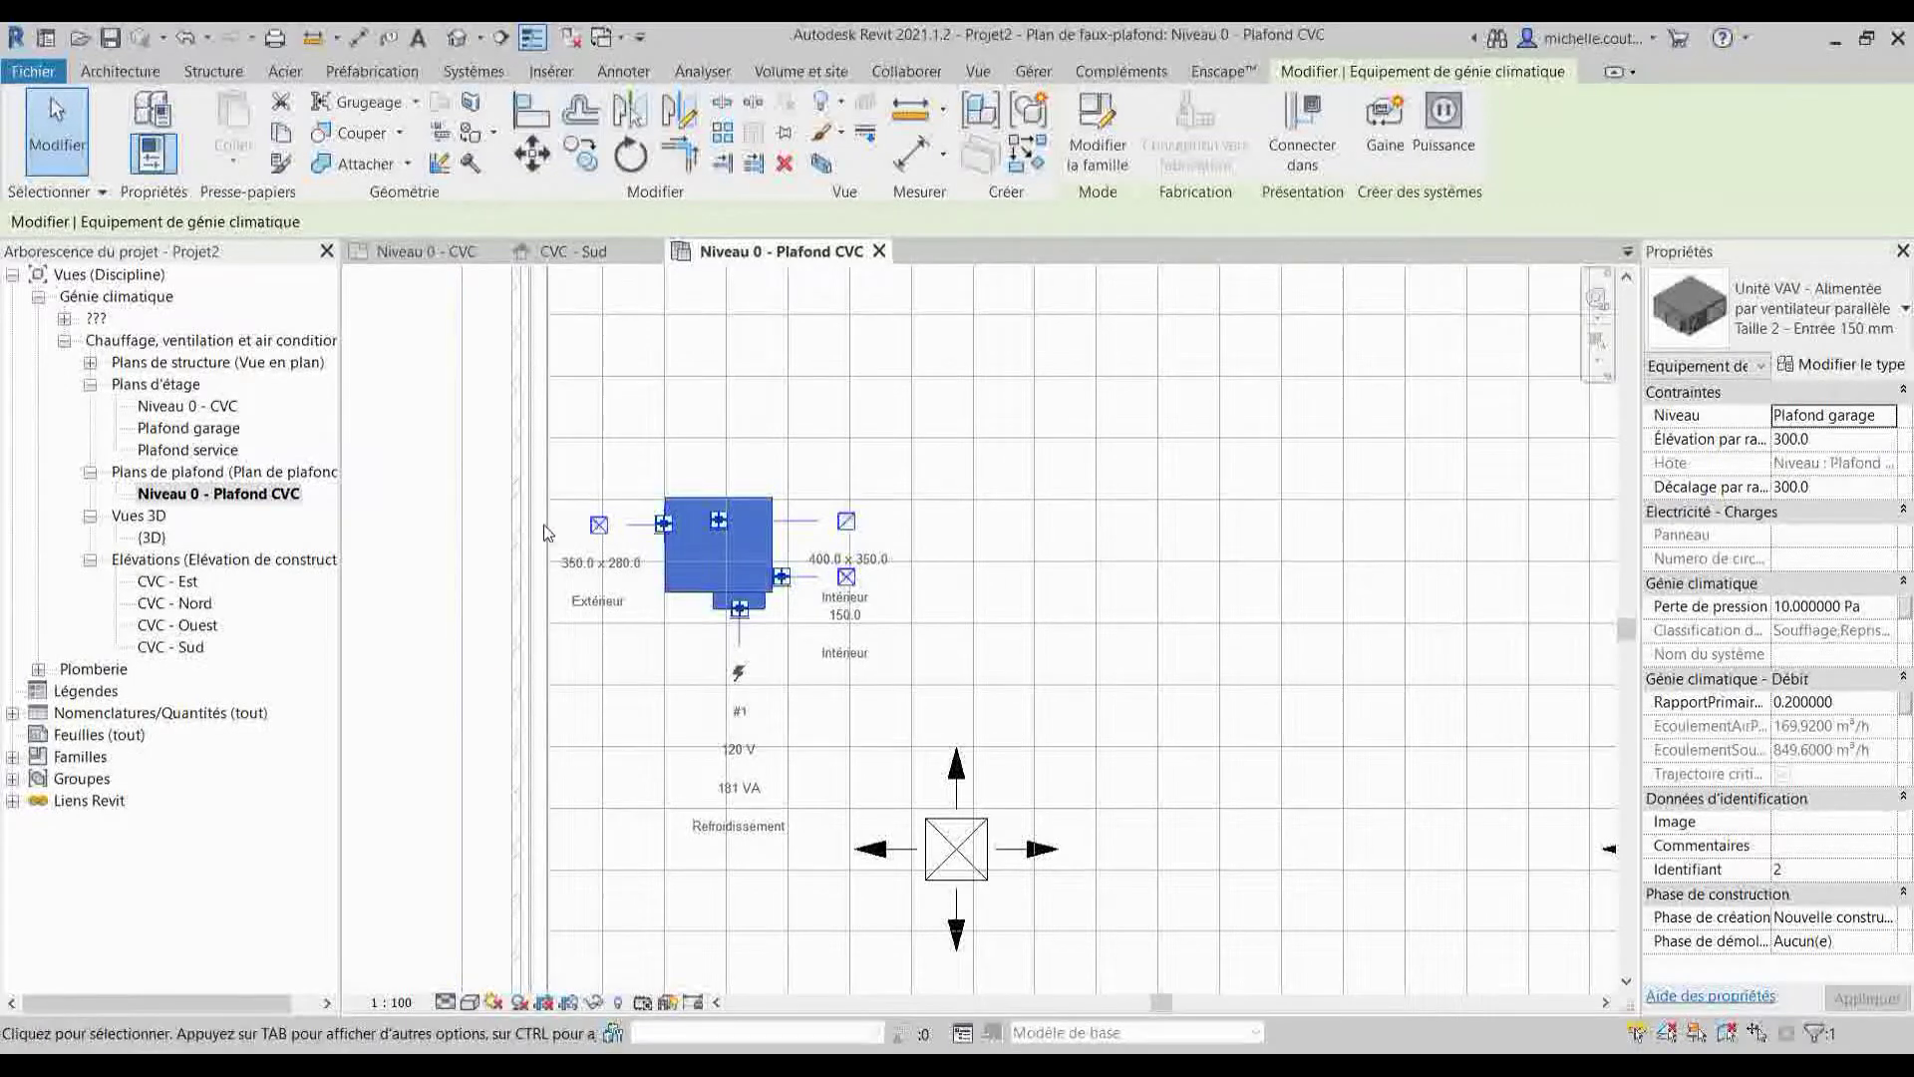
{"action": "scroll", "coordinate": [639, 531], "scroll_direction": "down", "scroll_amount": 3}
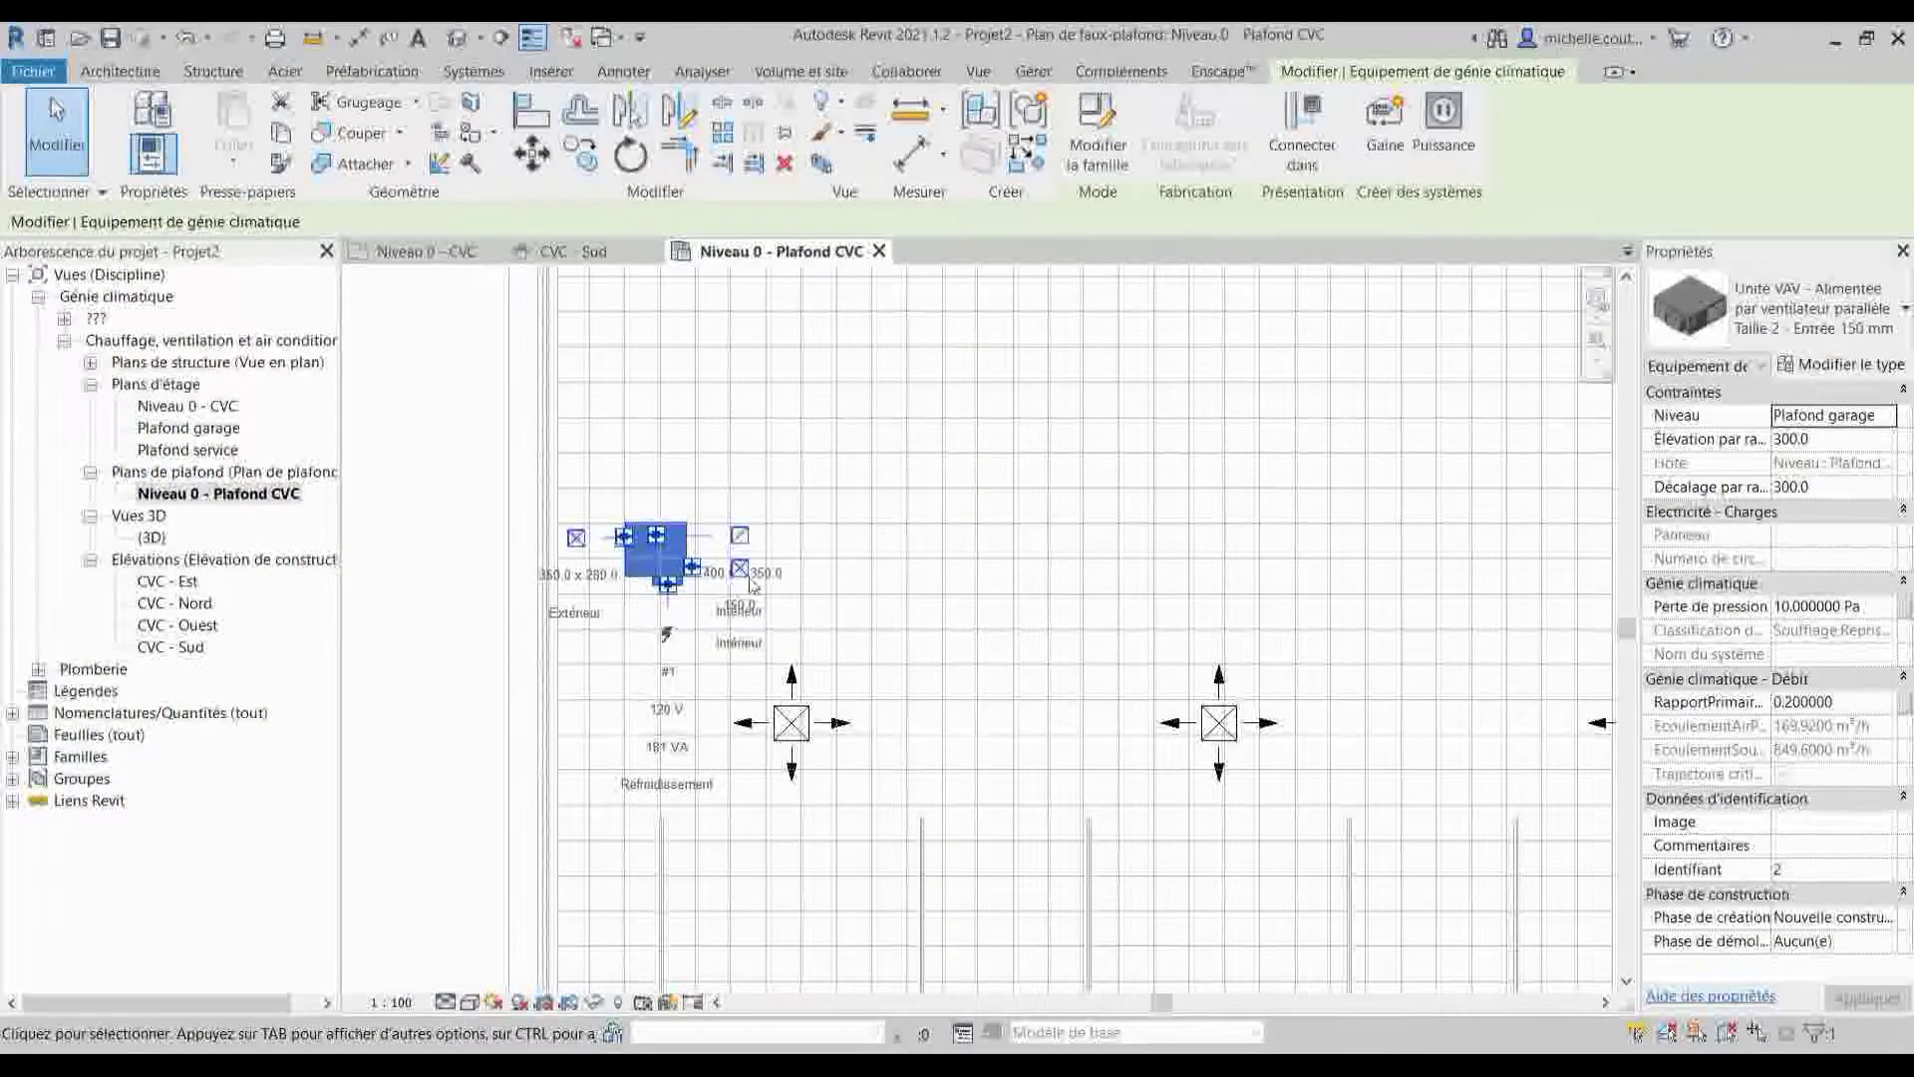
{"action": "scroll", "coordinate": [755, 585], "scroll_direction": "down", "scroll_amount": 4}
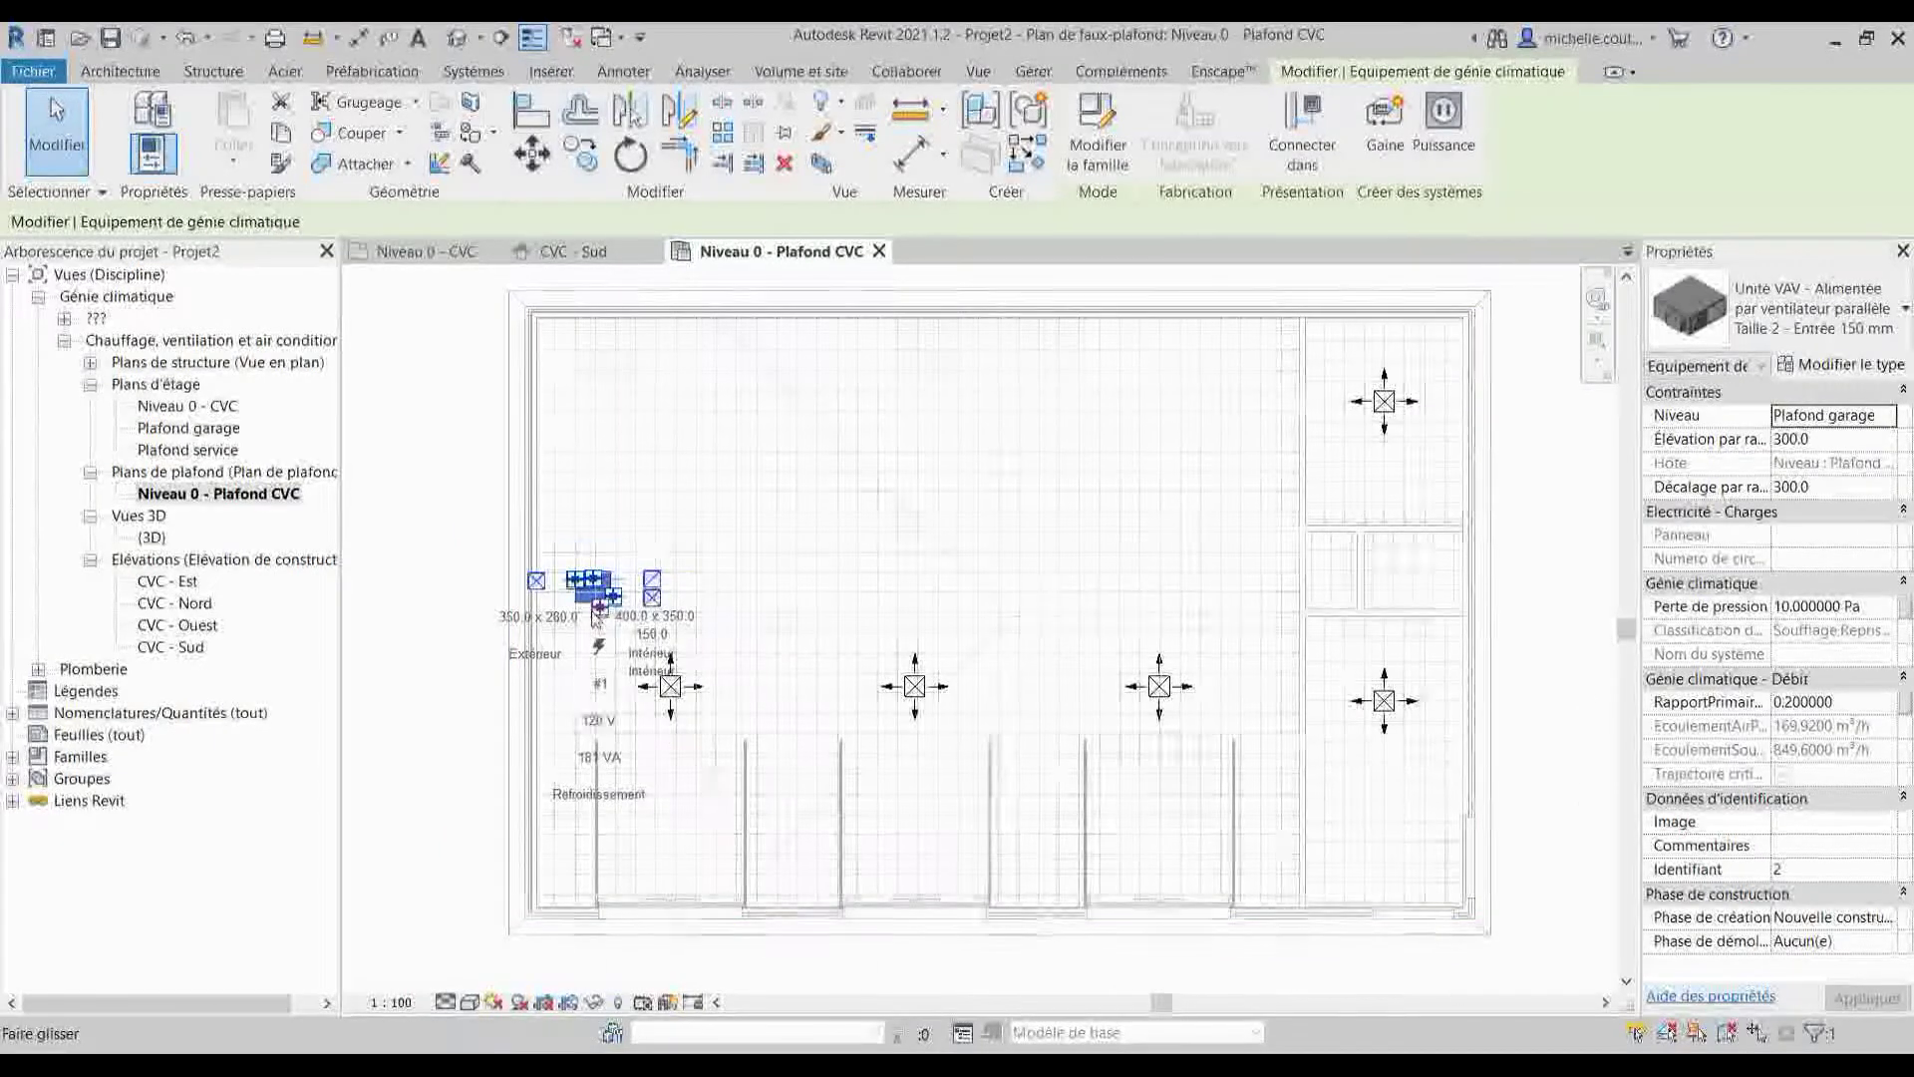
- Draw a 150 mm round supply duct from the VAV unit's east outlet straight east about 23,000 mm, in line with the two east-room air terminals
{"action": "scroll", "coordinate": [599, 612], "scroll_direction": "up", "scroll_amount": 3}
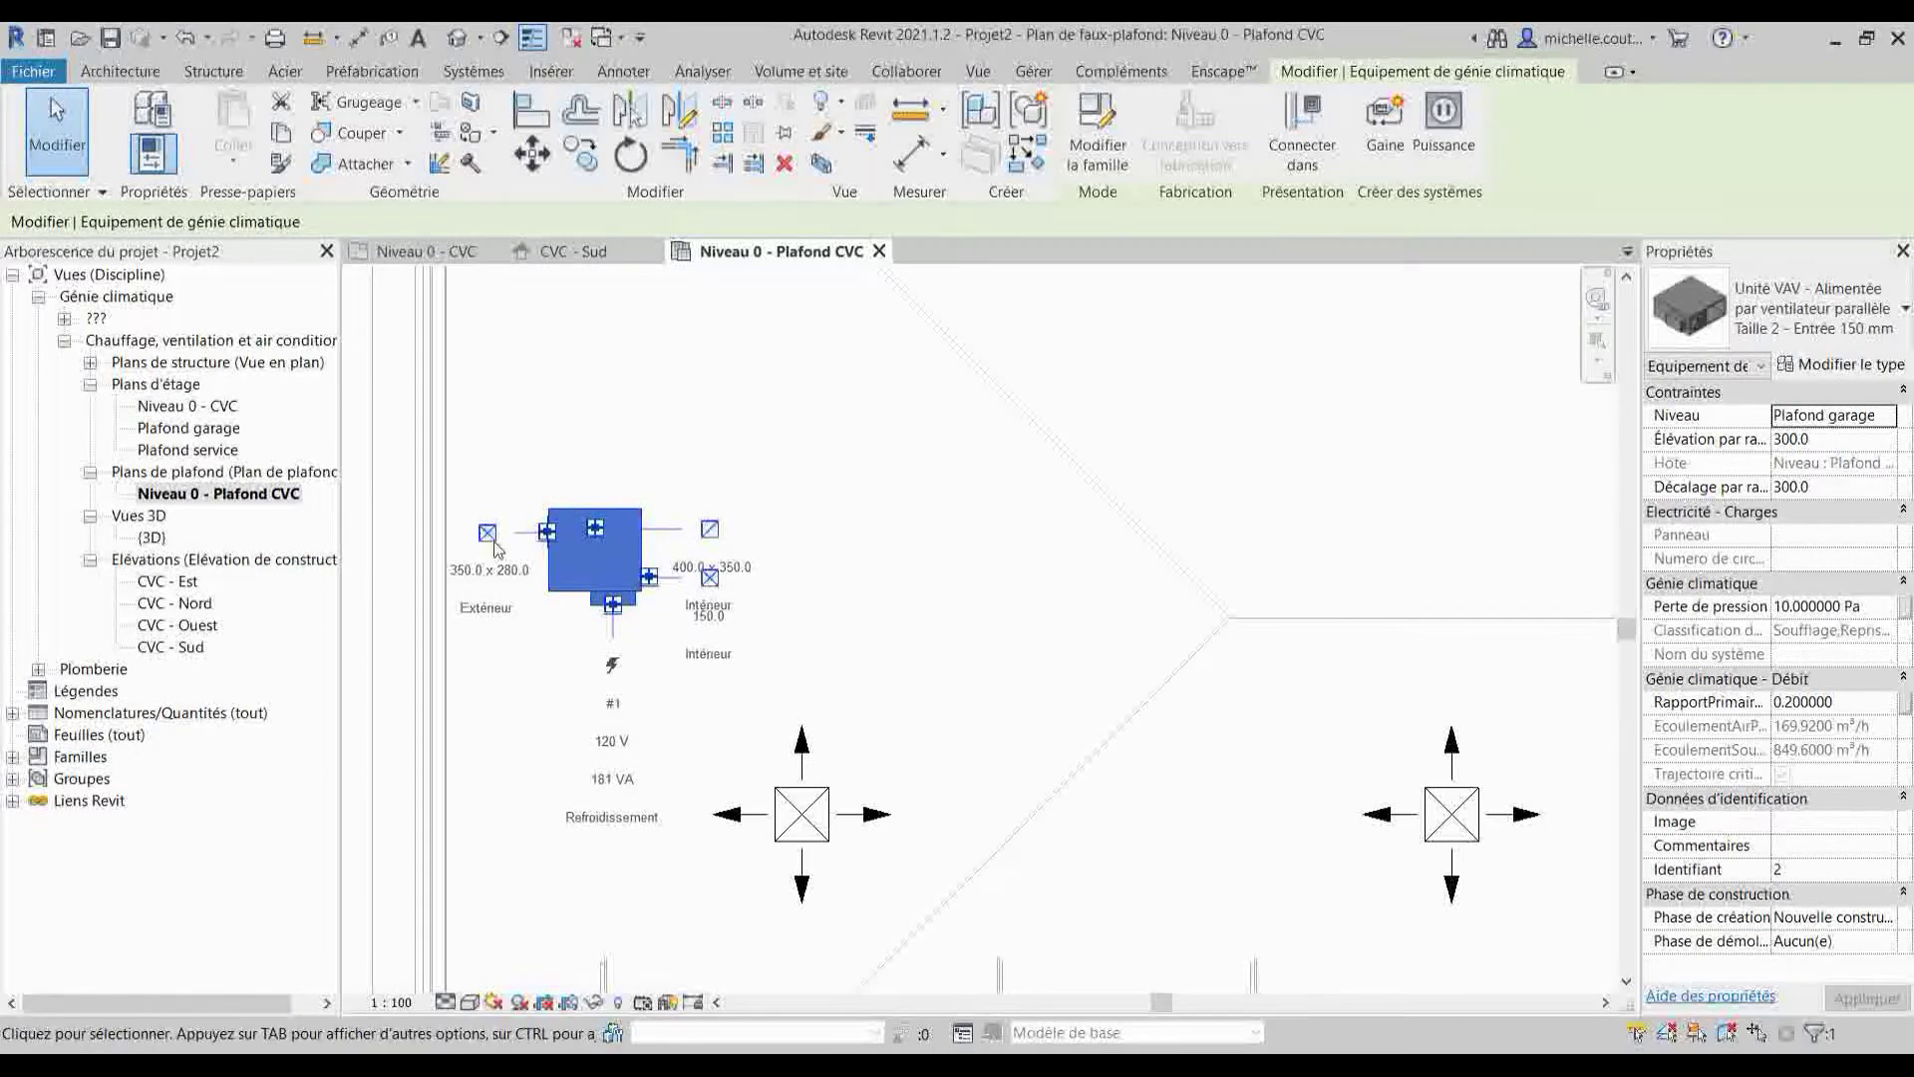
{"action": "left_click", "coordinate": [710, 578]}
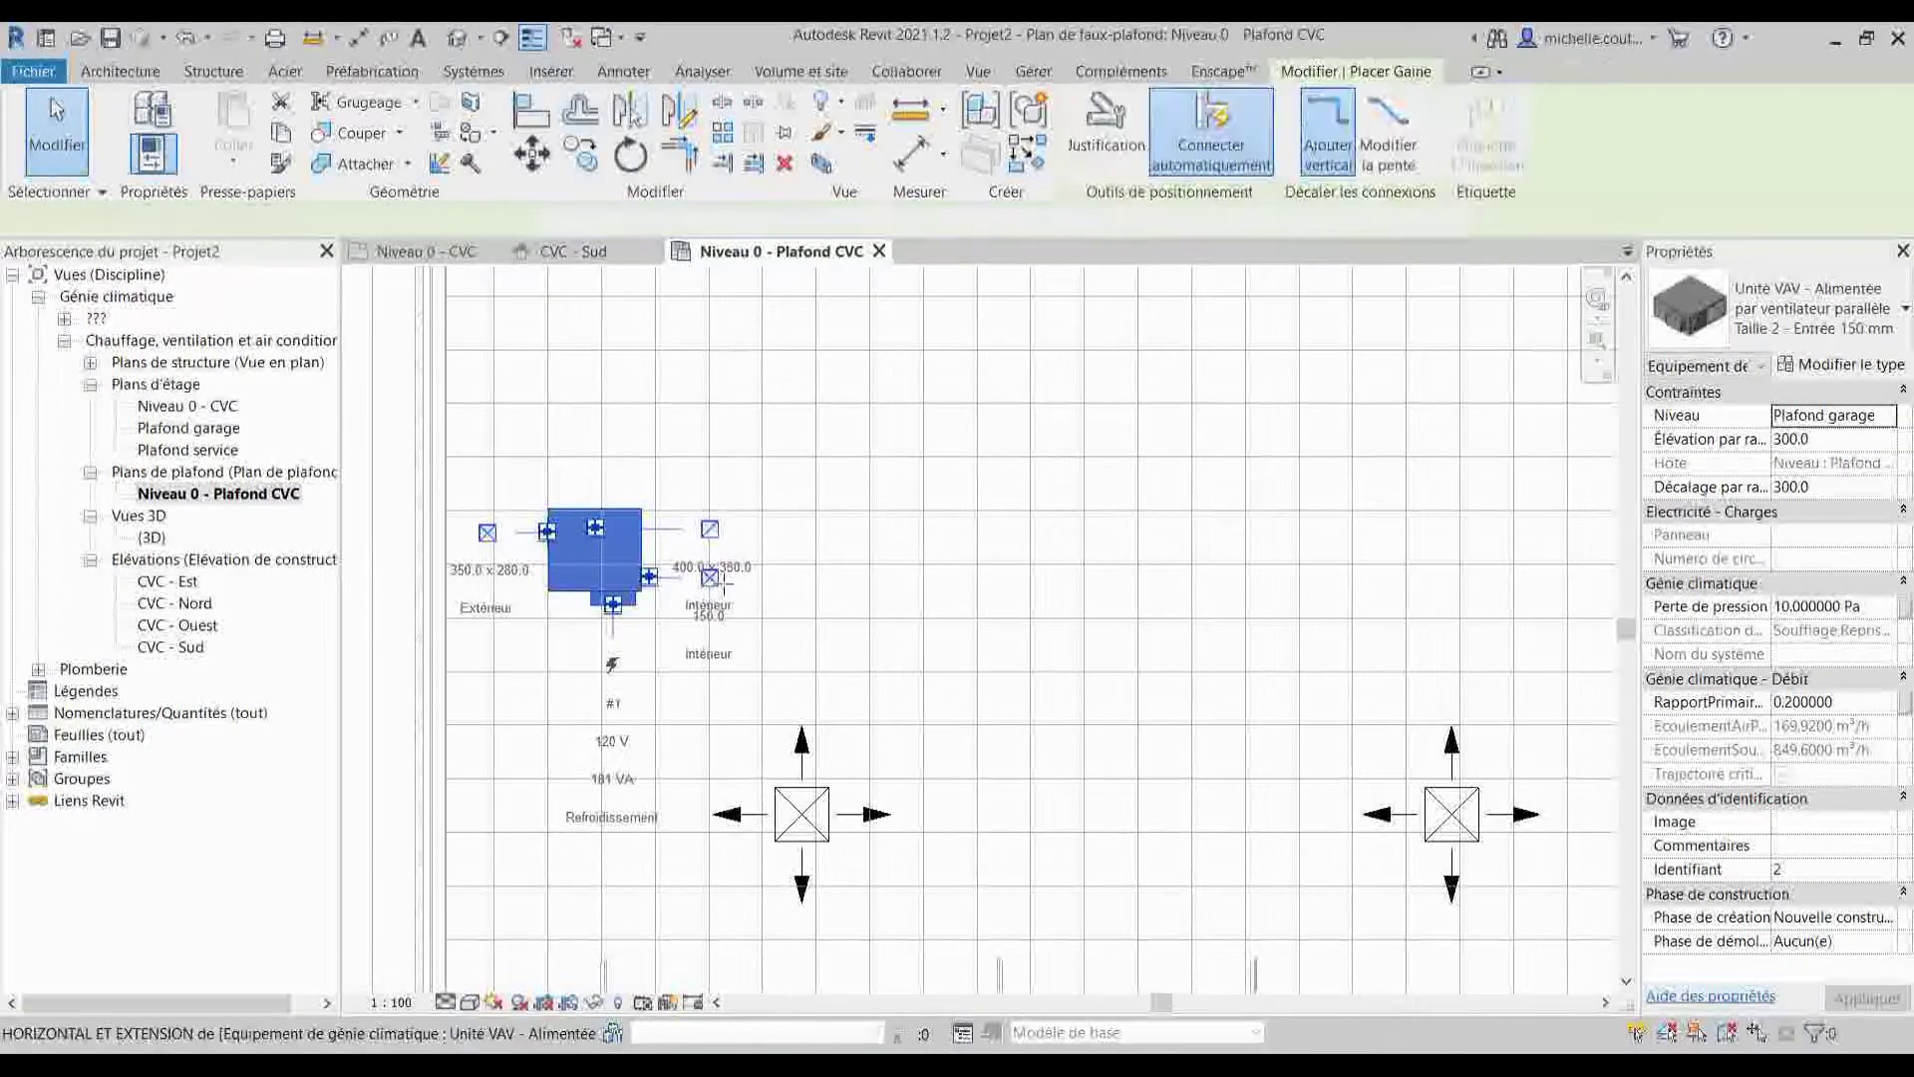
{"action": "scroll", "coordinate": [836, 579], "scroll_direction": "down", "scroll_amount": 2}
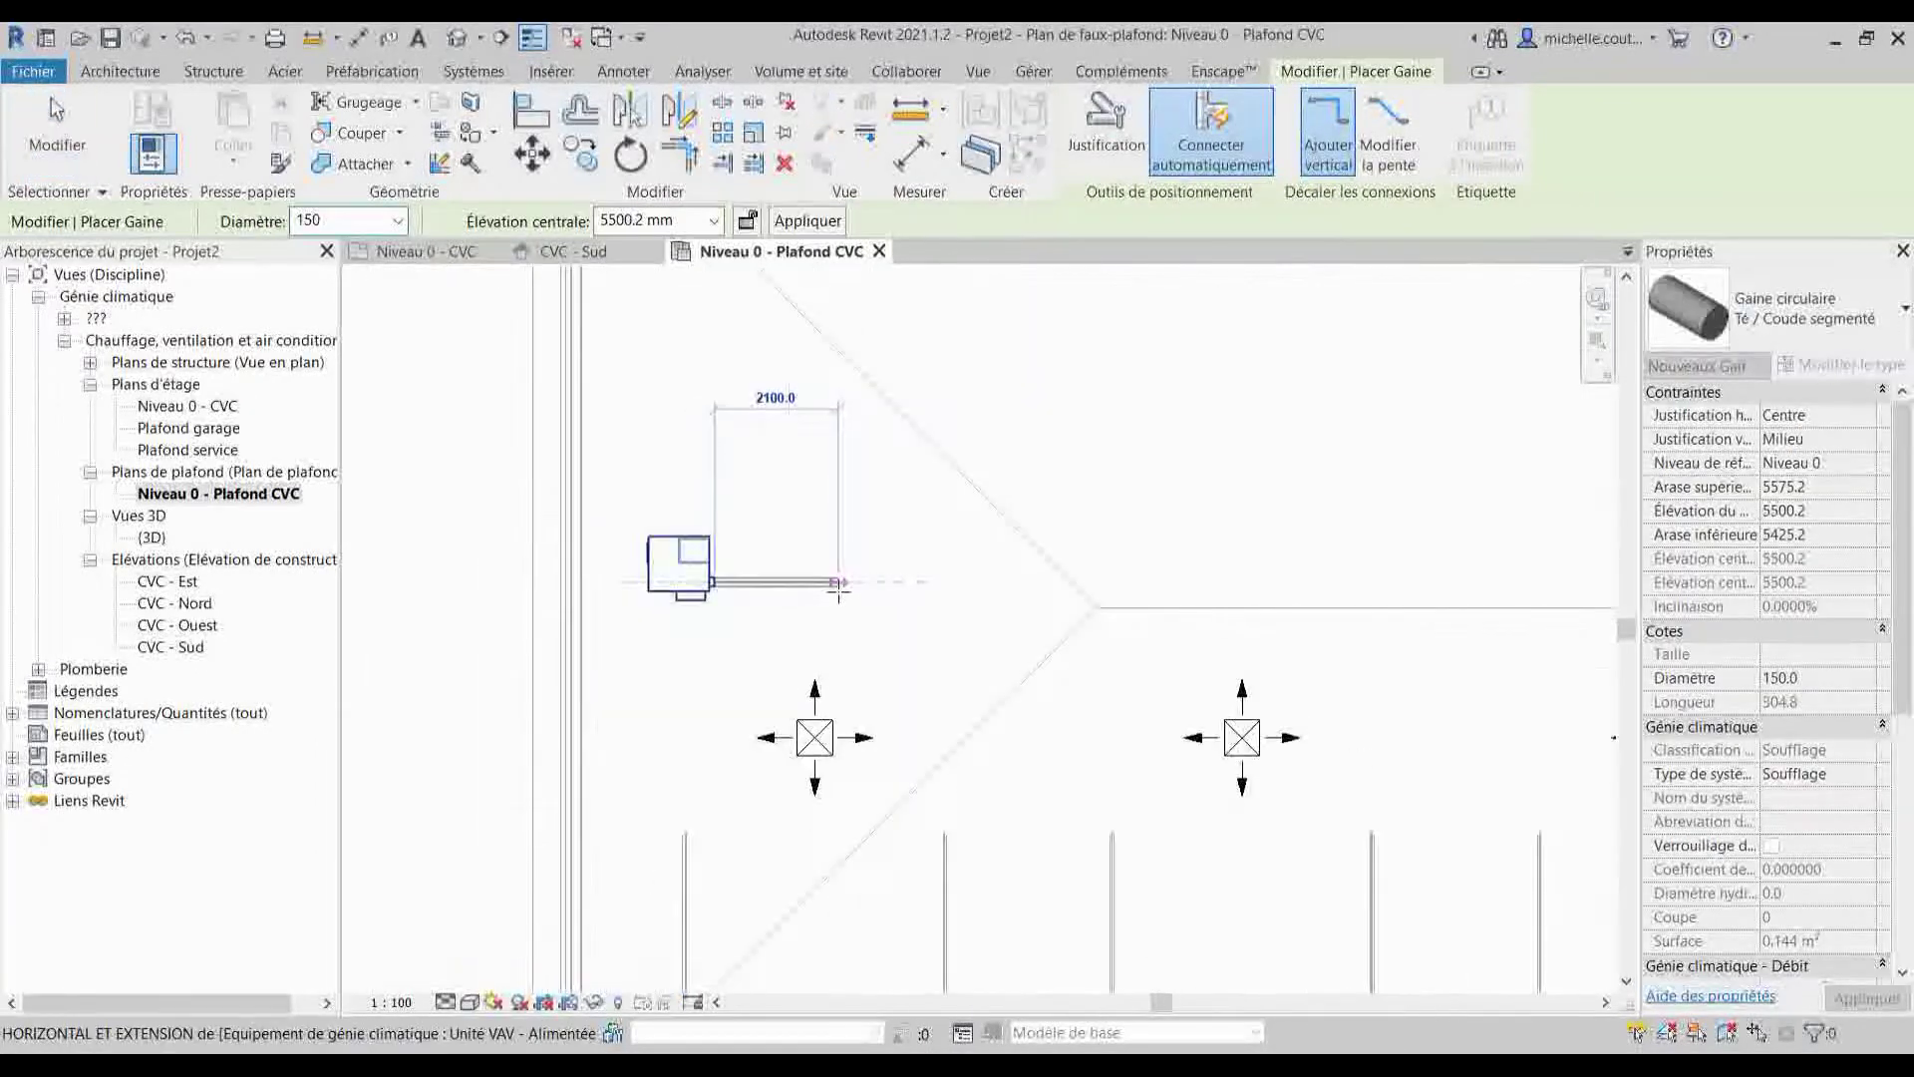
{"action": "middle_click_drag", "start_coordinate": [846, 611], "coordinate": [598, 598]}
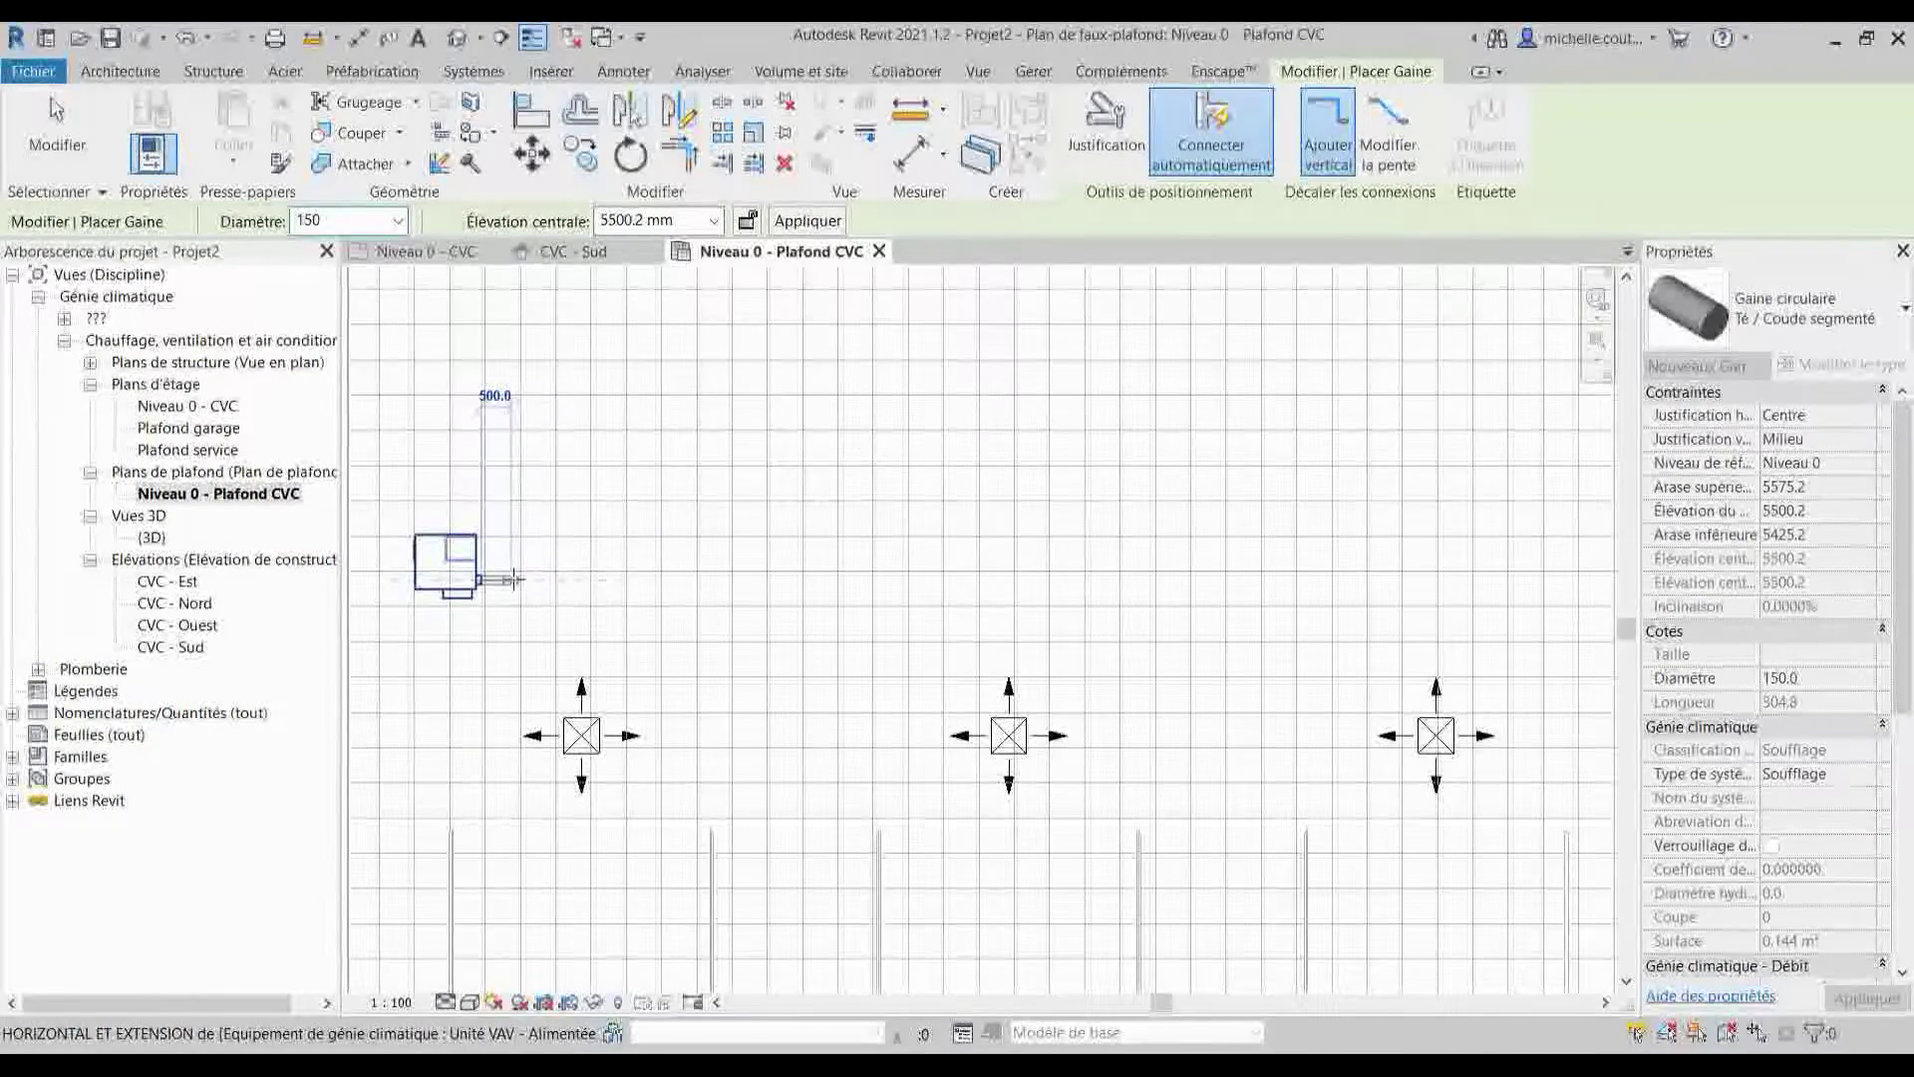
{"action": "scroll", "coordinate": [738, 580], "scroll_direction": "down", "scroll_amount": 1}
{"action": "scroll", "coordinate": [737, 580], "scroll_direction": "down", "scroll_amount": 2}
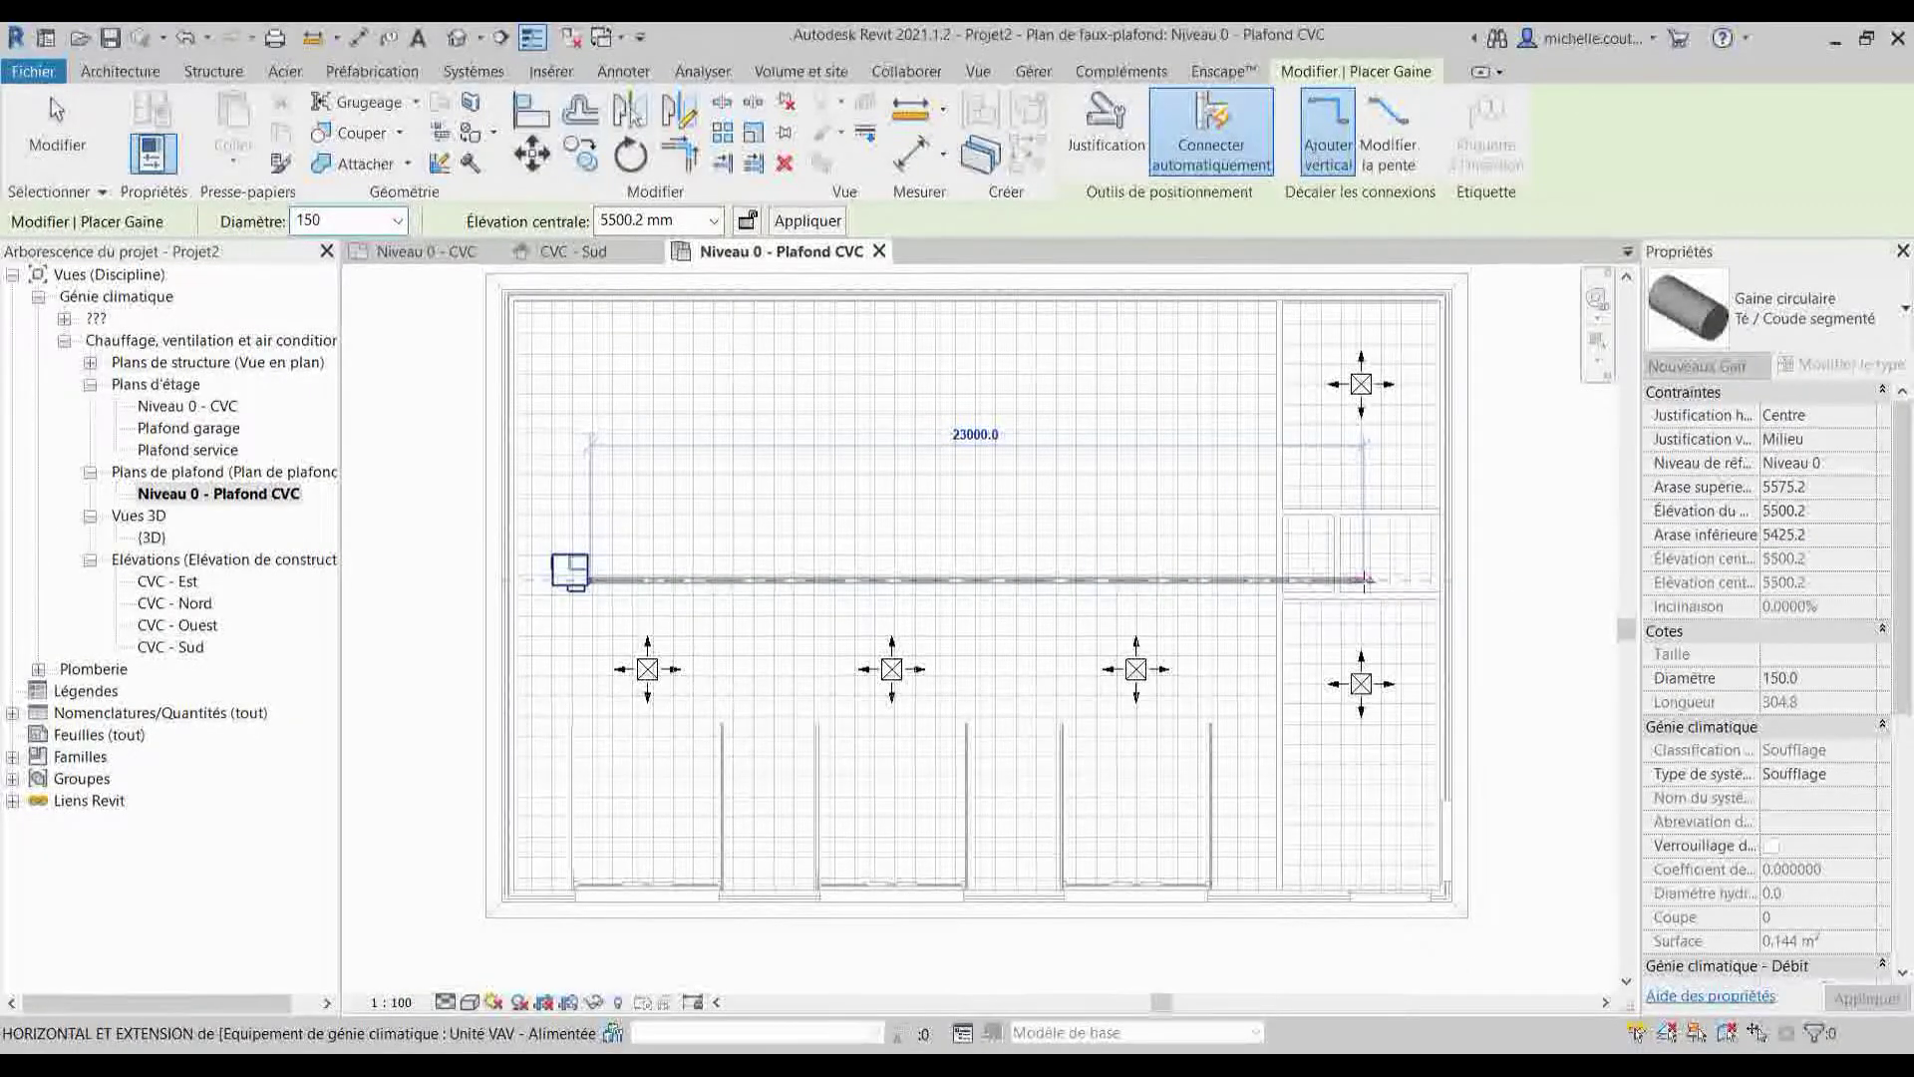
{"action": "left_click", "coordinate": [1362, 579]}
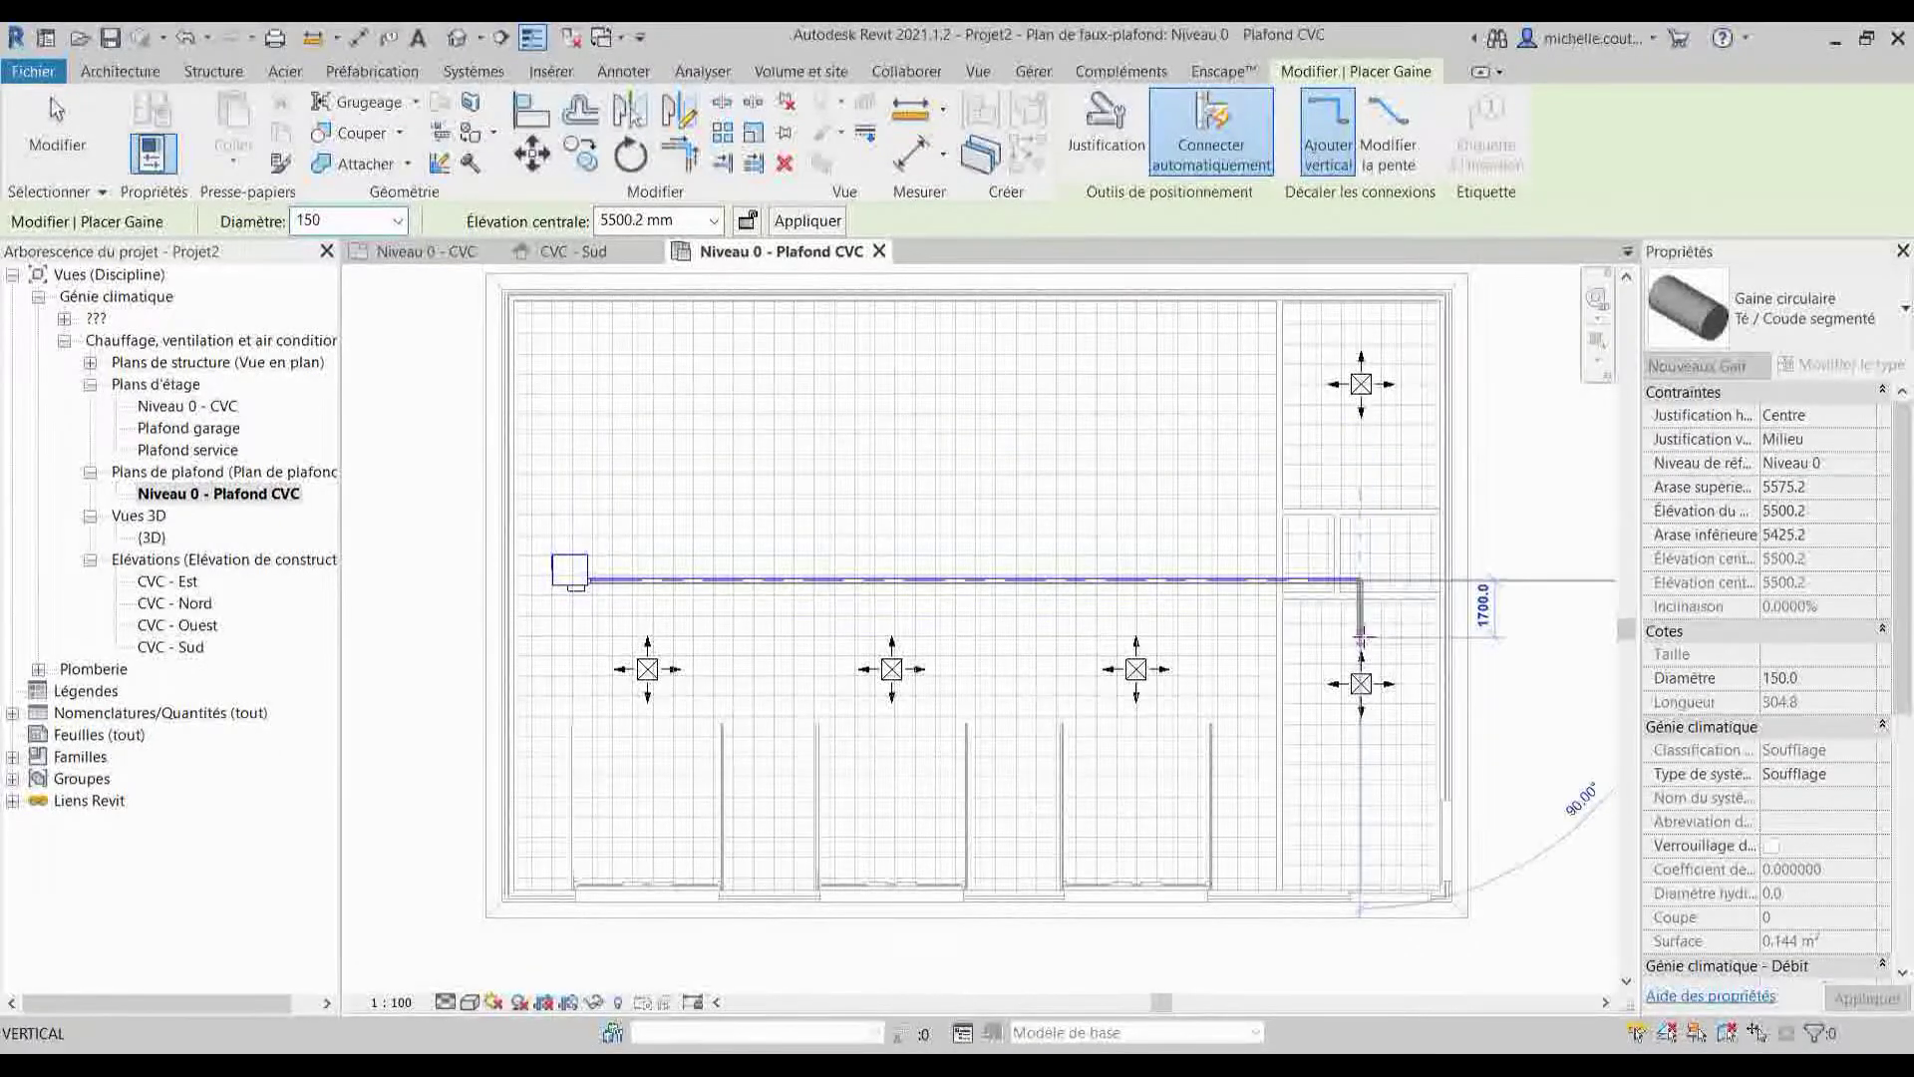
- Turn the main duct south and end this leg just short of the southeast room's air terminal
{"action": "scroll", "coordinate": [1364, 634], "scroll_direction": "up", "scroll_amount": 3}
{"action": "left_click", "coordinate": [1357, 620]}
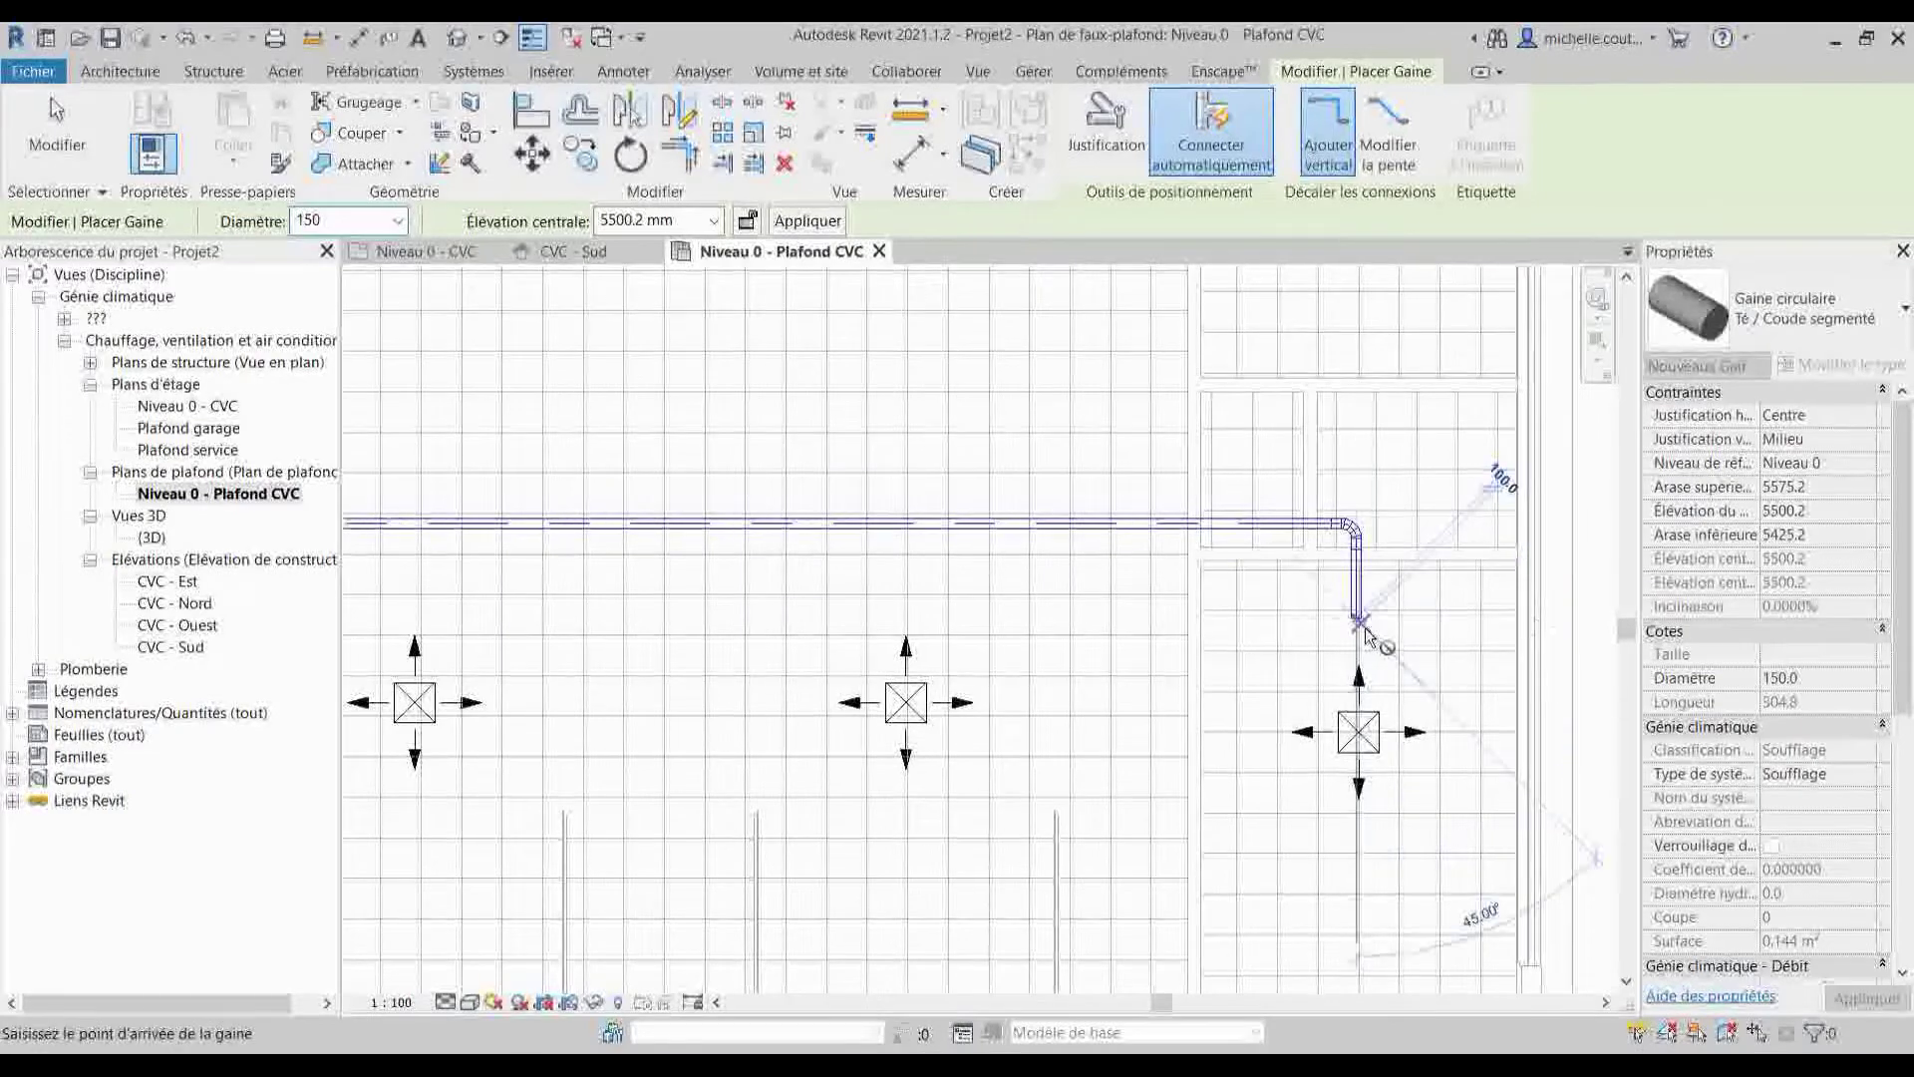
{"action": "key", "text": "Escape"}
{"action": "key", "text": "Escape"}
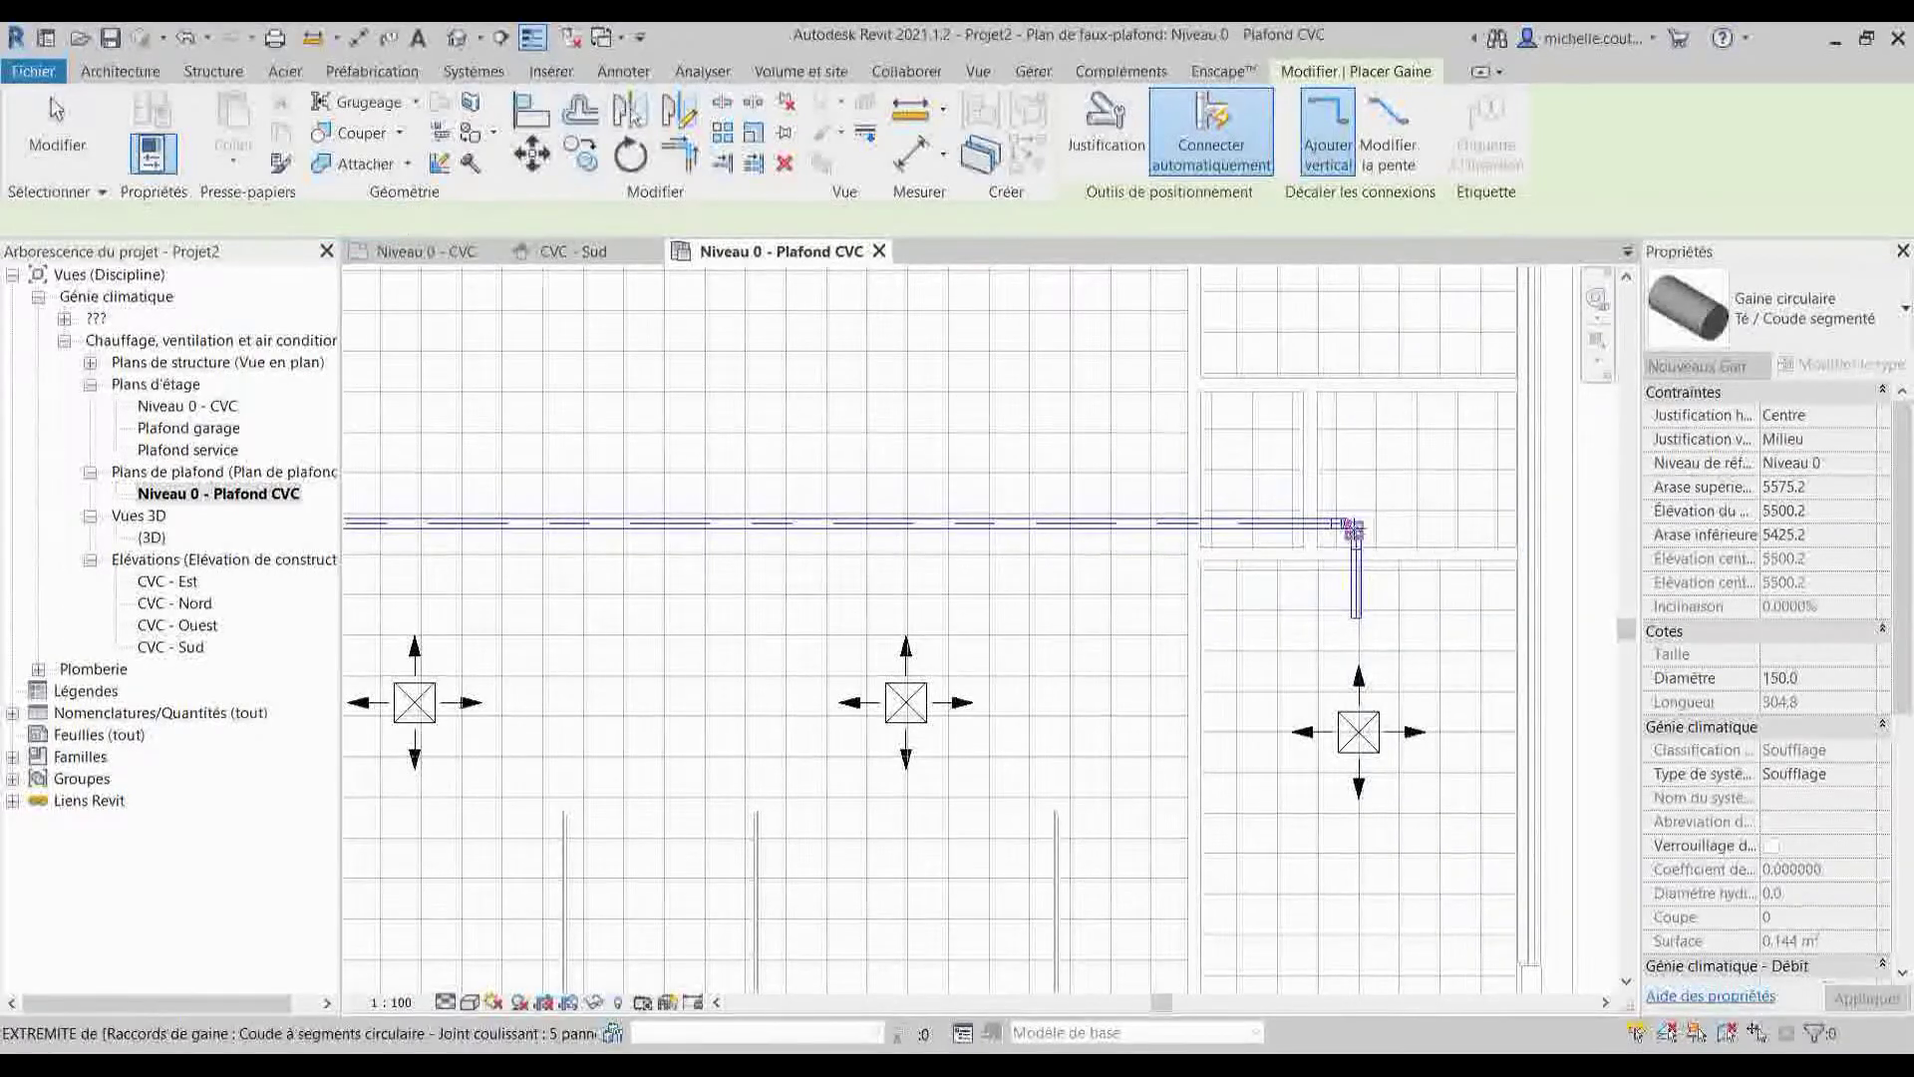
- Draw a 150 mm round duct north from the elbow's open side, ending just short of the northeast room's air terminal
{"action": "scroll", "coordinate": [1351, 522], "scroll_direction": "up", "scroll_amount": 3}
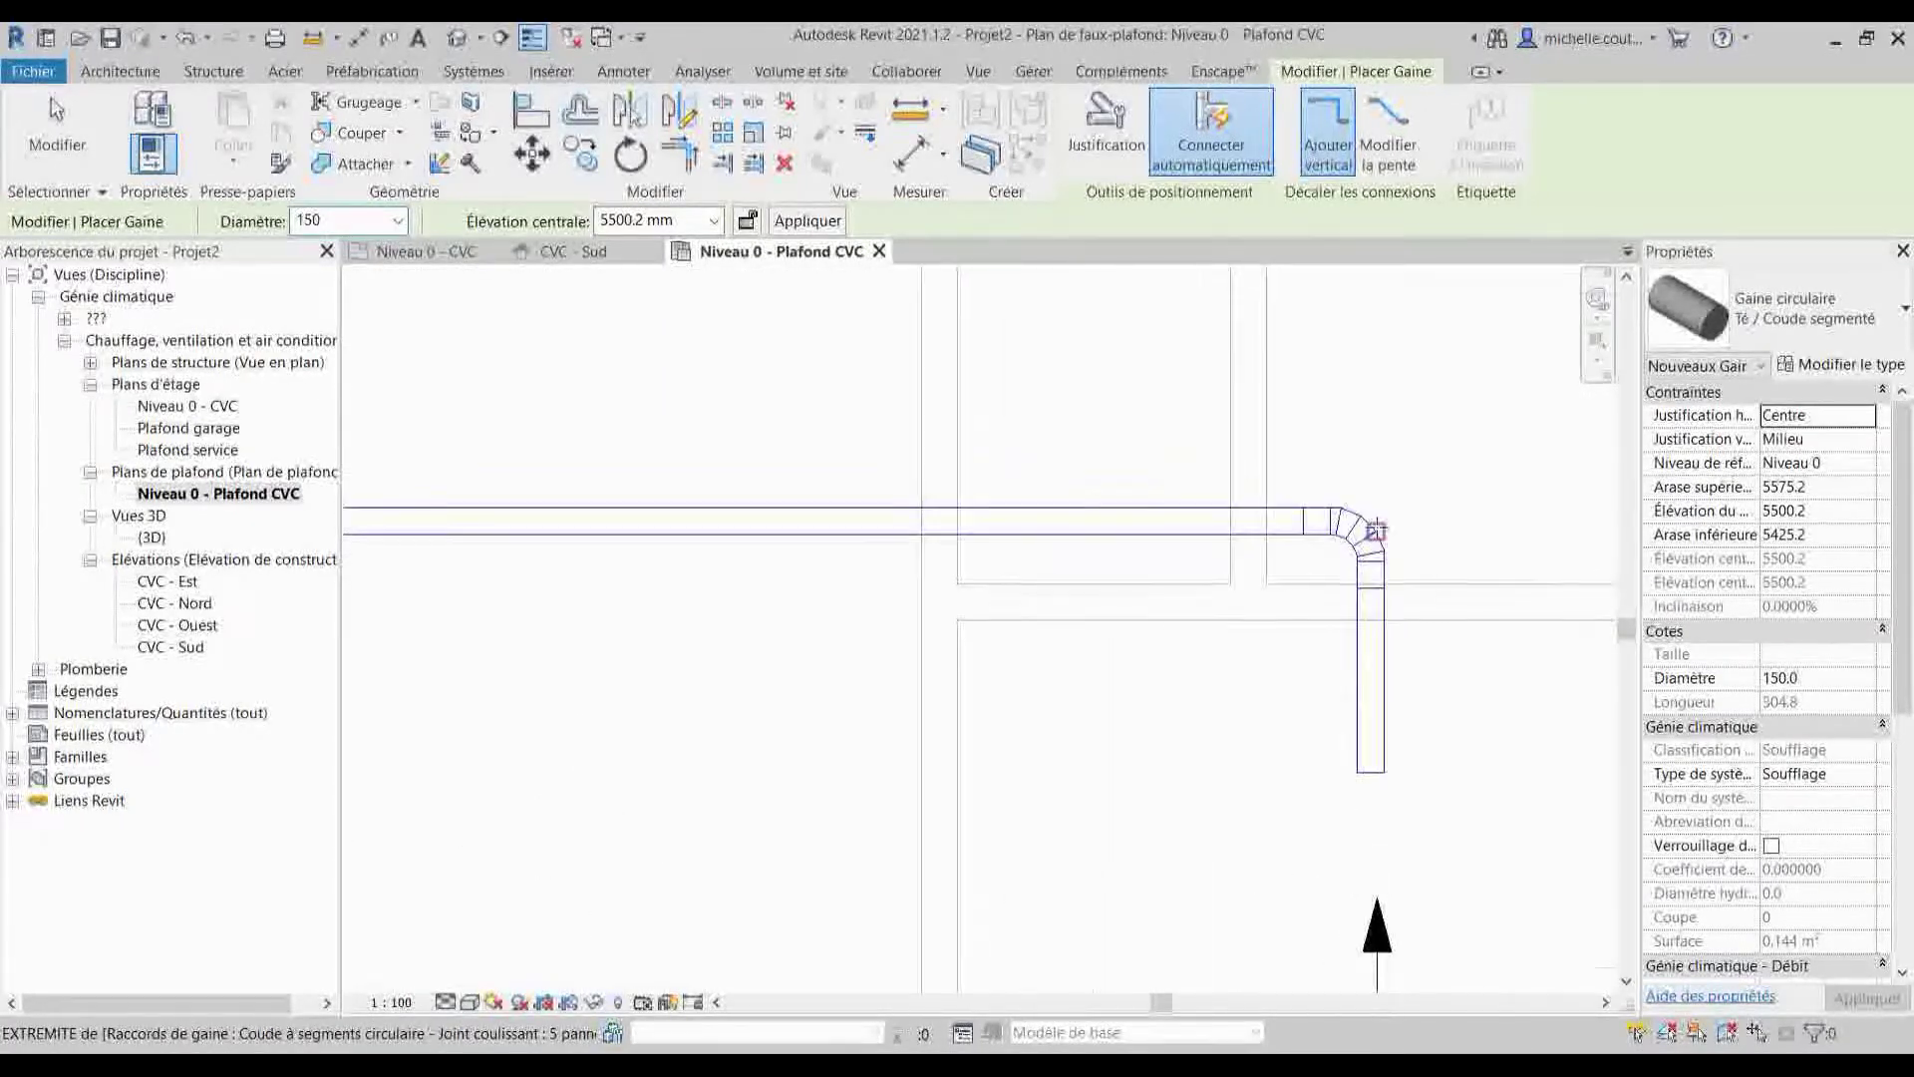
{"action": "scroll", "coordinate": [1366, 568], "scroll_direction": "down", "scroll_amount": 4}
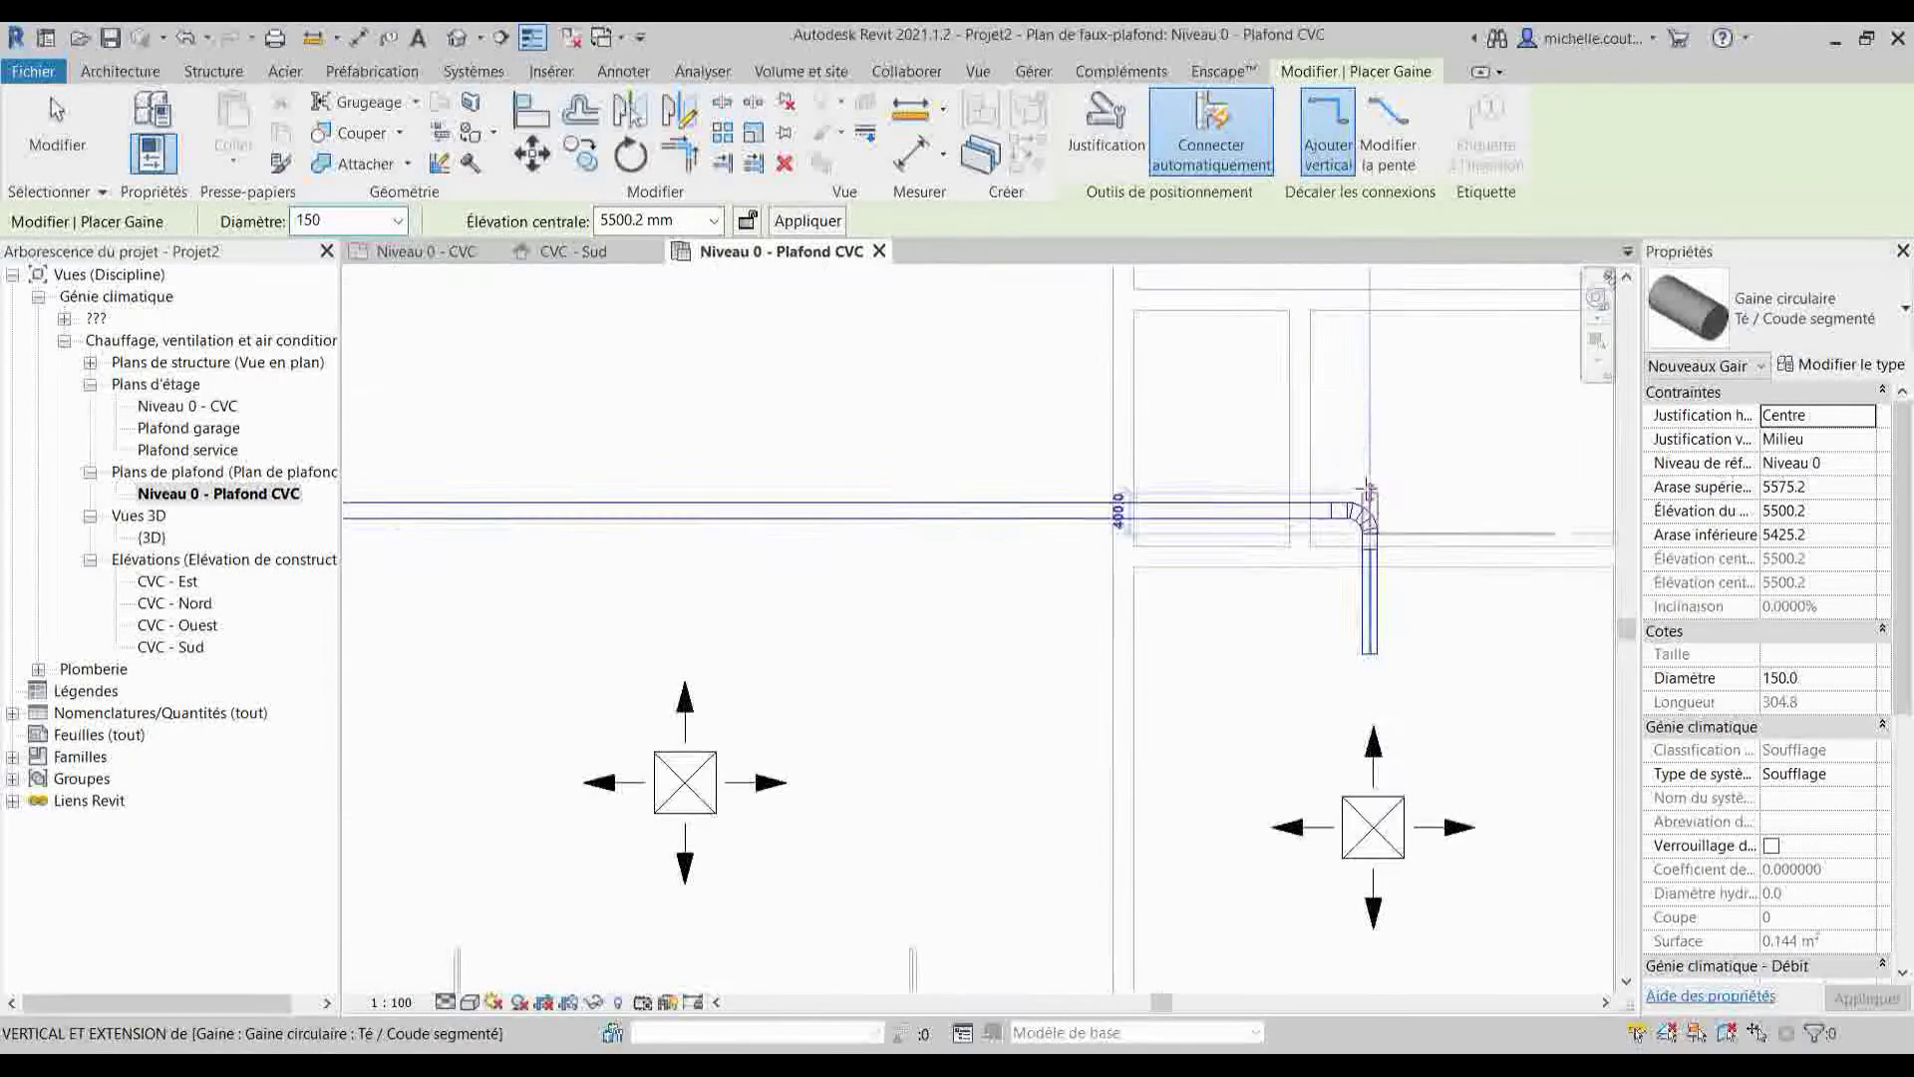
{"action": "scroll", "coordinate": [1346, 588], "scroll_direction": "up", "scroll_amount": 1}
{"action": "middle_click_drag", "start_coordinate": [1346, 588], "coordinate": [1321, 706]}
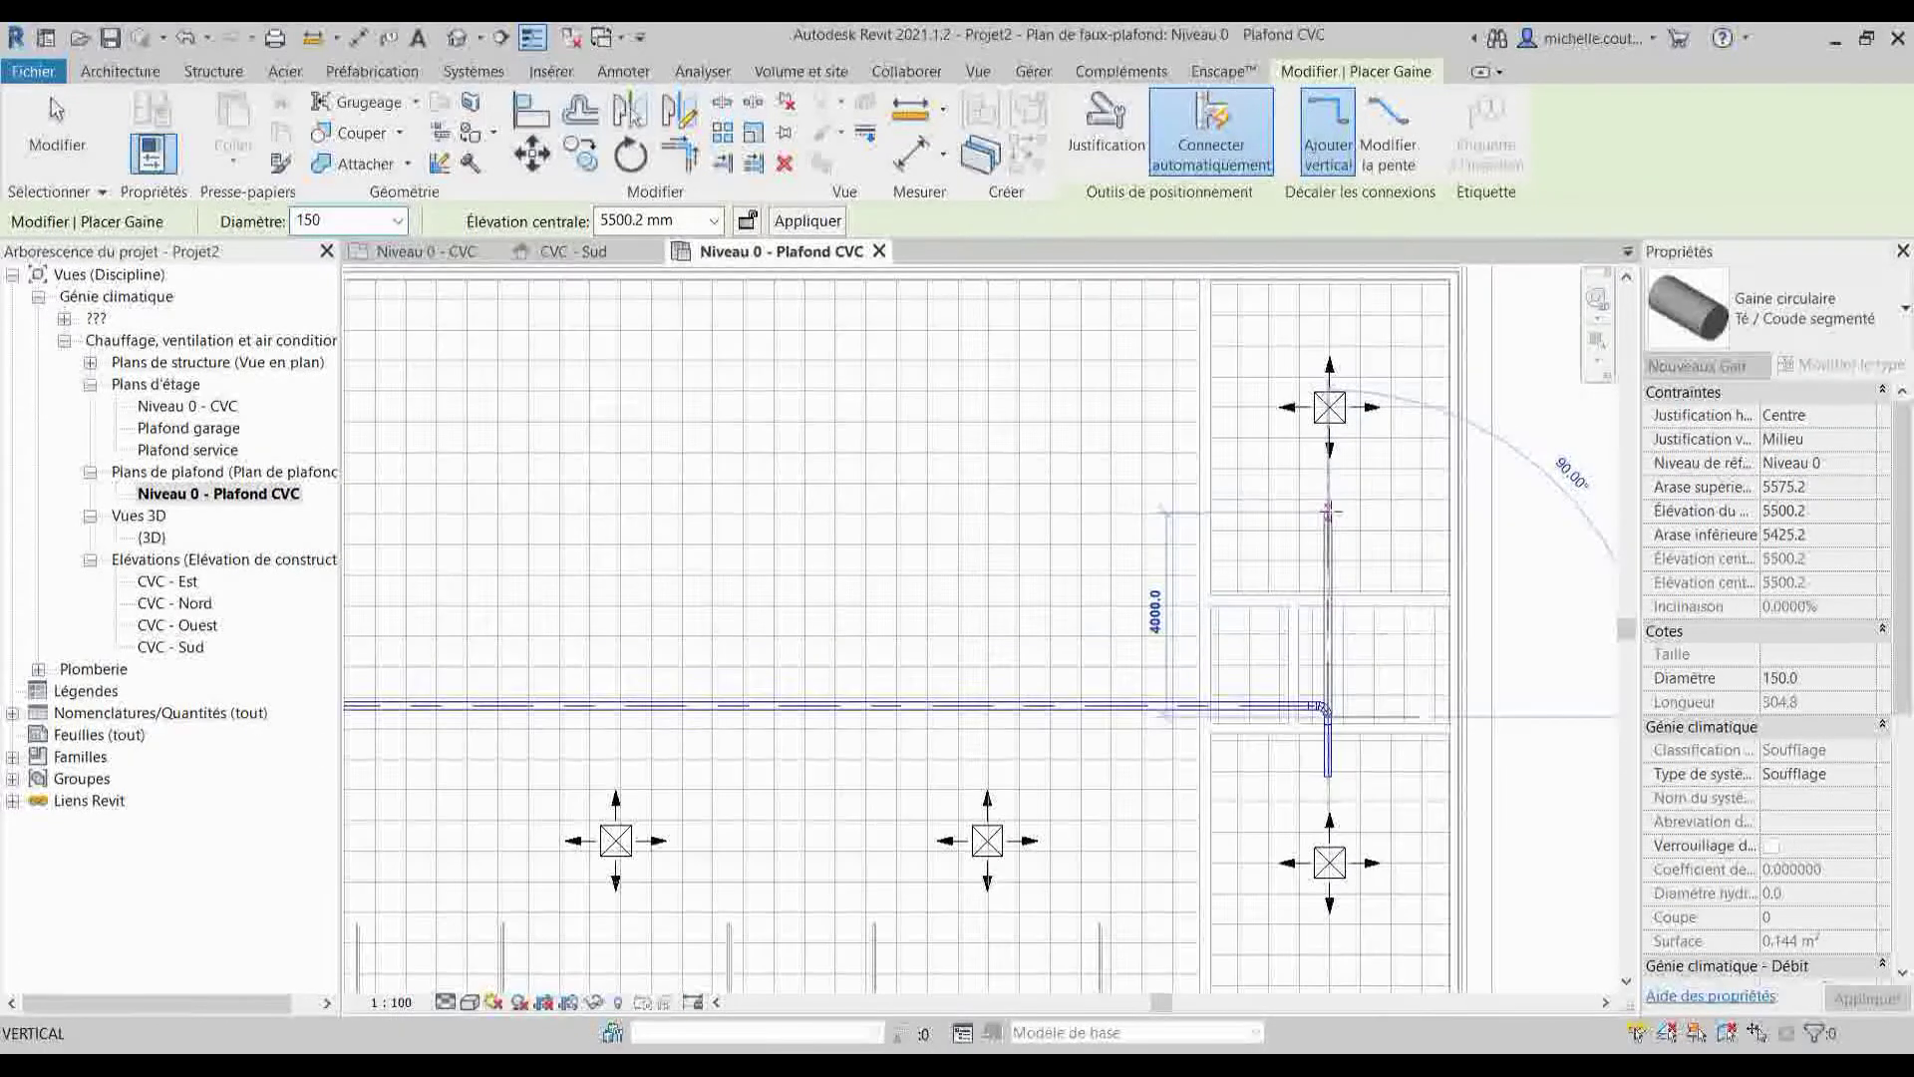
{"action": "left_click", "coordinate": [1329, 493]}
{"action": "key", "text": "Escape"}
{"action": "key", "text": "Escape"}
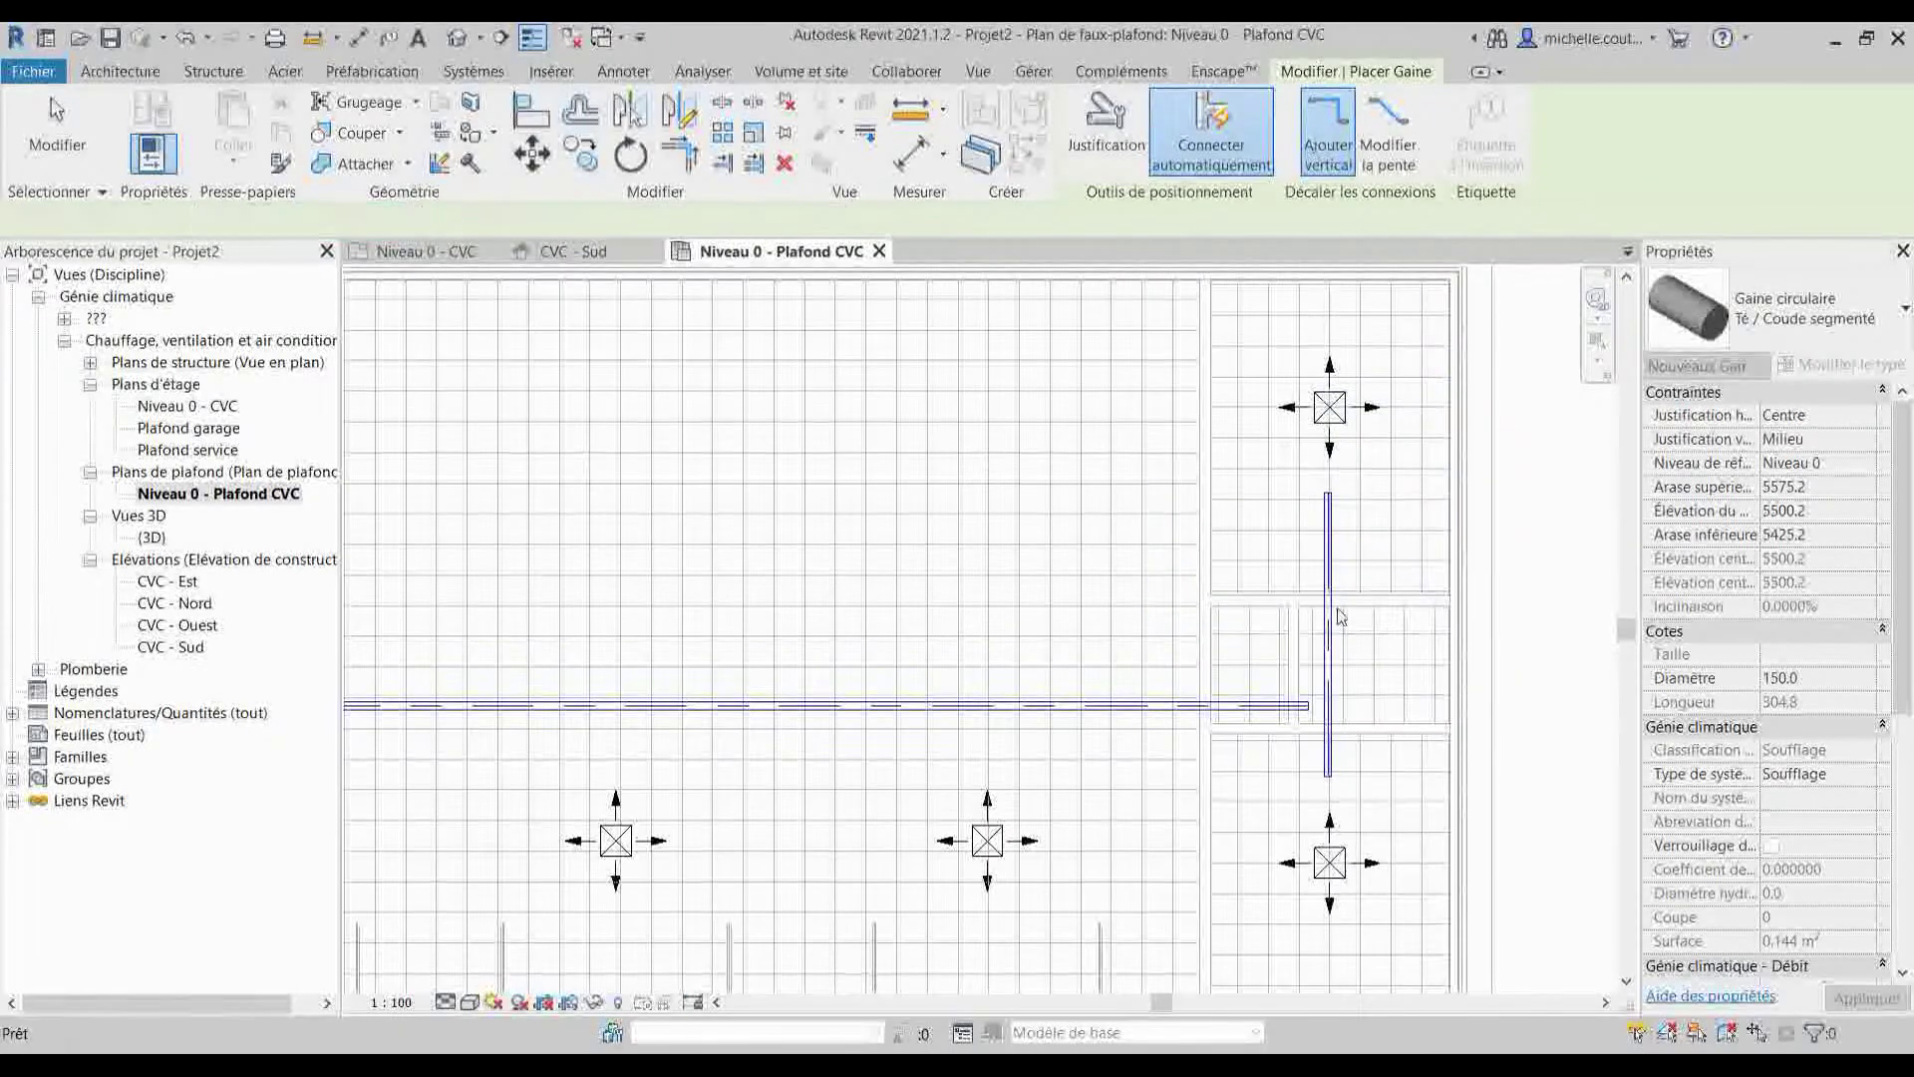
- Extend the main duct's loose east end to the north-south duct and join them with a tee
{"action": "scroll", "coordinate": [1335, 716], "scroll_direction": "up", "scroll_amount": 3}
{"action": "key", "text": "Escape"}
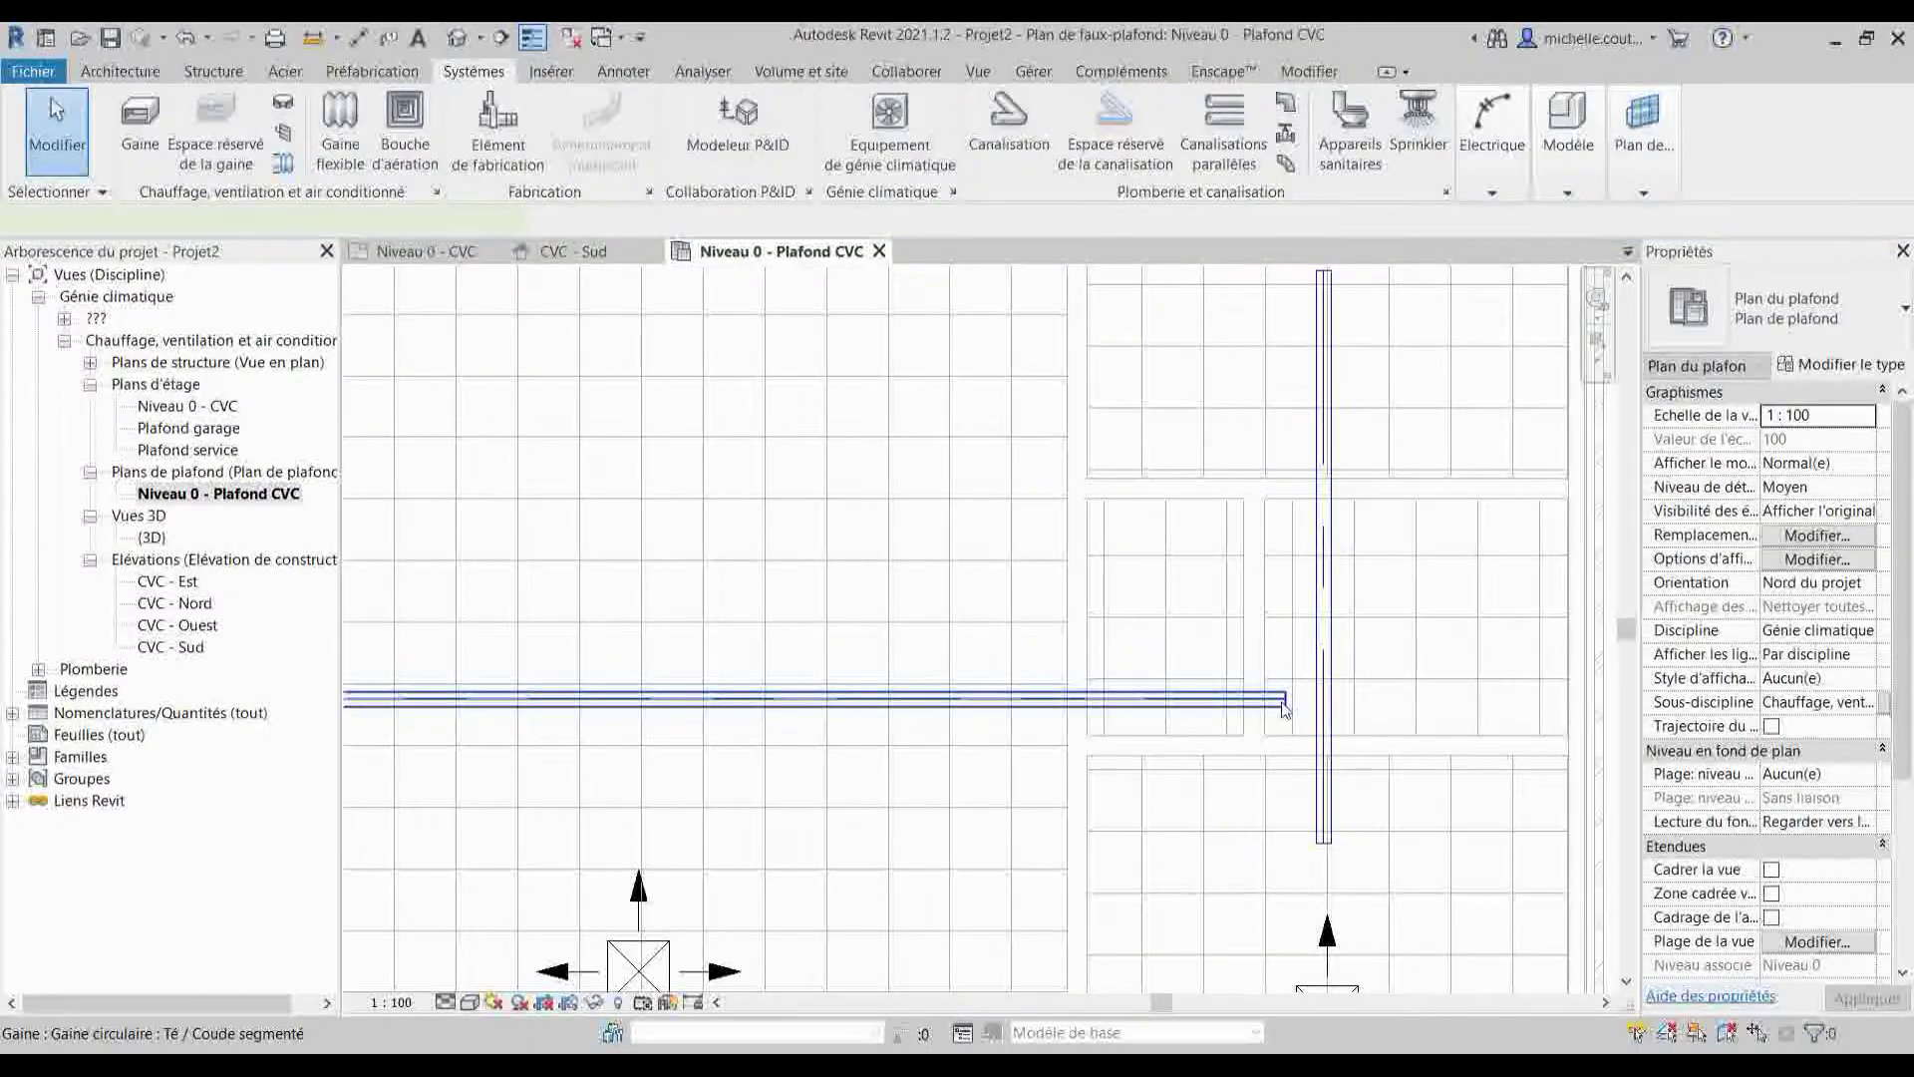
{"action": "left_click", "coordinate": [1291, 704]}
{"action": "left_click_drag", "start_coordinate": [1284, 703], "coordinate": [1334, 725]}
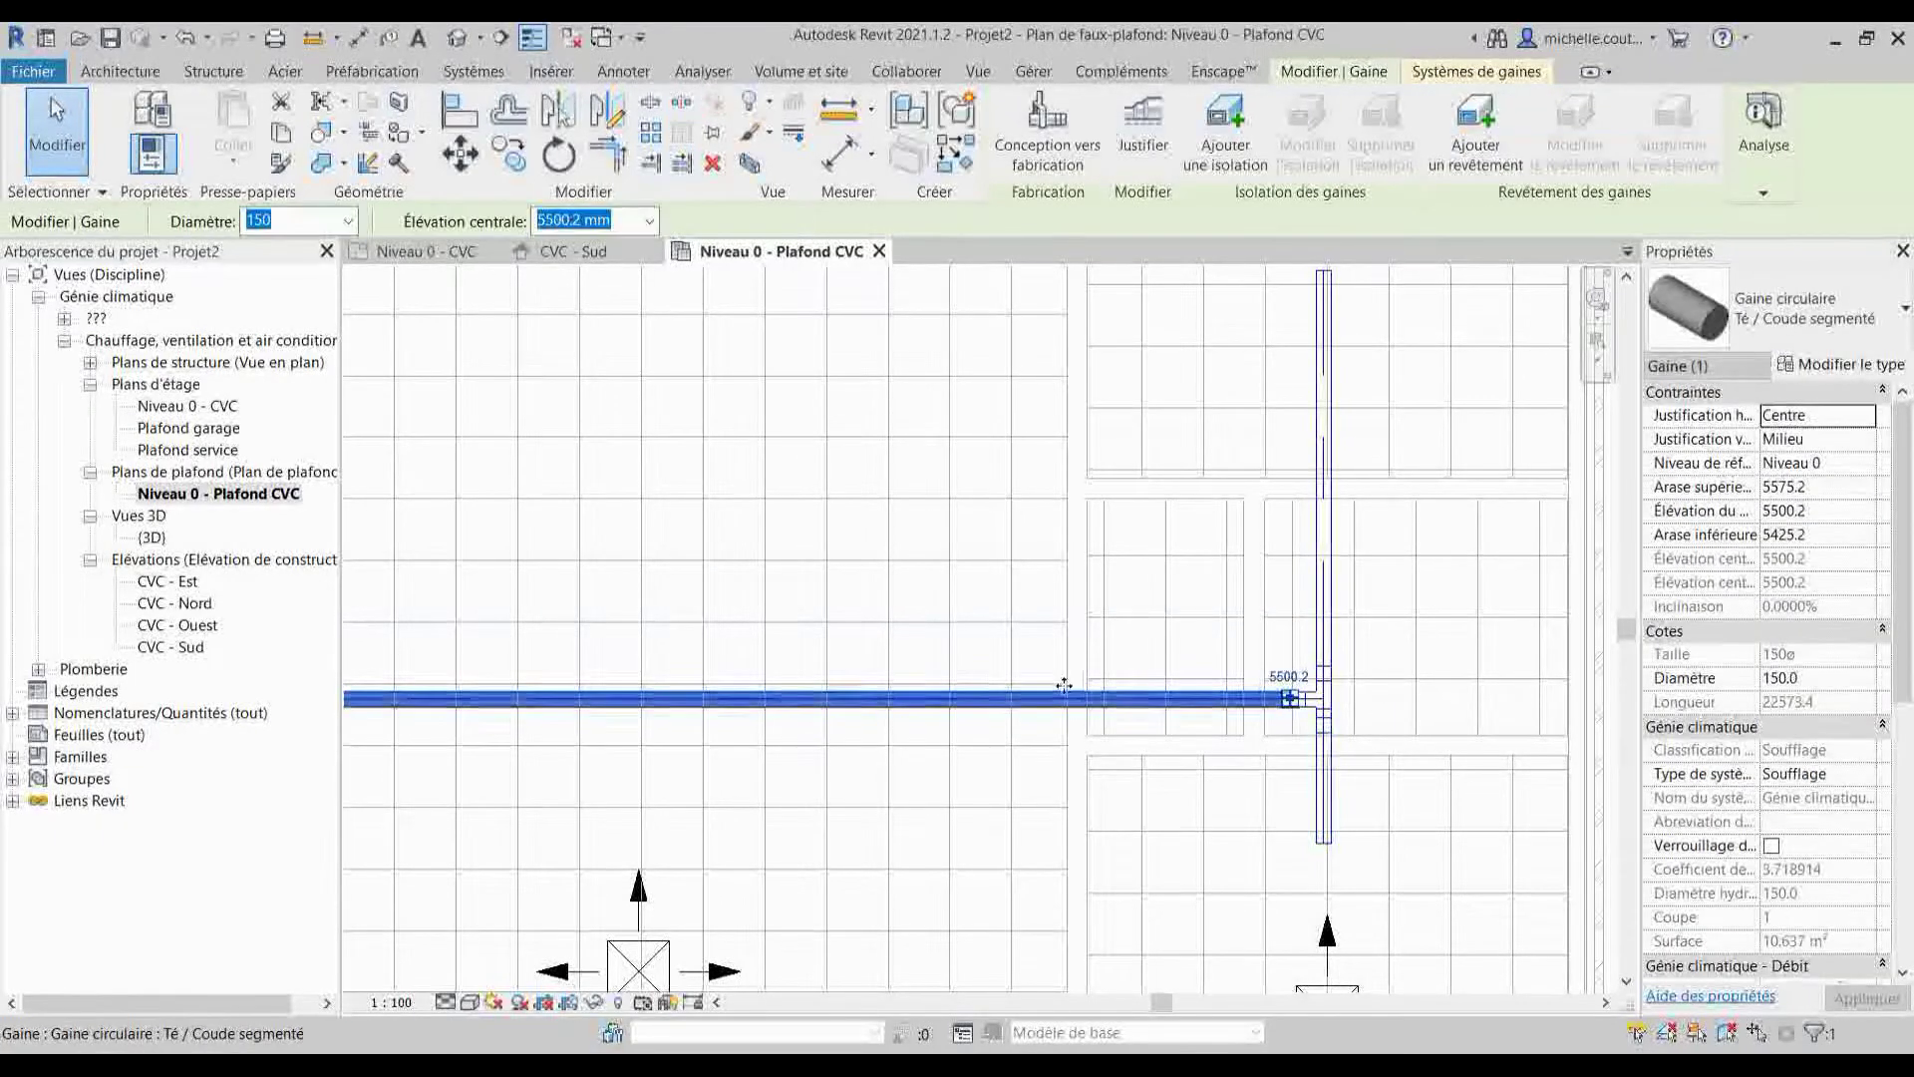
{"action": "scroll", "coordinate": [1065, 683], "scroll_direction": "down", "scroll_amount": 3}
{"action": "scroll", "coordinate": [1046, 654], "scroll_direction": "down", "scroll_amount": 2}
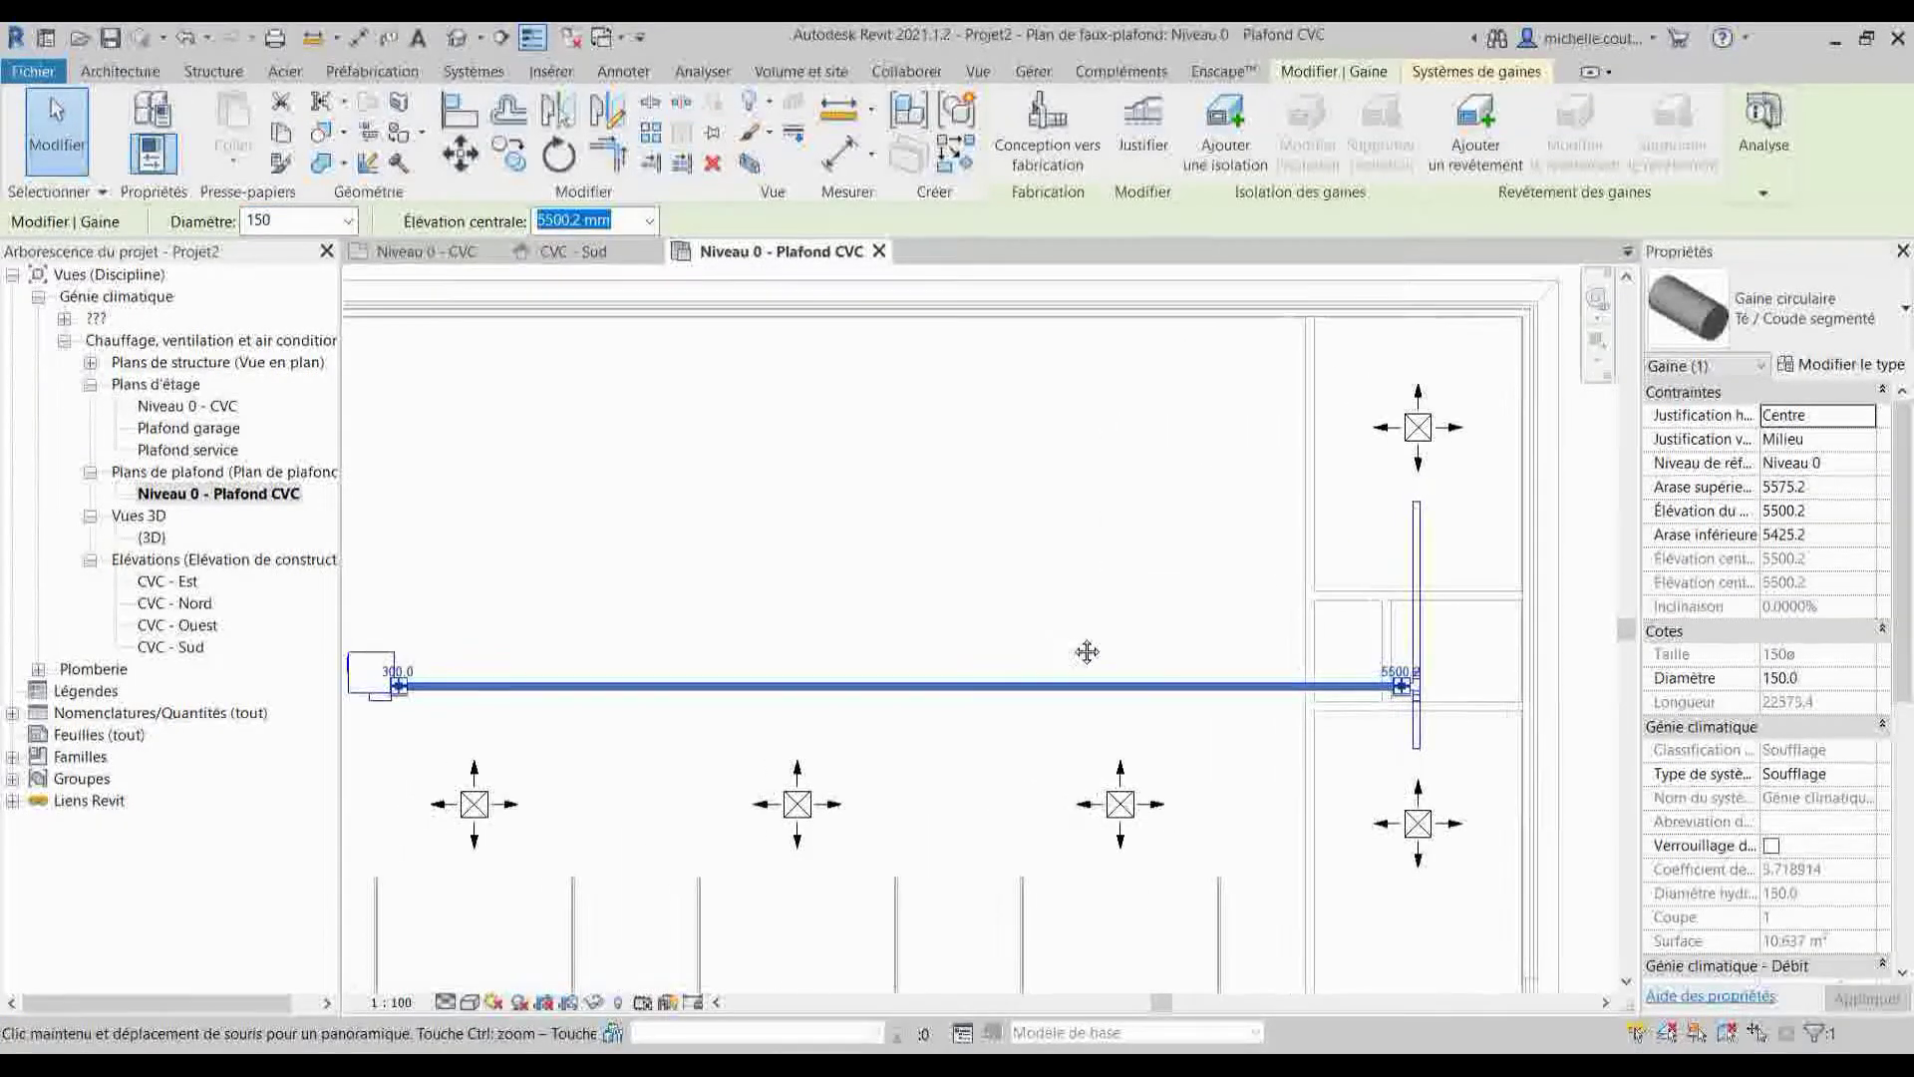
{"action": "key", "text": "Escape"}
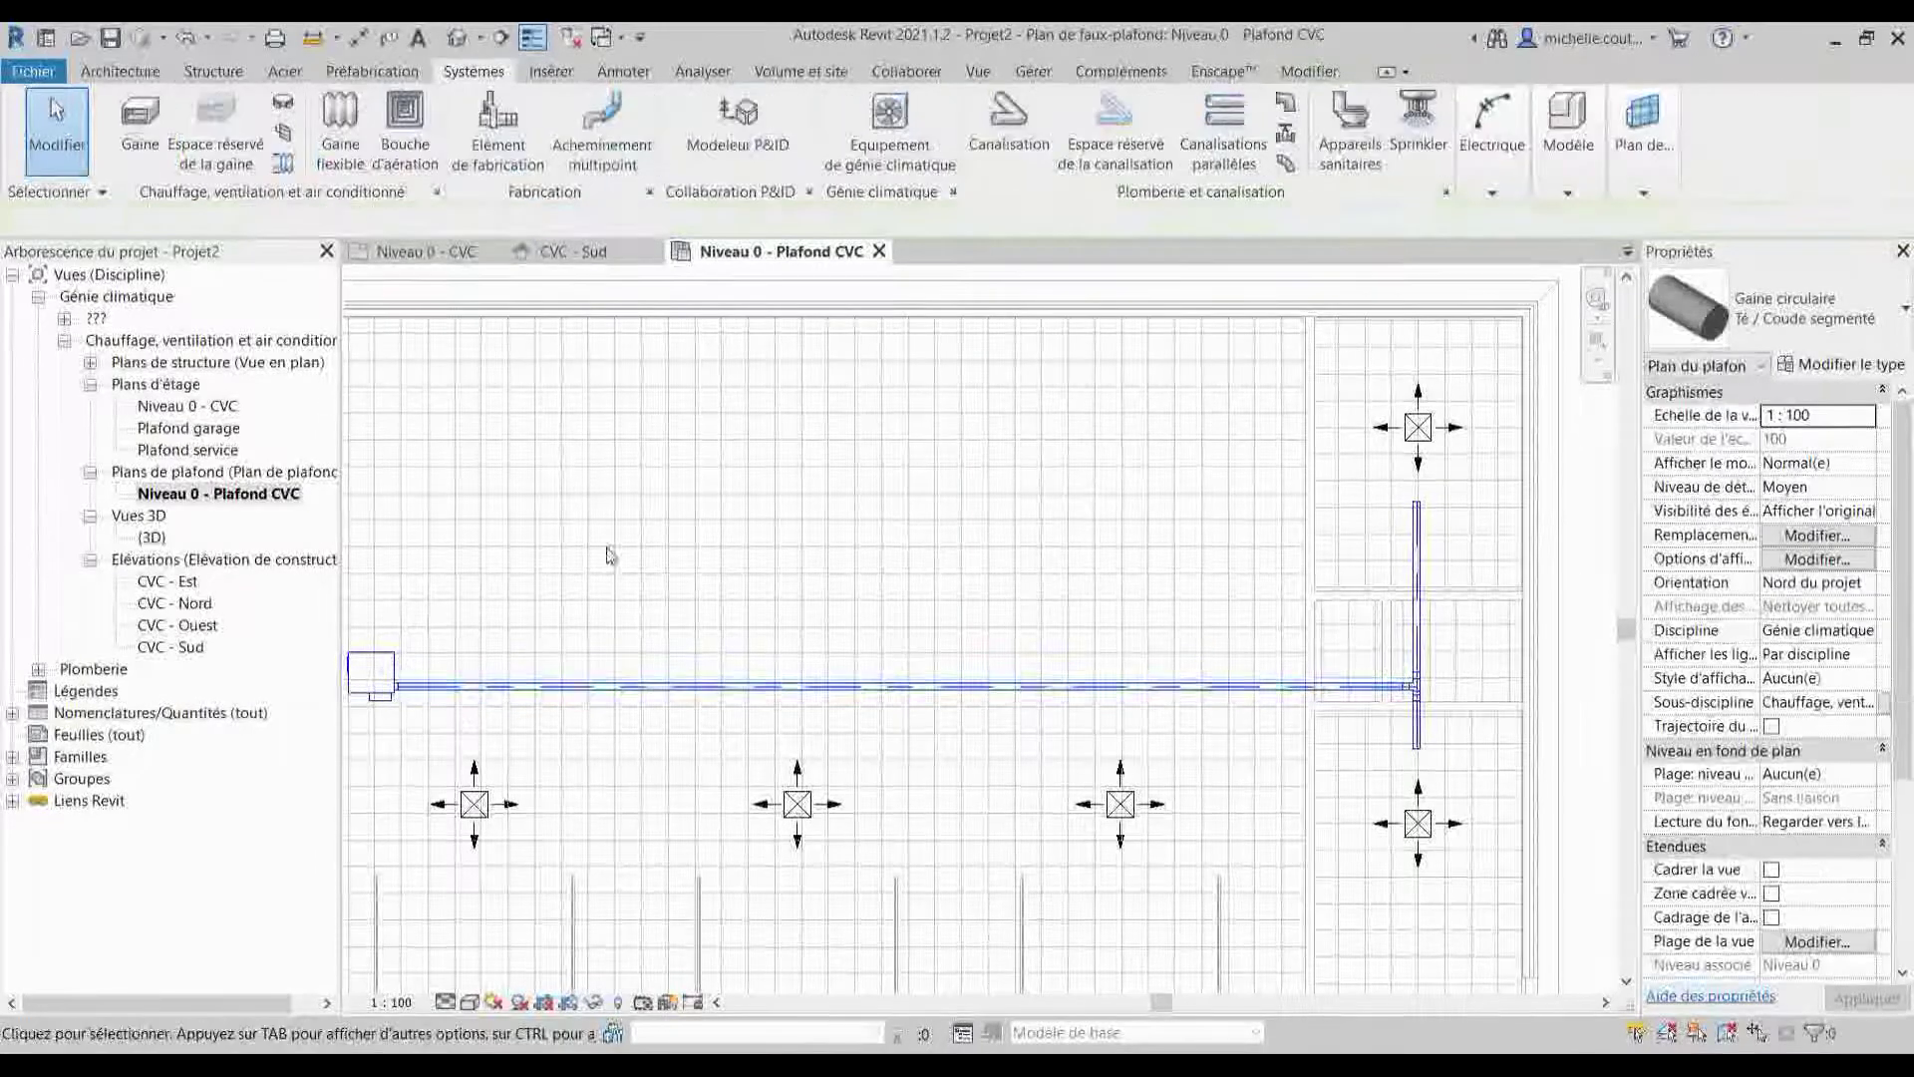
{"action": "middle_click_drag", "start_coordinate": [518, 488], "coordinate": [570, 448]}
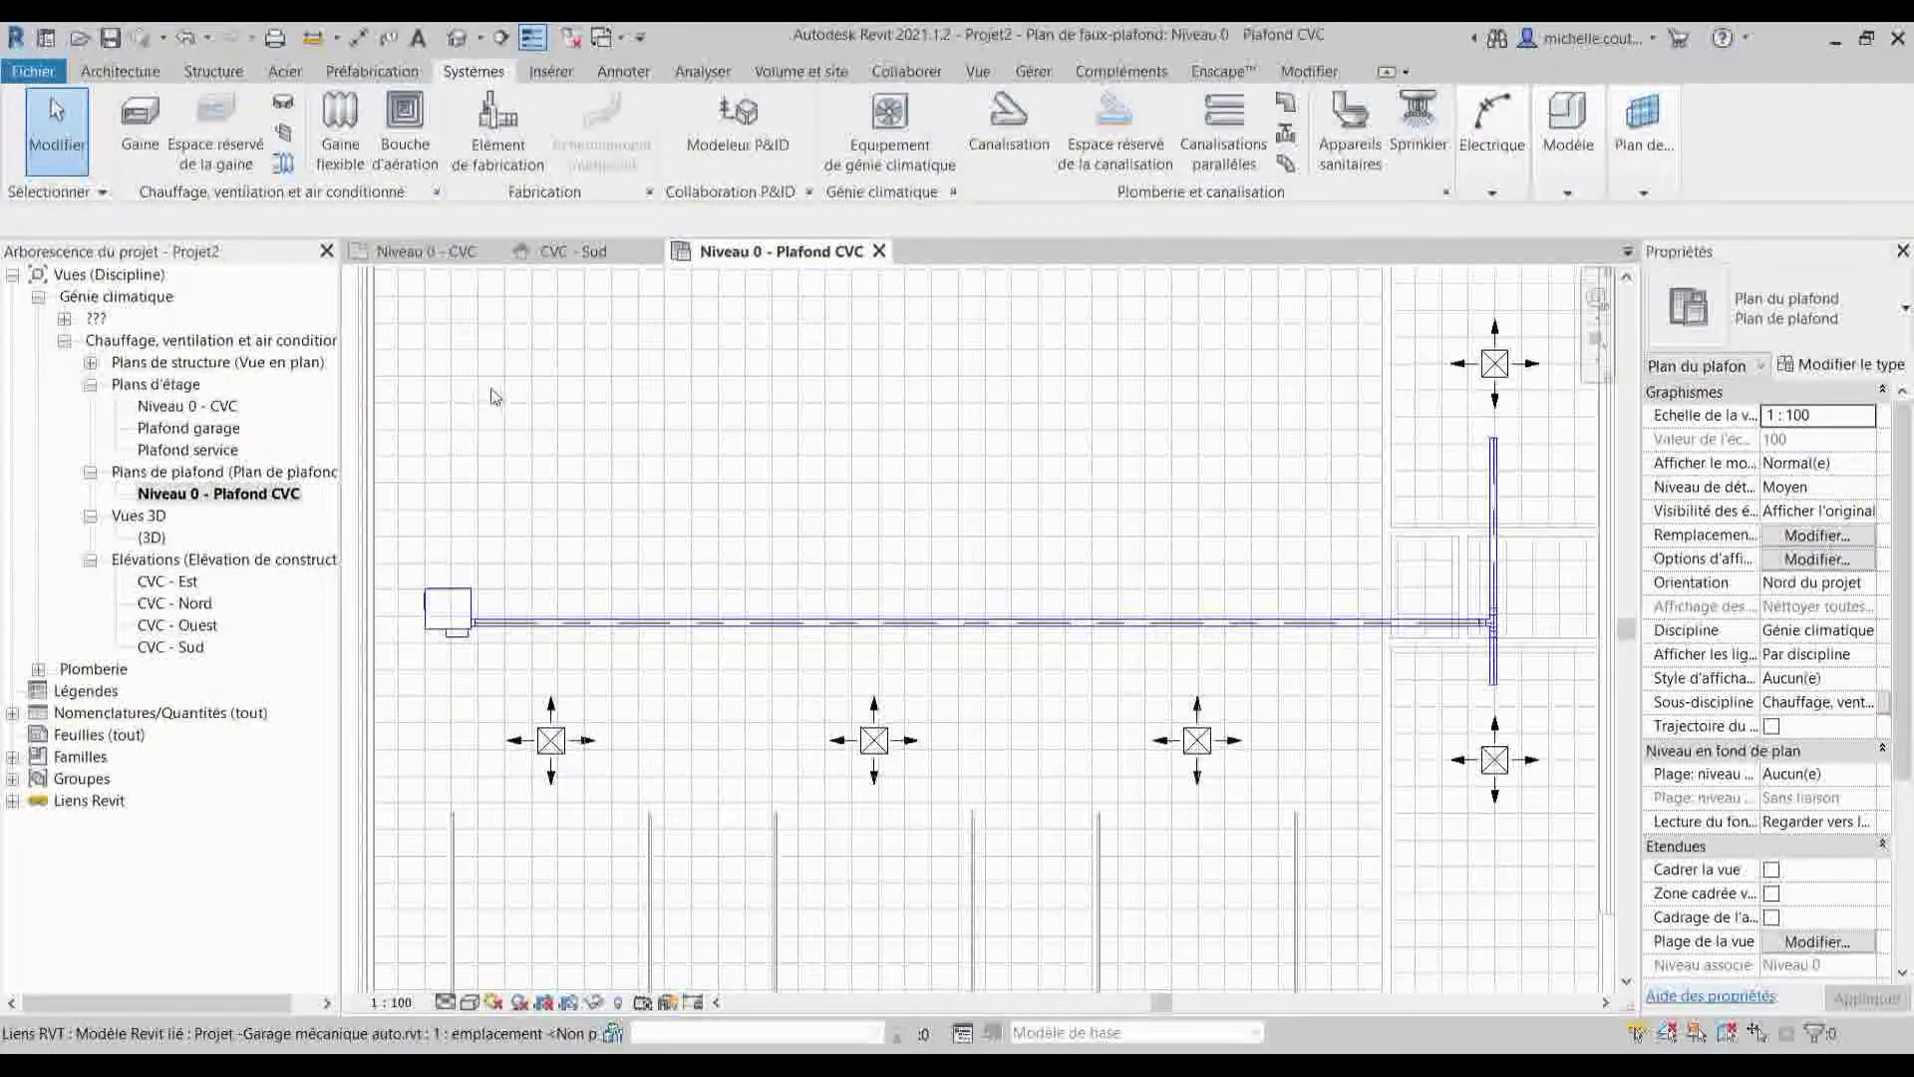
{"action": "left_click", "coordinate": [145, 151]}
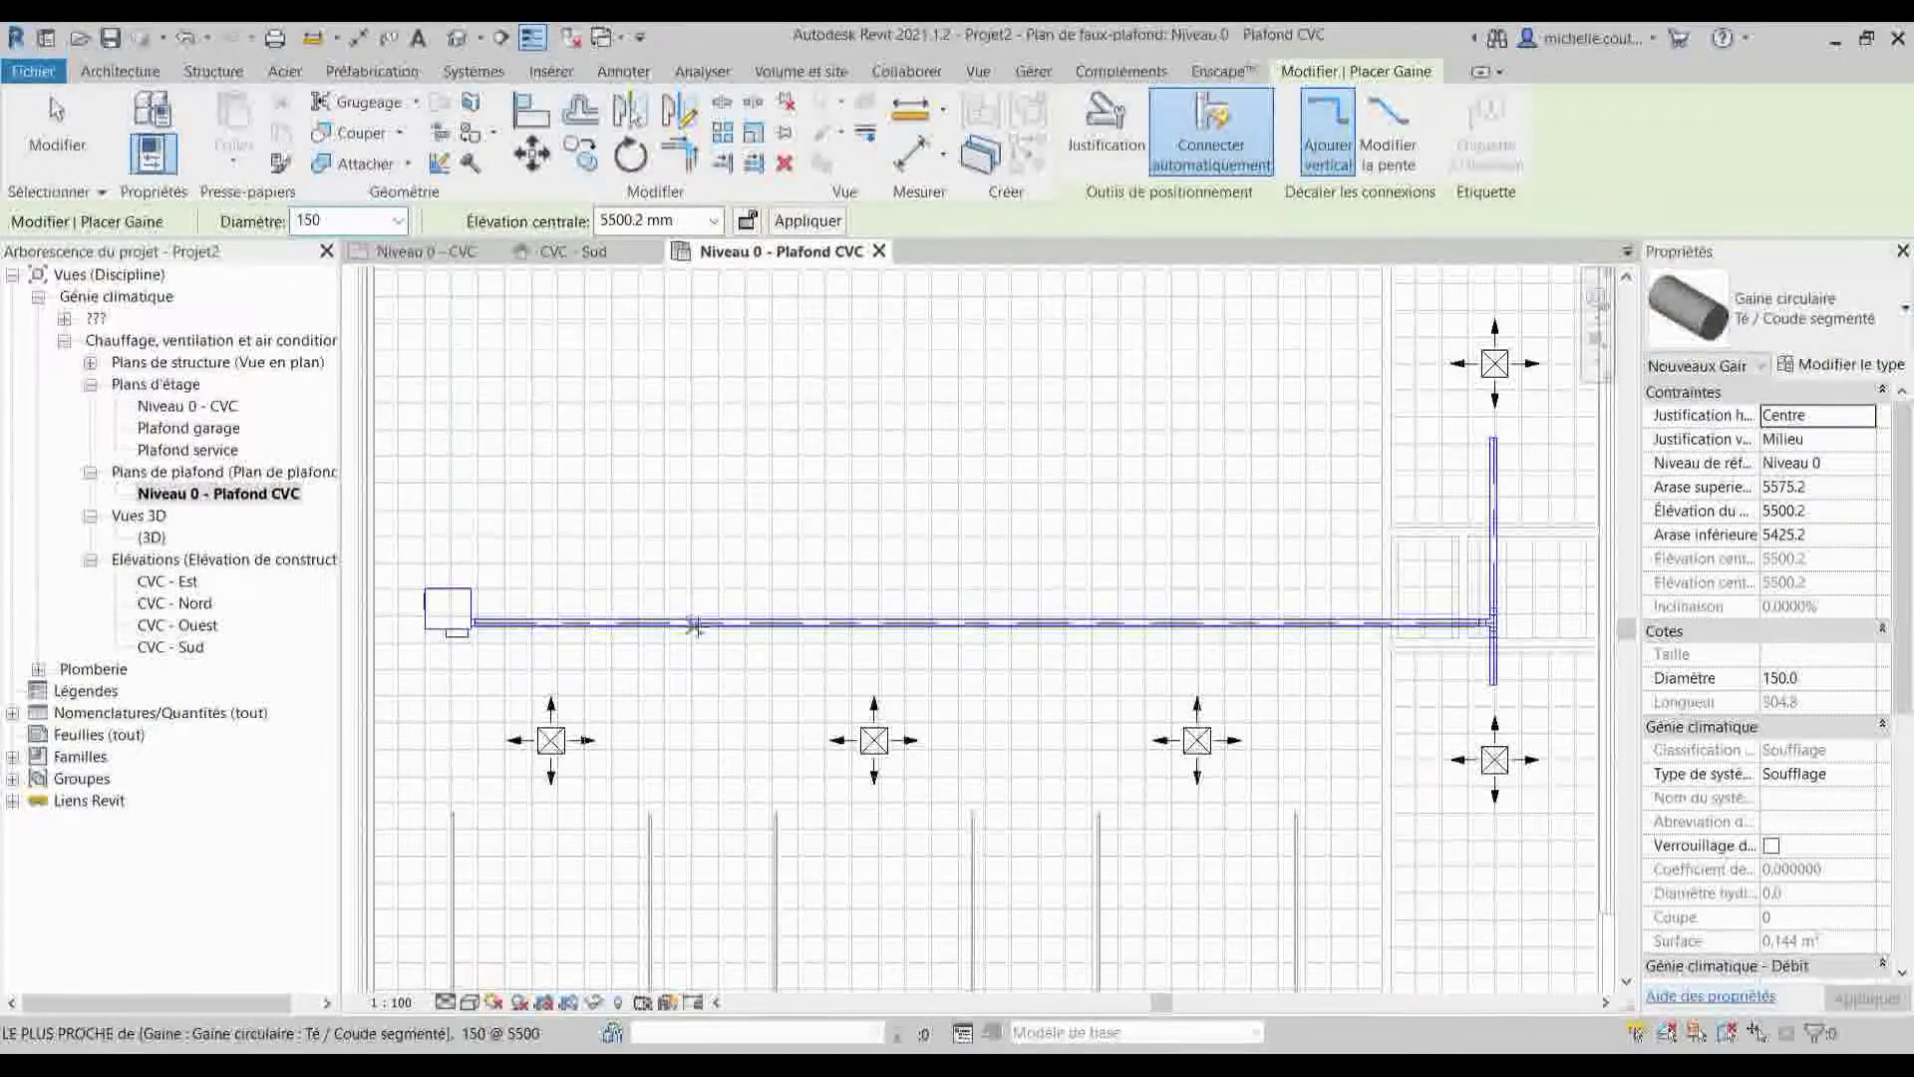
{"action": "key", "text": "Escape"}
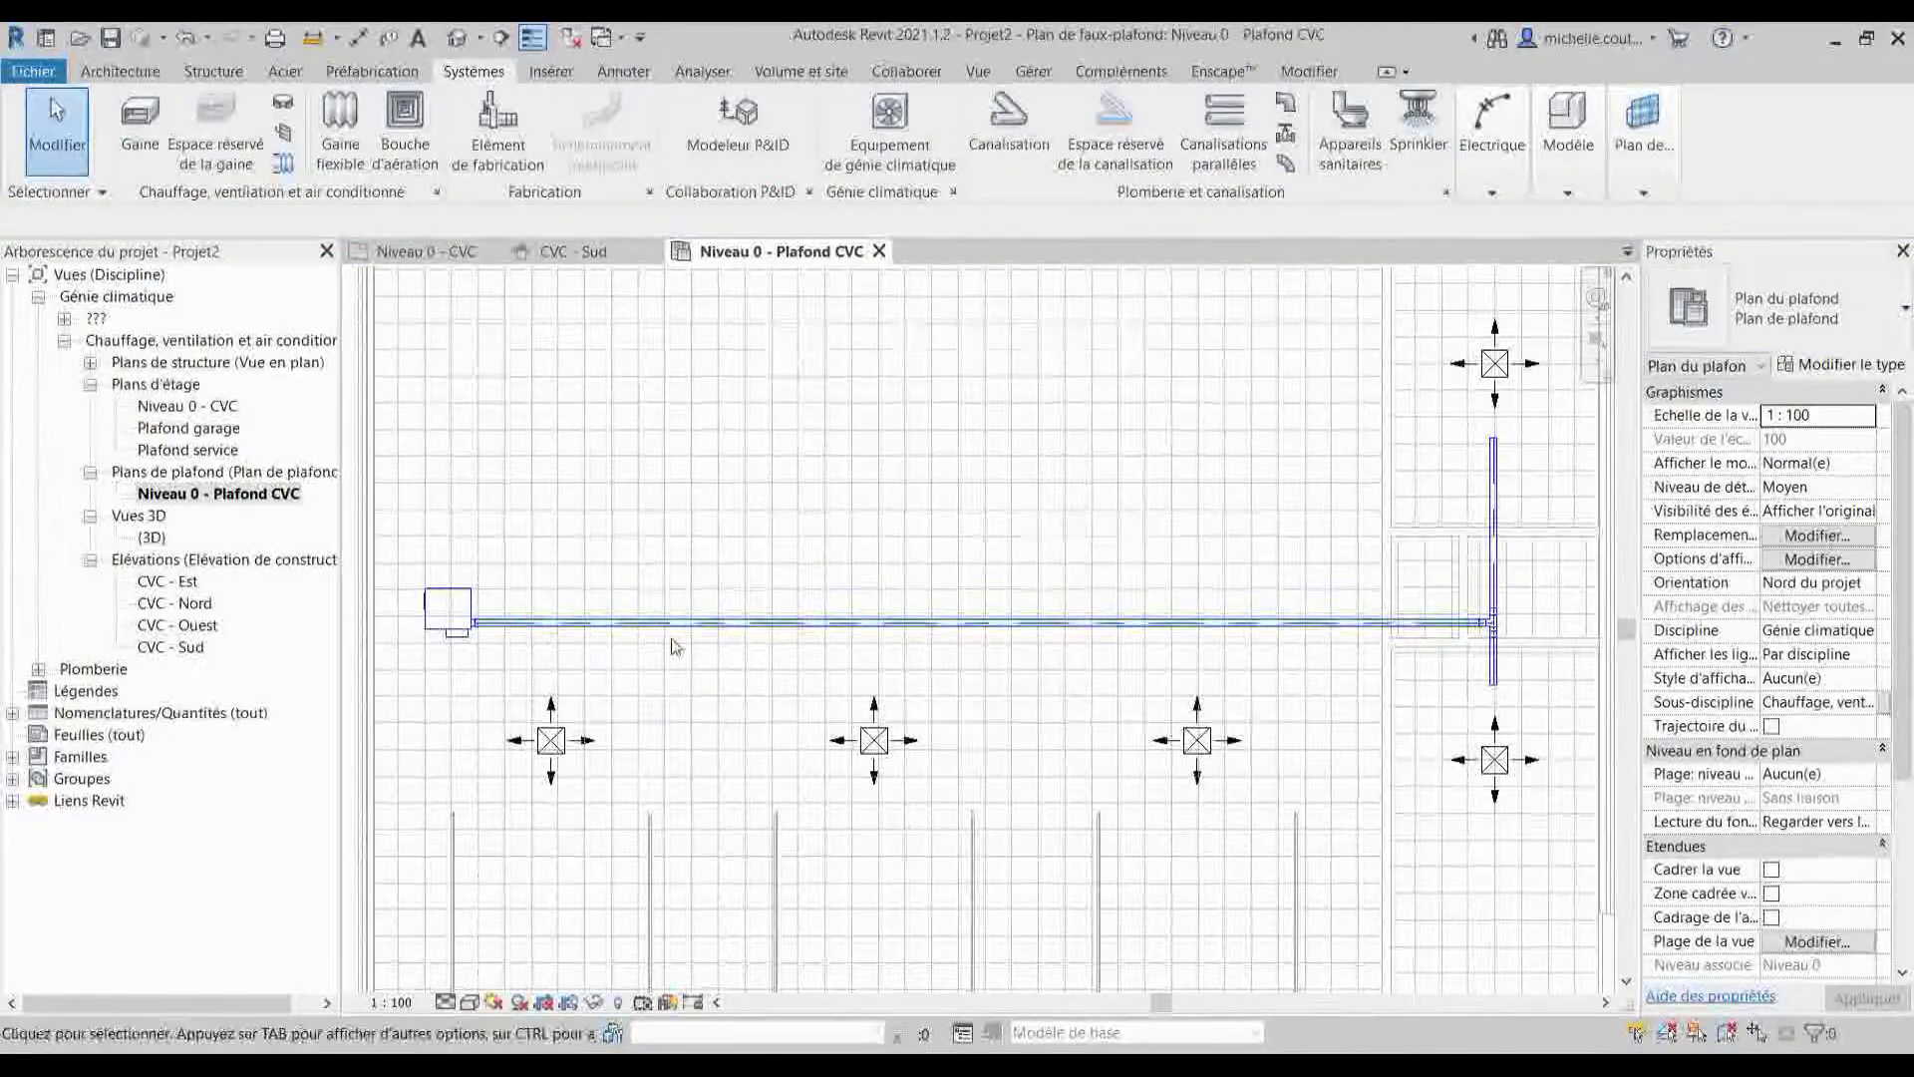
{"action": "left_click", "coordinate": [664, 628]}
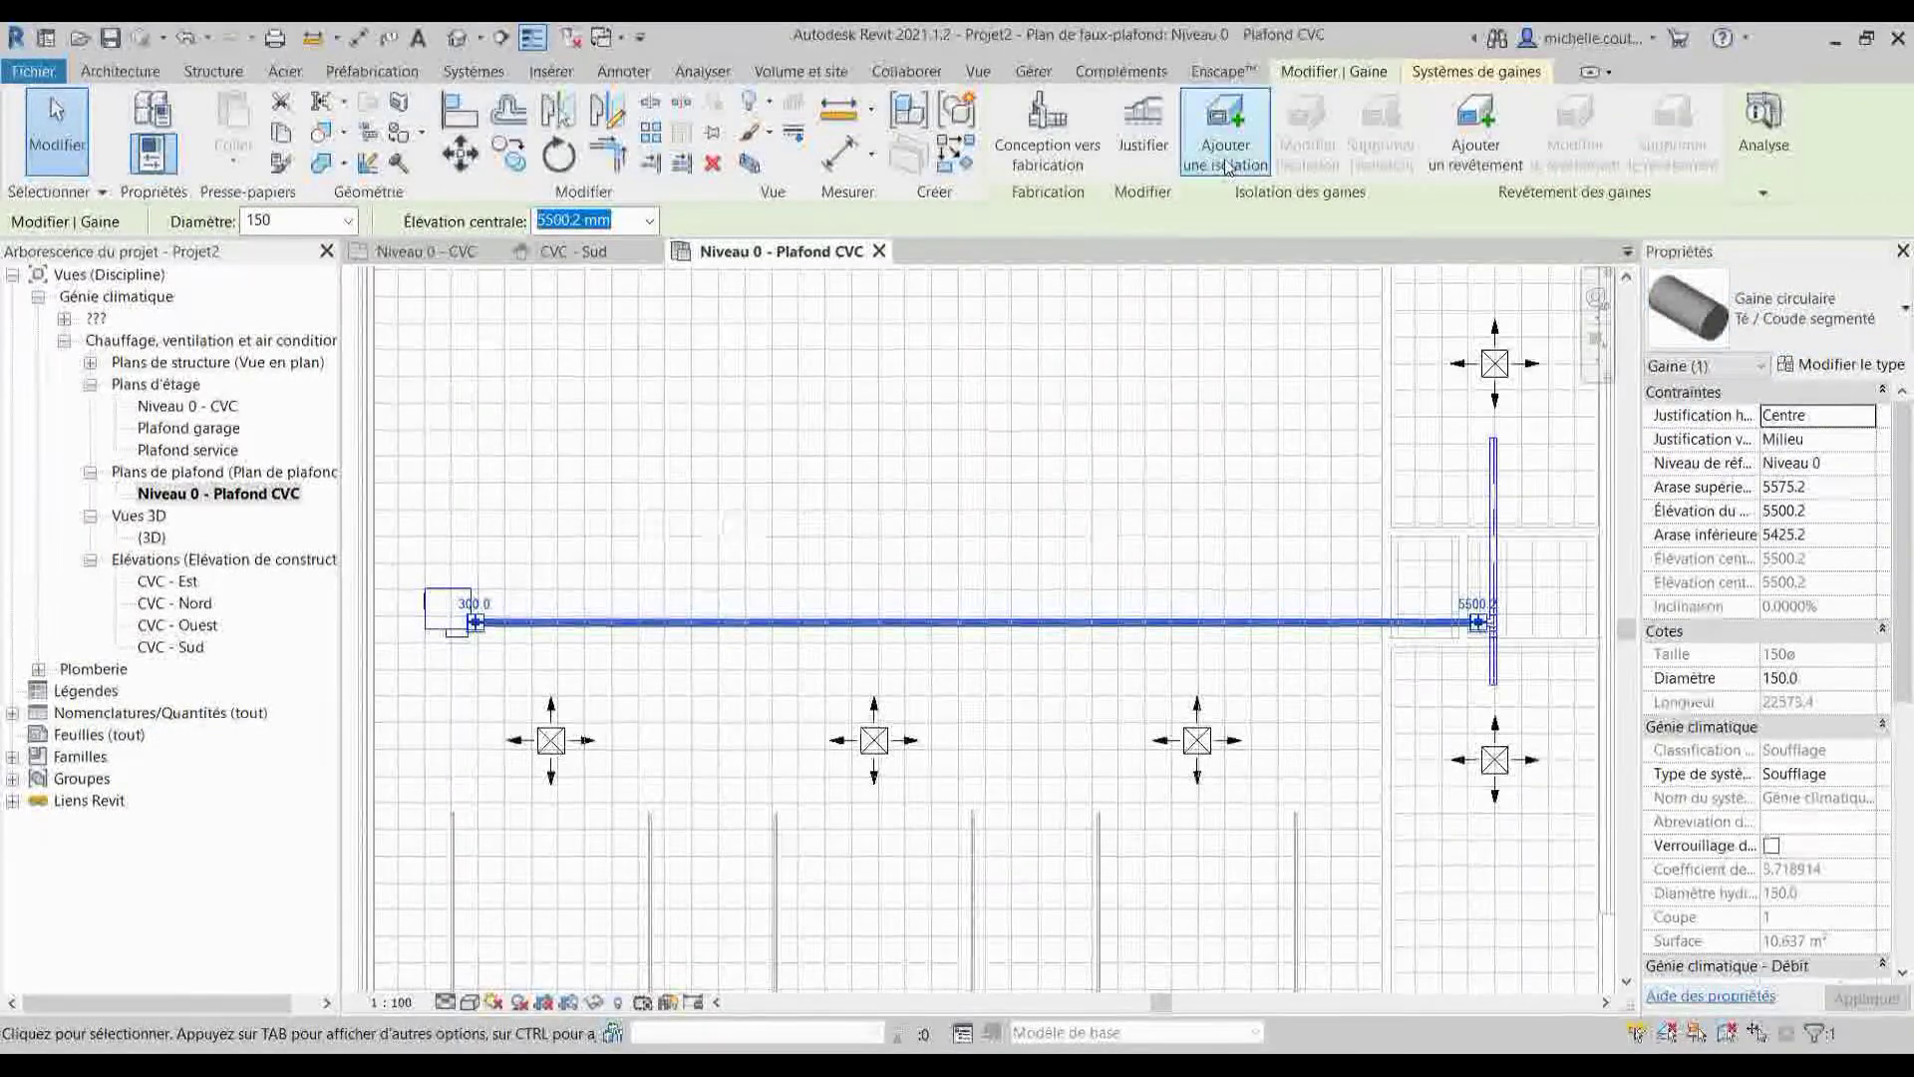
{"action": "left_click", "coordinate": [803, 568]}
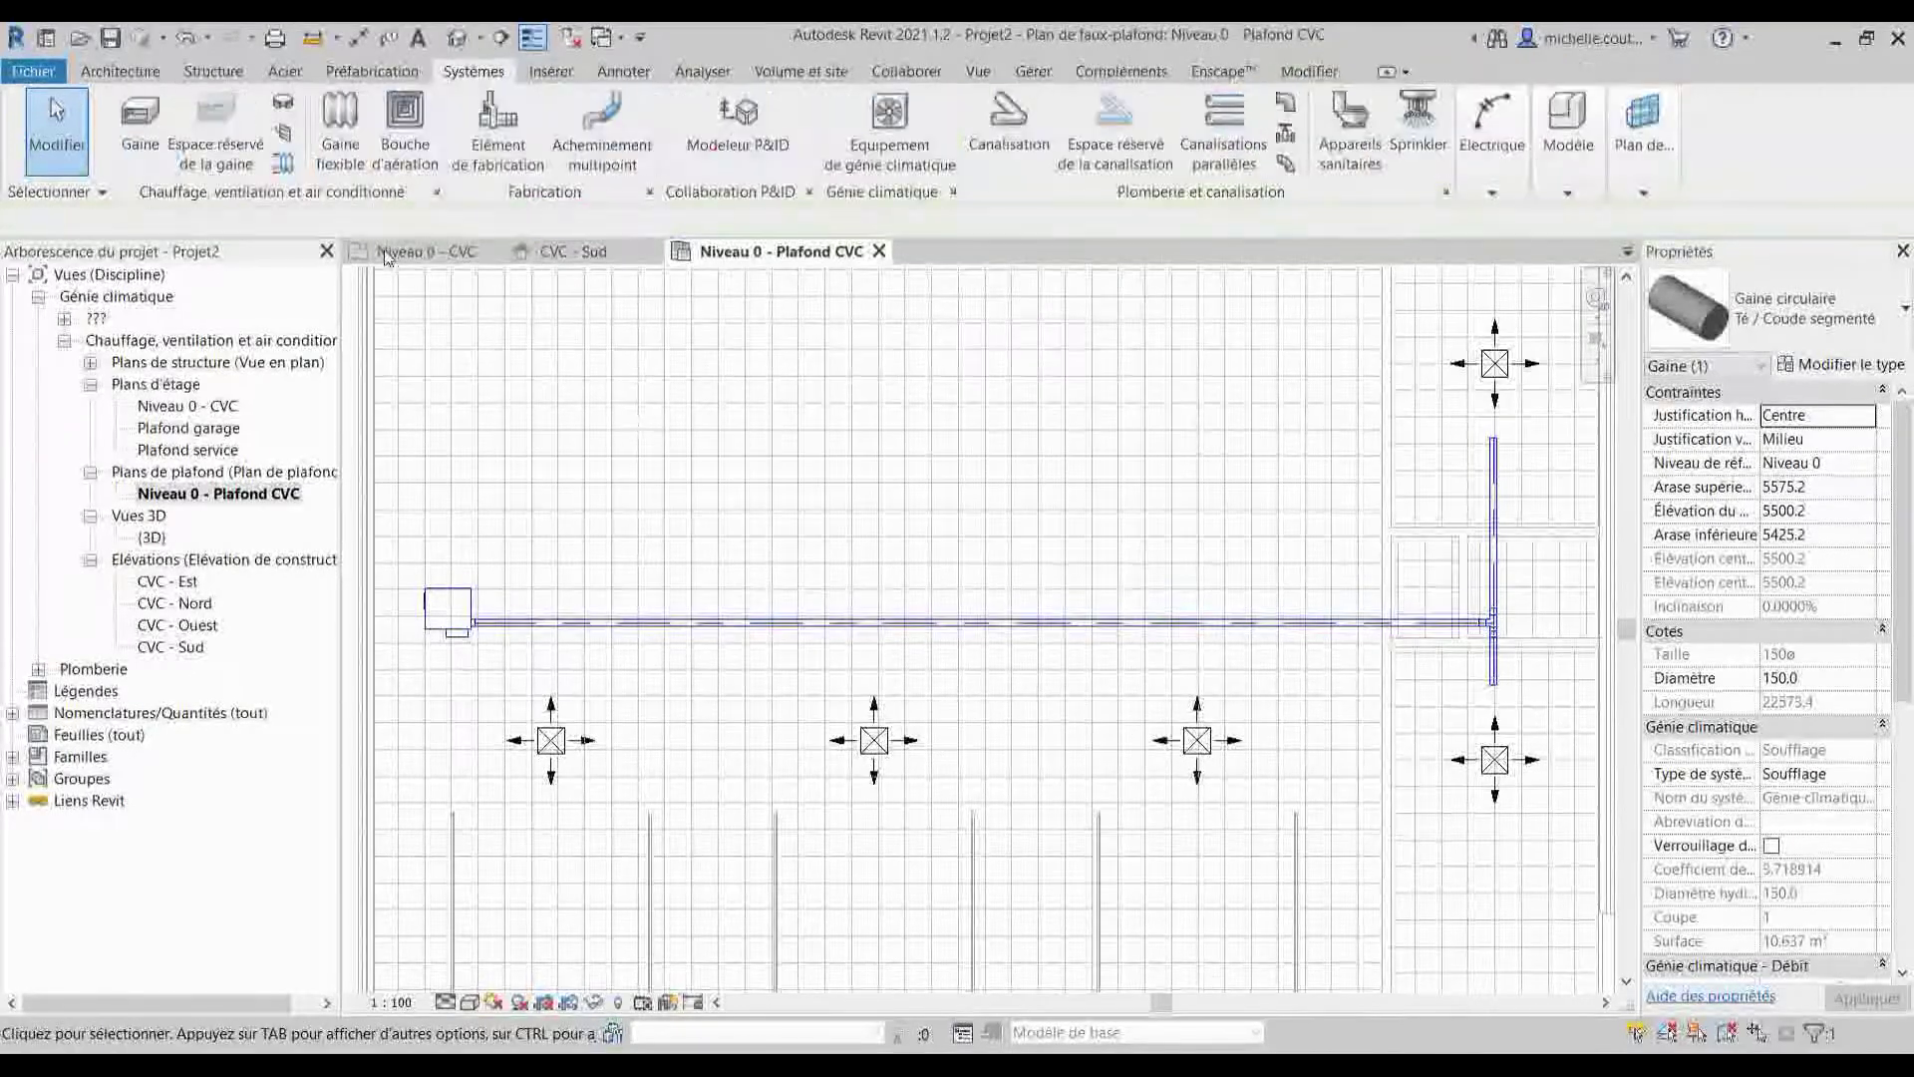
- Draw a 150 mm round branch duct about 900 mm long from the main duct south toward the west bay's air terminal
{"action": "left_click", "coordinate": [140, 135]}
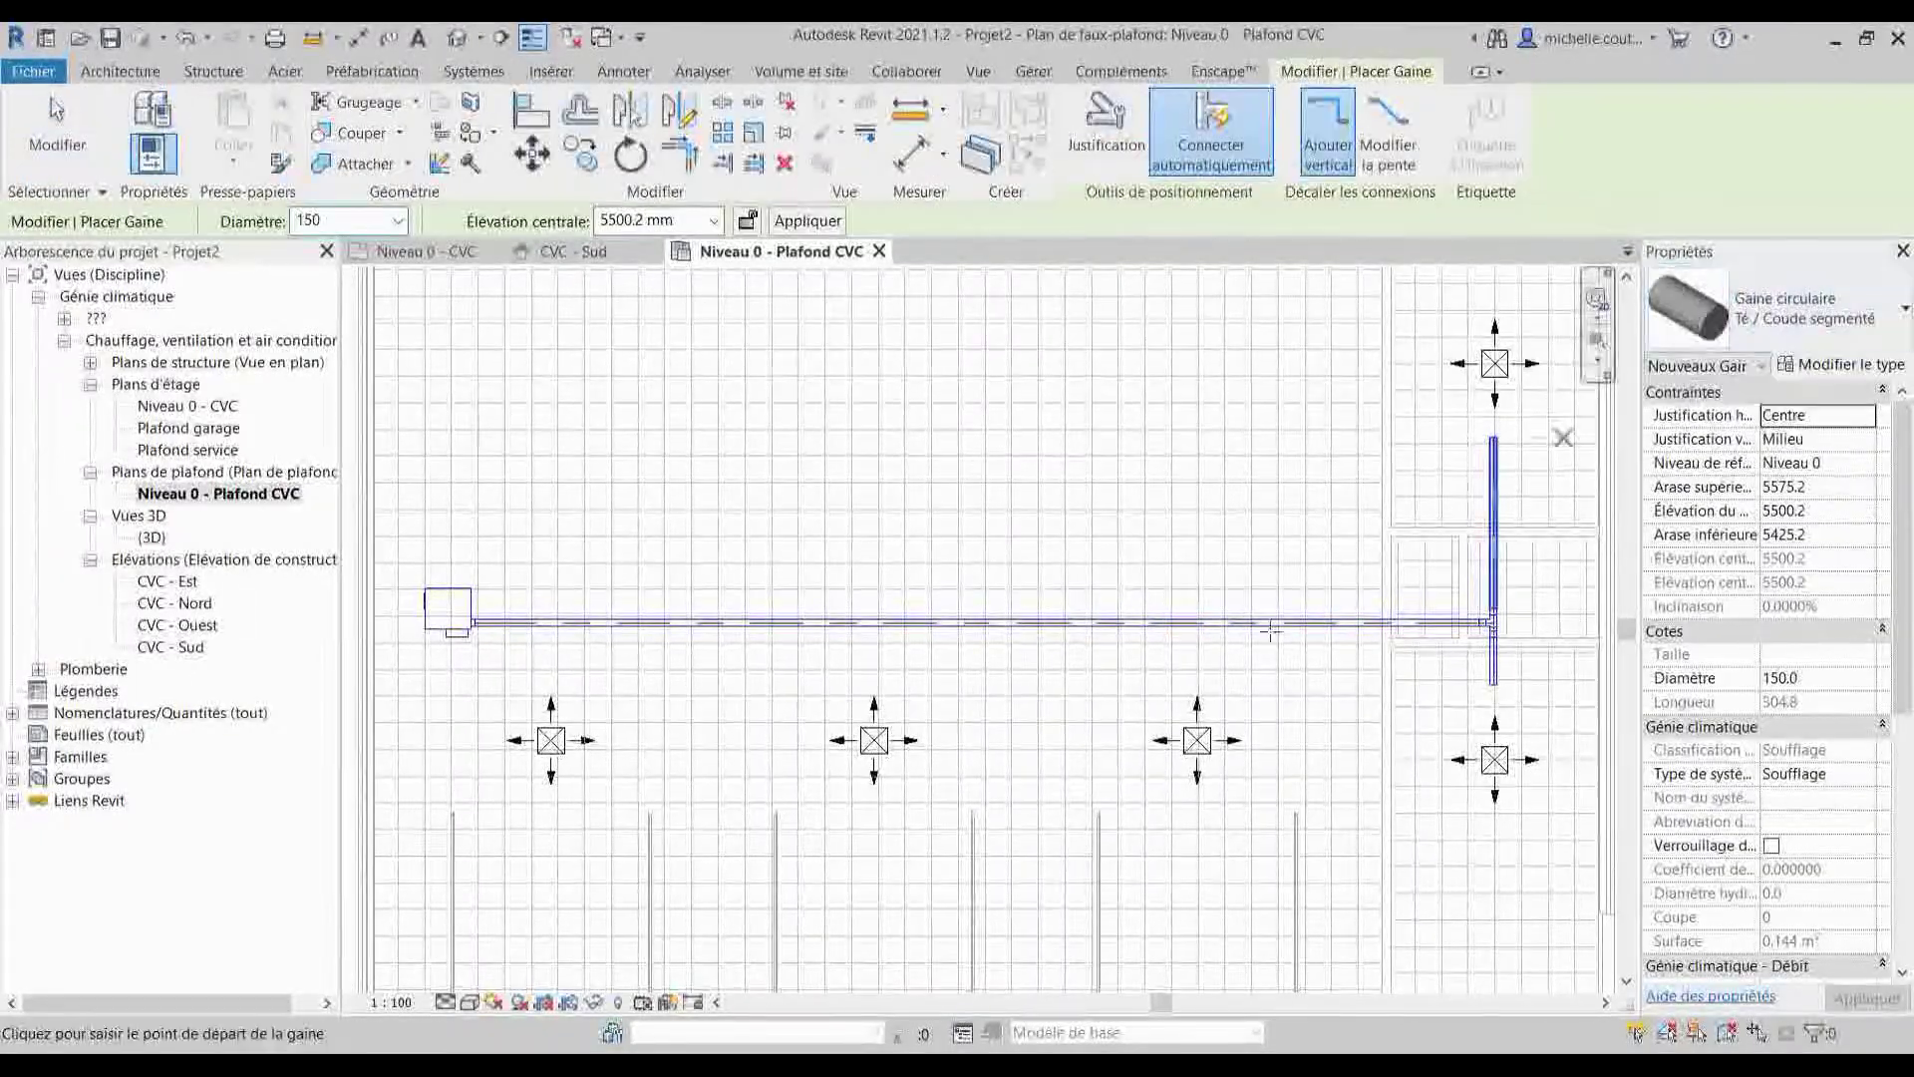
{"action": "scroll", "coordinate": [545, 637], "scroll_direction": "up", "scroll_amount": 3}
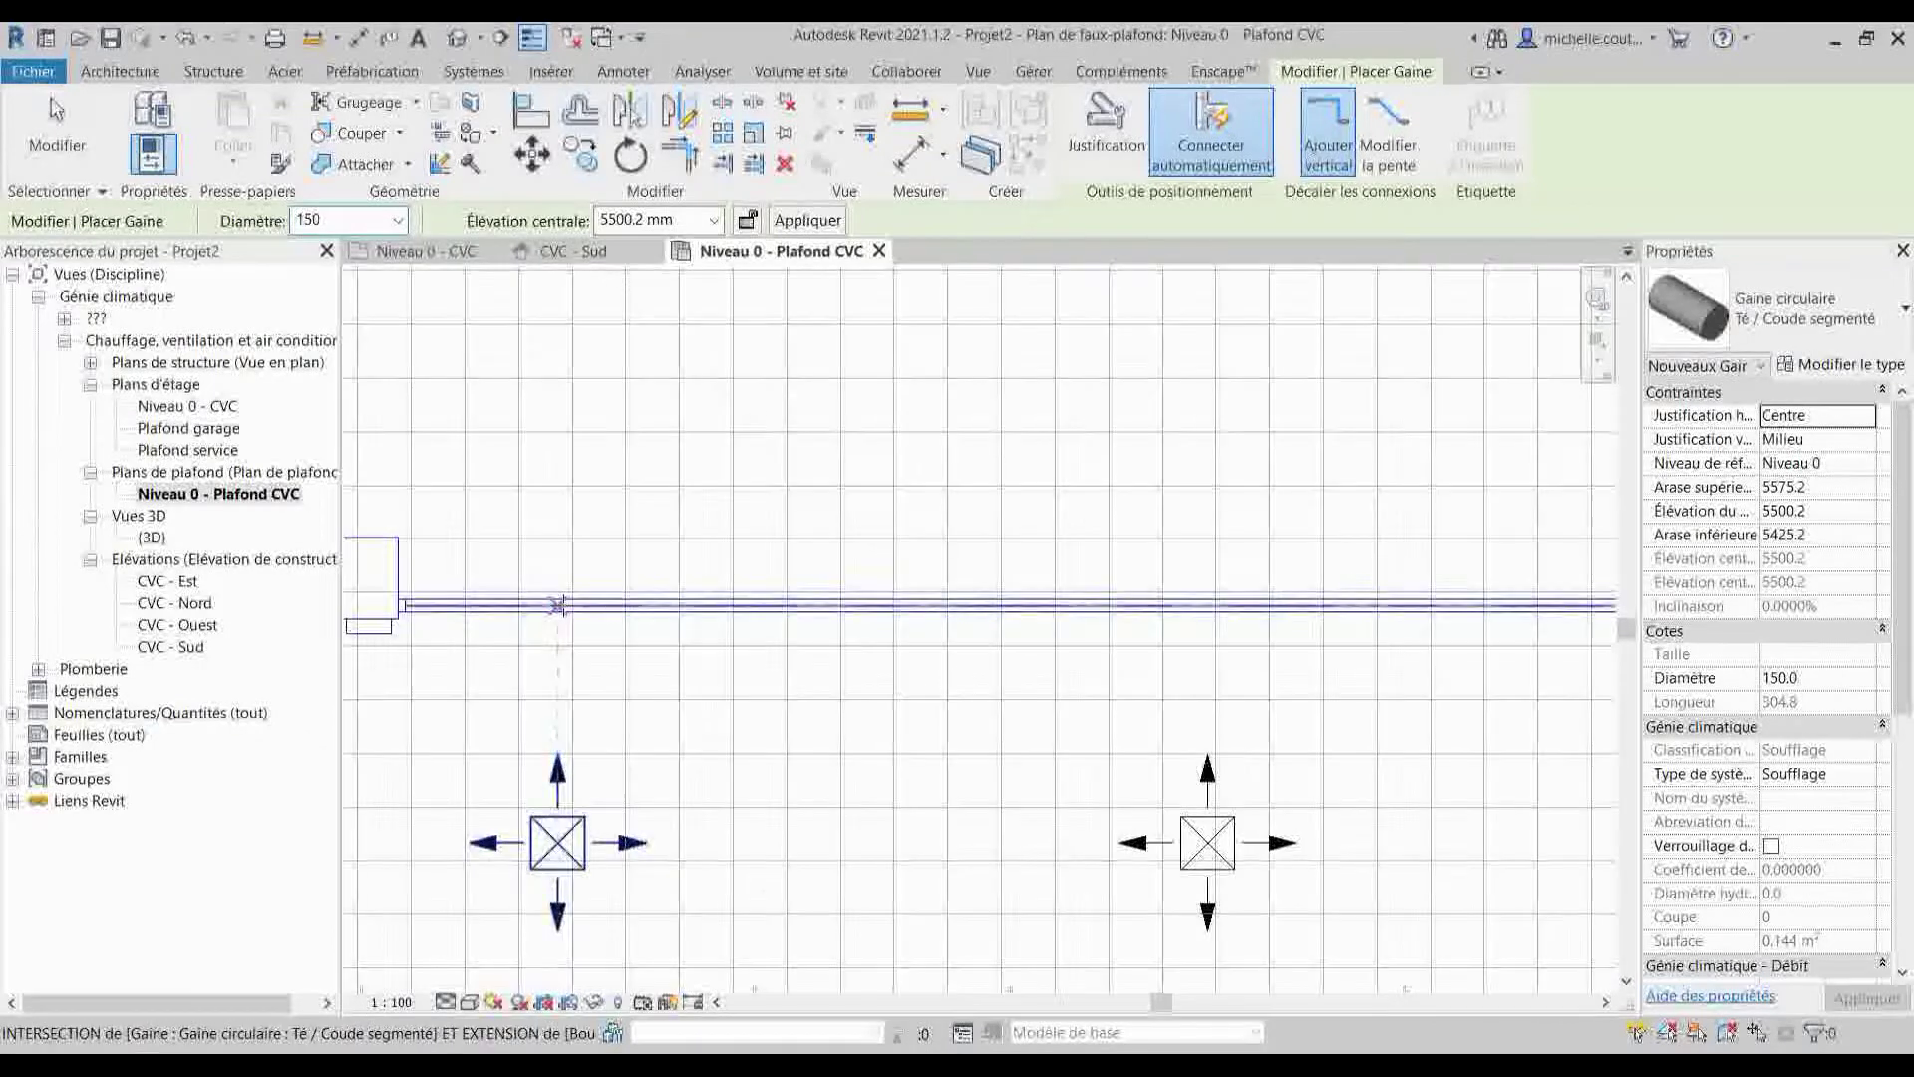
{"action": "left_click", "coordinate": [557, 605]}
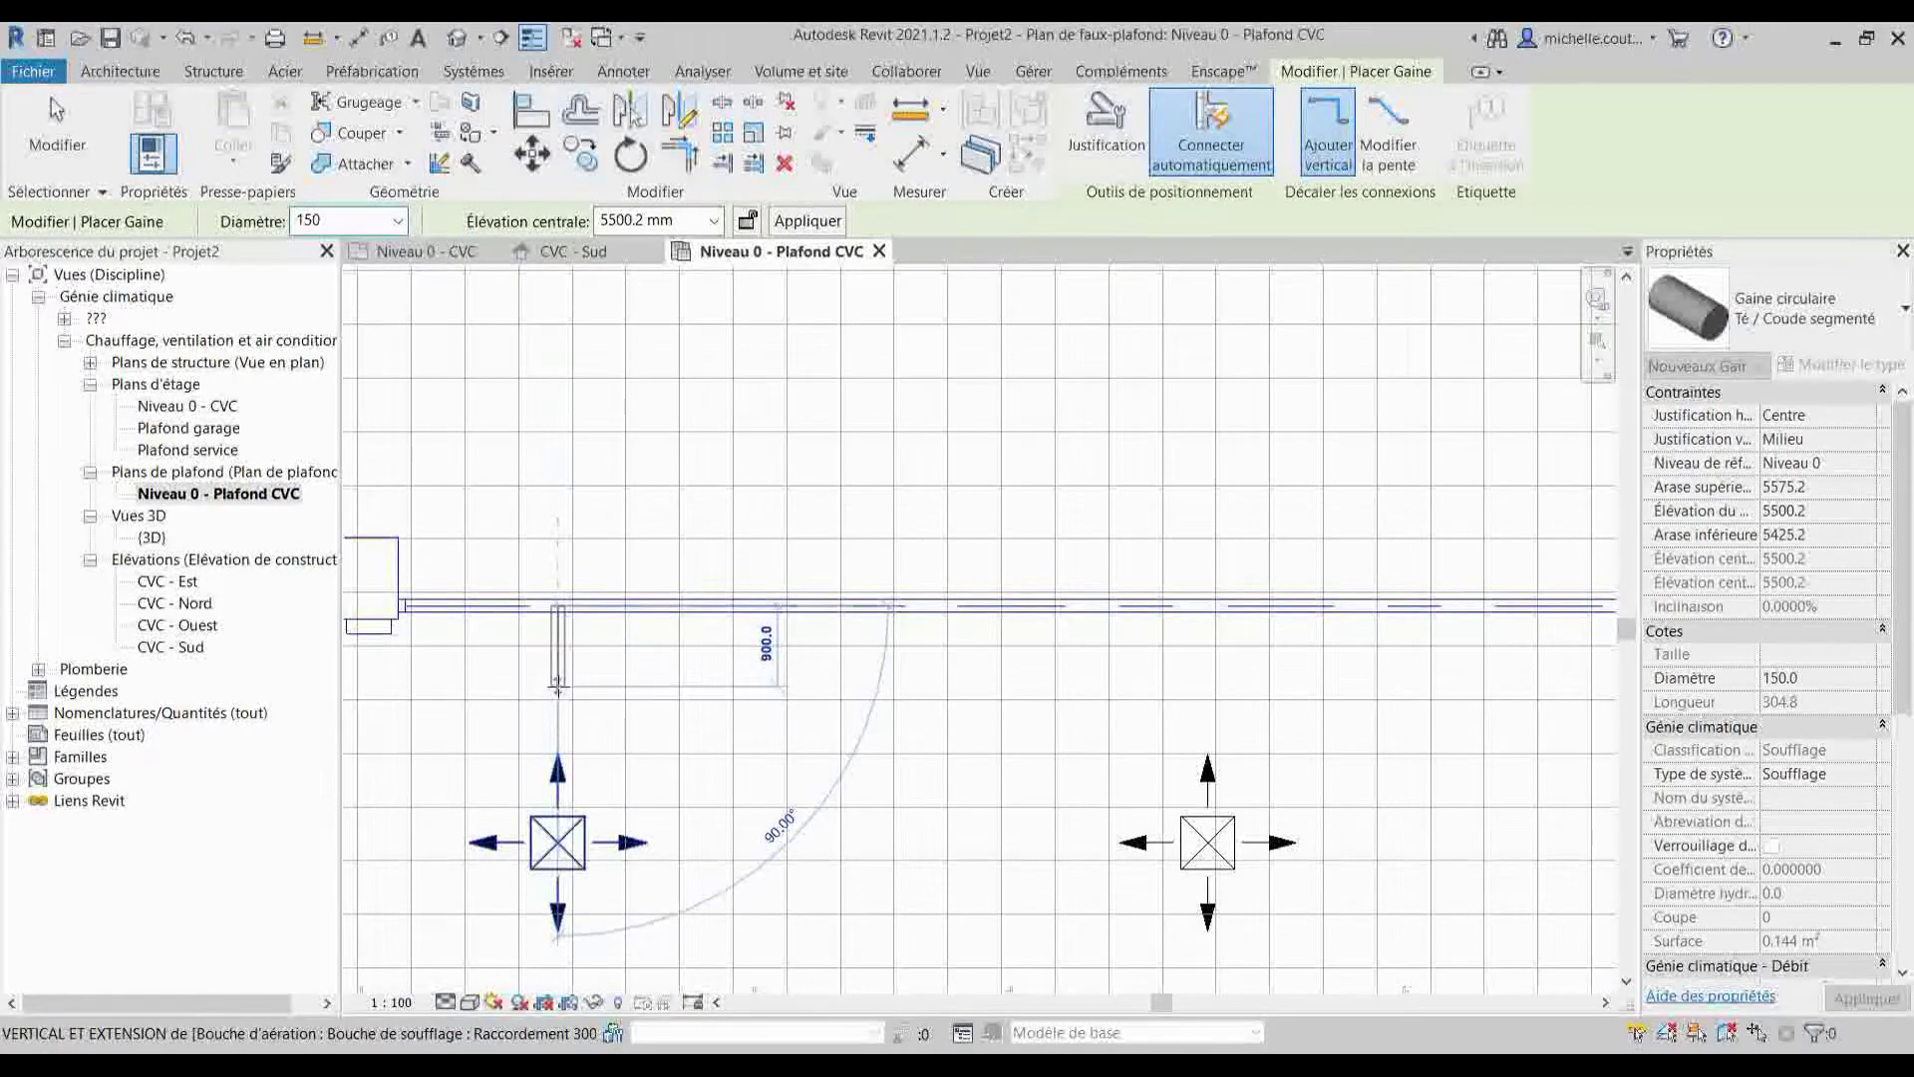
{"action": "left_click", "coordinate": [558, 686]}
{"action": "key", "text": "Escape"}
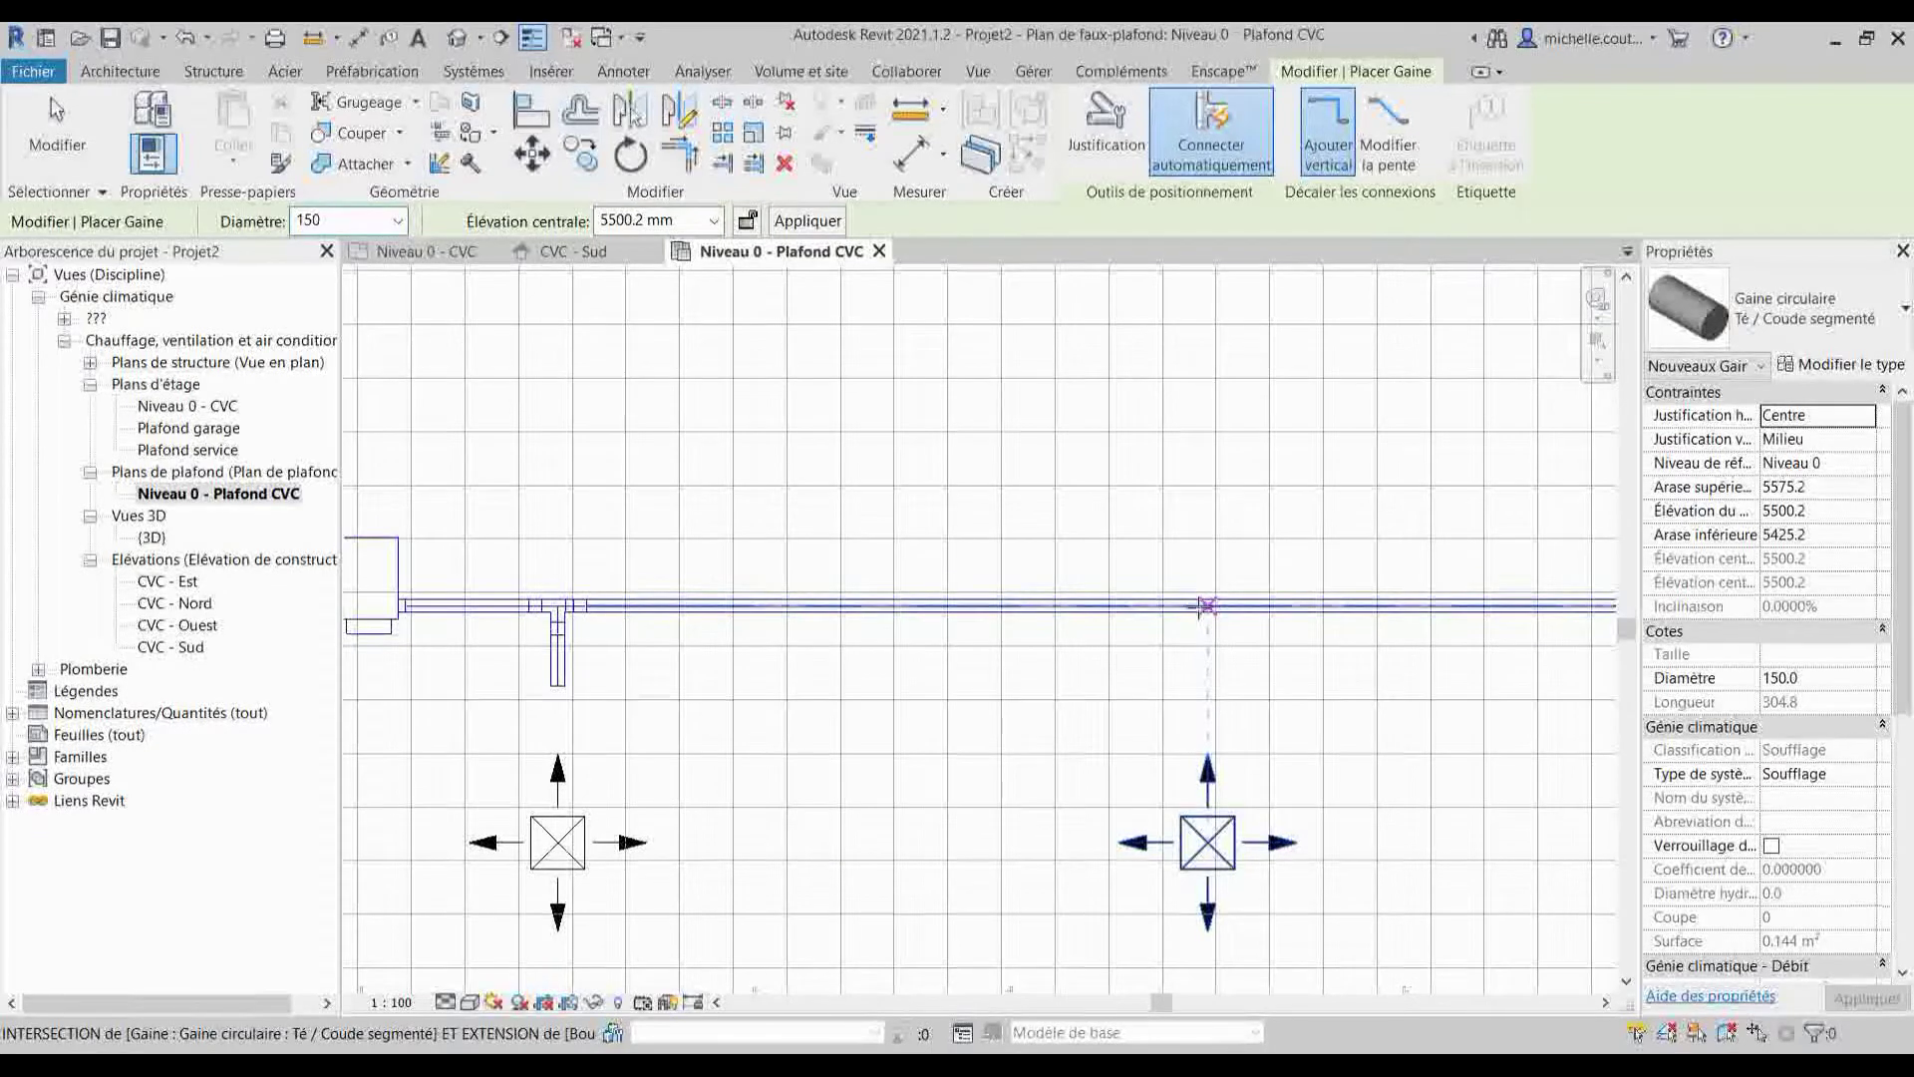
- Draw a 150 mm round branch duct from the main duct south toward the middle bay's air terminal, stopping short of it
{"action": "left_click", "coordinate": [1208, 605]}
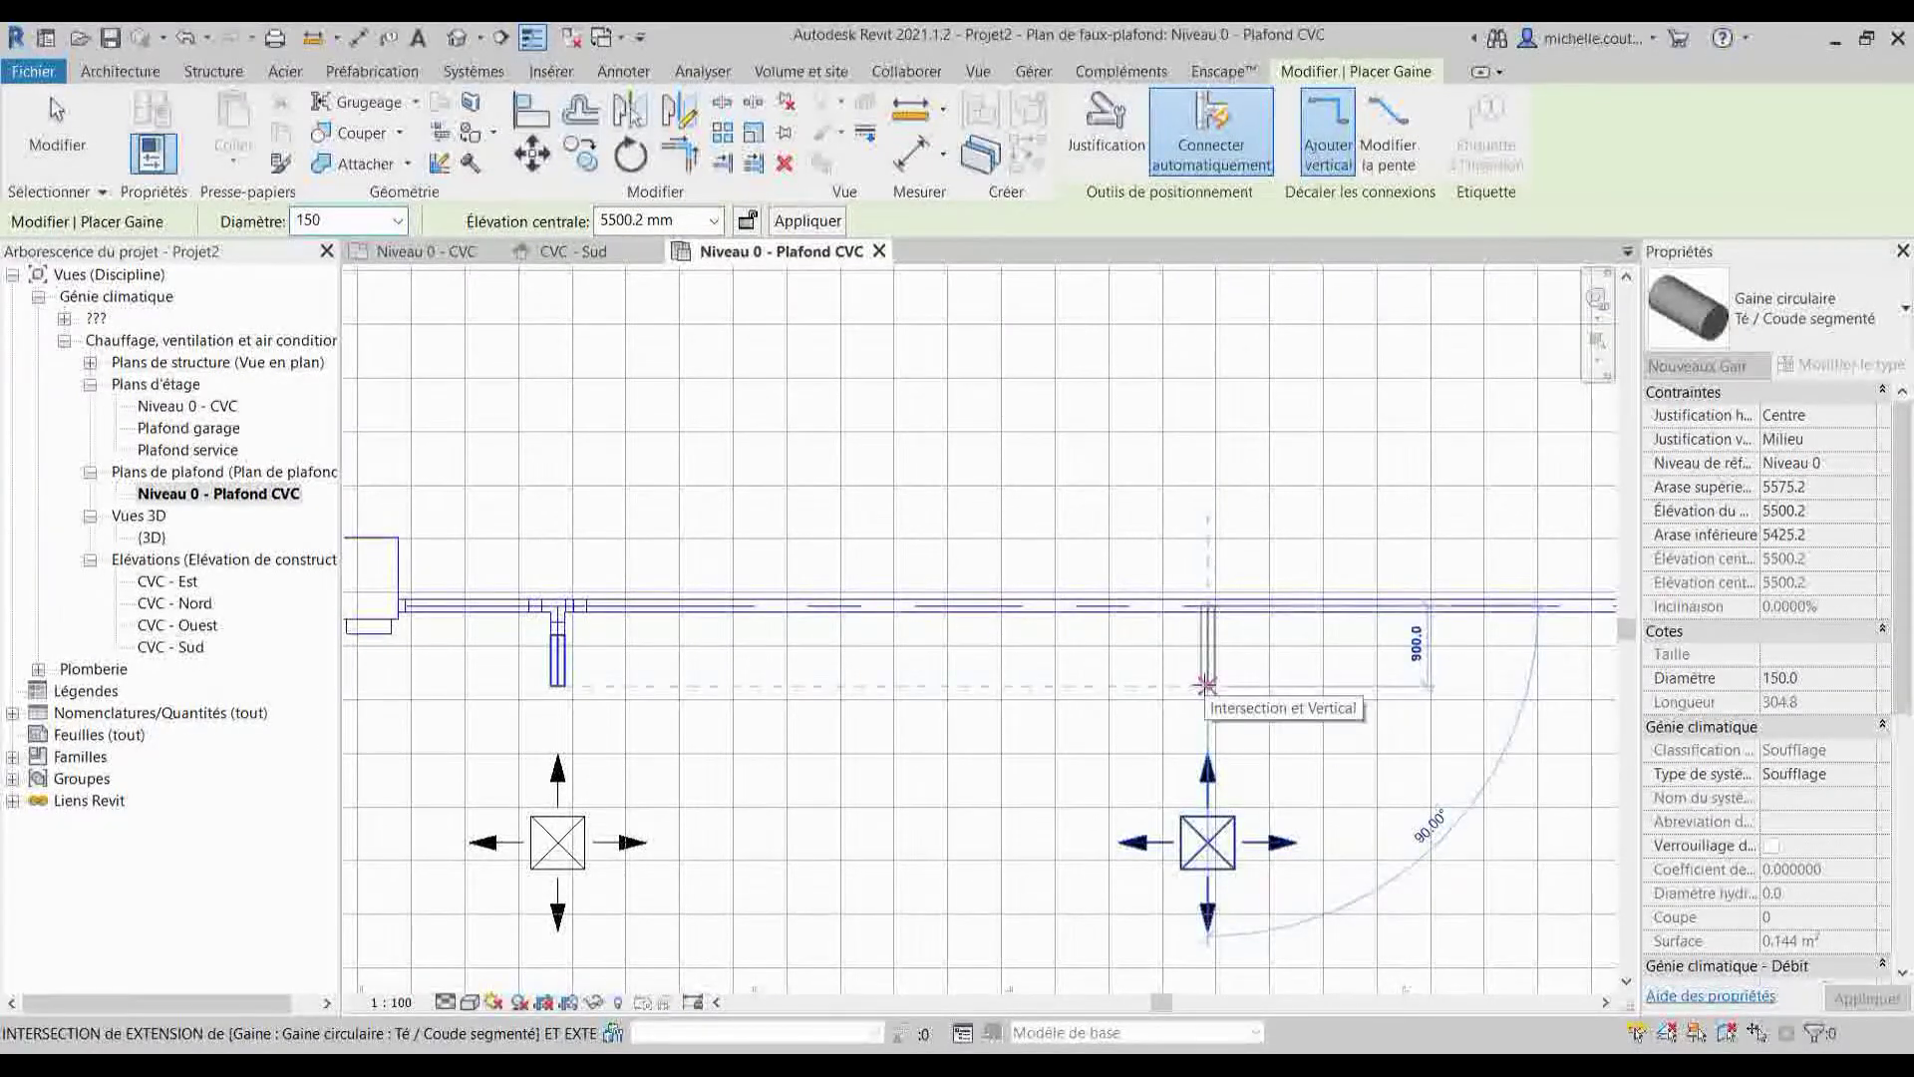
{"action": "left_click", "coordinate": [1208, 711]}
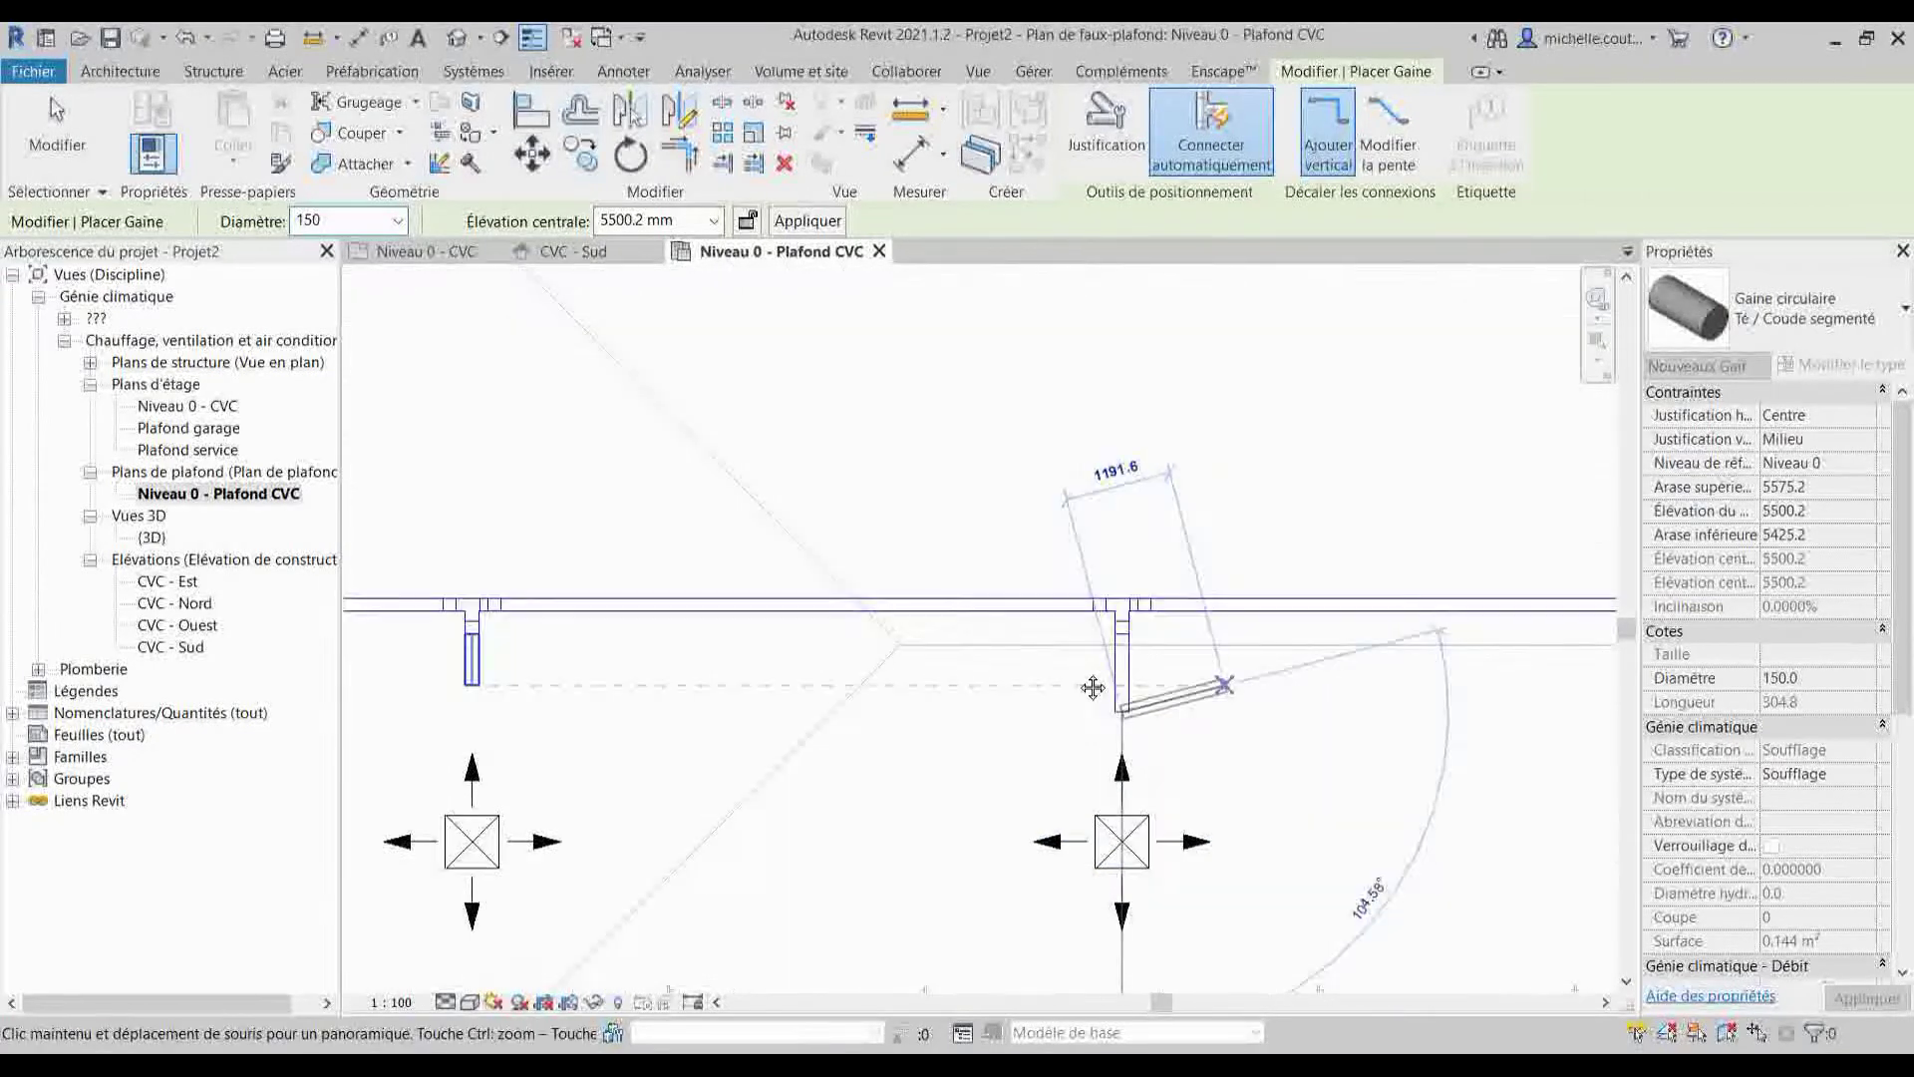
{"action": "key", "text": "Escape"}
{"action": "key", "text": "Escape"}
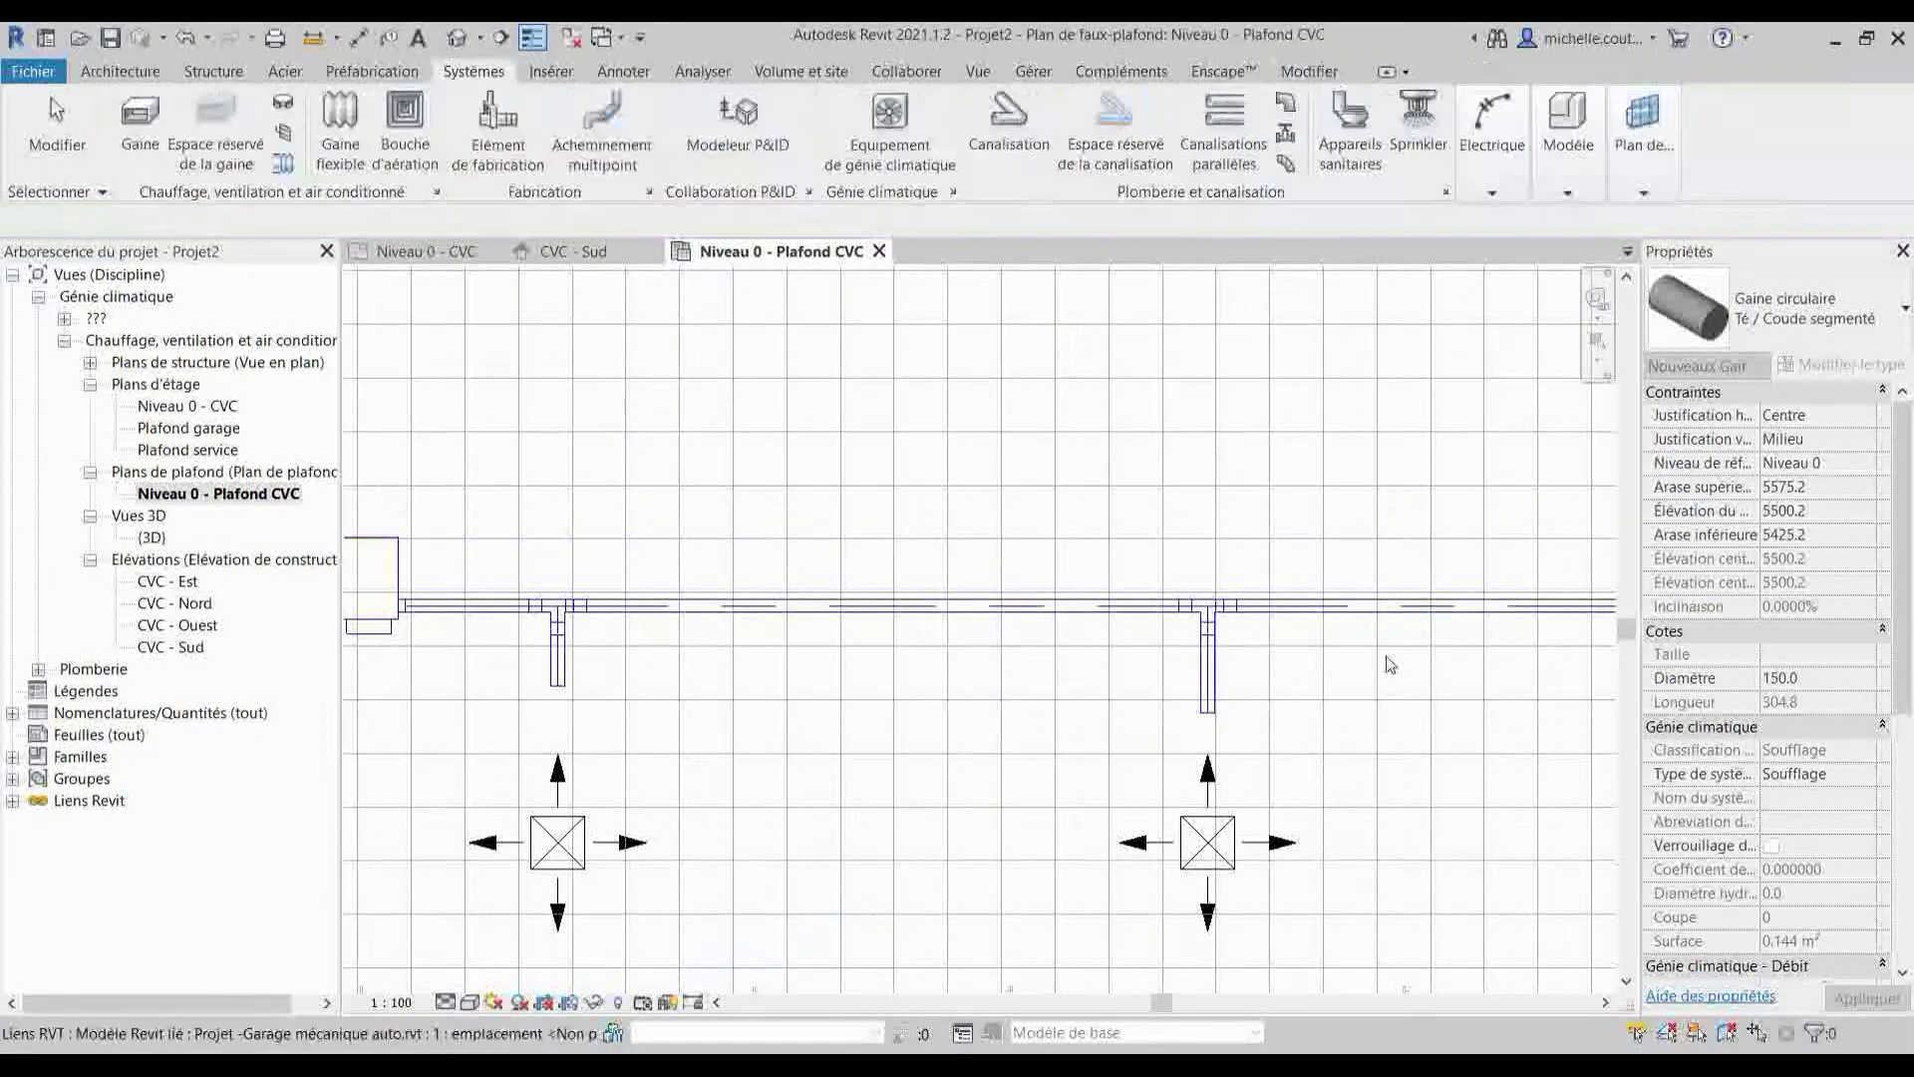
{"action": "key", "text": "ctrl+z"}
- Draw a 150 mm round branch duct about 1000 mm long from the main duct south toward the east bay's air terminal
{"action": "middle_click_drag", "start_coordinate": [811, 641], "coordinate": [778, 629]}
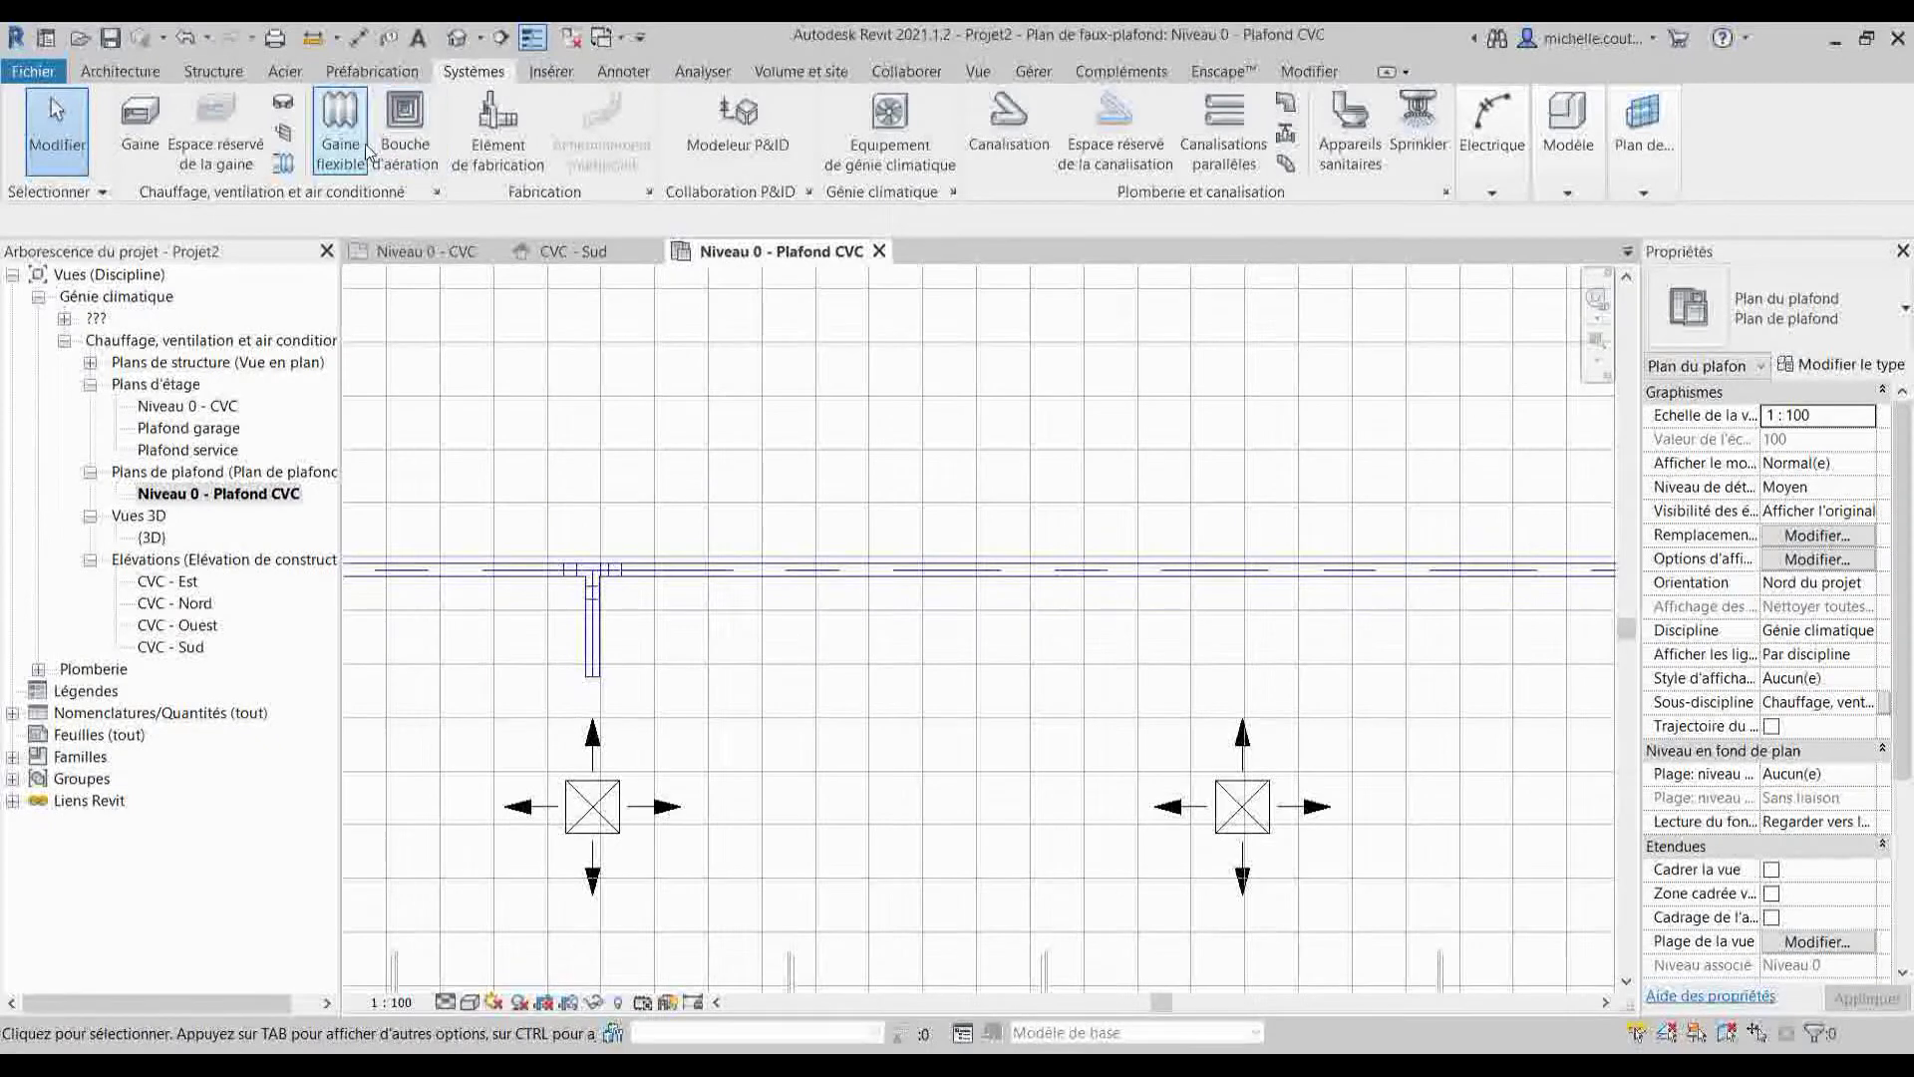
{"action": "left_click", "coordinate": [139, 125]}
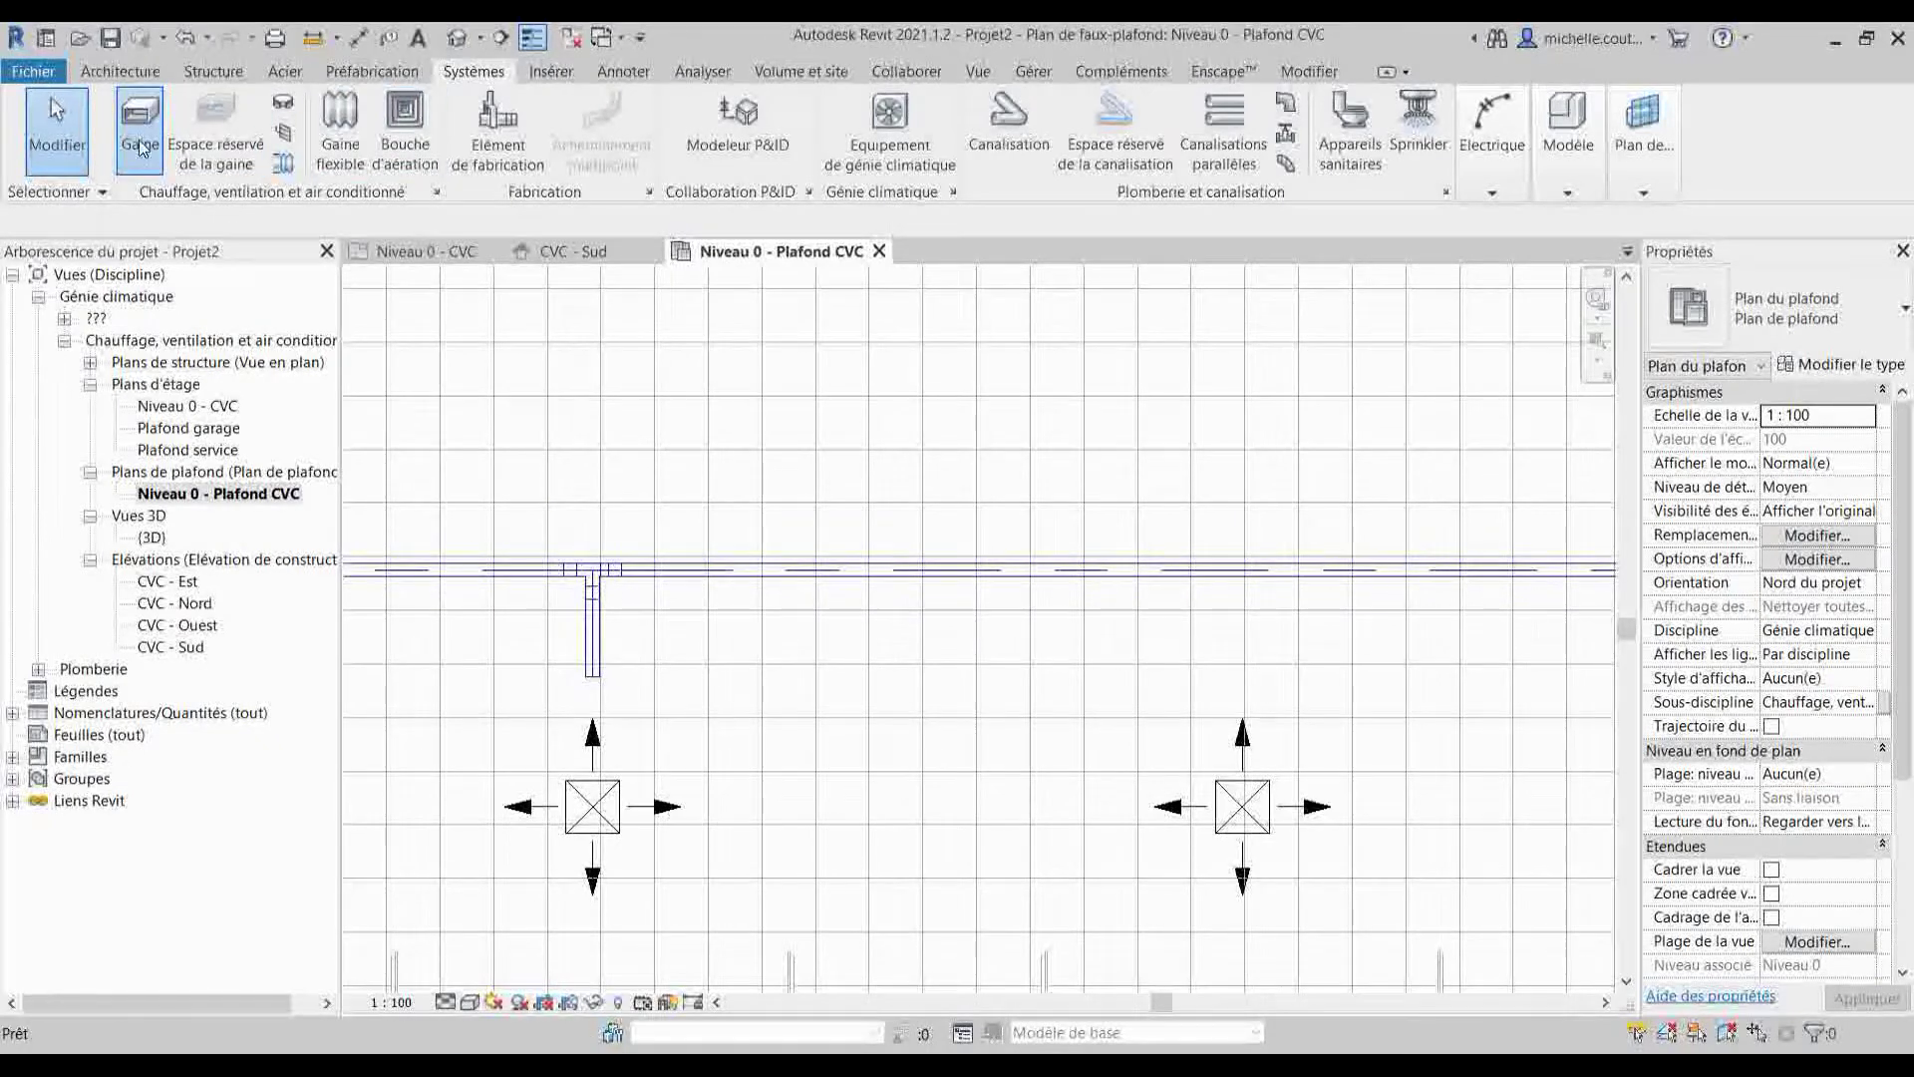
{"action": "left_click", "coordinate": [1243, 572]}
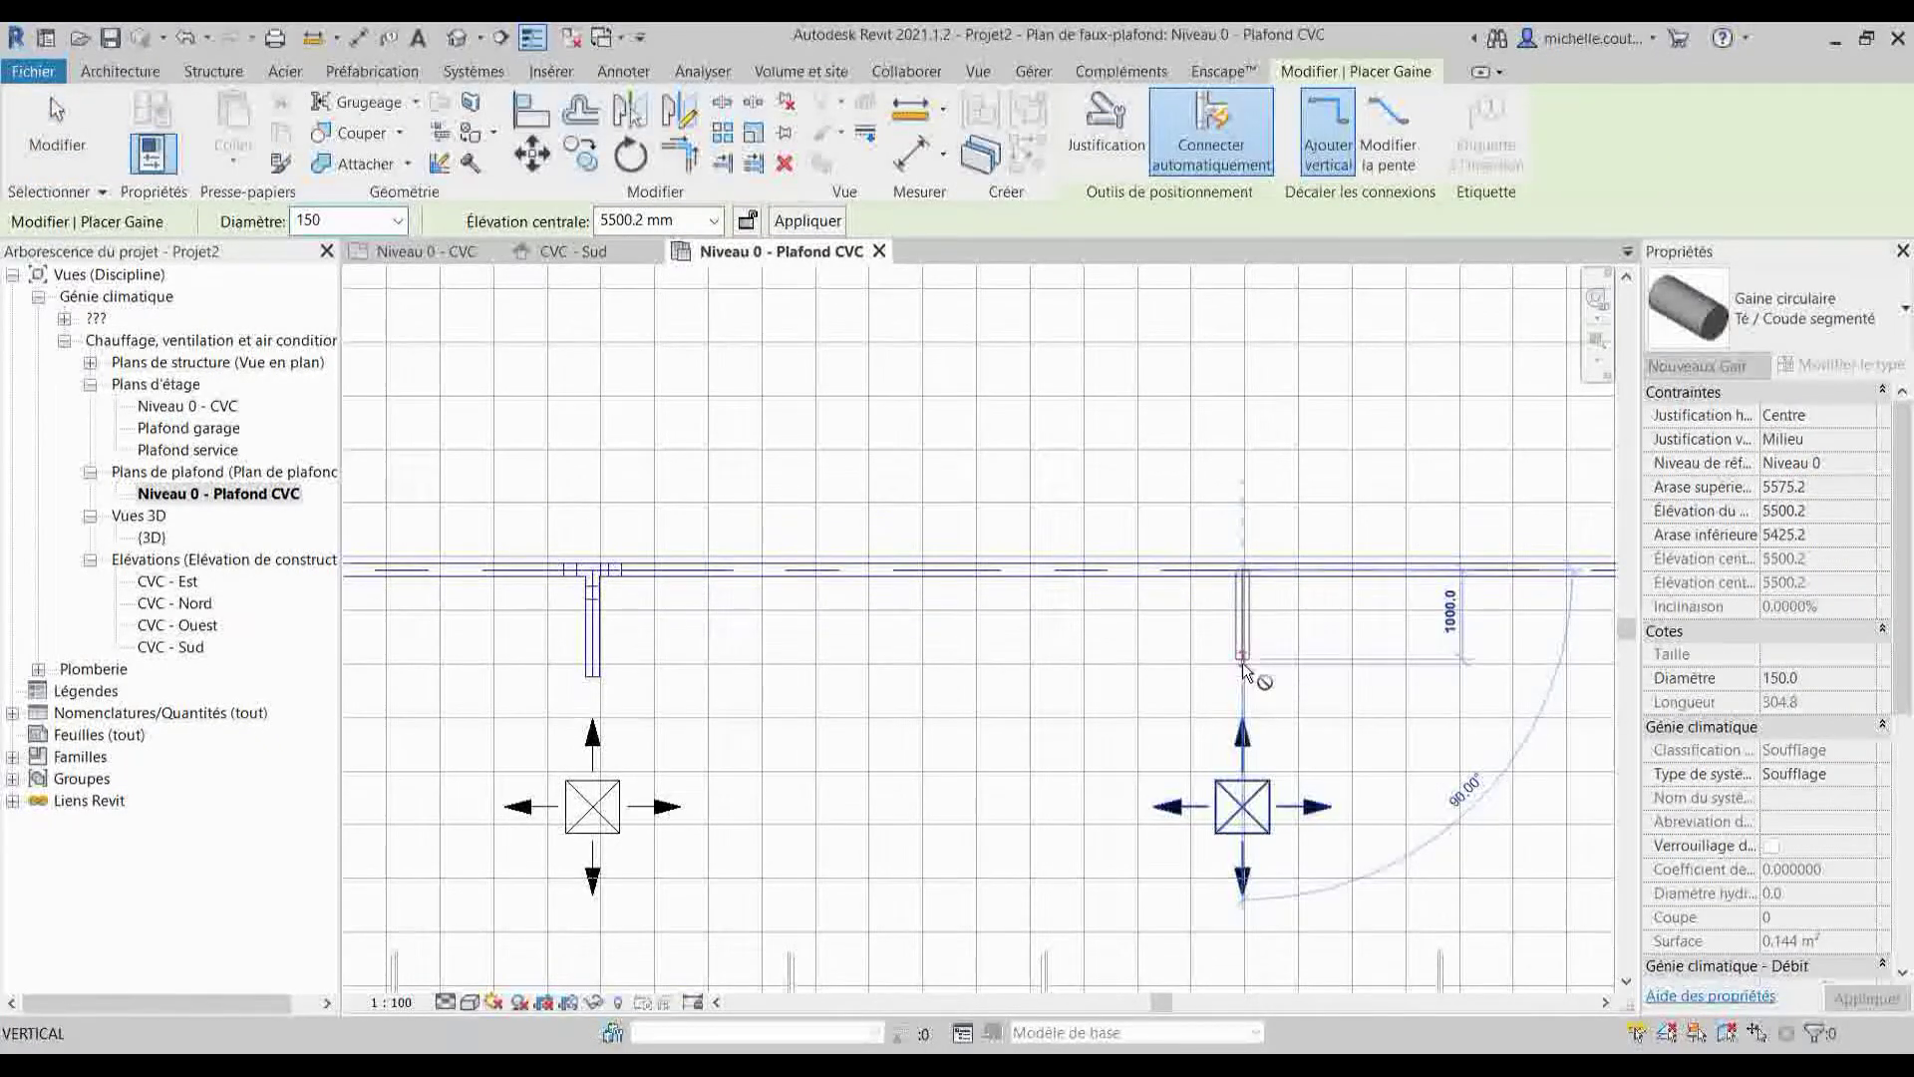
{"action": "scroll", "coordinate": [1241, 668], "scroll_direction": "down", "scroll_amount": 4}
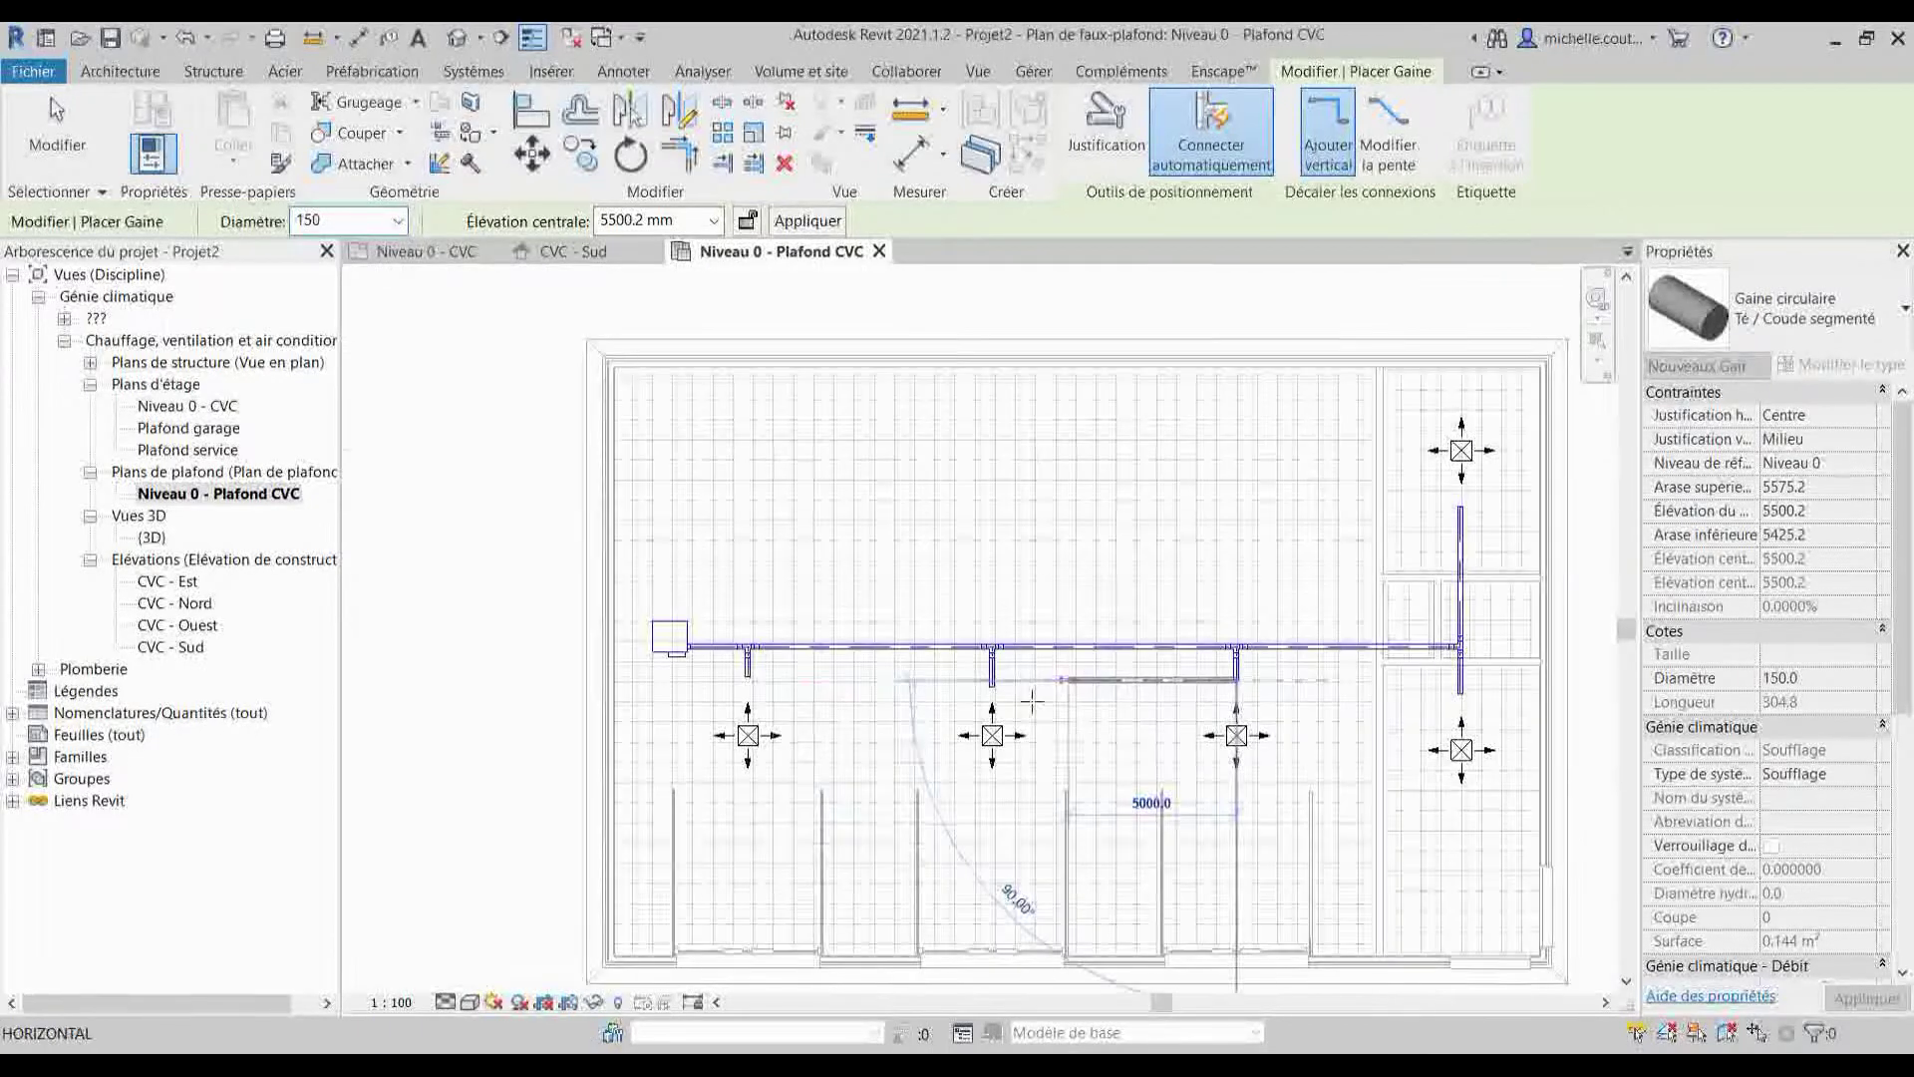
{"action": "key", "text": "Escape"}
{"action": "scroll", "coordinate": [1031, 702], "scroll_direction": "up", "scroll_amount": 3}
{"action": "scroll", "coordinate": [1246, 703], "scroll_direction": "down", "scroll_amount": 5}
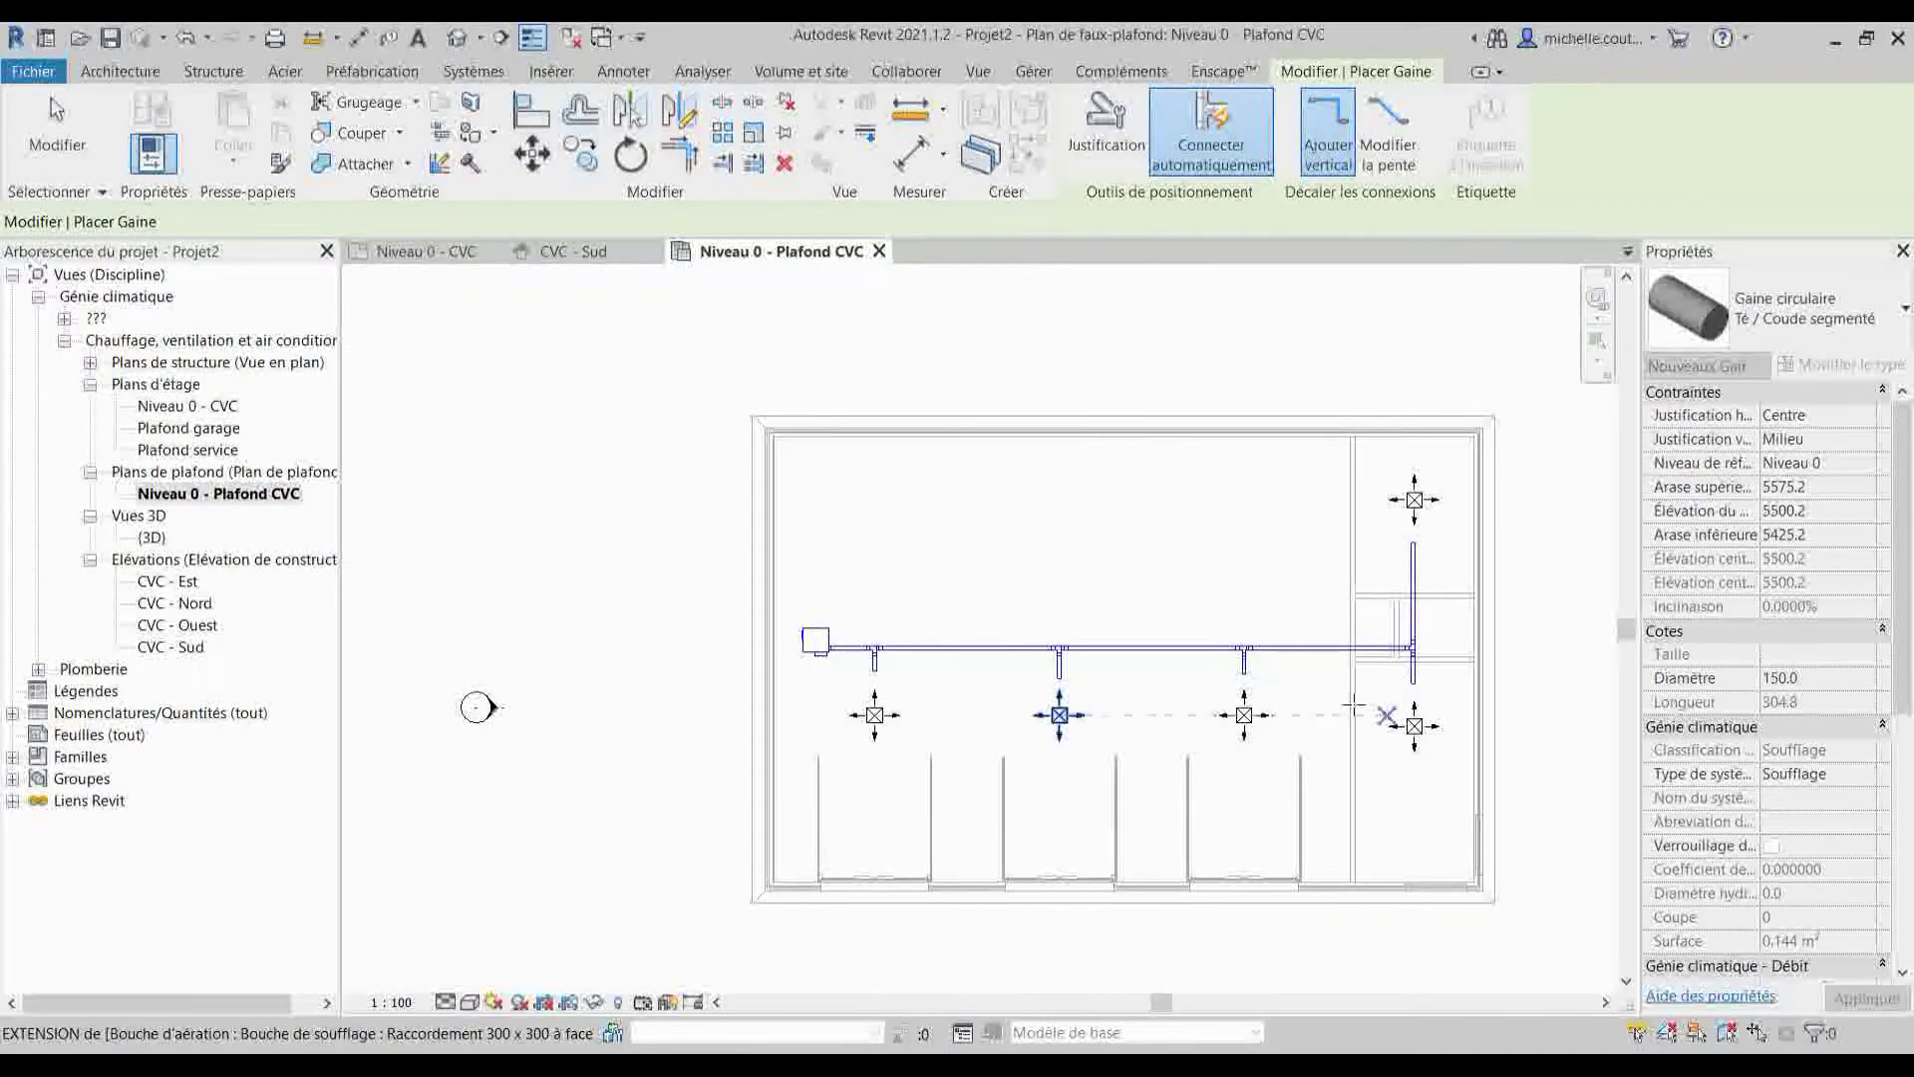
{"action": "key", "text": "Escape"}
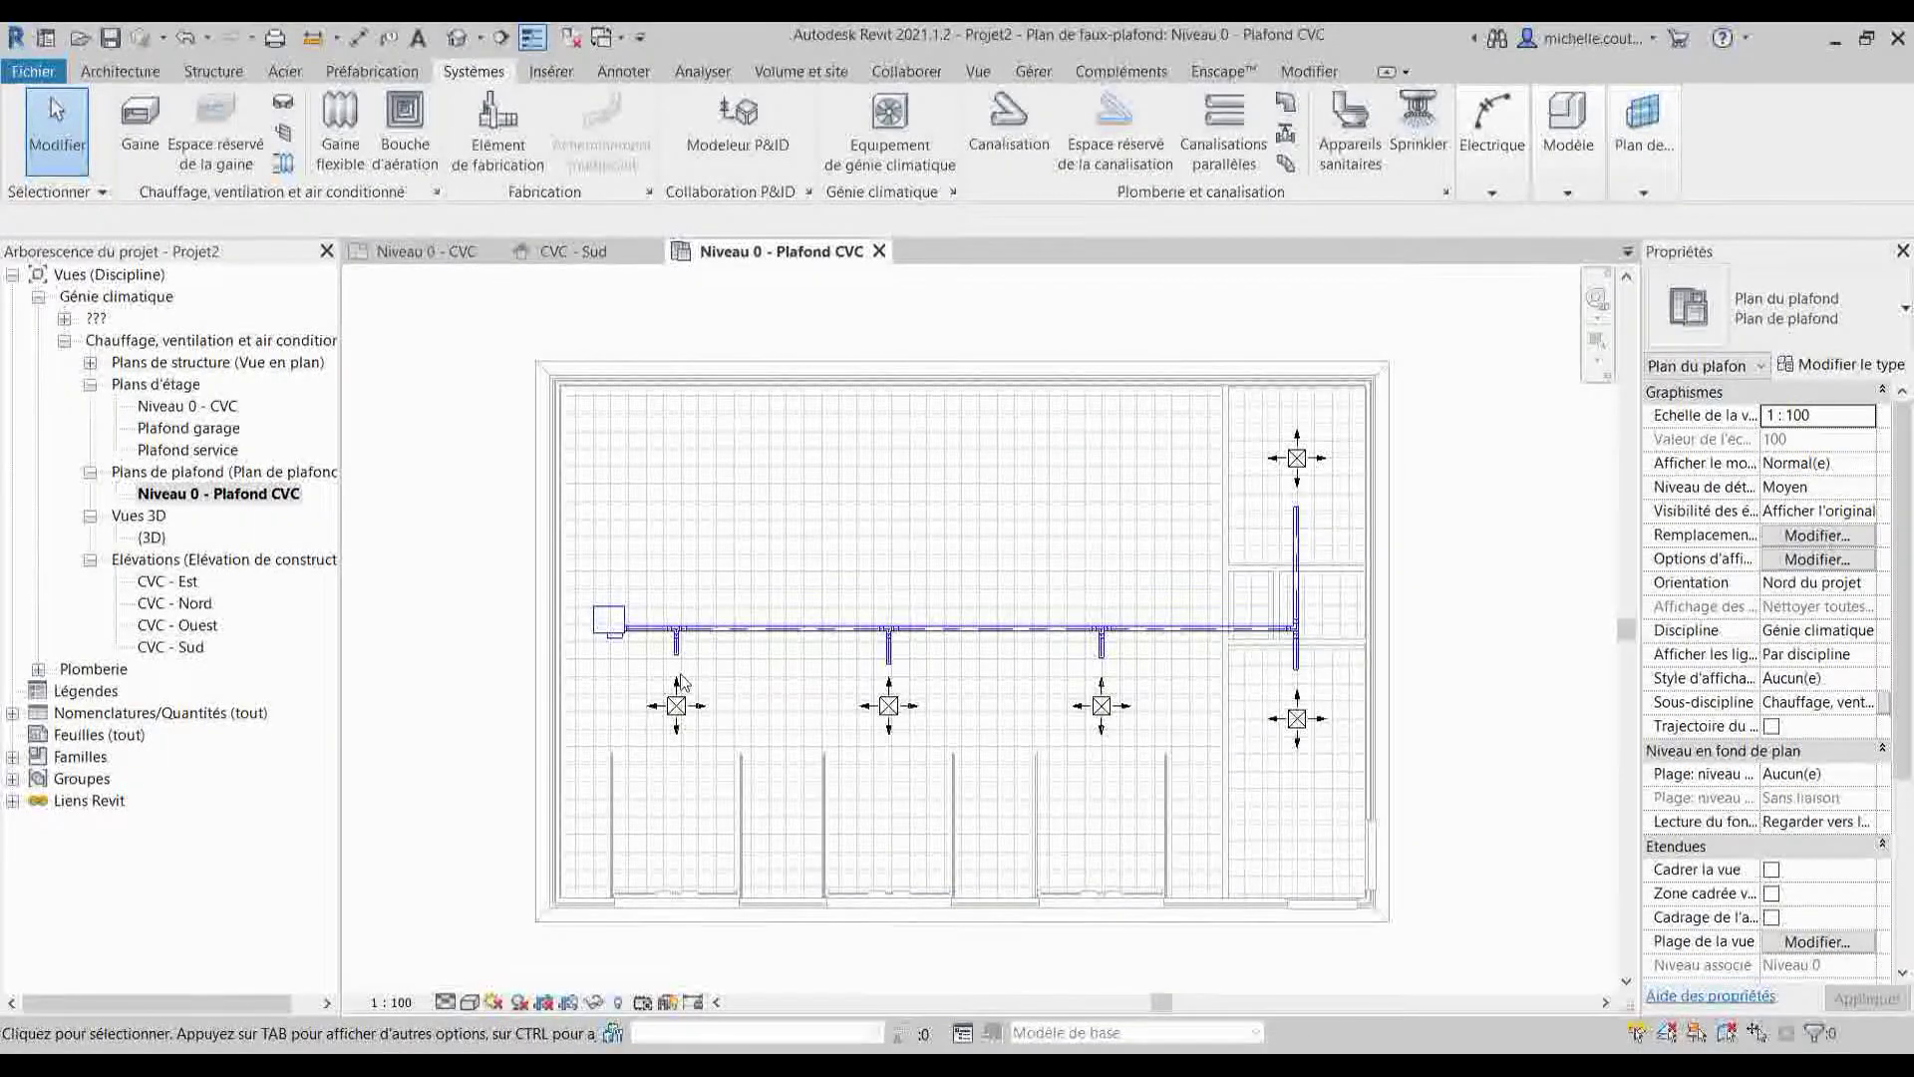
{"action": "scroll", "coordinate": [773, 700], "scroll_direction": "up", "scroll_amount": 2}
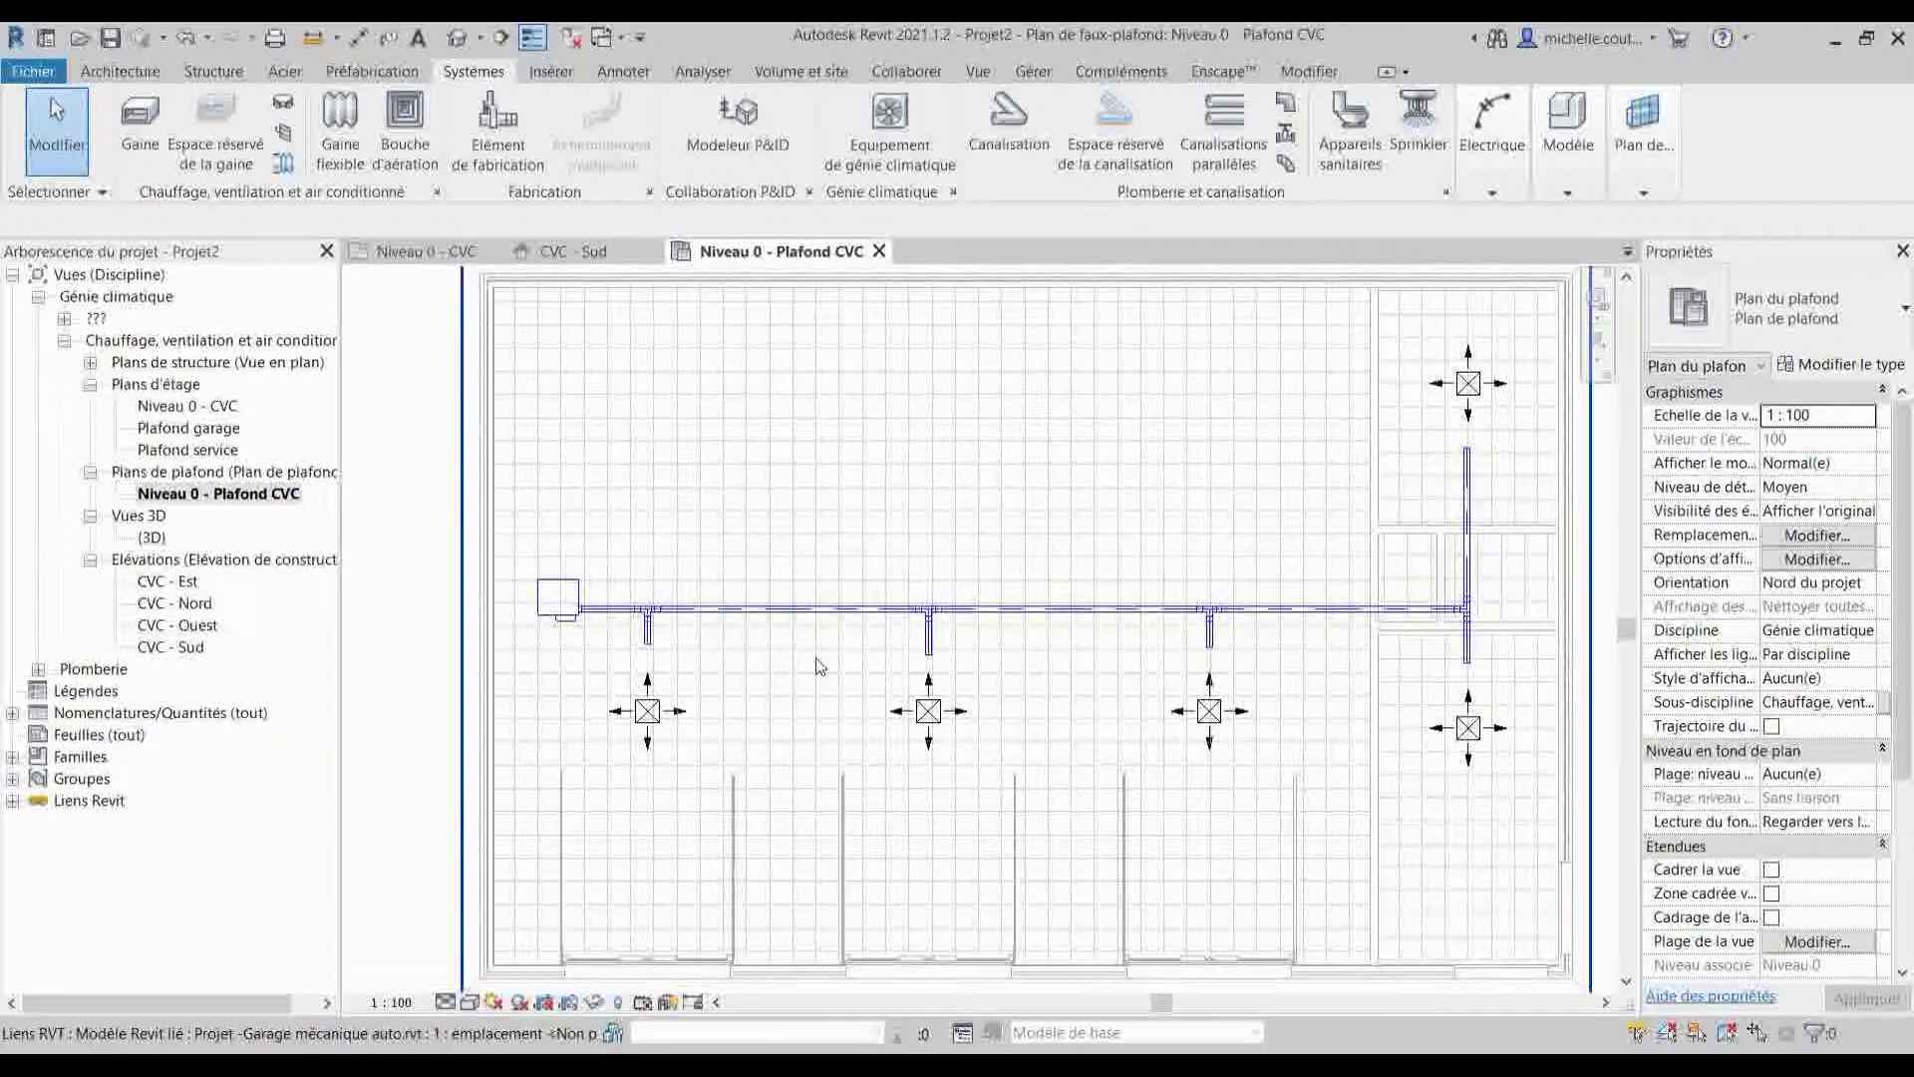
- Connect the west bay's branch duct to its supply air terminal with a 315 mm round flexible duct
{"action": "middle_click_drag", "start_coordinate": [857, 648], "coordinate": [823, 657]}
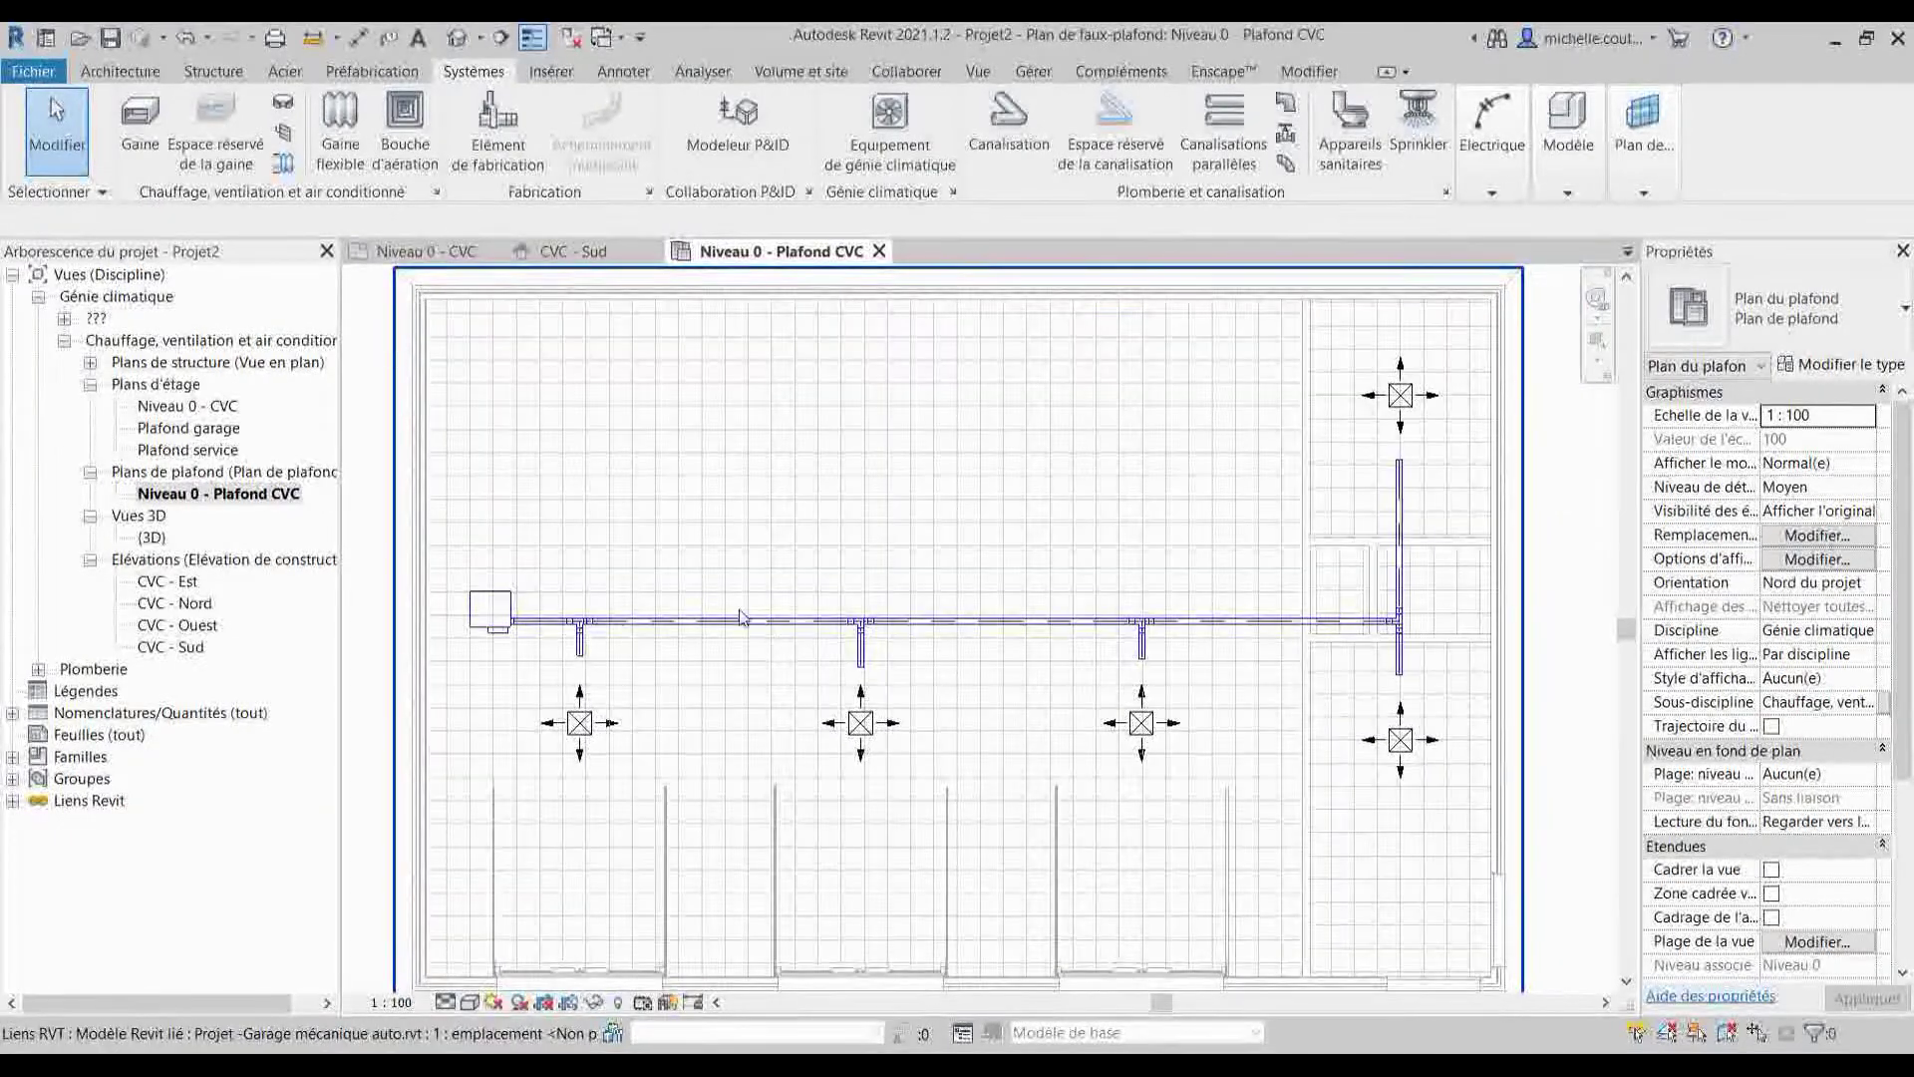
{"action": "left_click", "coordinate": [346, 151]}
{"action": "scroll", "coordinate": [584, 681], "scroll_direction": "up", "scroll_amount": 3}
{"action": "scroll", "coordinate": [585, 668], "scroll_direction": "up", "scroll_amount": 2}
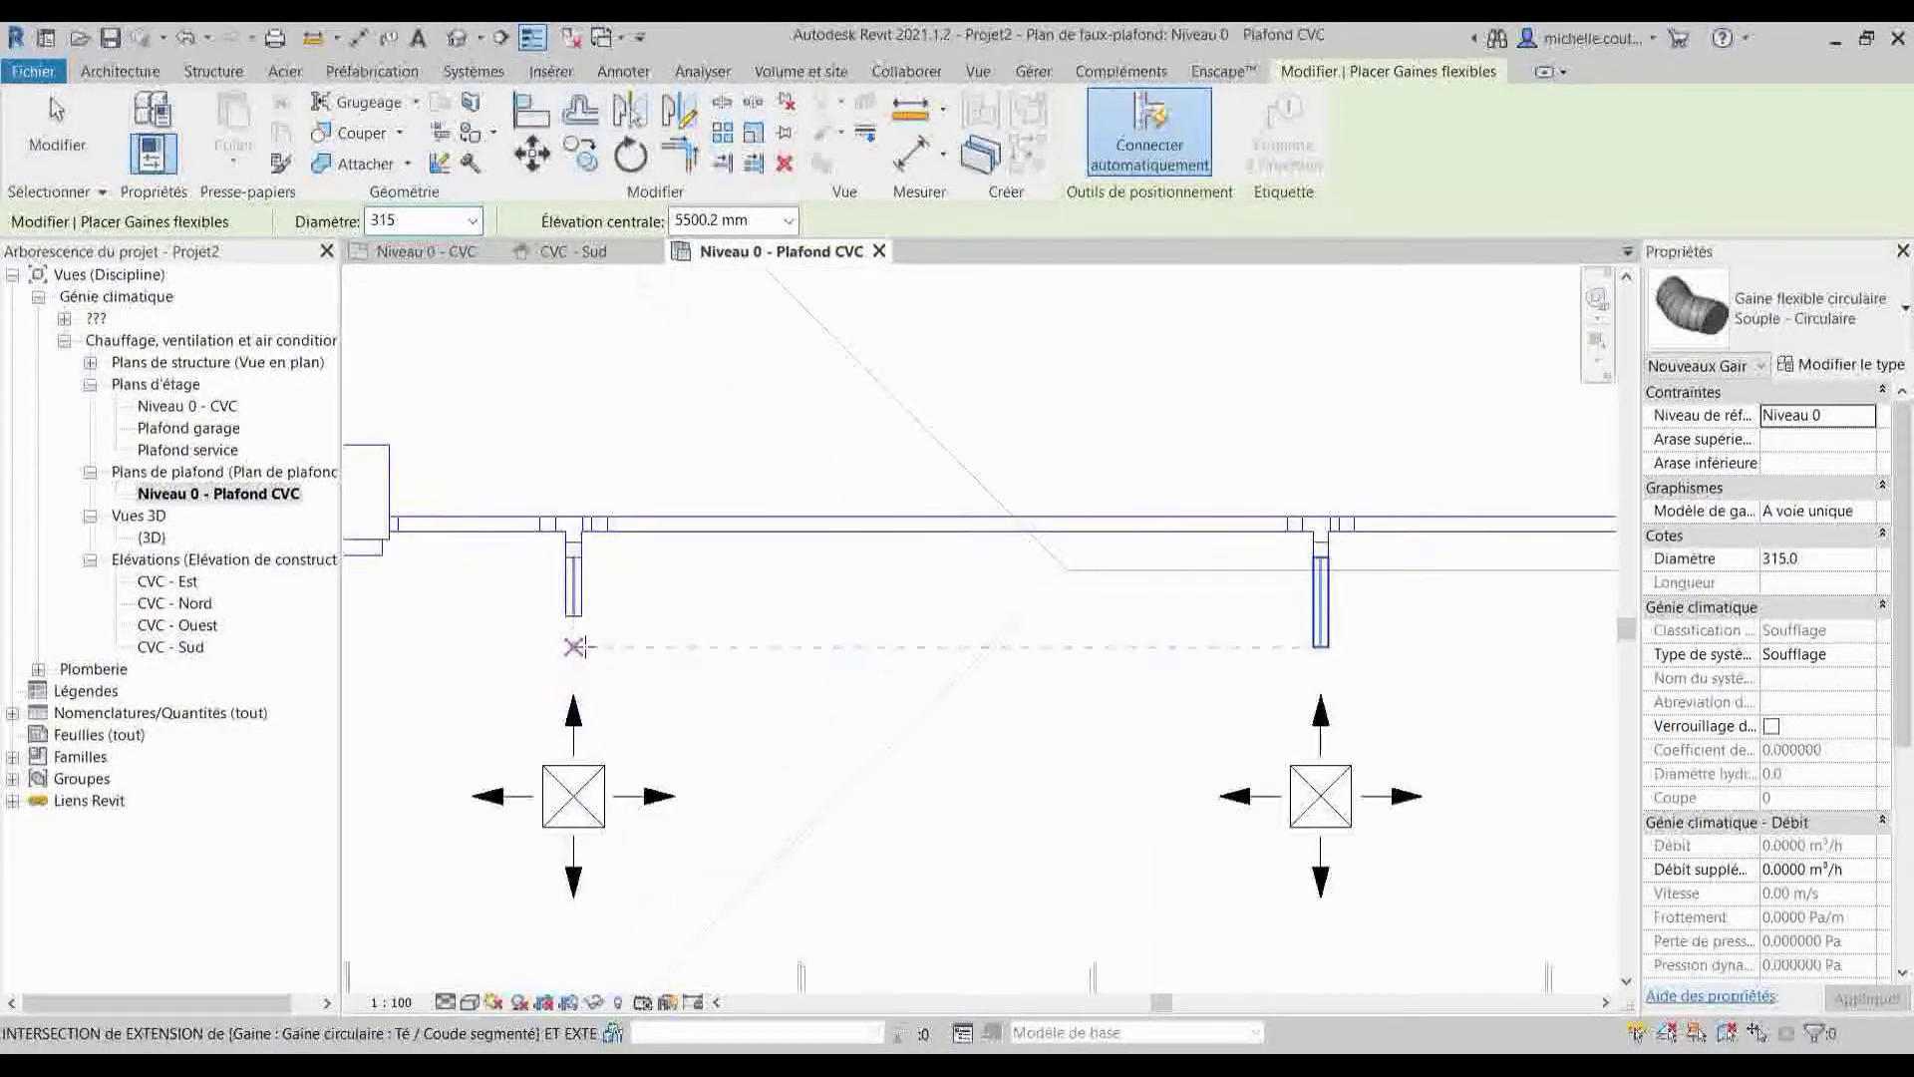
{"action": "left_click", "coordinate": [575, 615]}
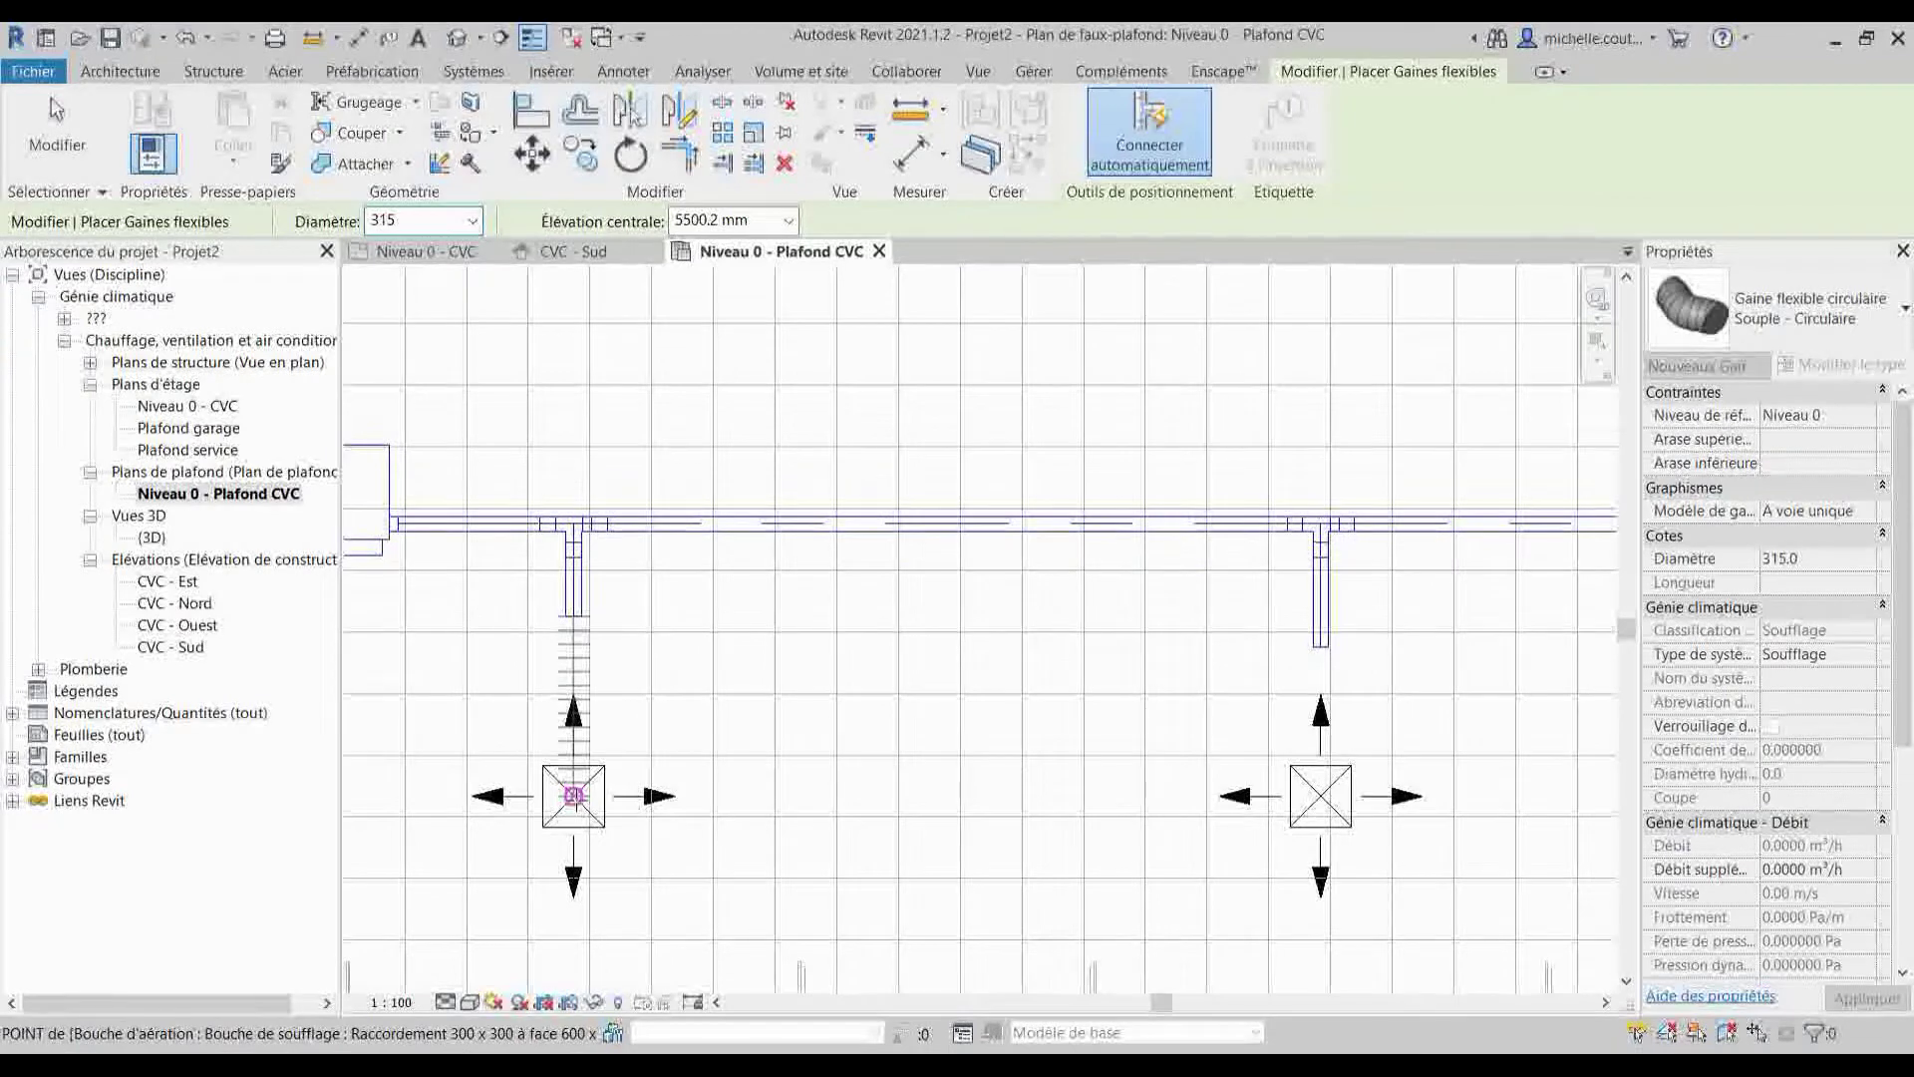
{"action": "left_click", "coordinate": [573, 795]}
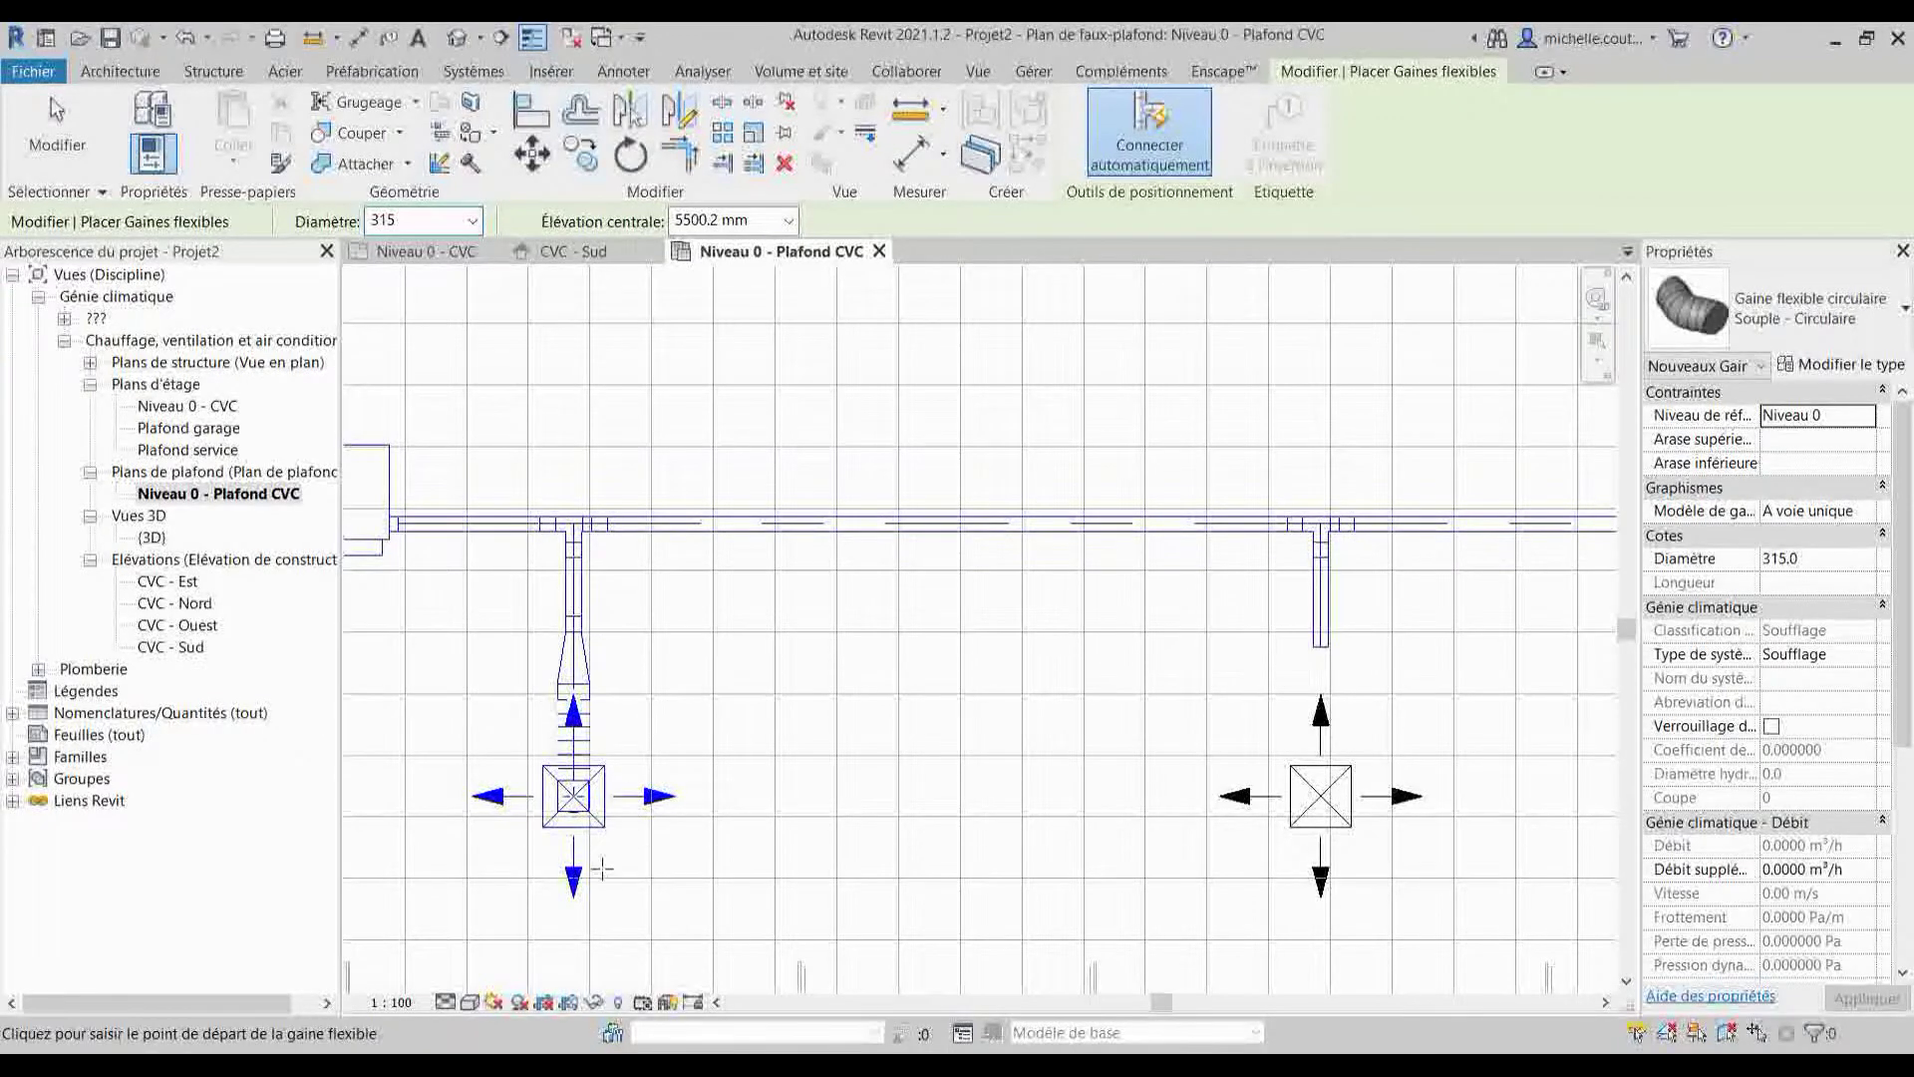
- Connect the middle and east bays' branch ducts to their supply air terminals with 315 mm round flexible ducts
{"action": "scroll", "coordinate": [600, 856], "scroll_direction": "down", "scroll_amount": 2}
{"action": "middle_click_drag", "start_coordinate": [705, 876], "coordinate": [628, 735]}
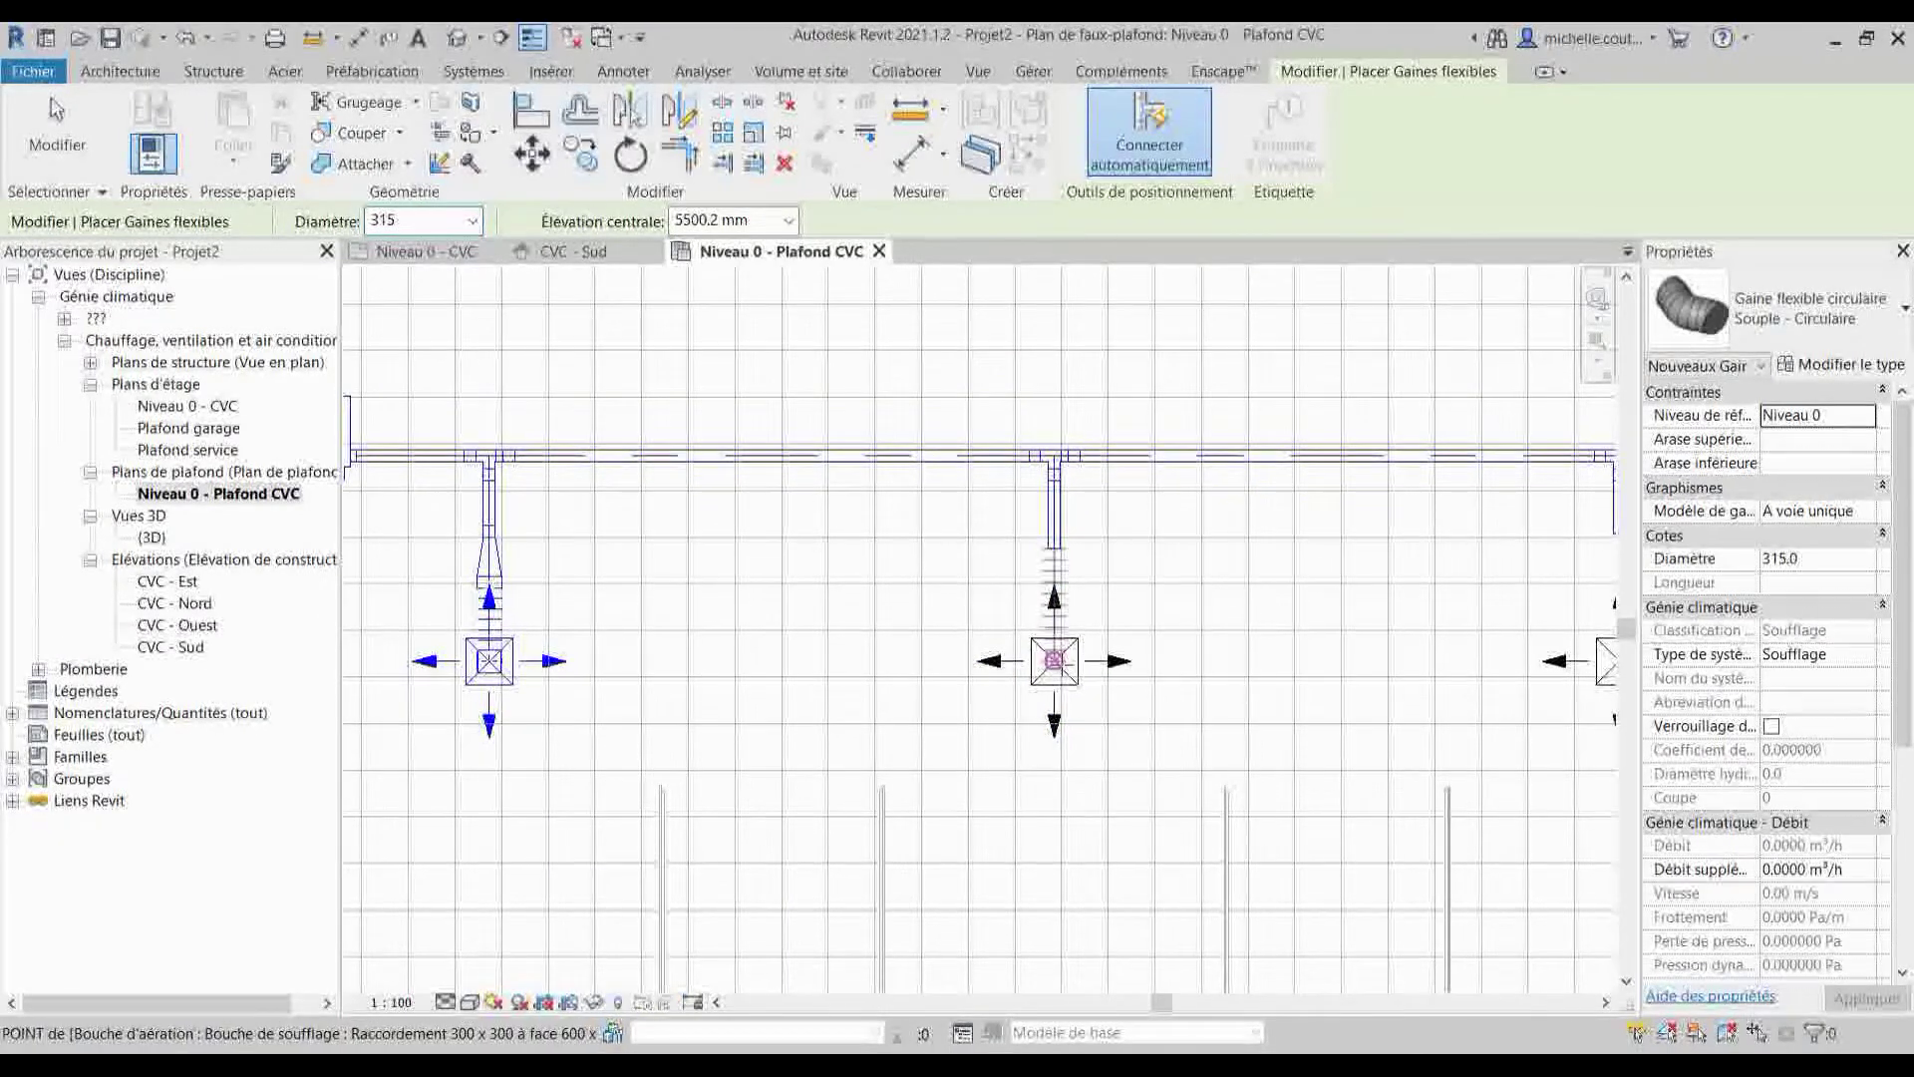
{"action": "mouse_move", "coordinate": [1289, 592]}
{"action": "middle_mouse_down"}
{"action": "mouse_move", "coordinate": [1429, 542]}
{"action": "mouse_move", "coordinate": [1309, 542]}
{"action": "middle_mouse_up"}
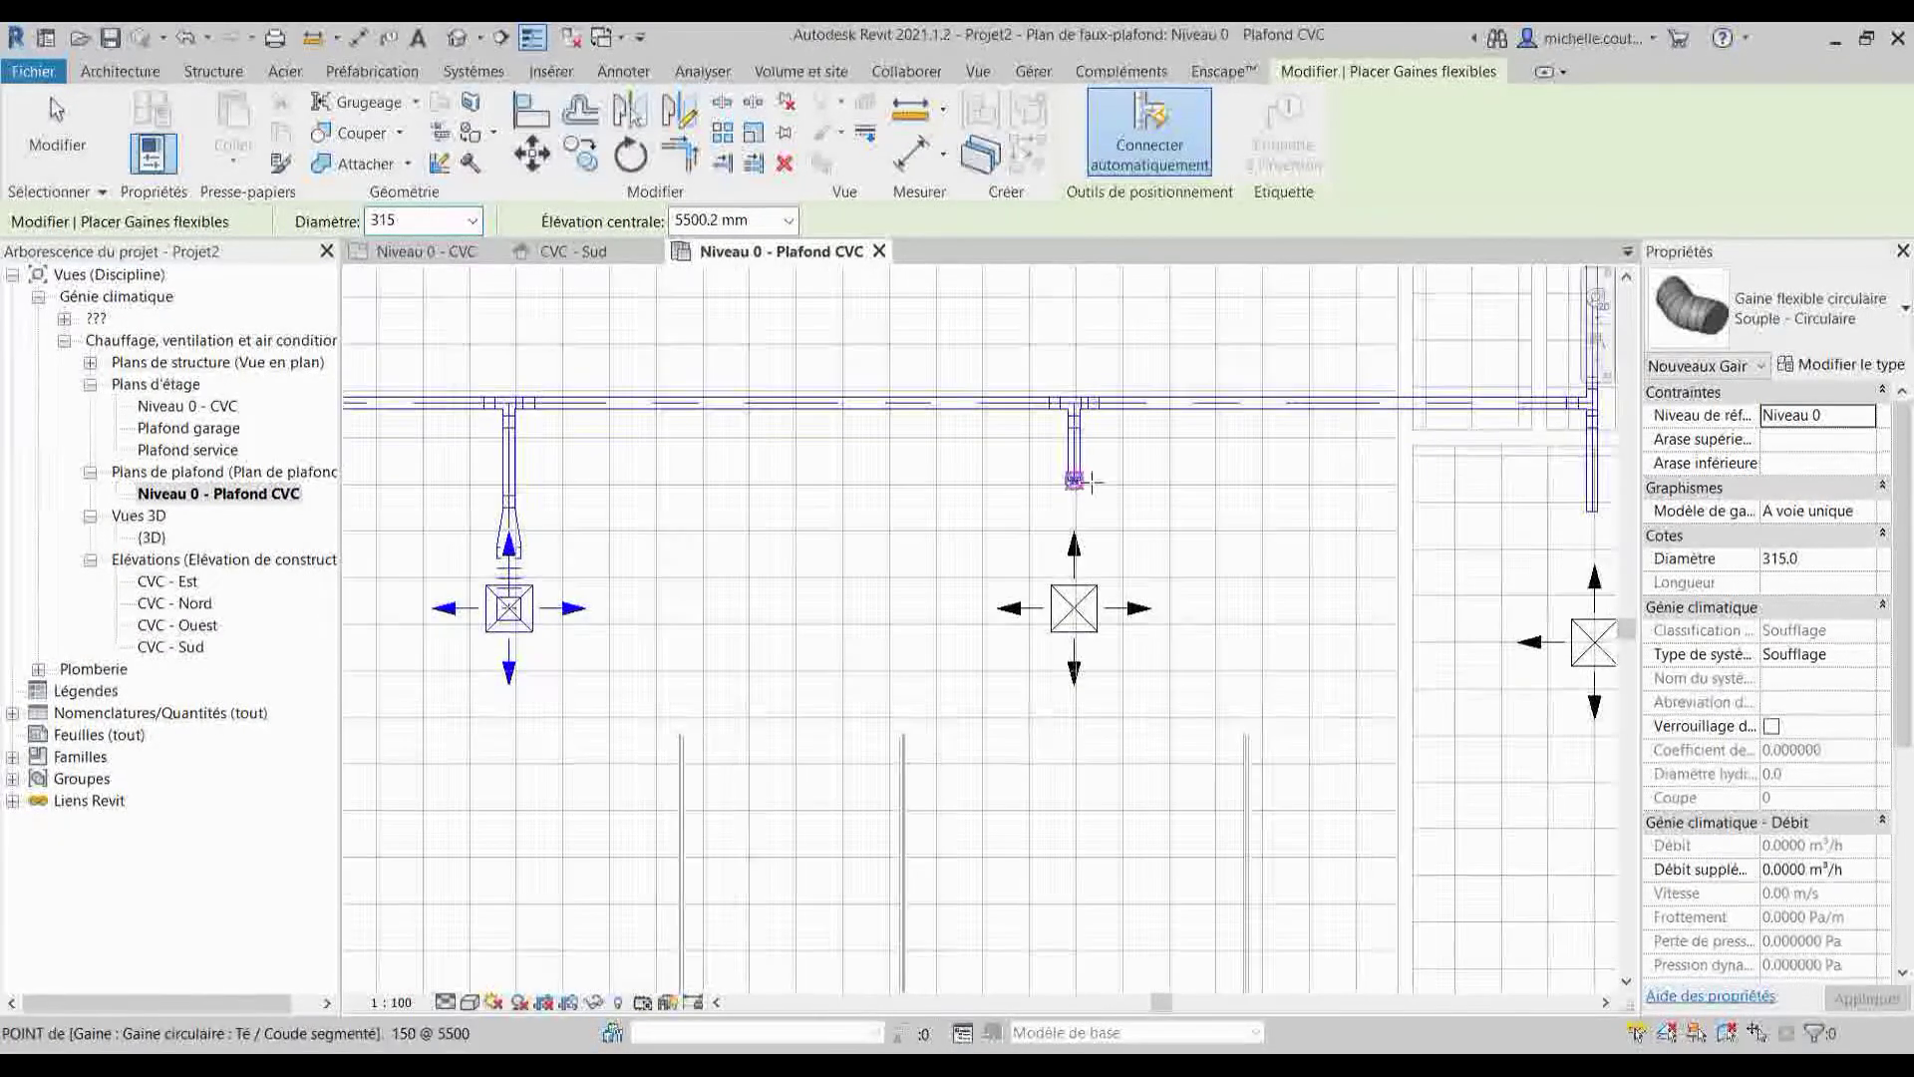
{"action": "left_click", "coordinate": [1074, 607]}
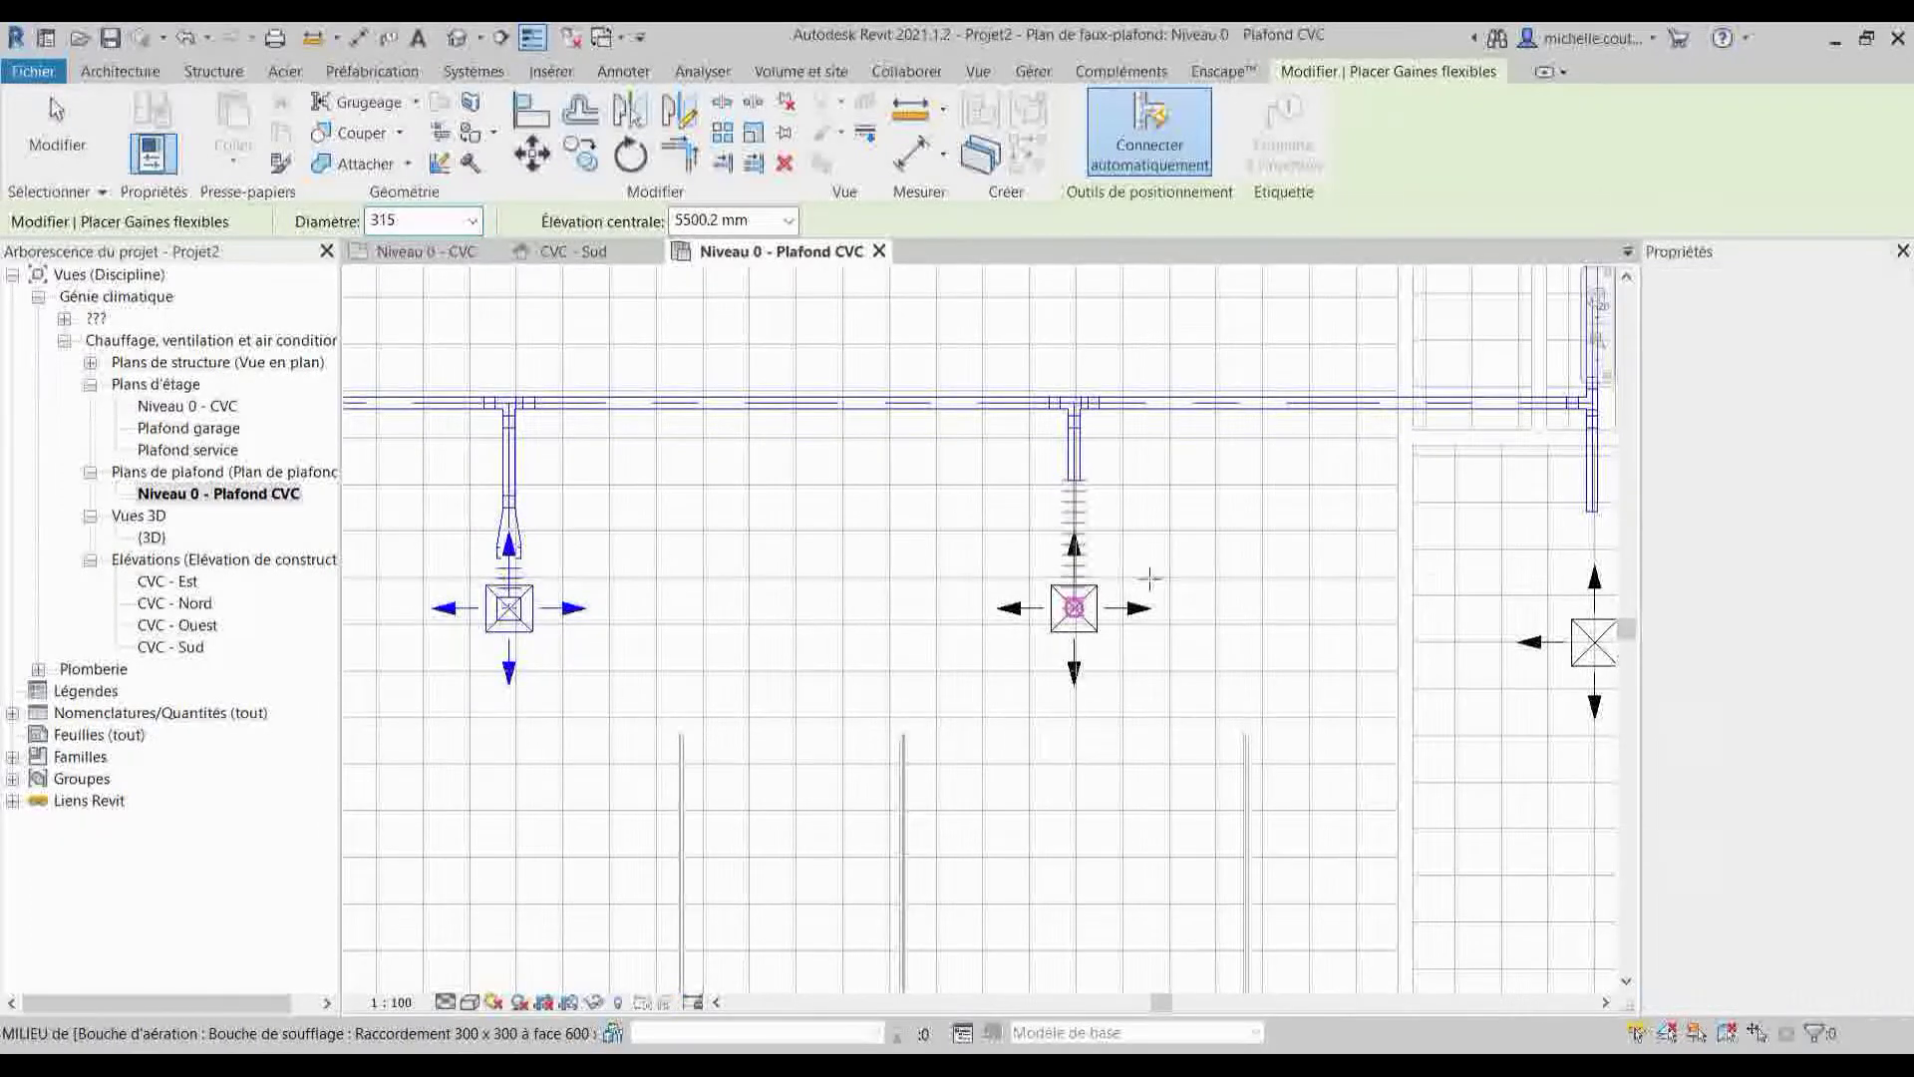
- Connect the south and north ends of the north-south duct to the east rooms' air terminals with 315 mm round flexible ducts
{"action": "middle_click_drag", "start_coordinate": [1482, 523], "coordinate": [1046, 534]}
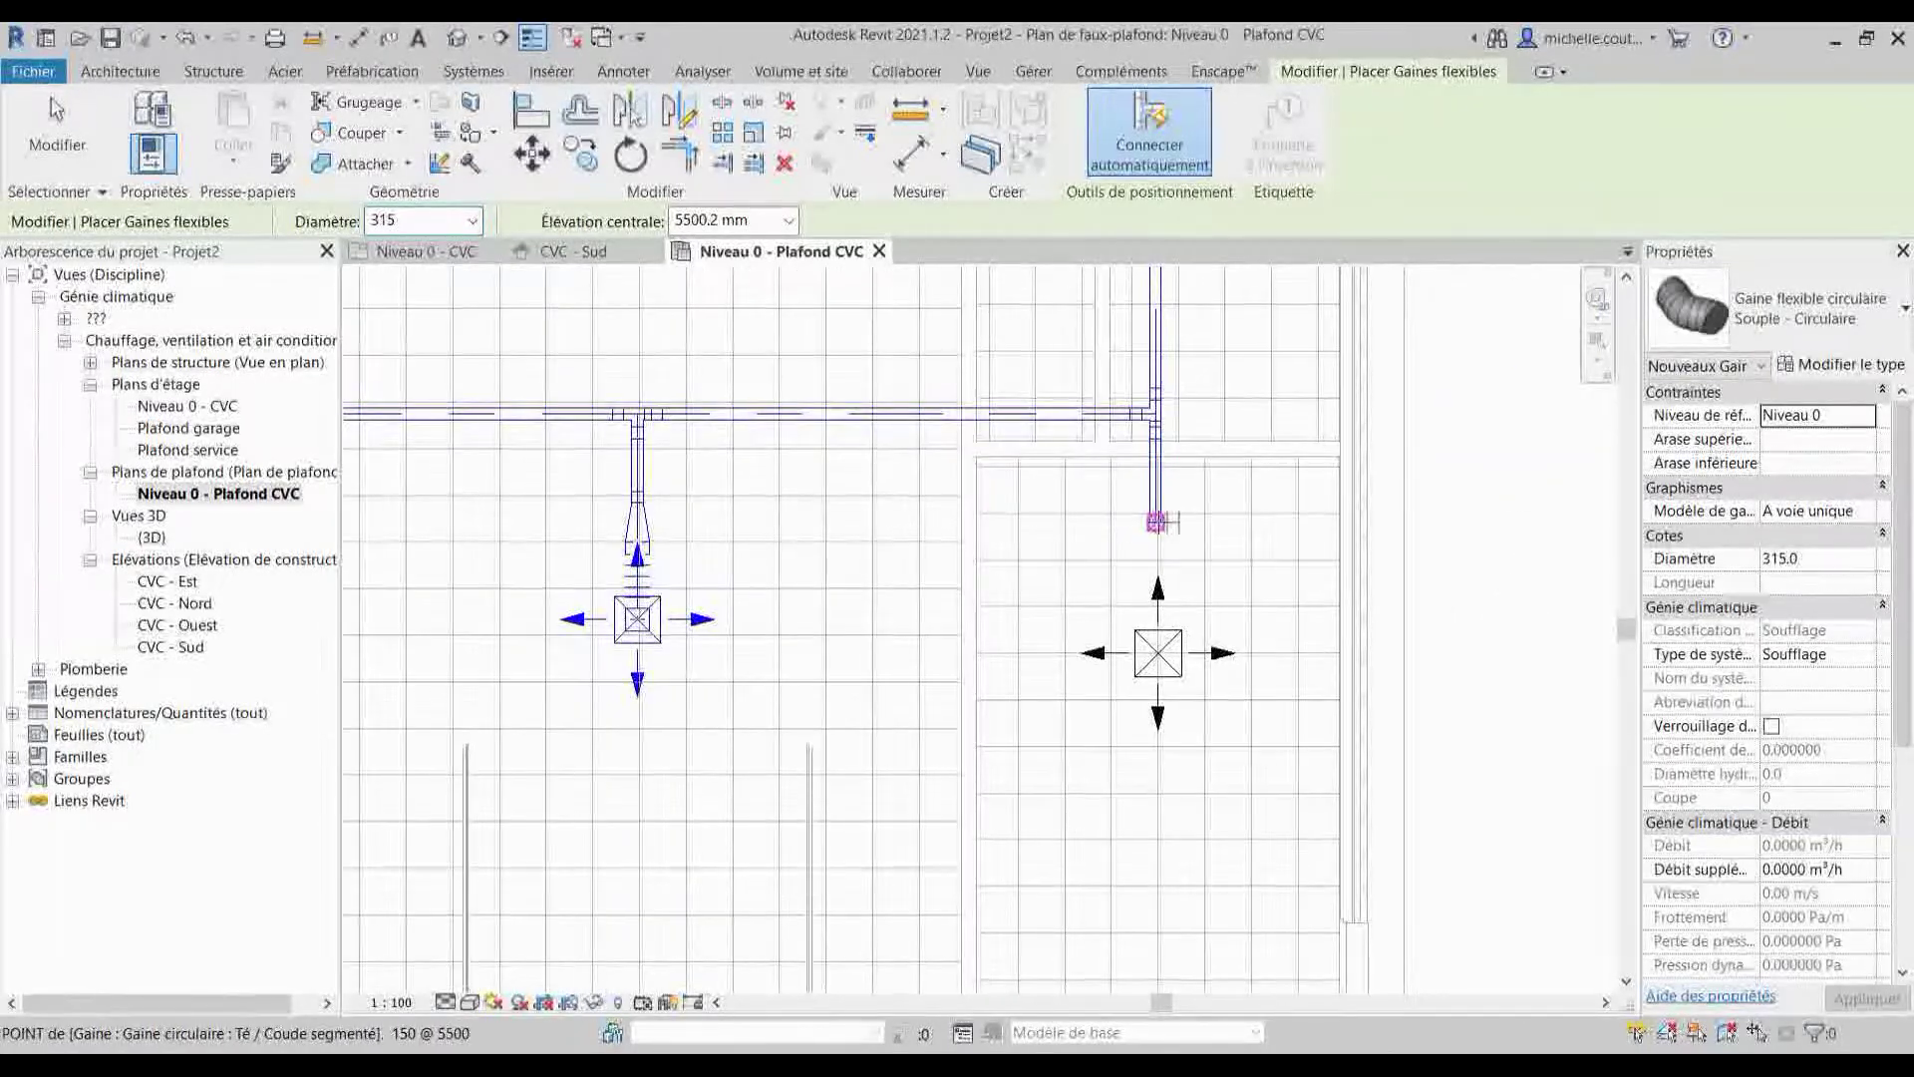
{"action": "left_click", "coordinate": [1136, 630]}
{"action": "middle_click_drag", "start_coordinate": [1210, 495], "coordinate": [1065, 816]}
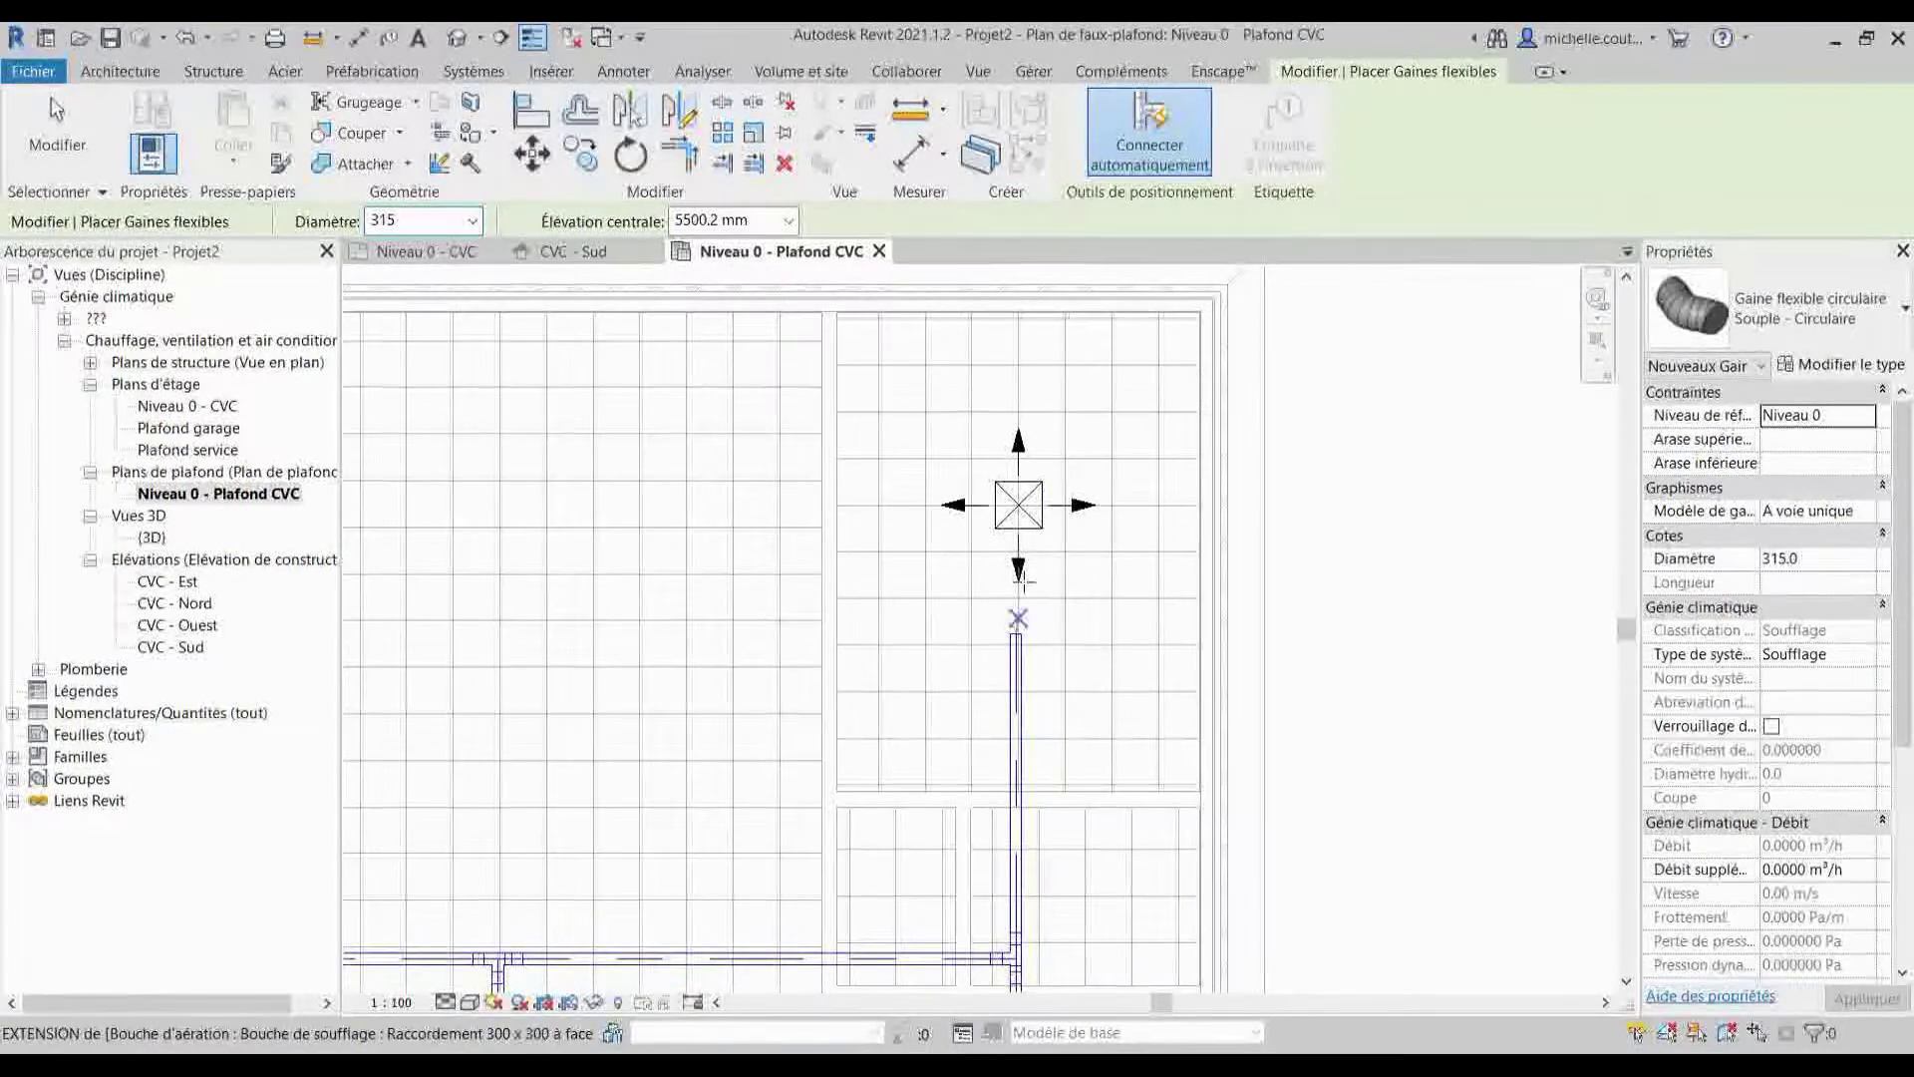
{"action": "left_click", "coordinate": [1018, 506]}
{"action": "key", "text": "Escape"}
{"action": "key", "text": "Escape"}
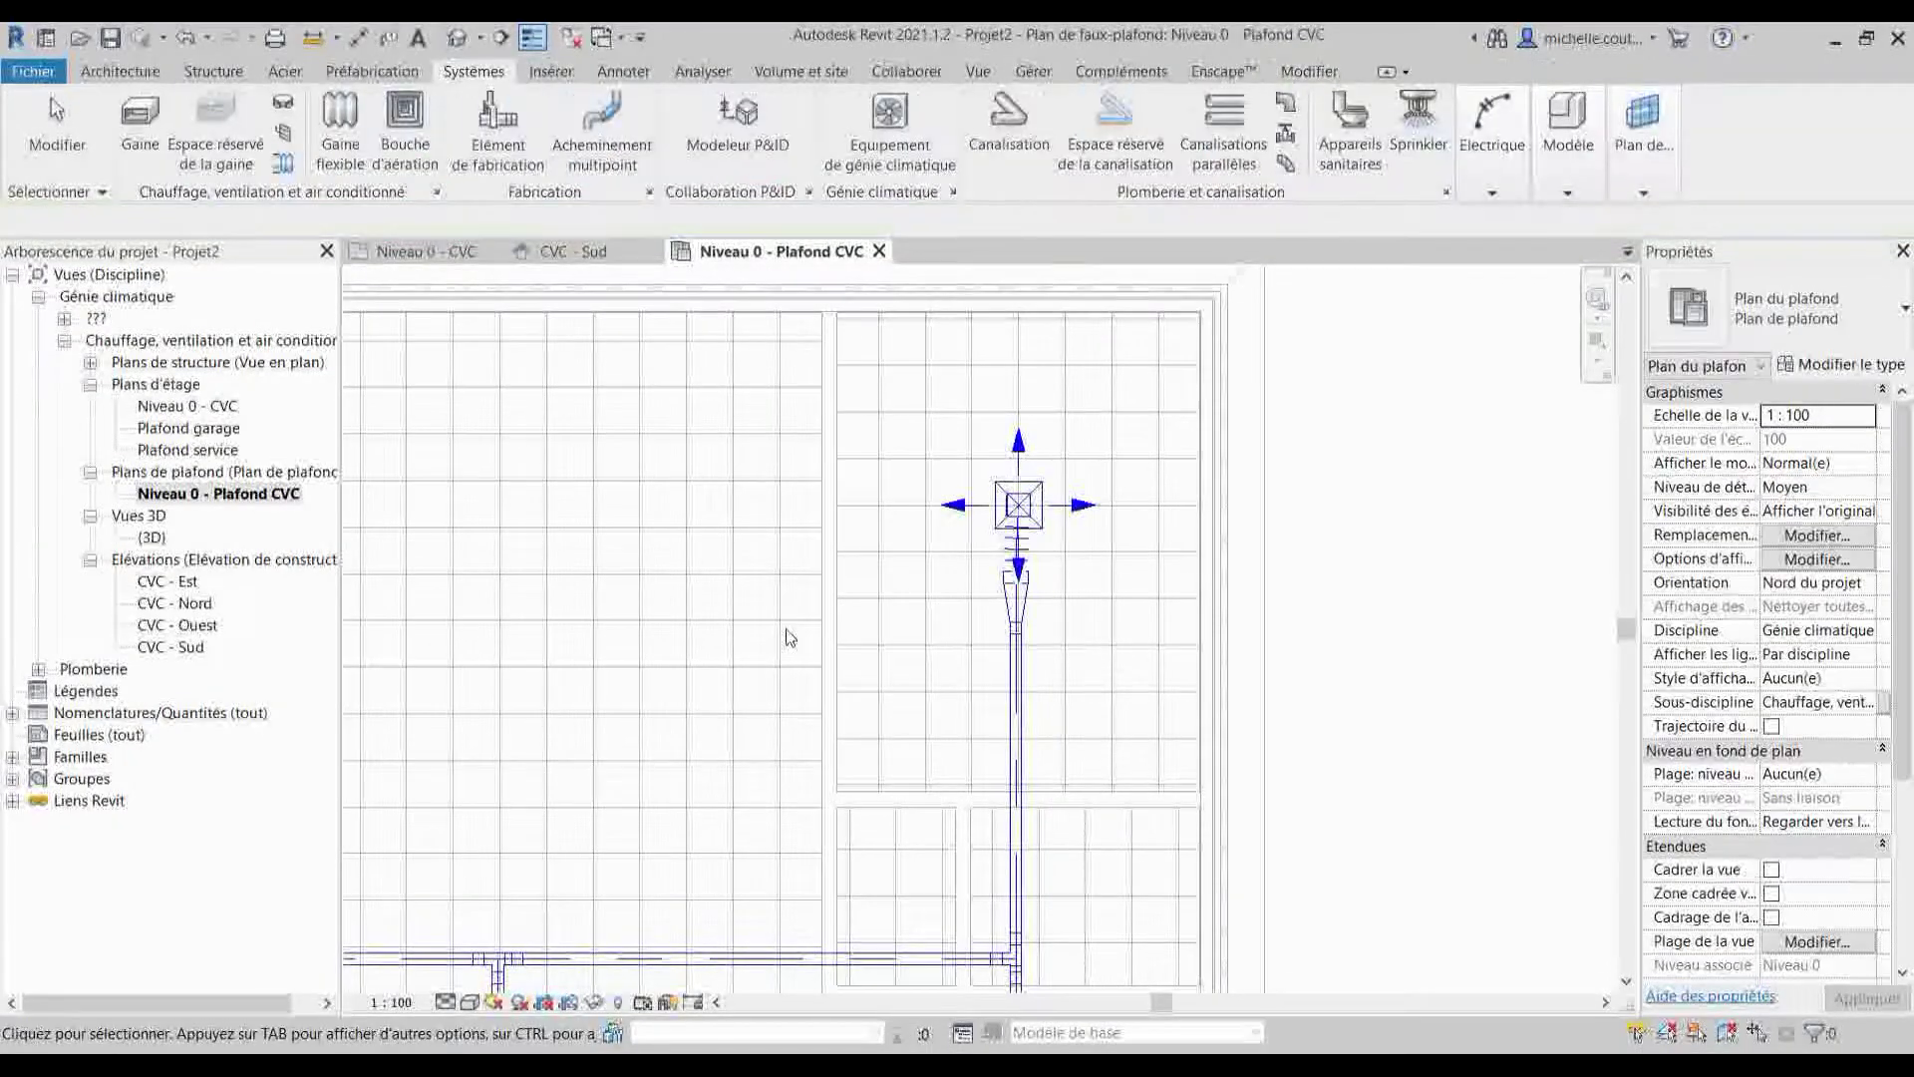
- Review the whole duct layout in plan and open the {3D} view to examine the flexible duct connections at the air terminals
{"action": "scroll", "coordinate": [827, 661], "scroll_direction": "down", "scroll_amount": 3}
{"action": "scroll", "coordinate": [826, 661], "scroll_direction": "down", "scroll_amount": 2}
{"action": "middle_click_drag", "start_coordinate": [1030, 628], "coordinate": [1094, 585]}
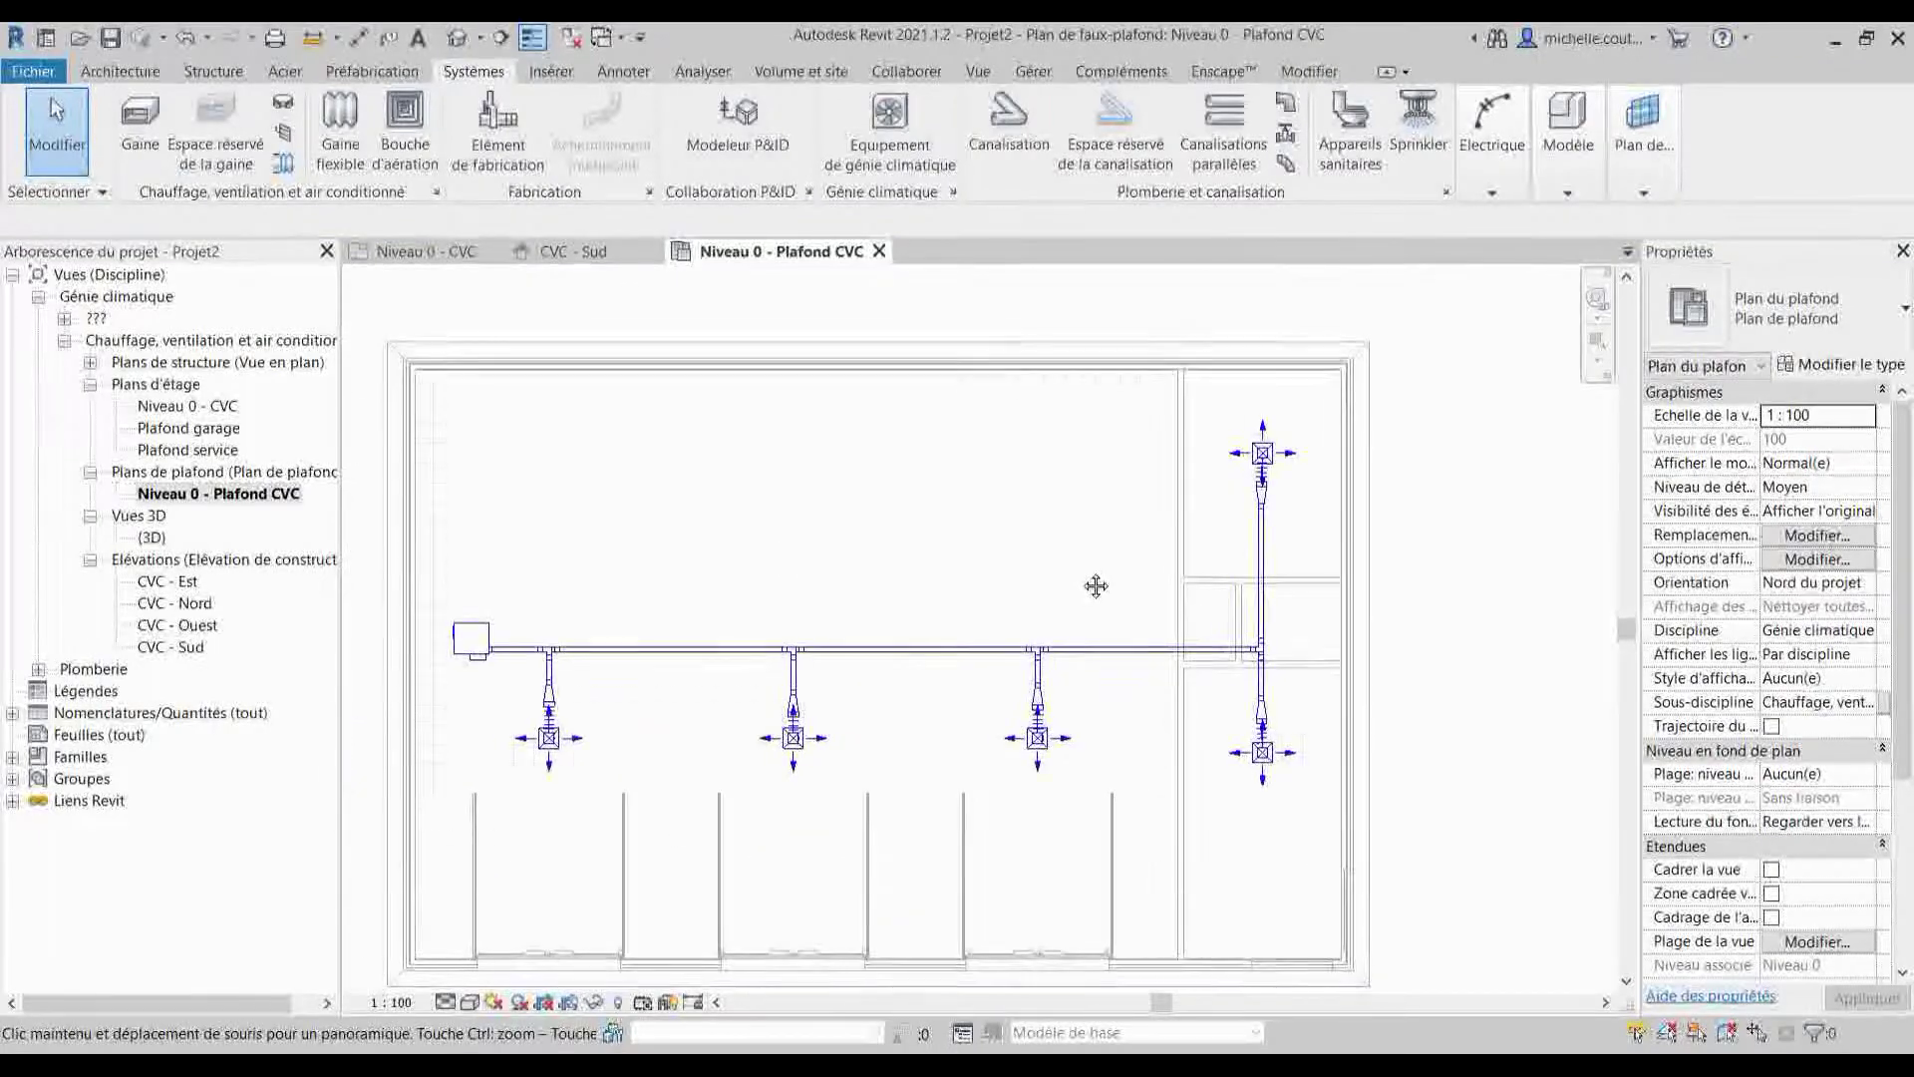
{"action": "middle_click_drag", "start_coordinate": [931, 612], "coordinate": [977, 583]}
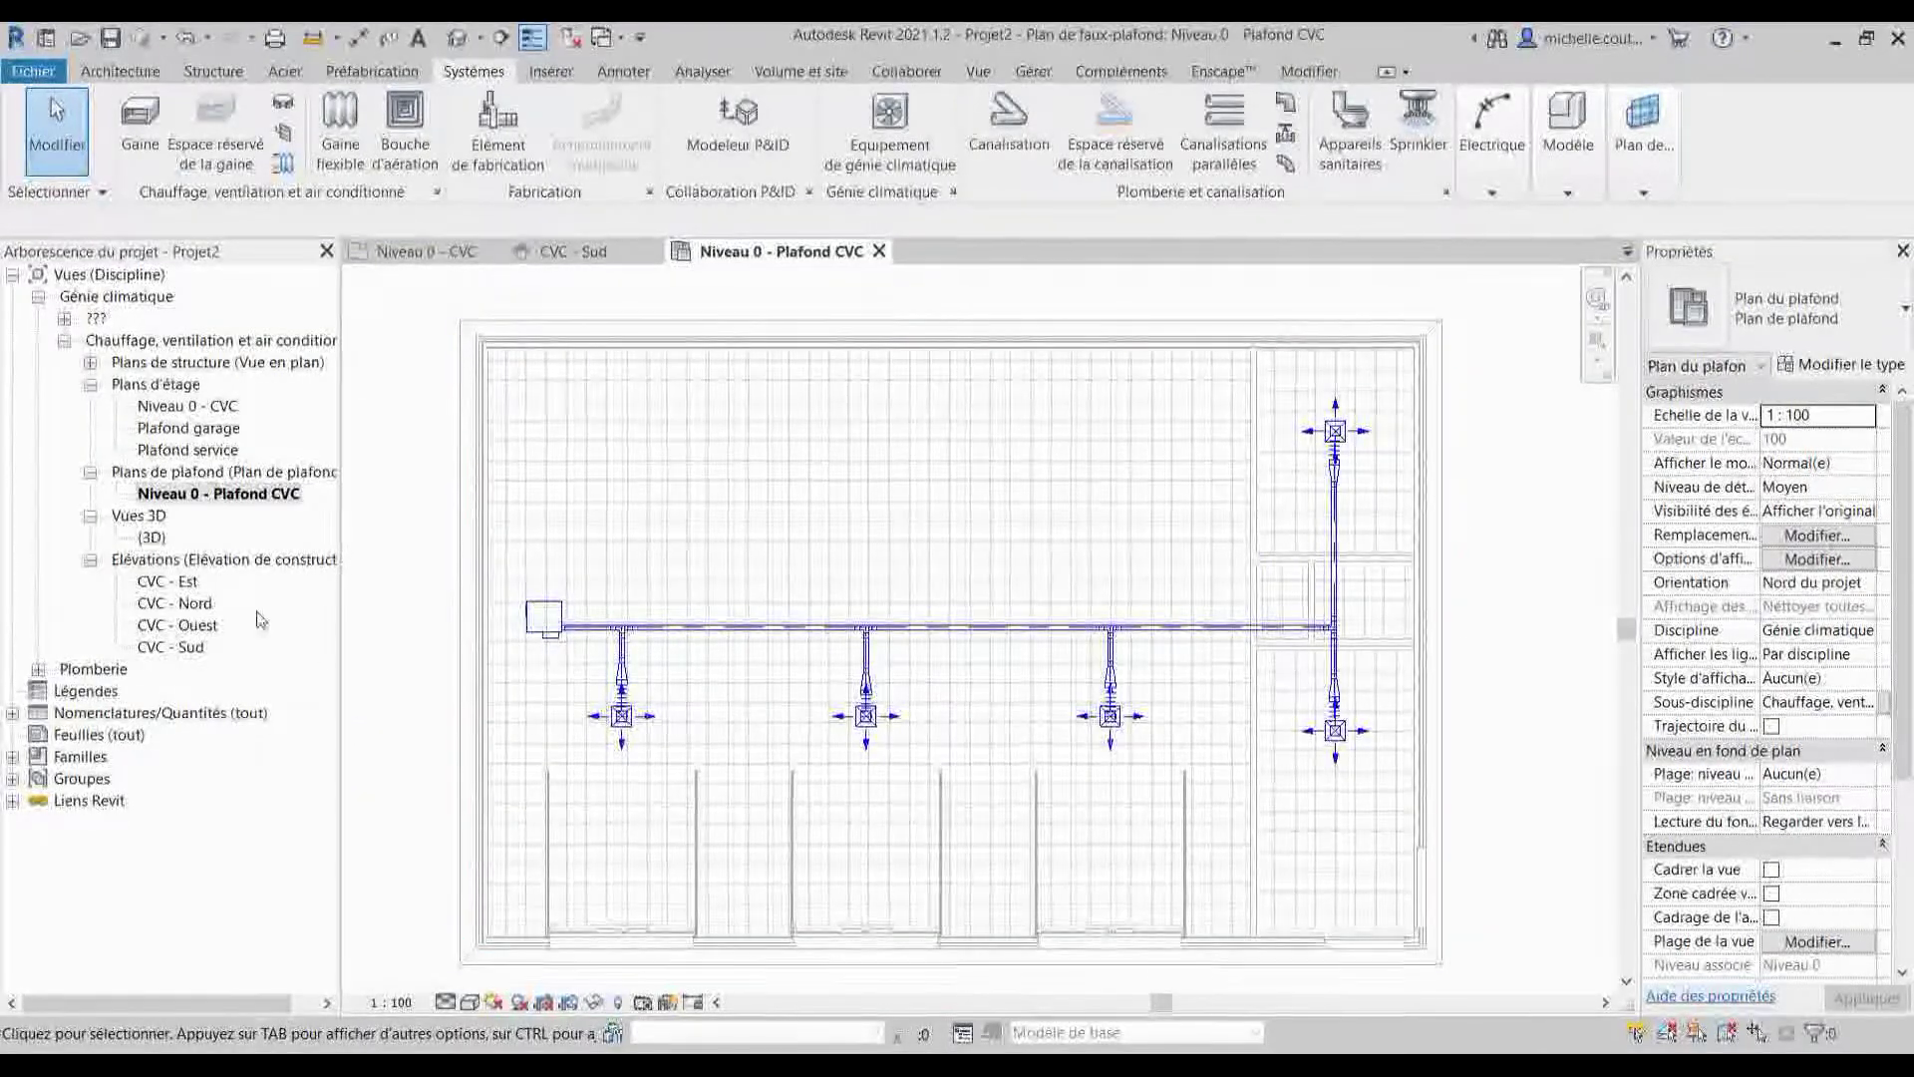
{"action": "double_click", "coordinate": [153, 537]}
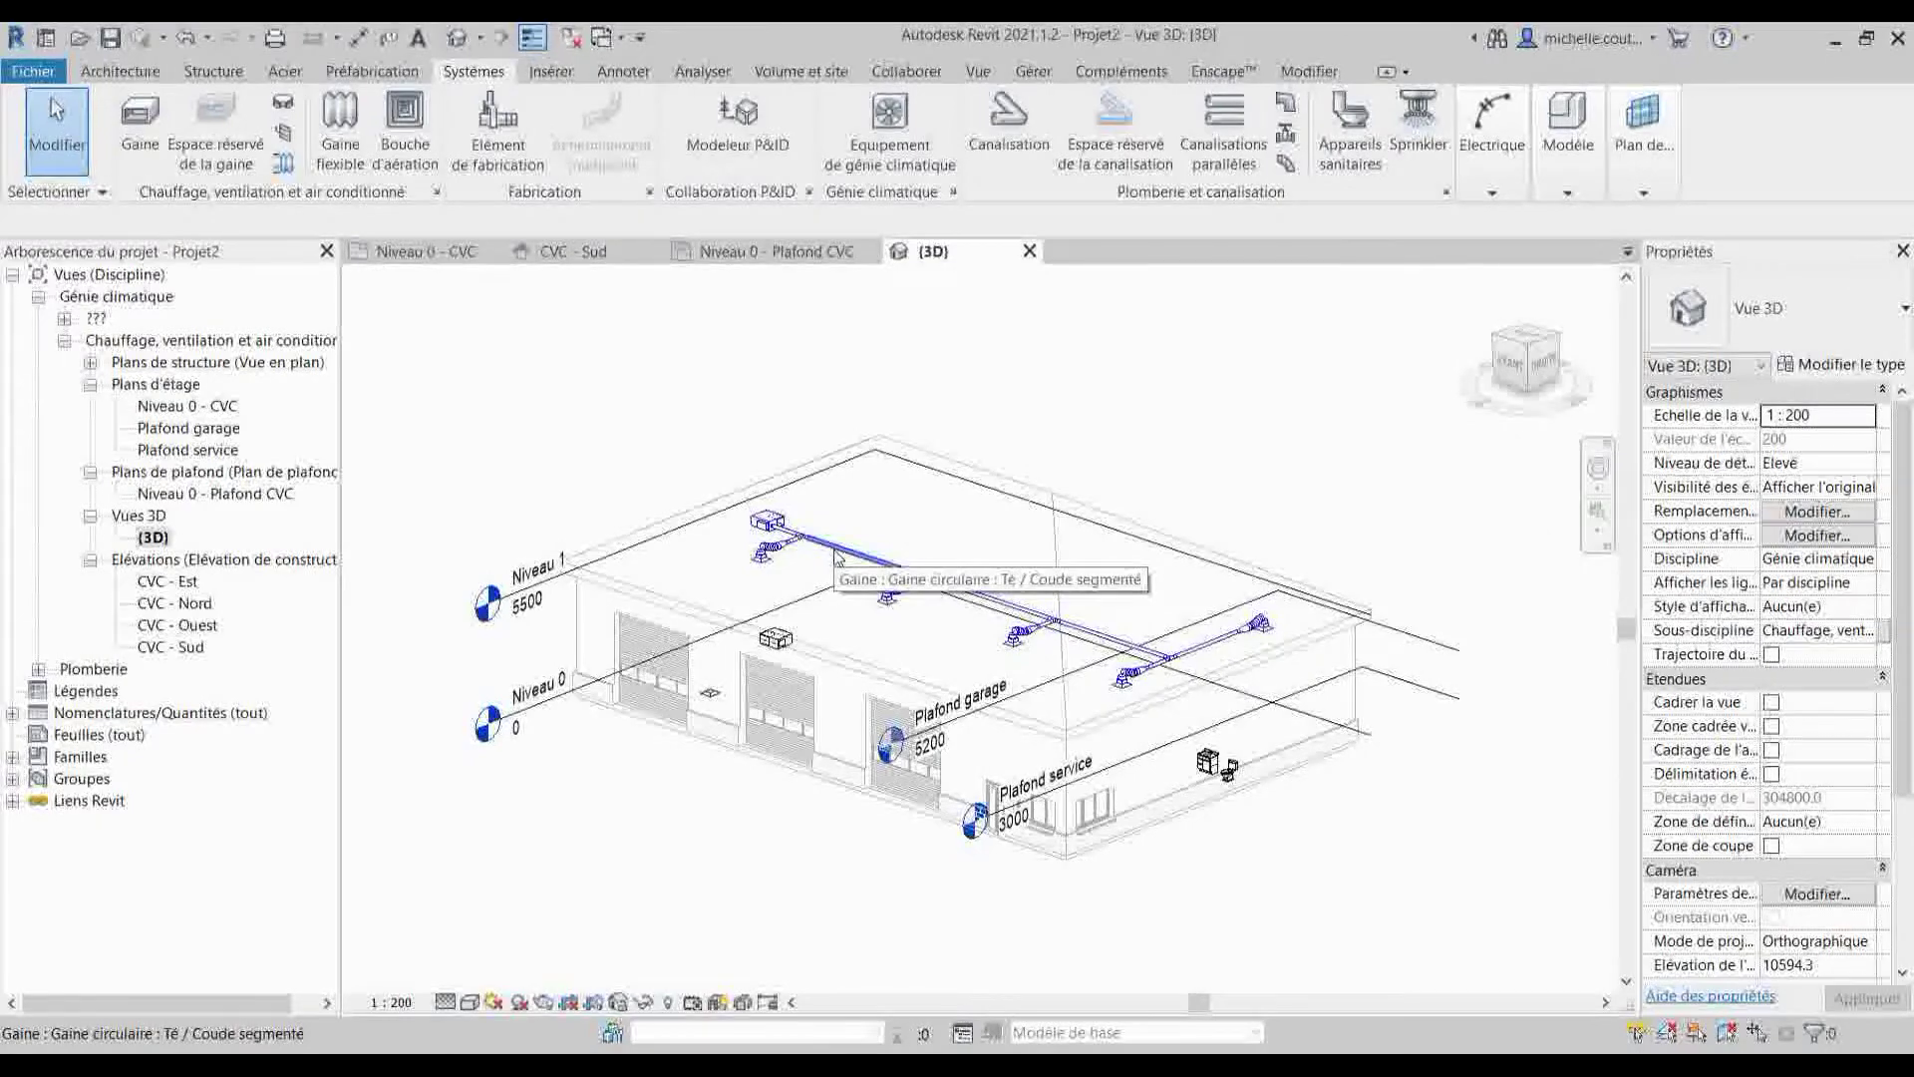
{"action": "scroll", "coordinate": [925, 586], "scroll_direction": "up", "scroll_amount": 2}
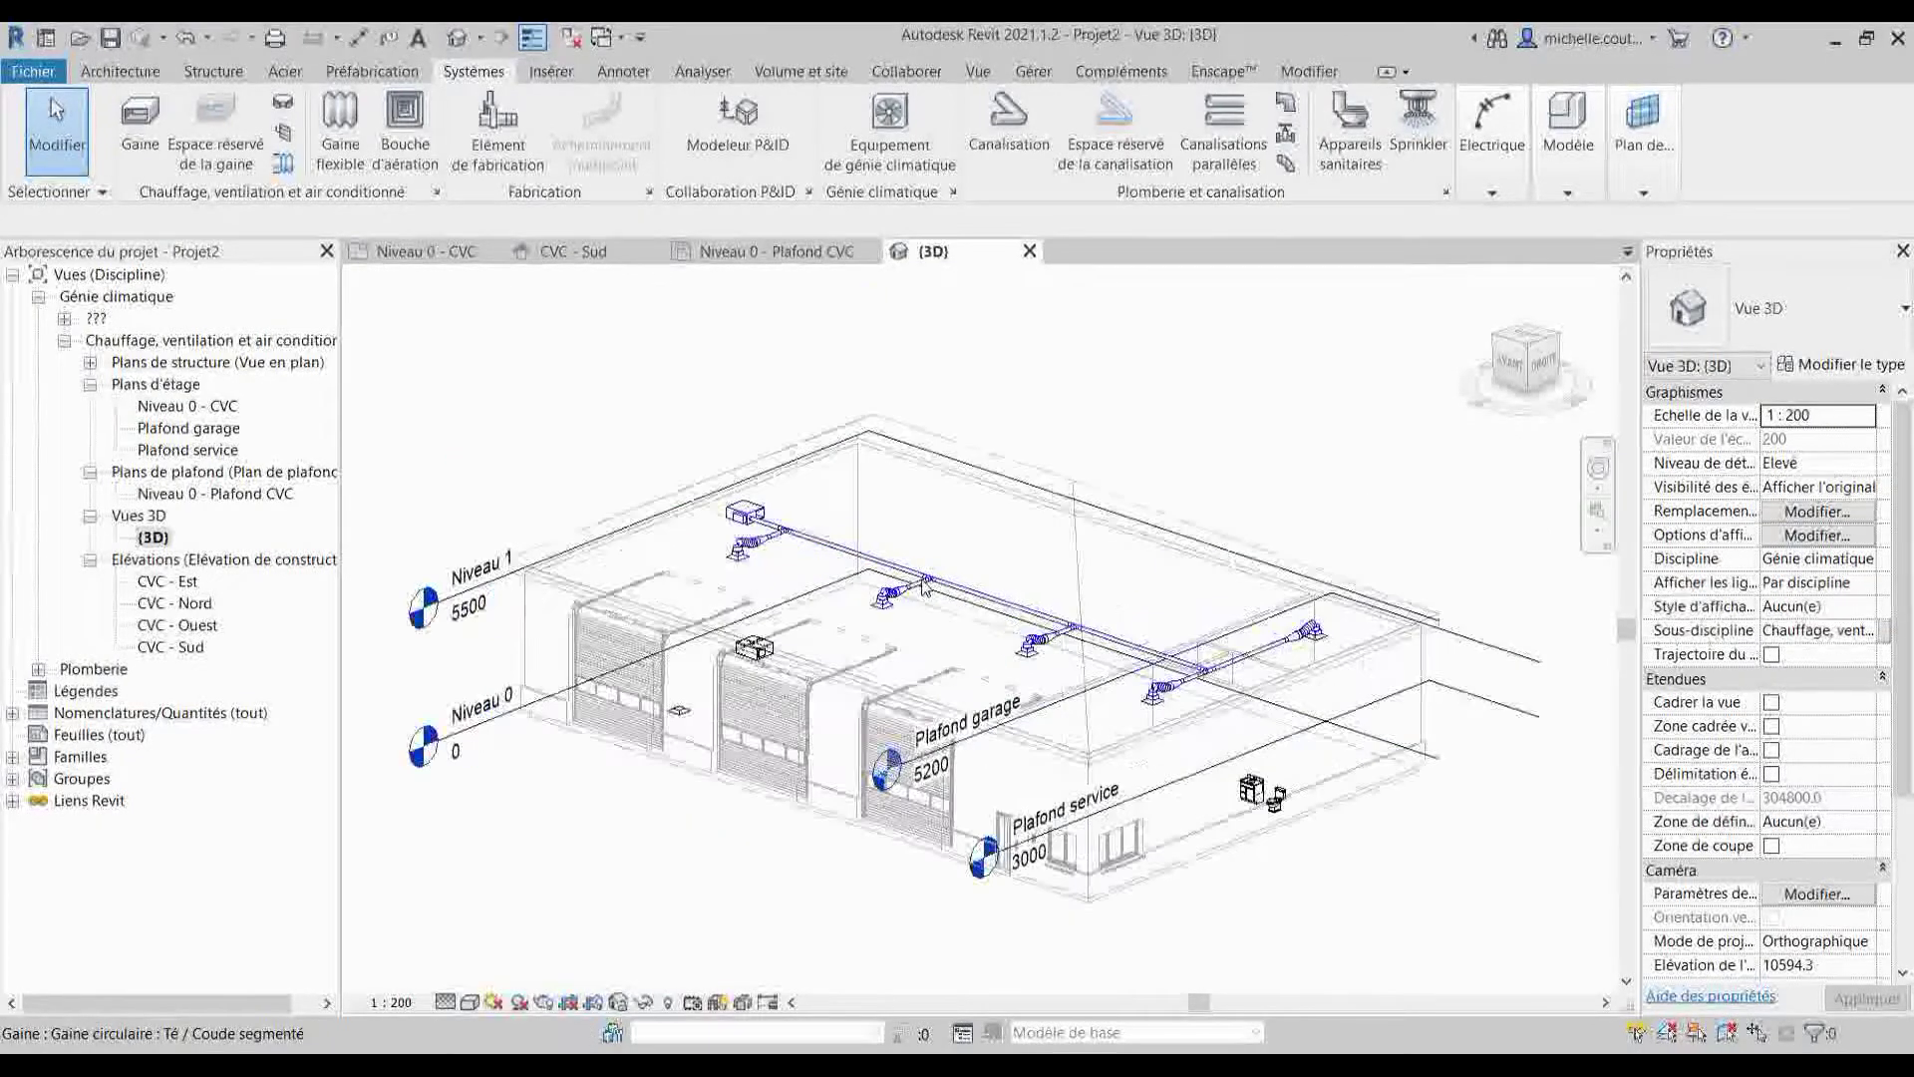
{"action": "scroll", "coordinate": [925, 586], "scroll_direction": "up", "scroll_amount": 4}
{"action": "scroll", "coordinate": [448, 466], "scroll_direction": "up", "scroll_amount": 4}
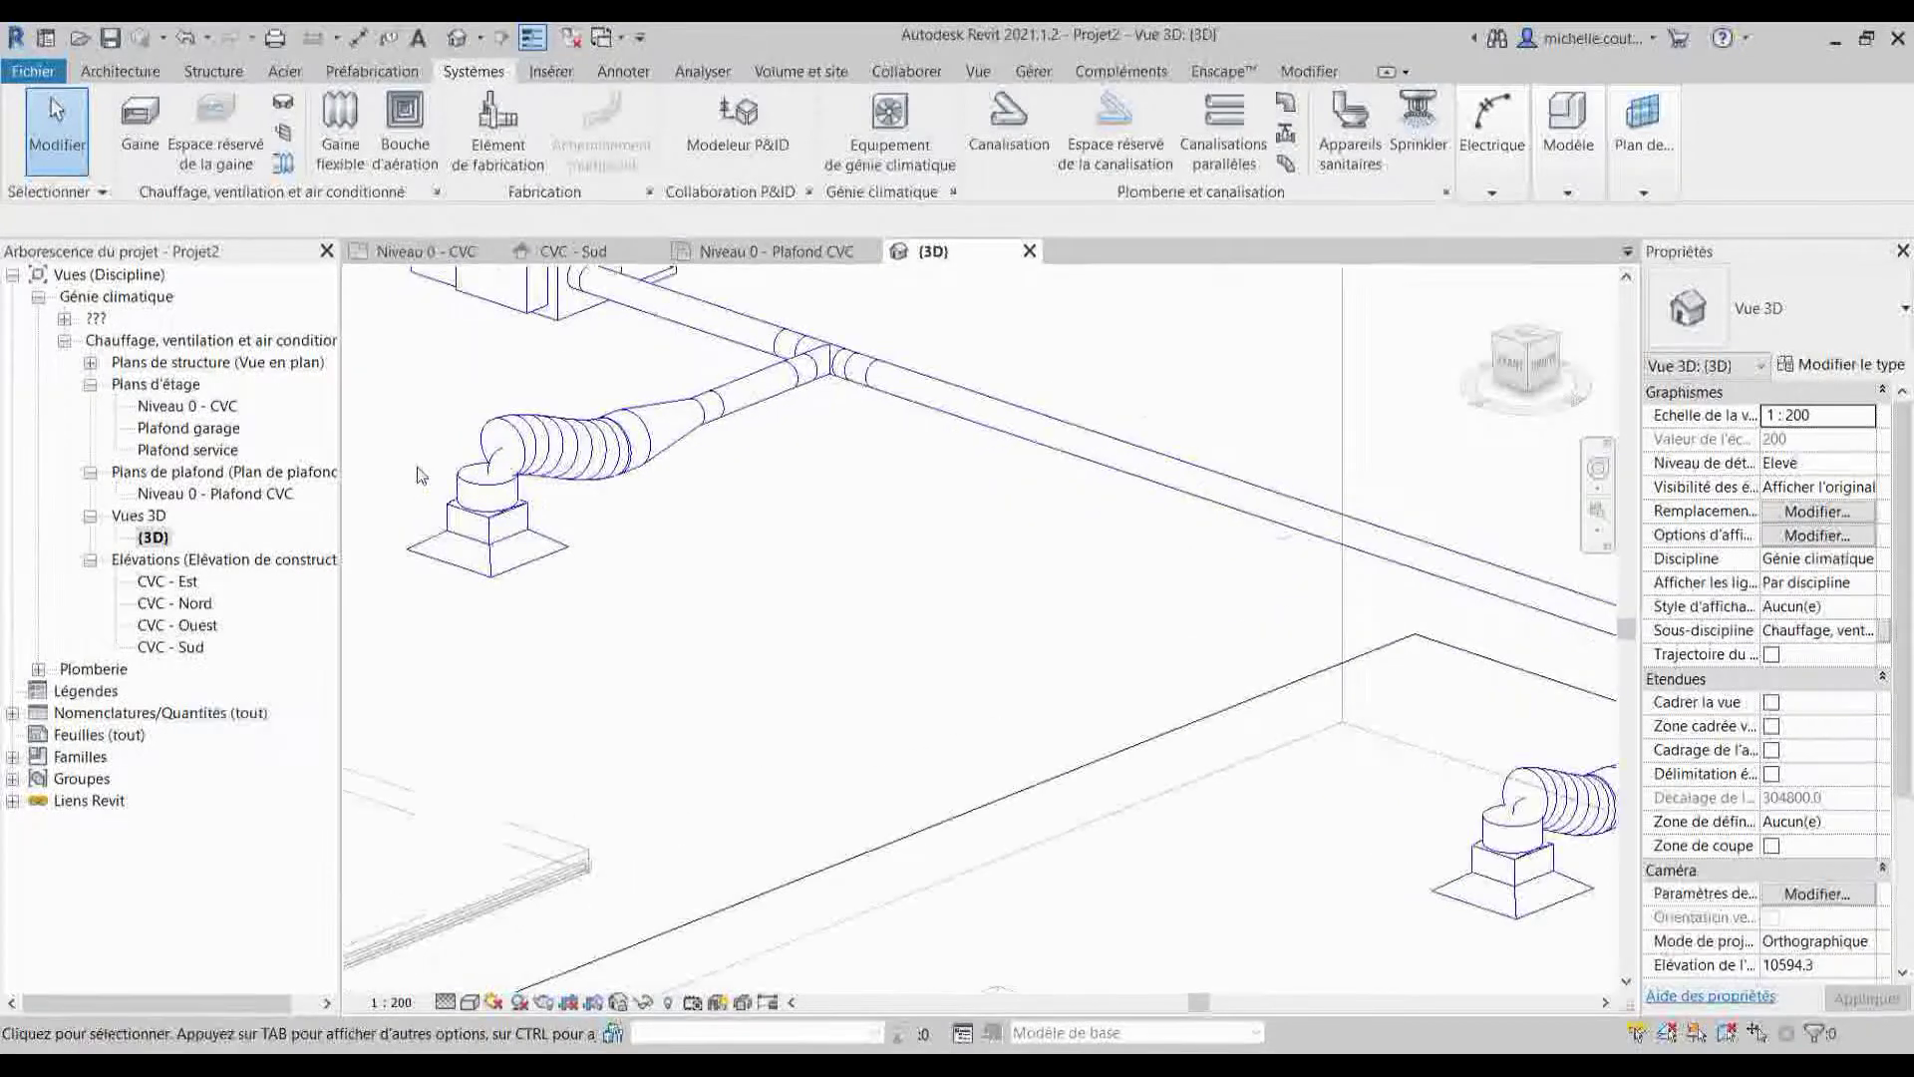